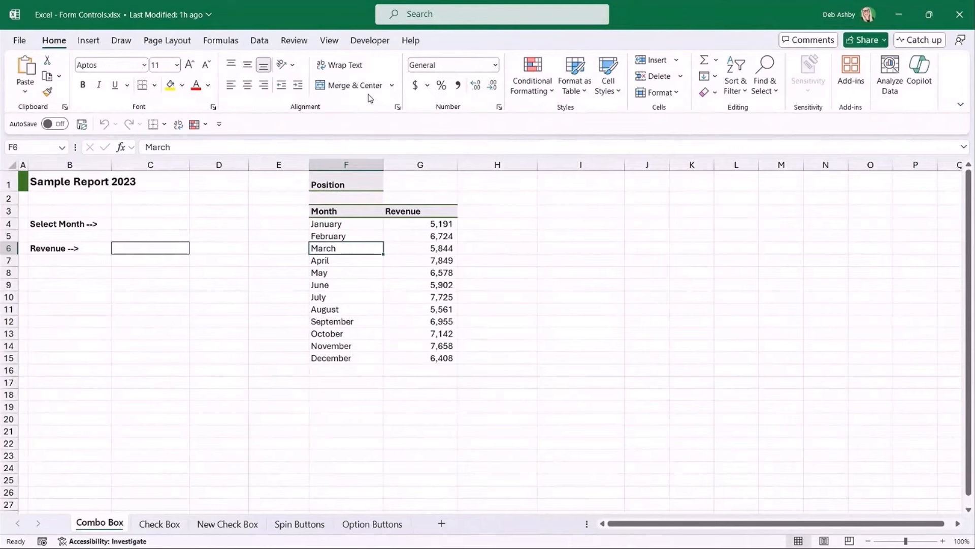
- Display the form controls and ActiveX controls that can be inserted into the worksheet
click(367, 45)
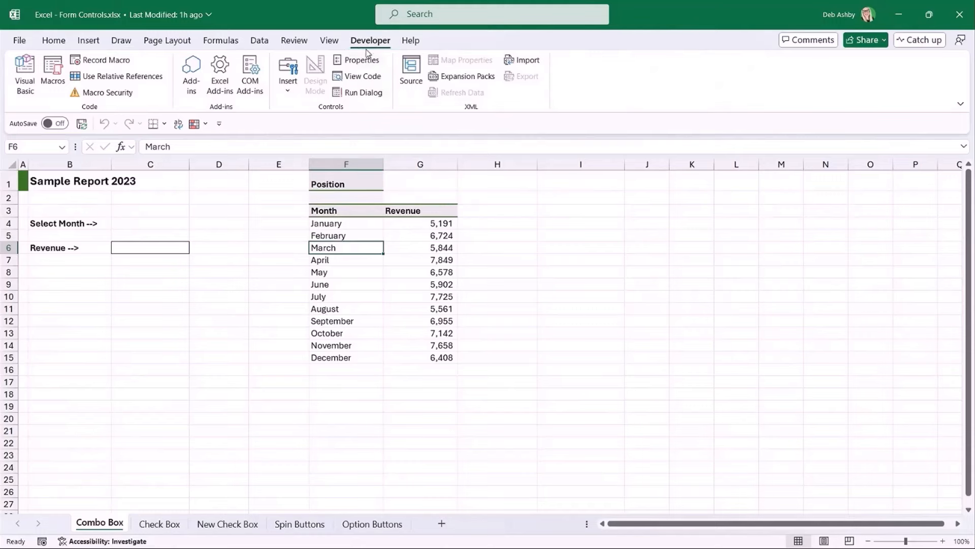
click(291, 90)
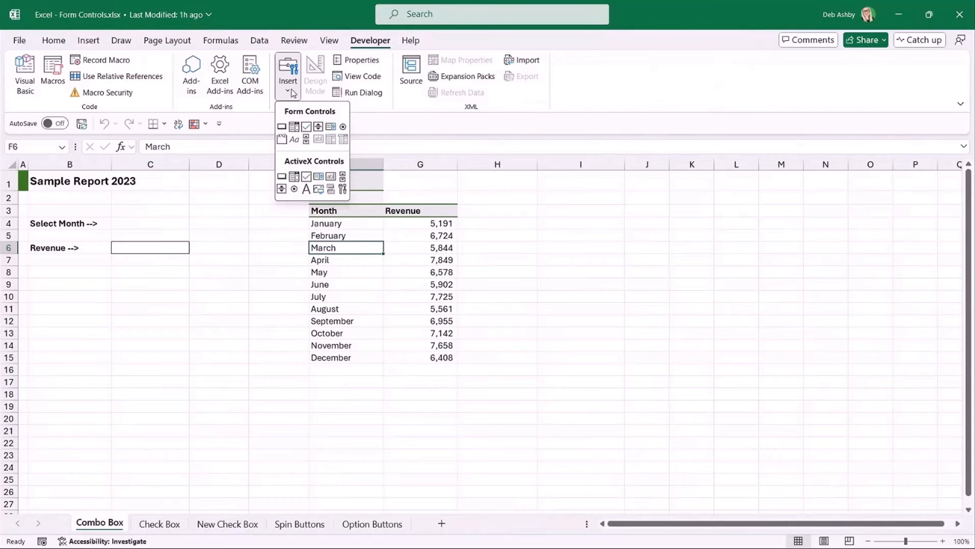
click(422, 125)
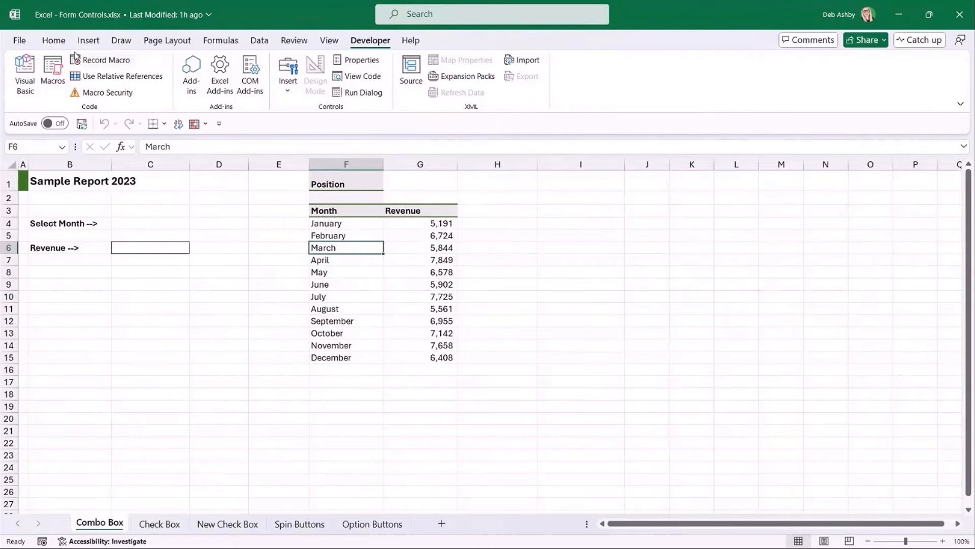
- Check in the ribbon customization options that the Developer tab is enabled, and accept the options
click(19, 40)
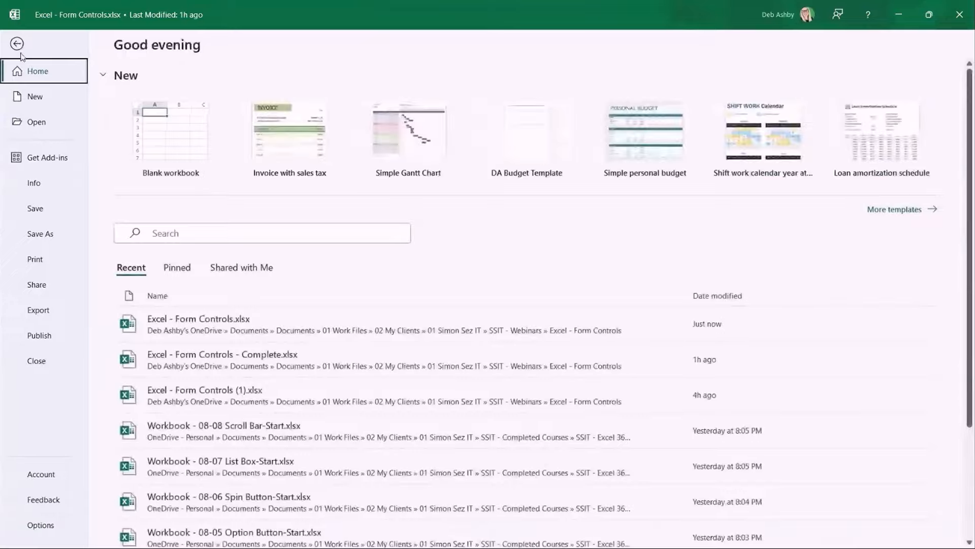
key(Escape)
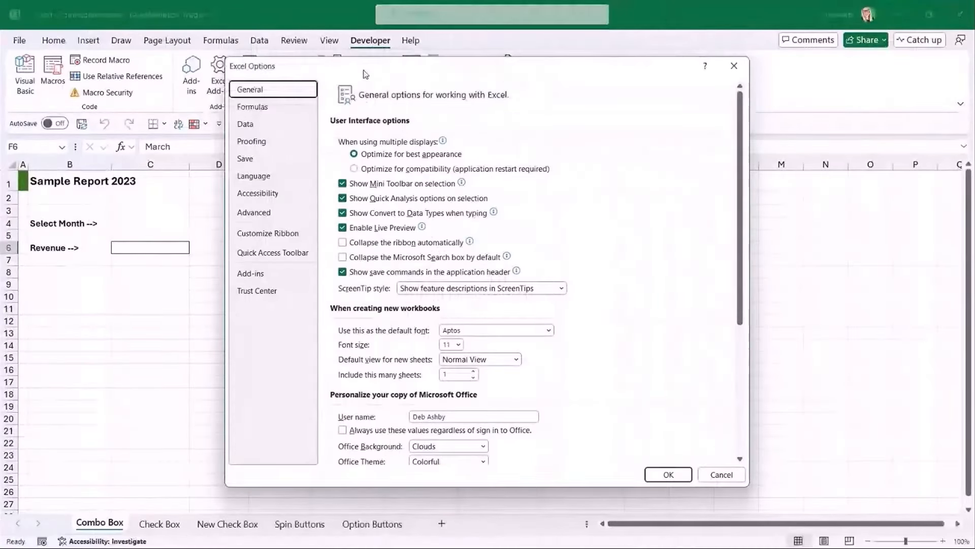
drag(363, 74, 351, 72)
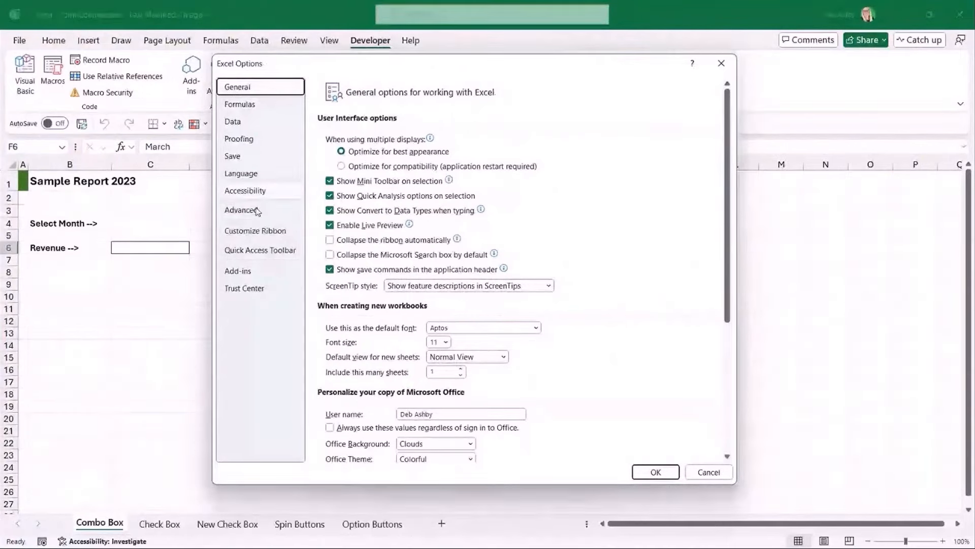
click(255, 231)
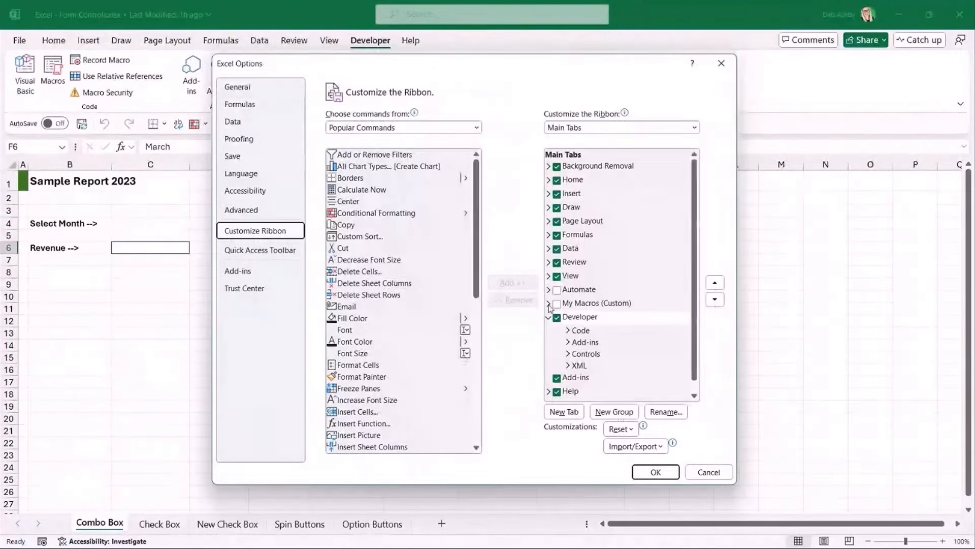
scroll(696, 206, down, 1)
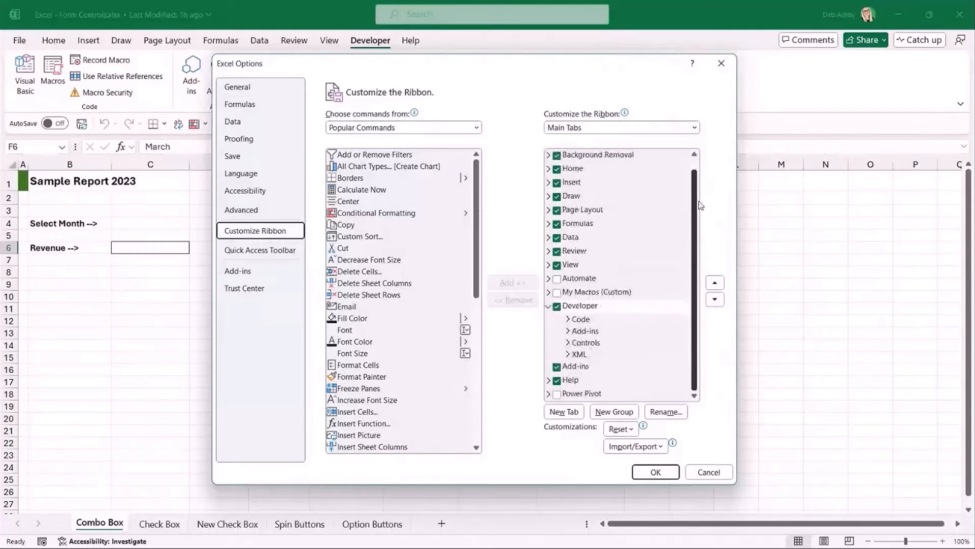
scroll(697, 206, up, 1)
scroll(697, 206, down, 1)
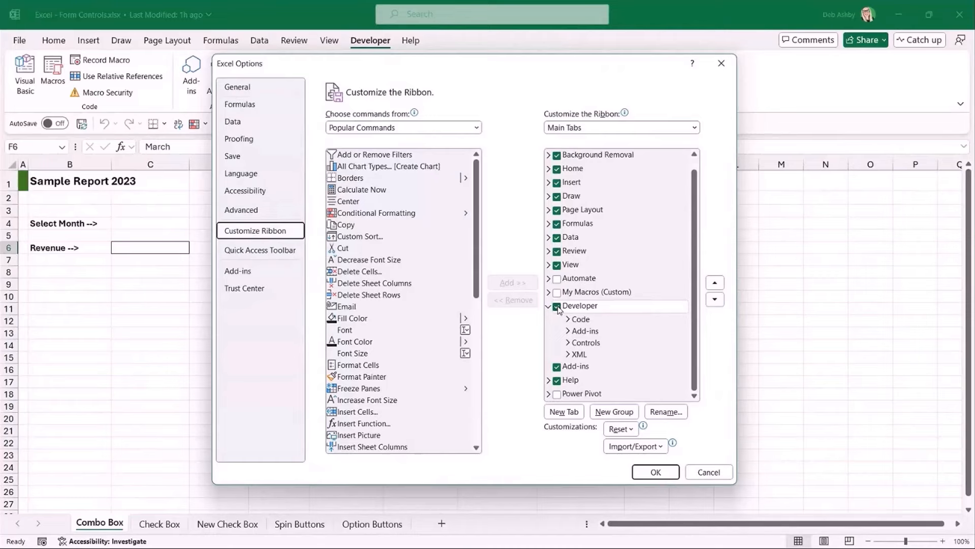
click(656, 472)
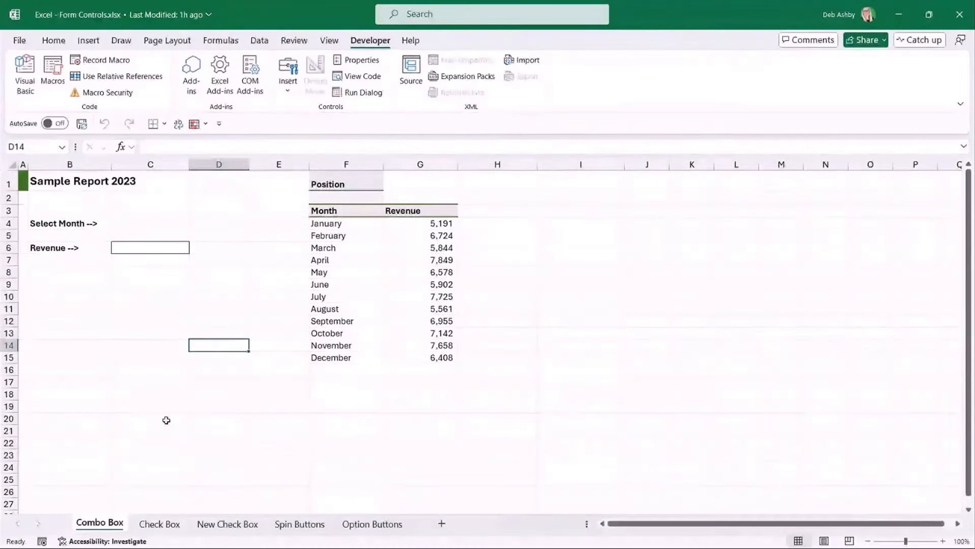
- Select cell C4 beside the Select Month label and review the insertable control types again
click(156, 434)
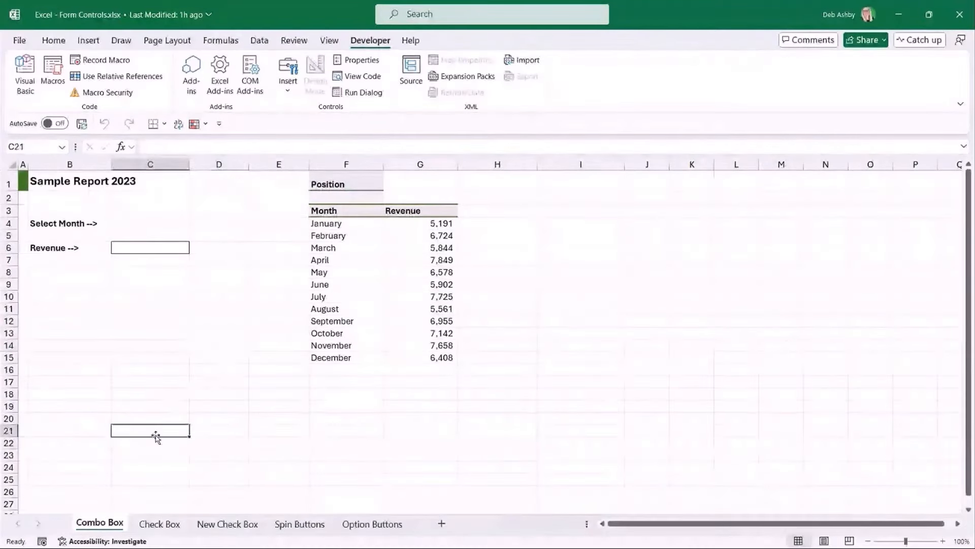
click(180, 223)
click(288, 84)
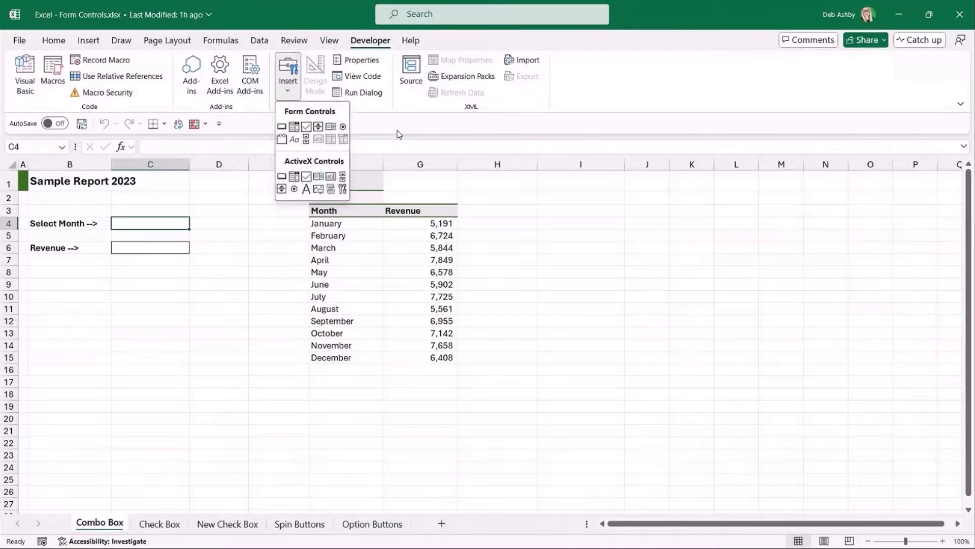
click(398, 134)
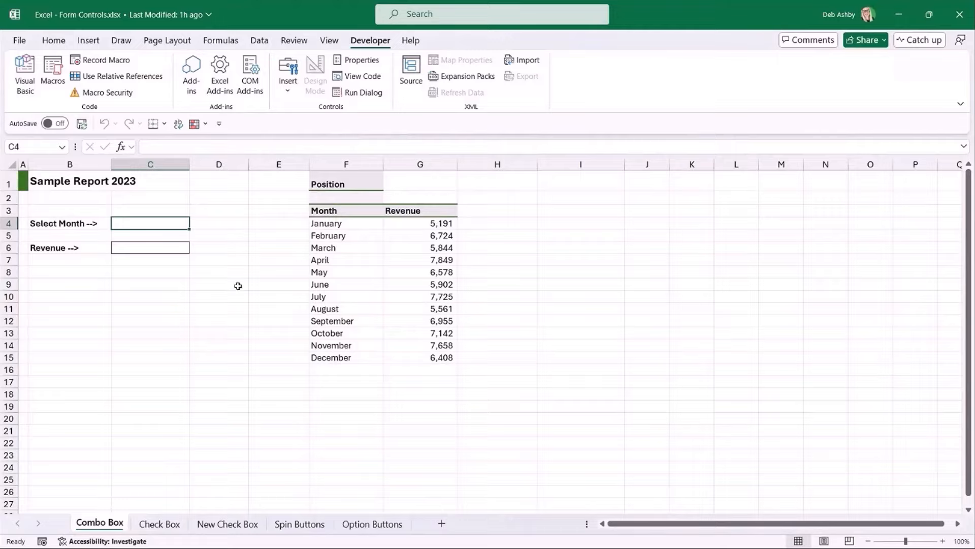
- Examine the months and their revenues in the table and the report's Select Month cell
click(342, 272)
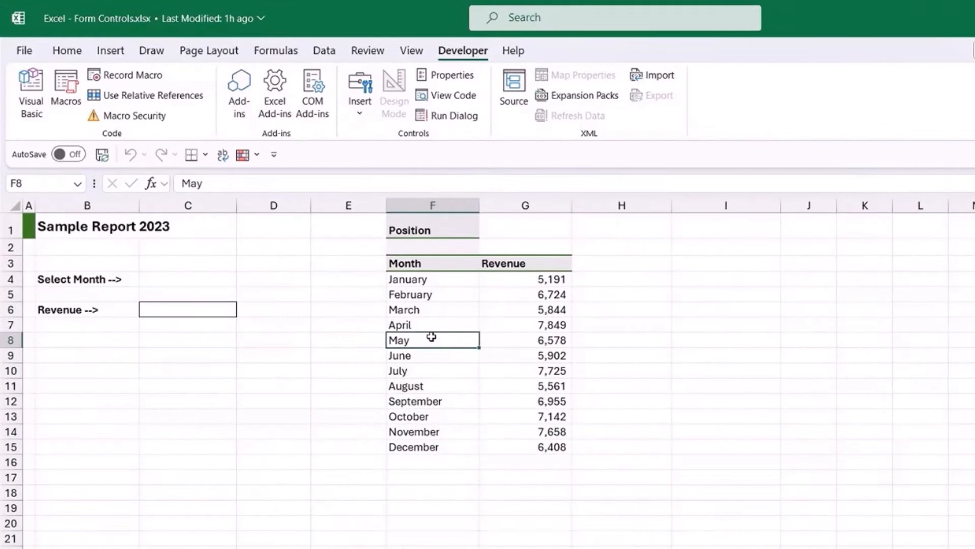
click(417, 282)
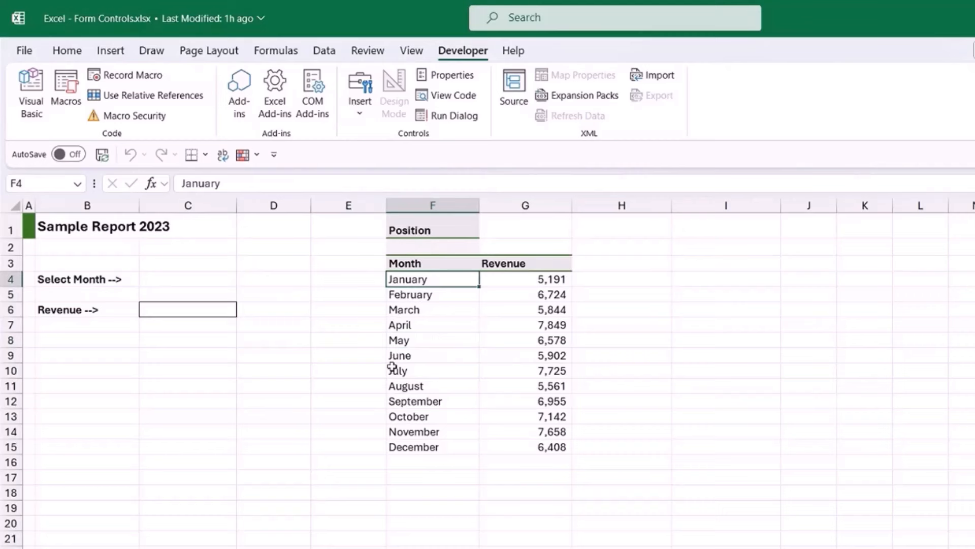
click(409, 299)
click(410, 313)
click(409, 327)
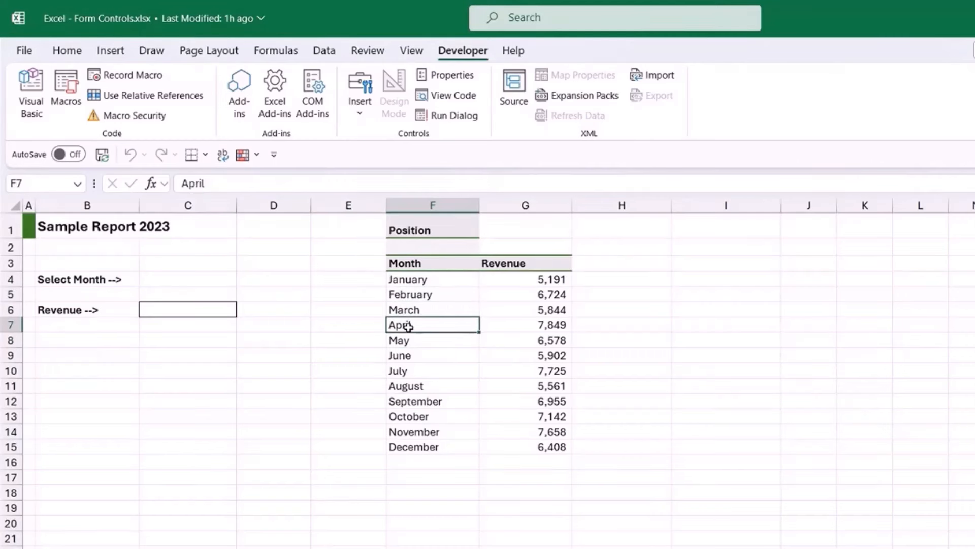
click(420, 338)
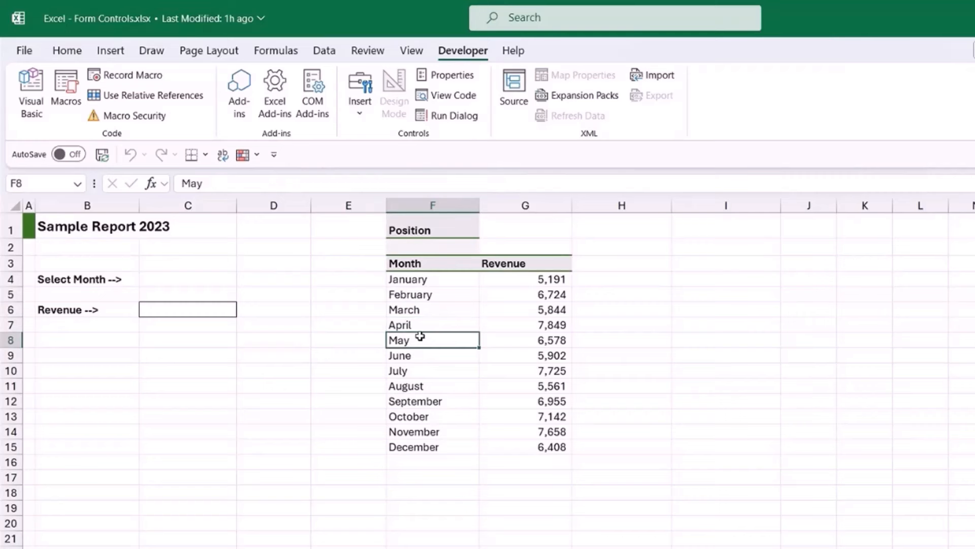
click(421, 279)
click(501, 280)
click(457, 299)
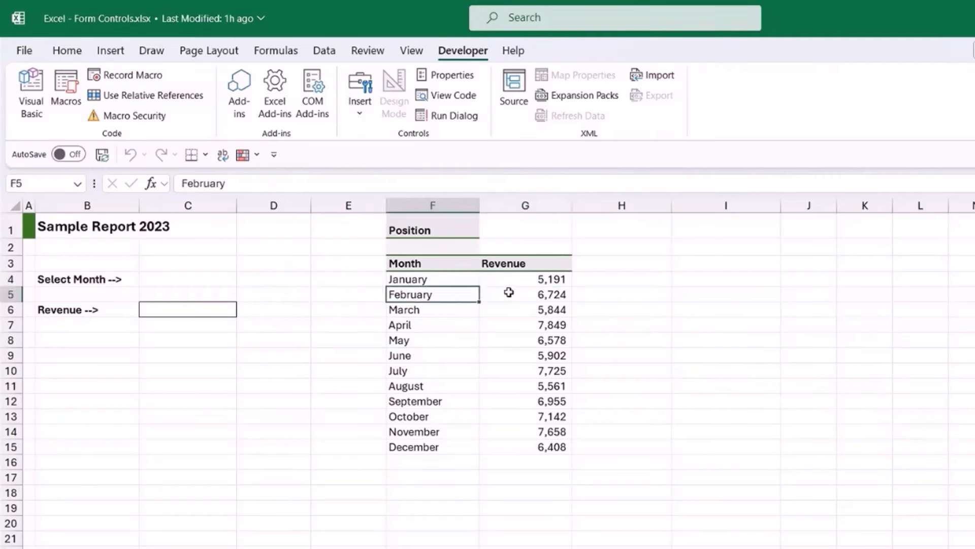
click(511, 292)
click(408, 293)
click(341, 300)
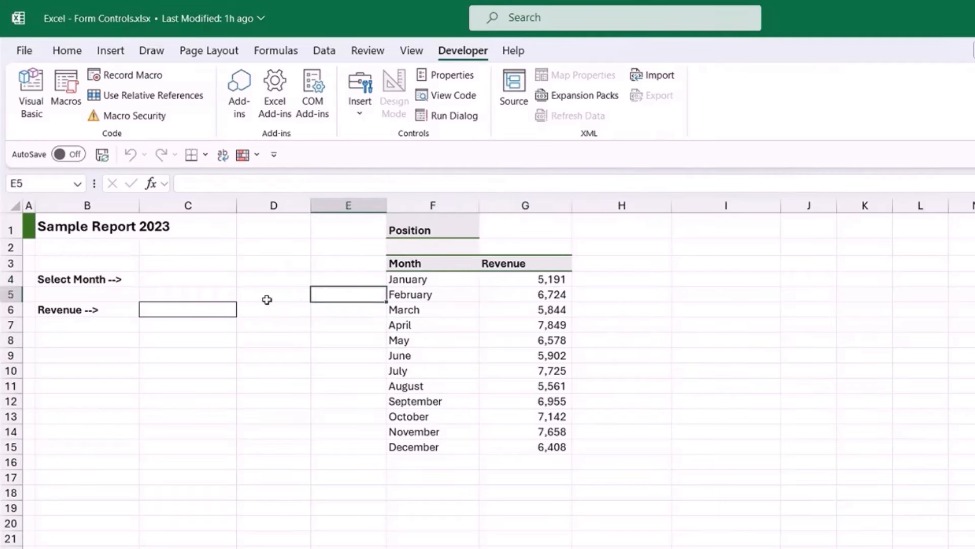
click(192, 283)
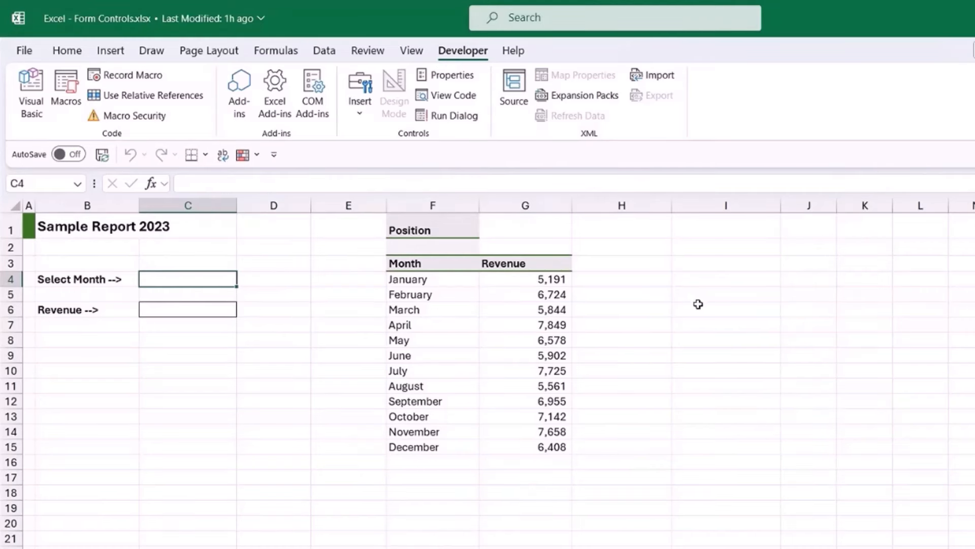
- Add a List data validation with an in-cell dropdown to cell I3, using the months in F4:F15 as source
click(721, 265)
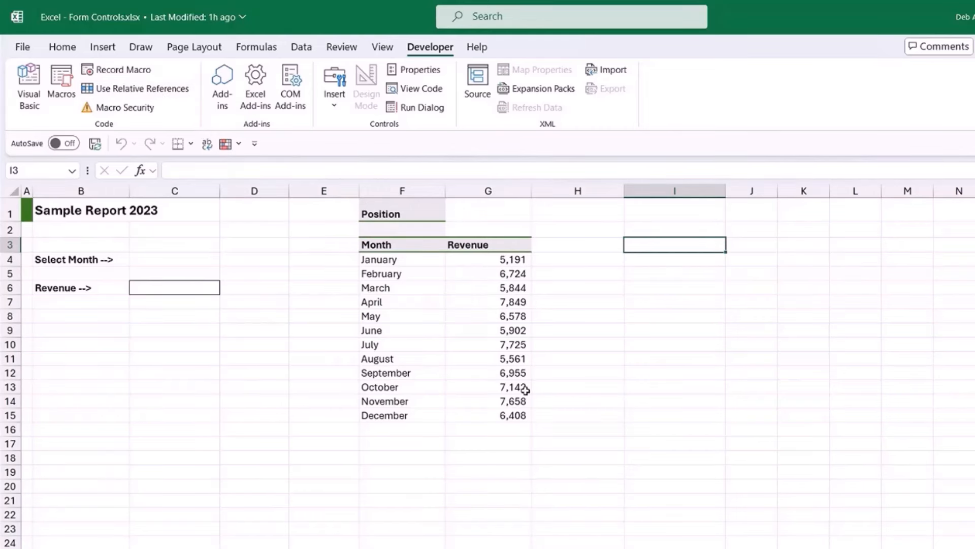
drag(411, 259, 409, 415)
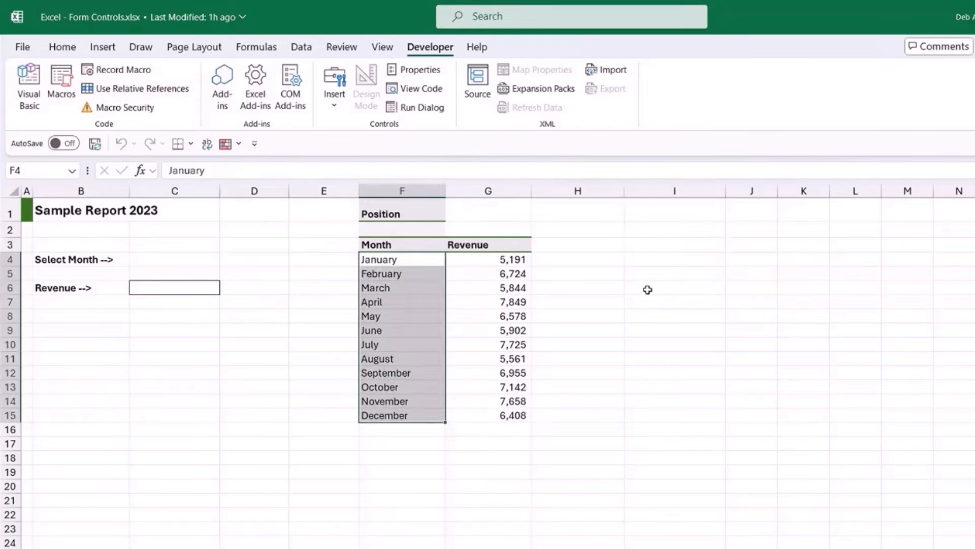
click(655, 245)
click(307, 49)
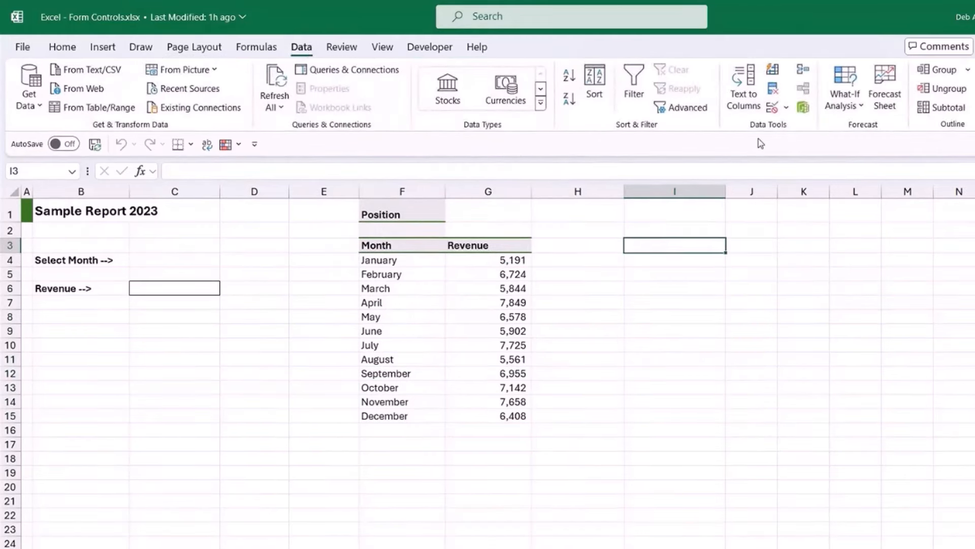
click(786, 108)
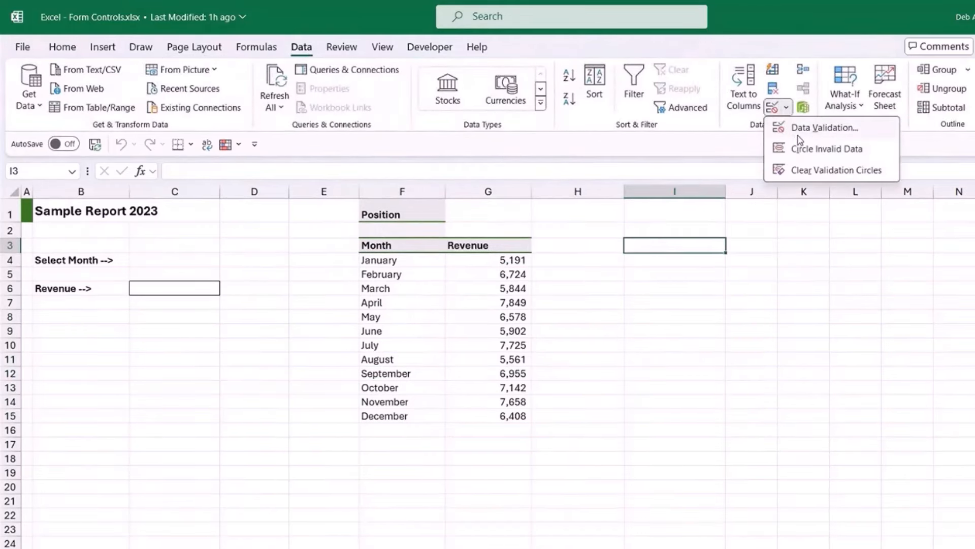
click(799, 136)
drag(769, 194, 706, 293)
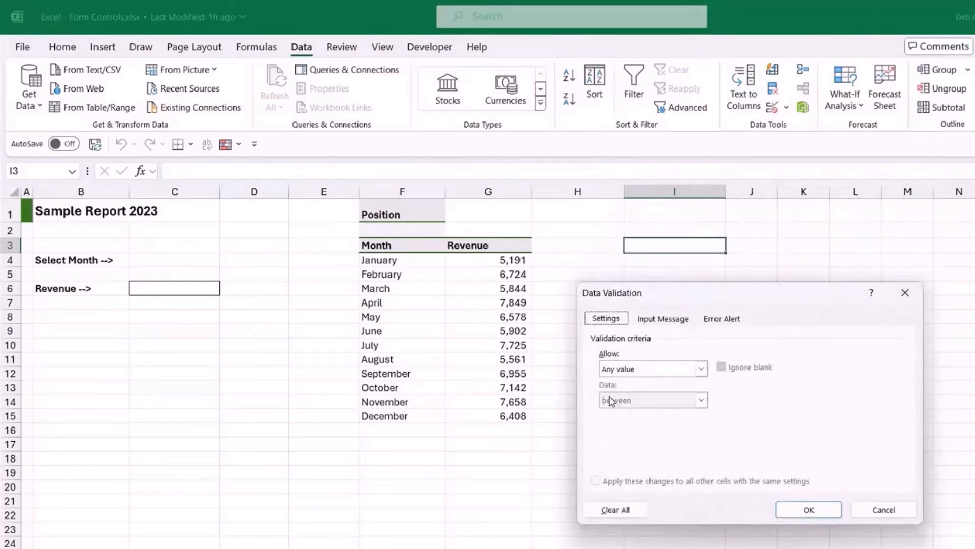
click(701, 369)
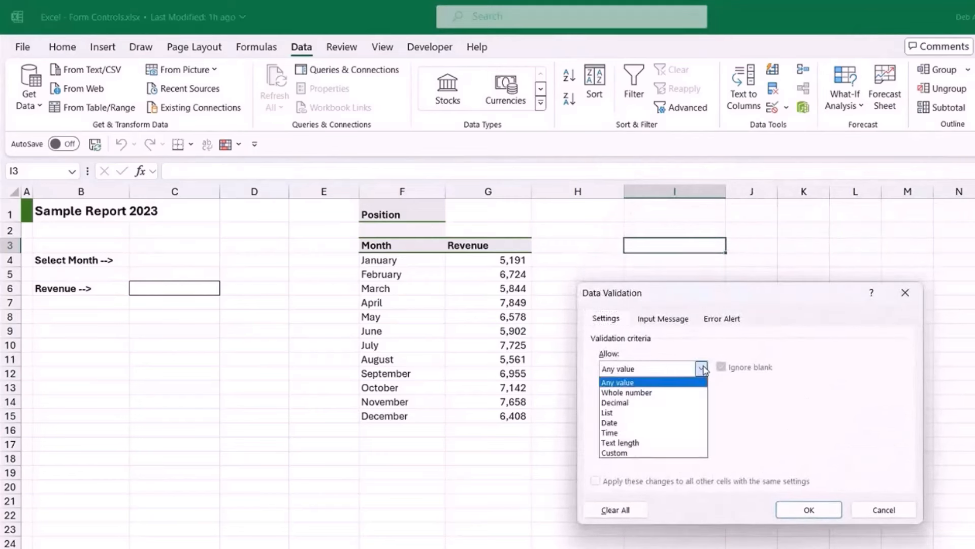
click(609, 412)
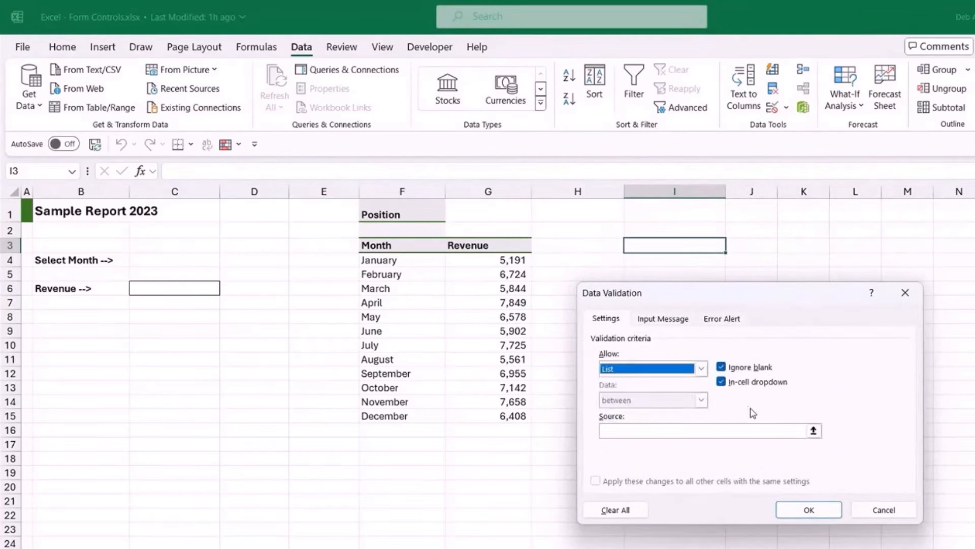
click(614, 430)
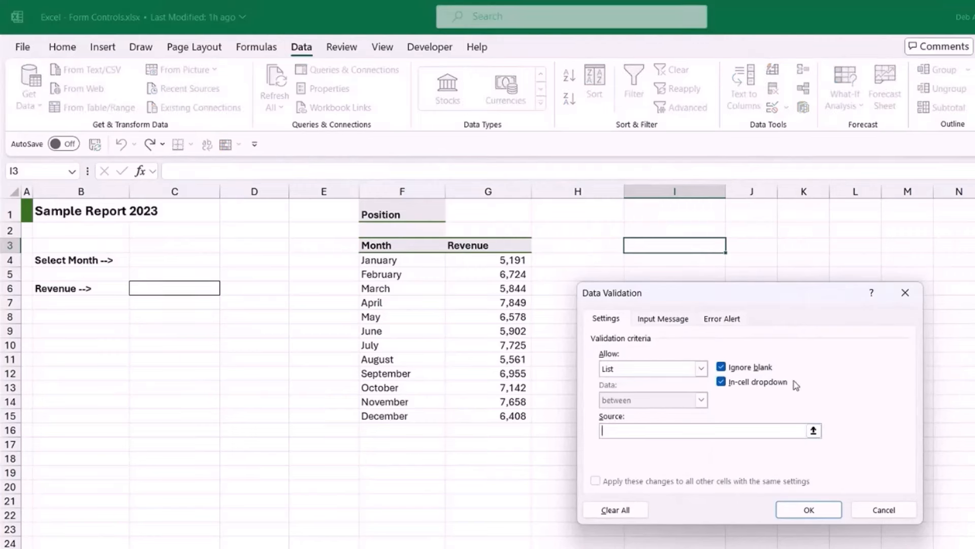
drag(381, 258, 393, 415)
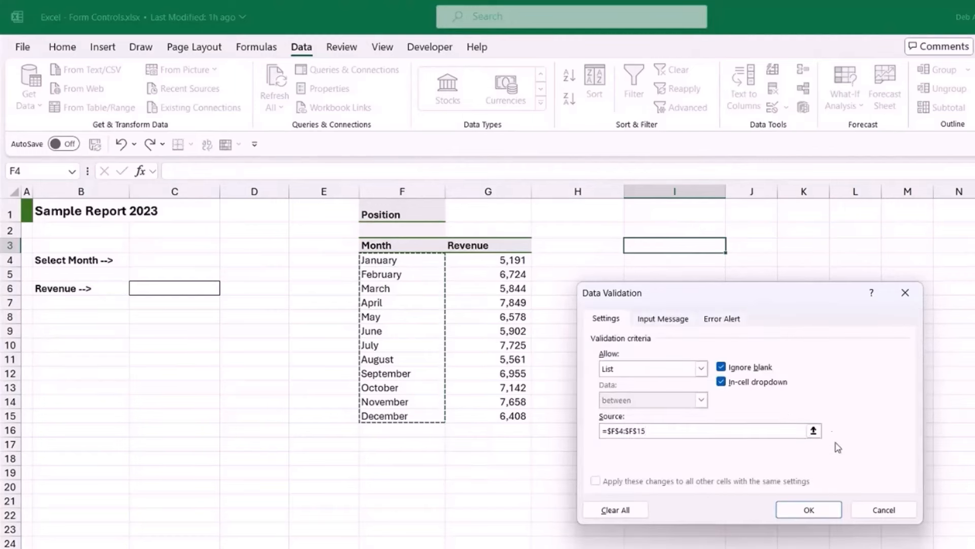
click(809, 509)
- Test the month dropdown in cell I3 by choosing June, September, May and April in turn, ending on cell C4
click(744, 345)
click(721, 248)
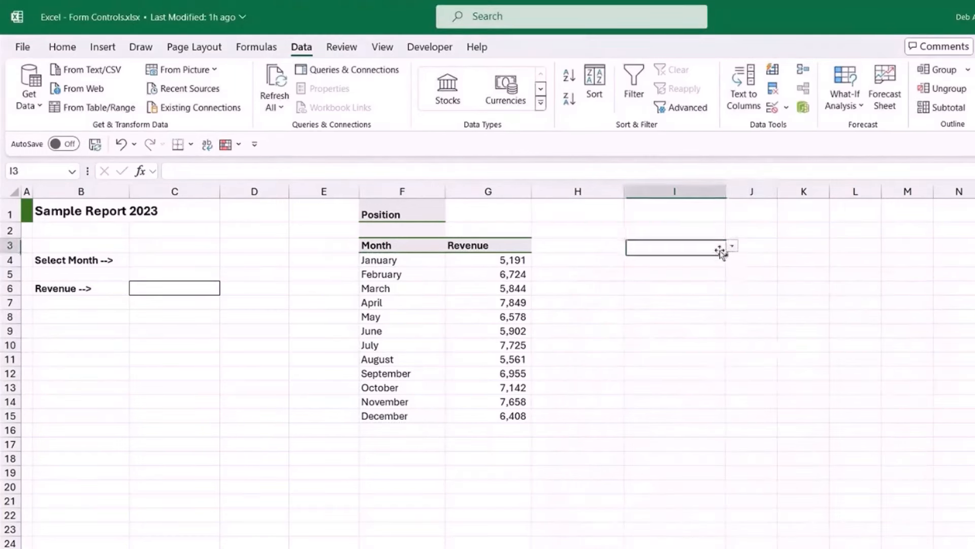
click(732, 246)
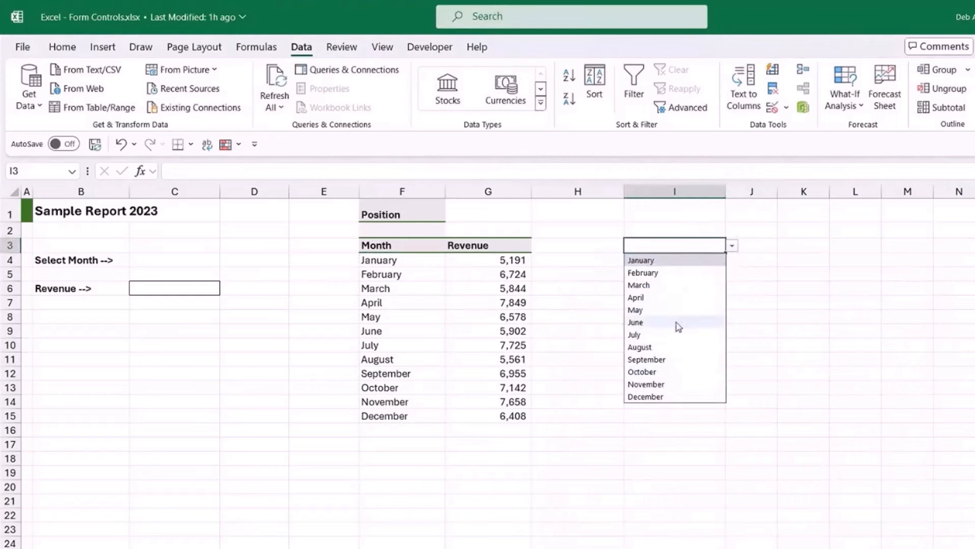
click(678, 327)
click(733, 247)
click(687, 358)
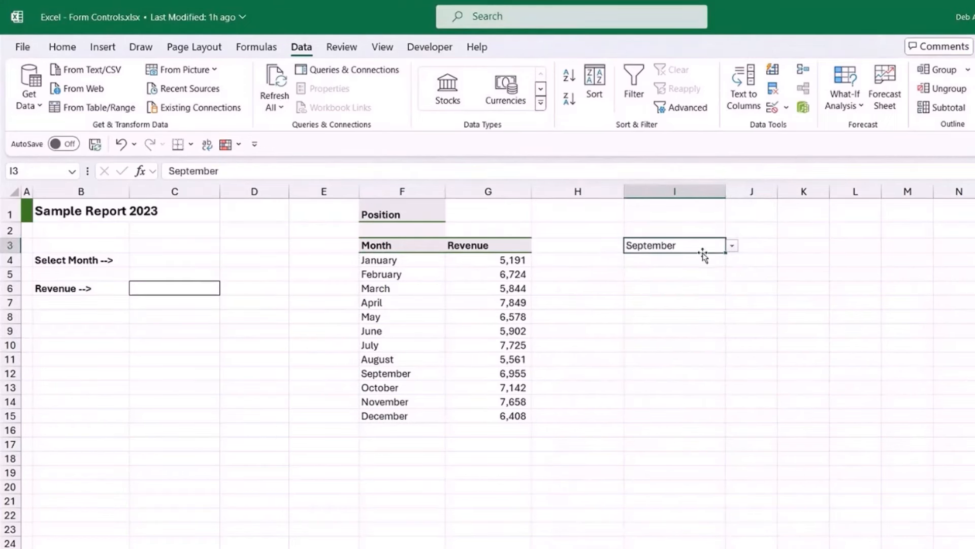
click(732, 246)
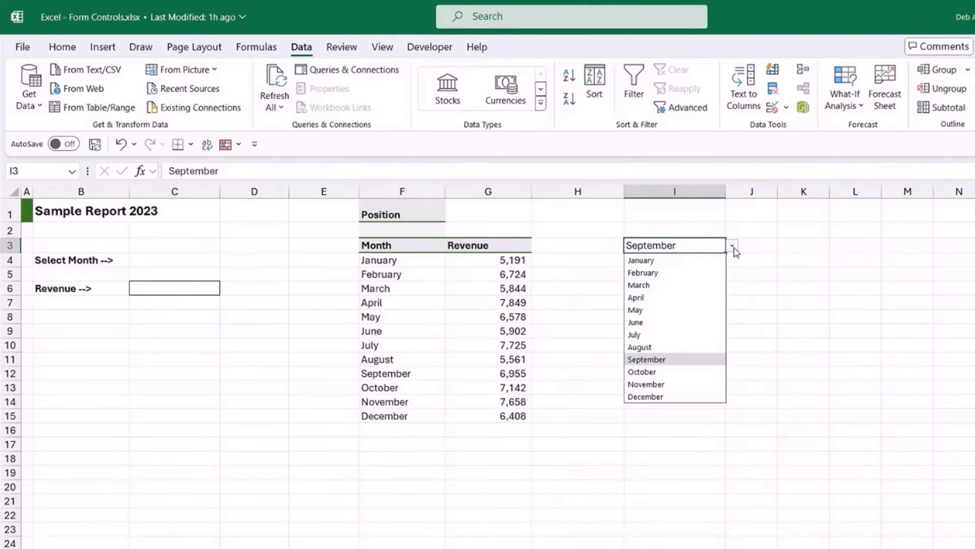
click(686, 313)
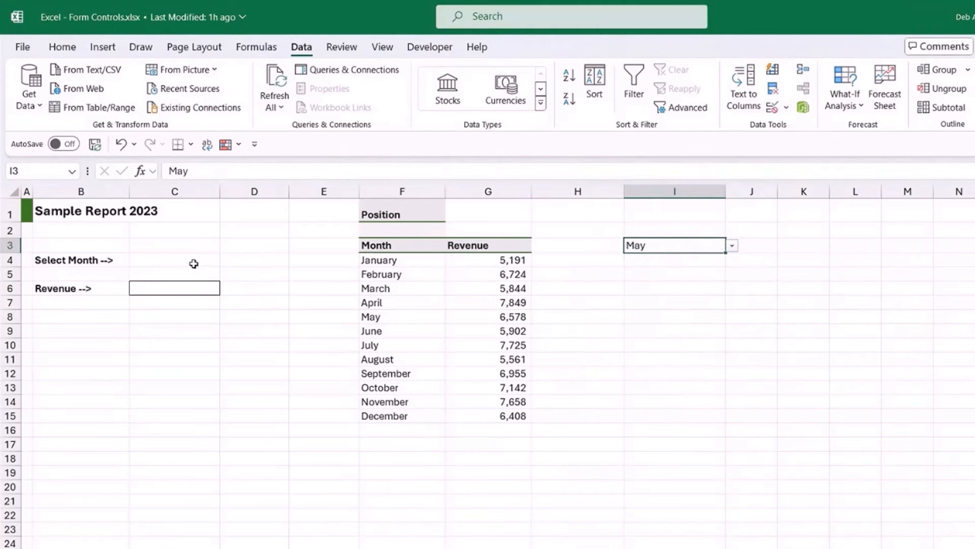
click(731, 246)
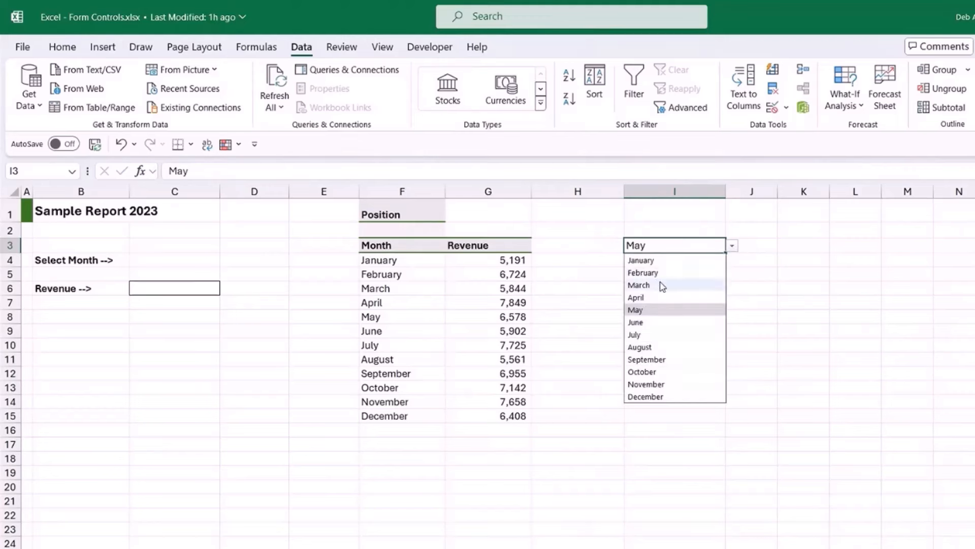
click(695, 296)
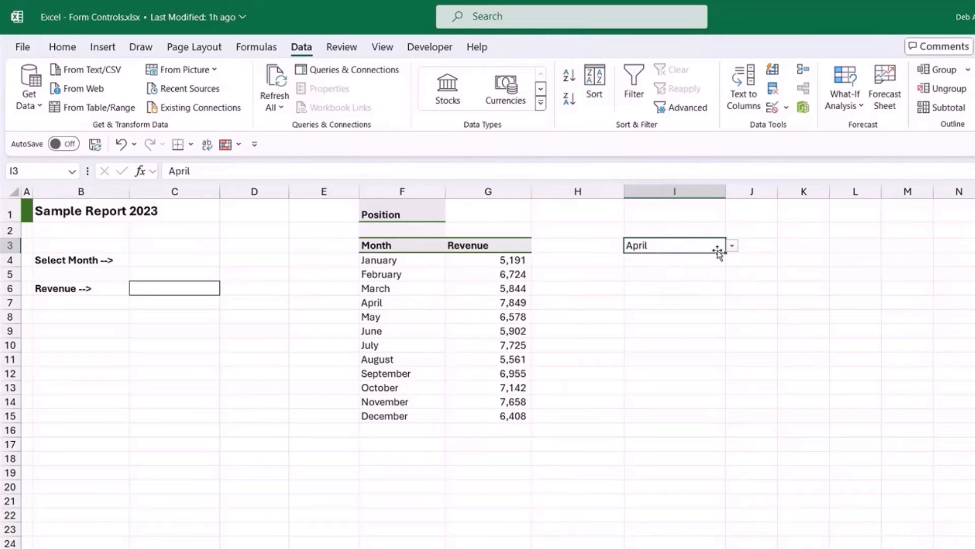
click(732, 246)
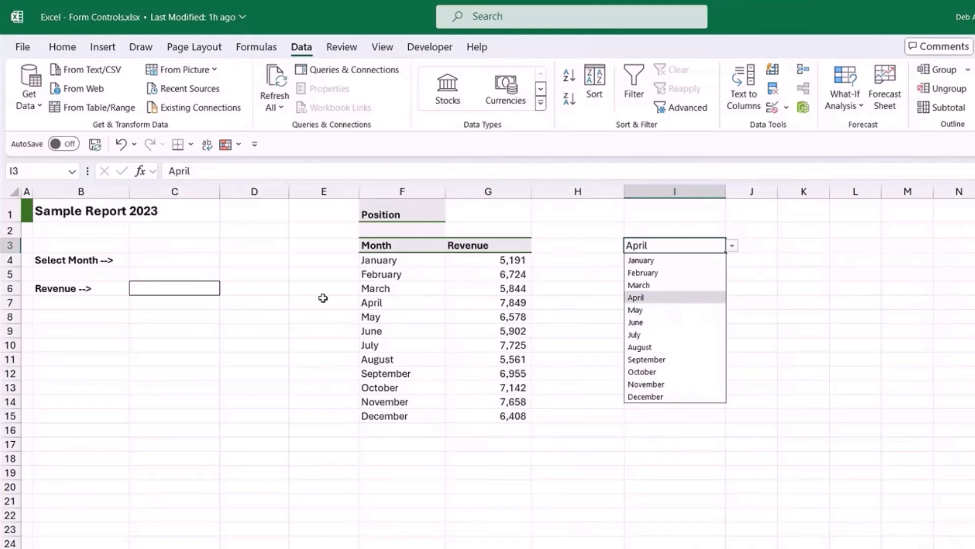
click(167, 260)
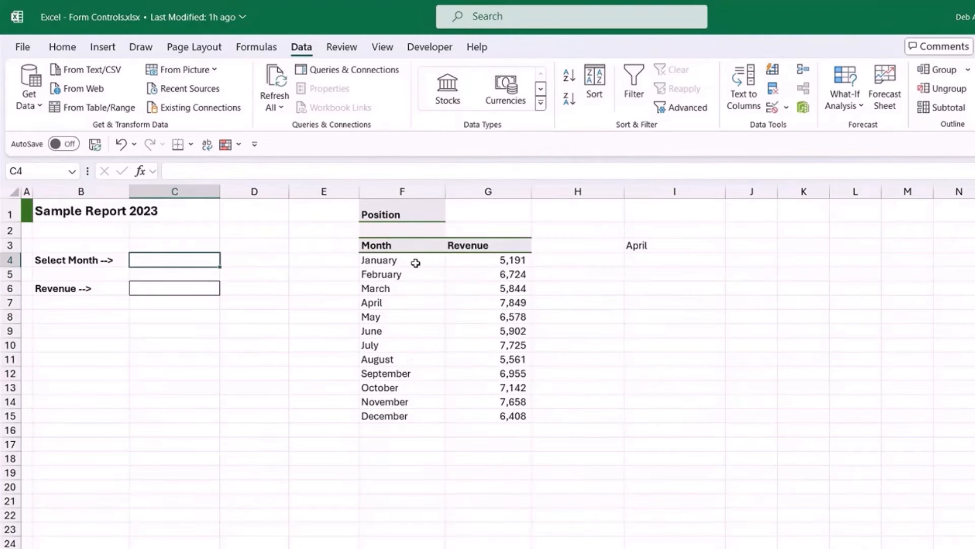
- Clear all data validation settings from cell I3 and delete the month it contains
click(660, 244)
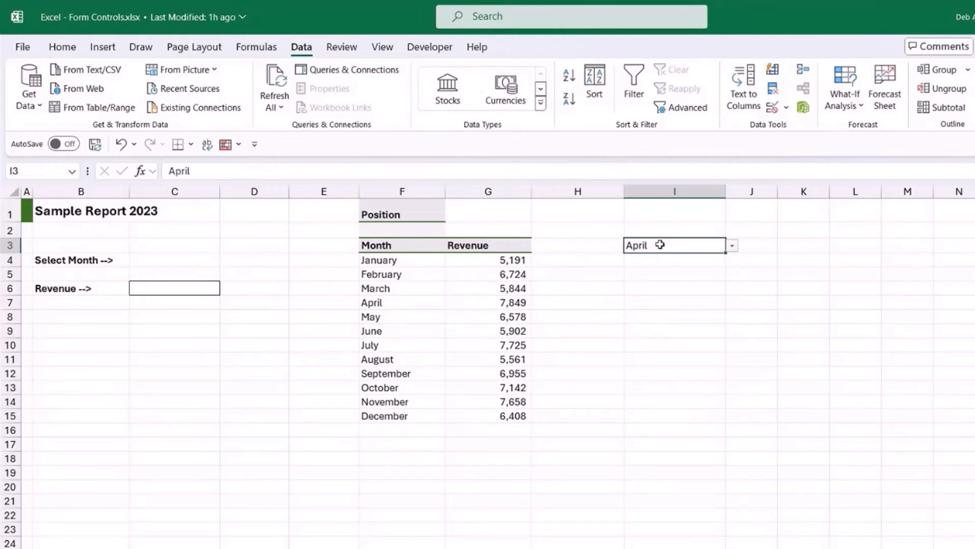
click(785, 107)
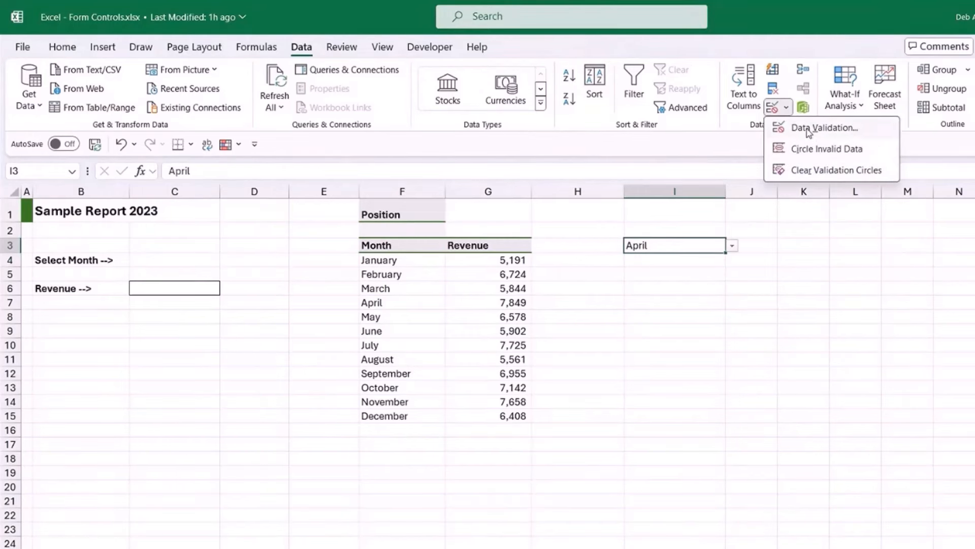
click(809, 131)
click(622, 510)
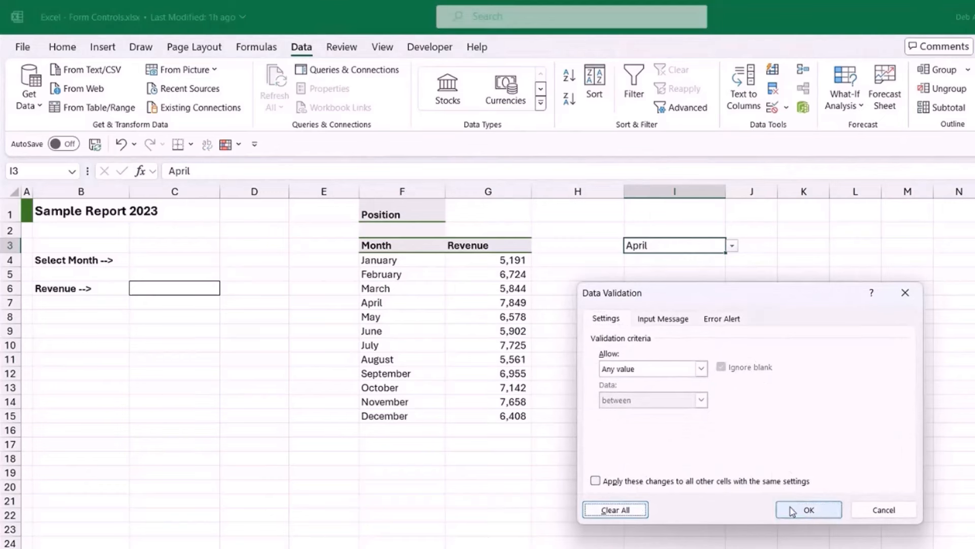
click(808, 509)
click(746, 345)
click(692, 248)
key(Delete)
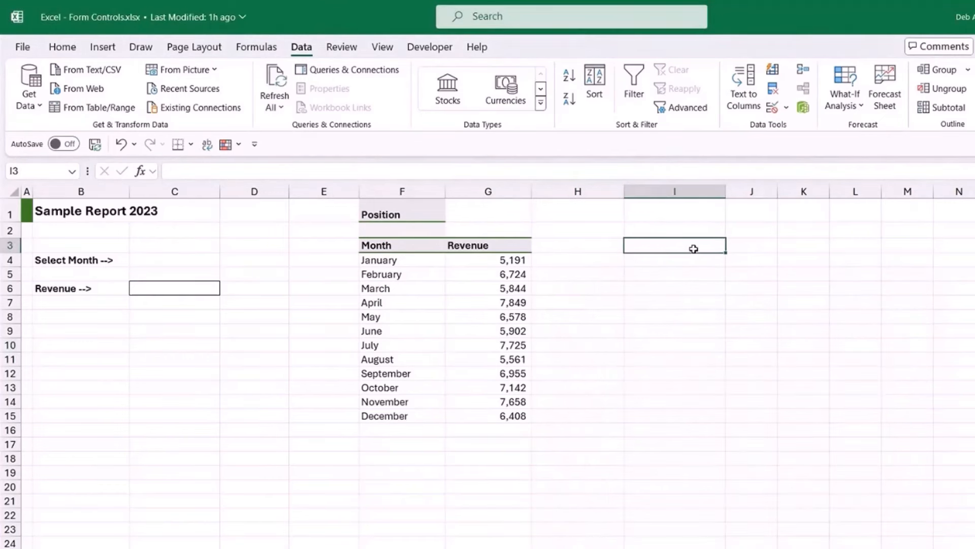
click(701, 355)
click(257, 447)
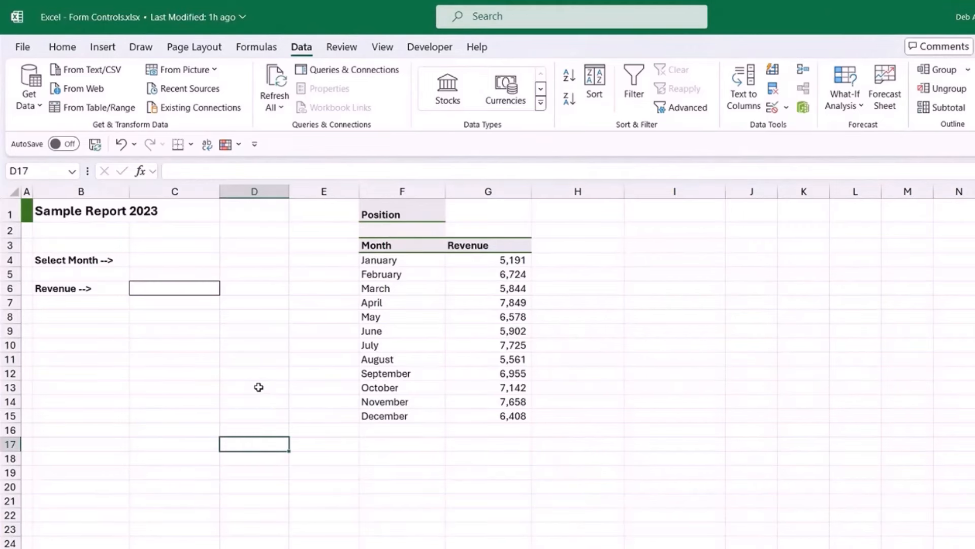
- Insert a Combo Box form control sized to cell C4 beside the Select Month label
click(429, 48)
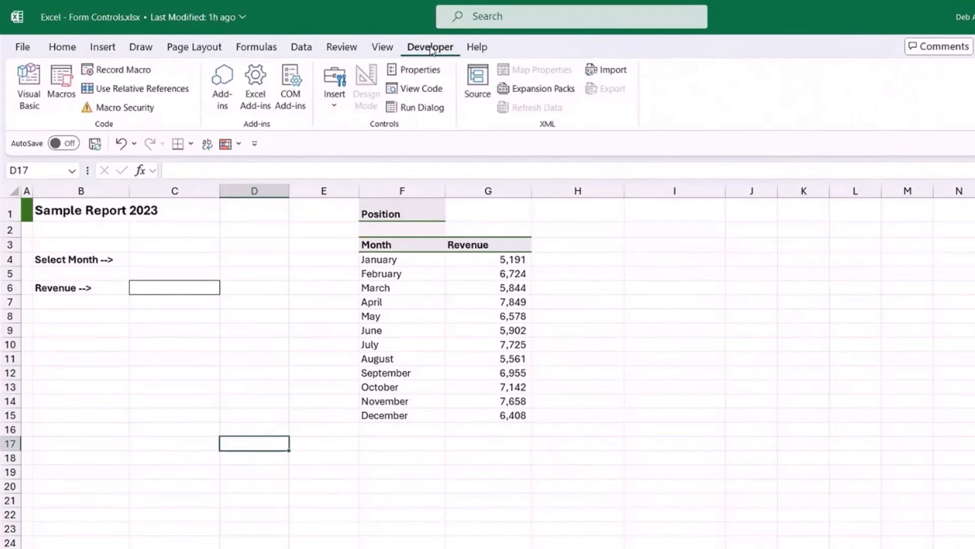
click(334, 101)
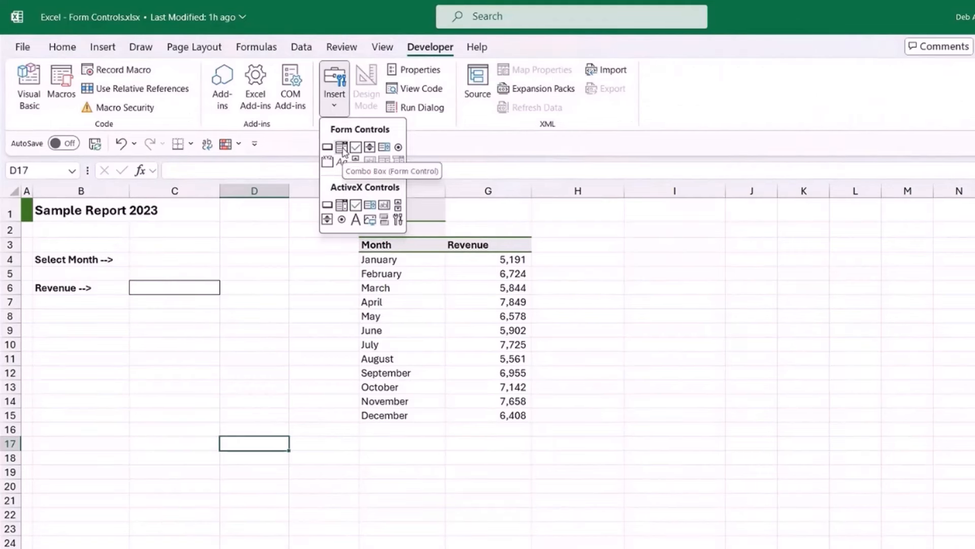
click(341, 147)
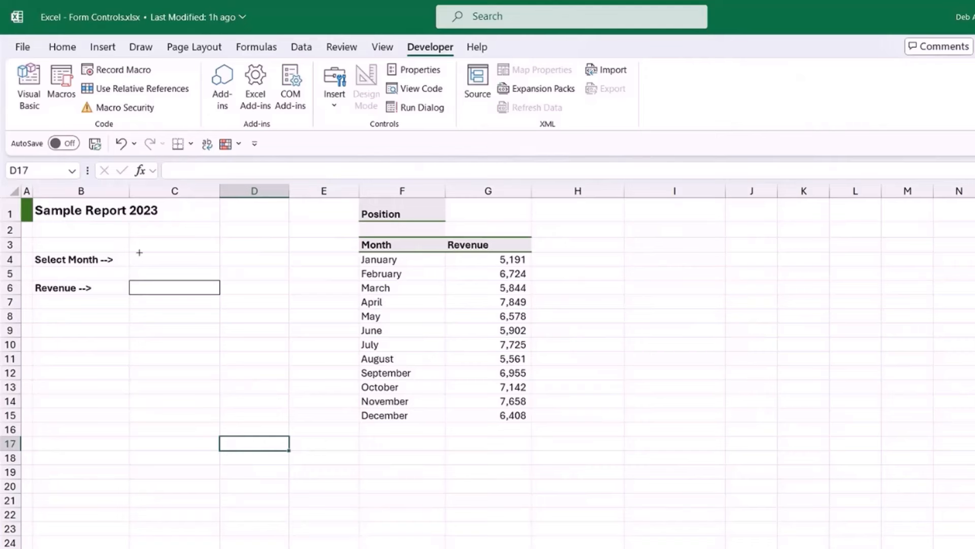
drag(129, 253, 219, 264)
click(333, 276)
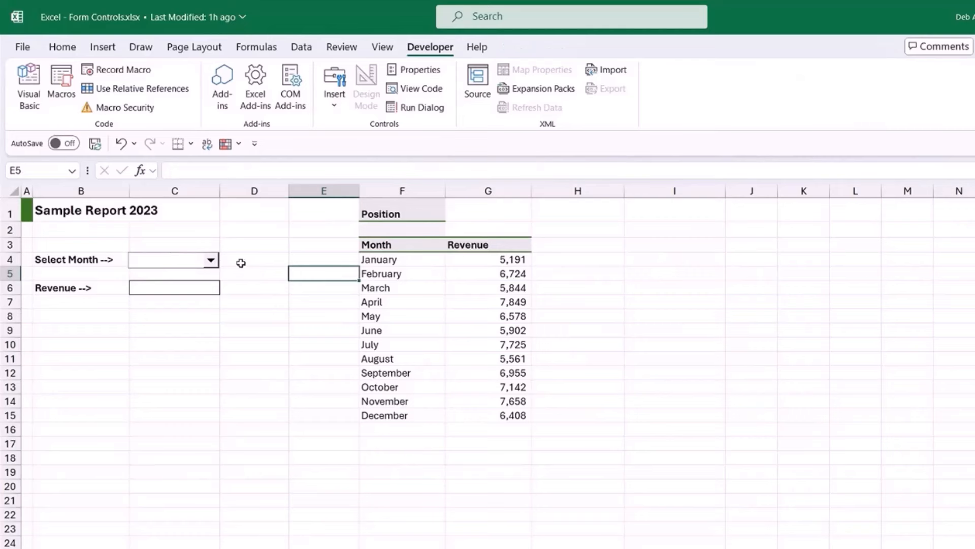
- Check the unconfigured combo box in C4 by opening and closing its list several times
click(213, 264)
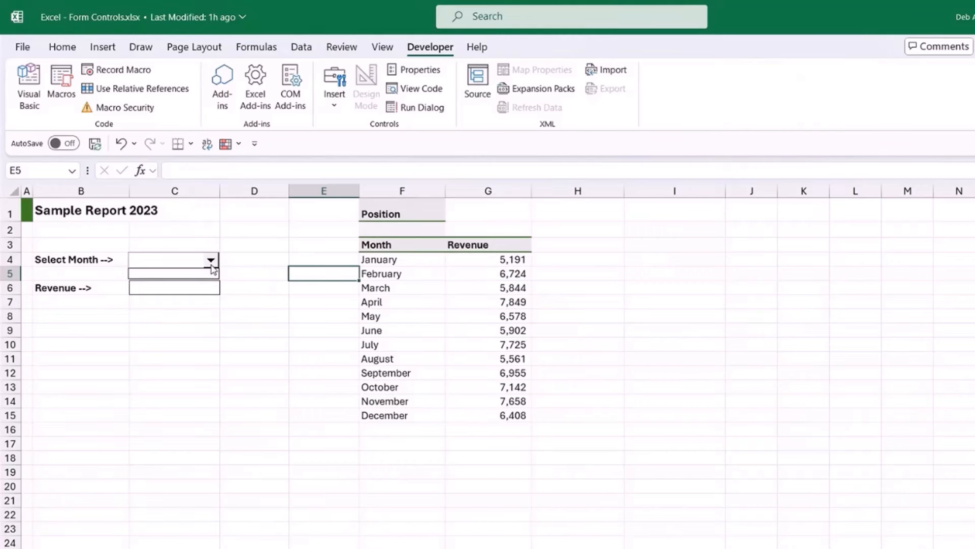
click(274, 259)
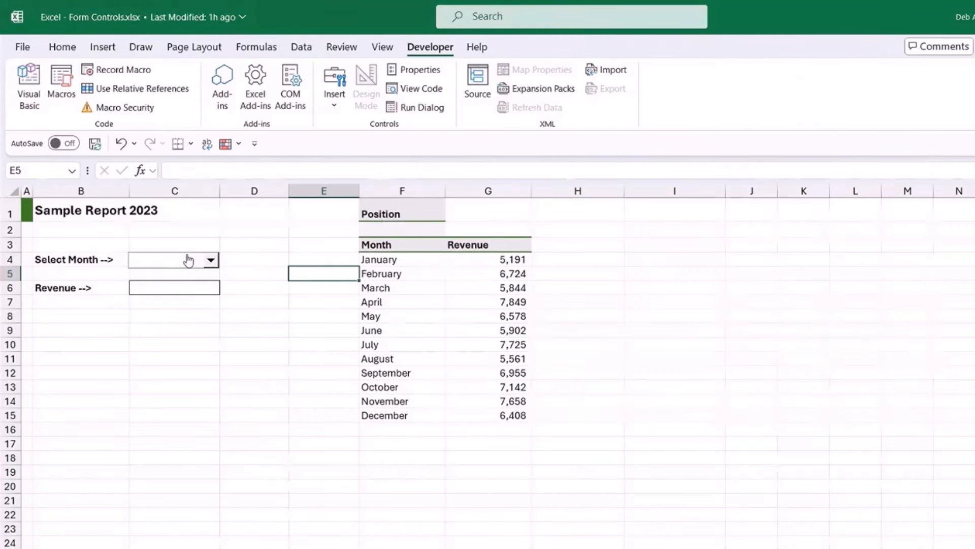
click(188, 260)
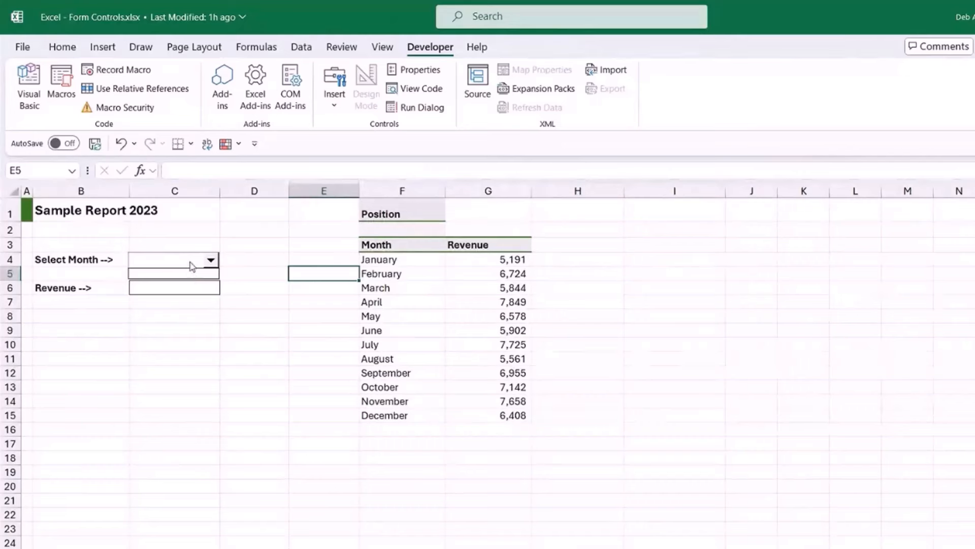
click(244, 271)
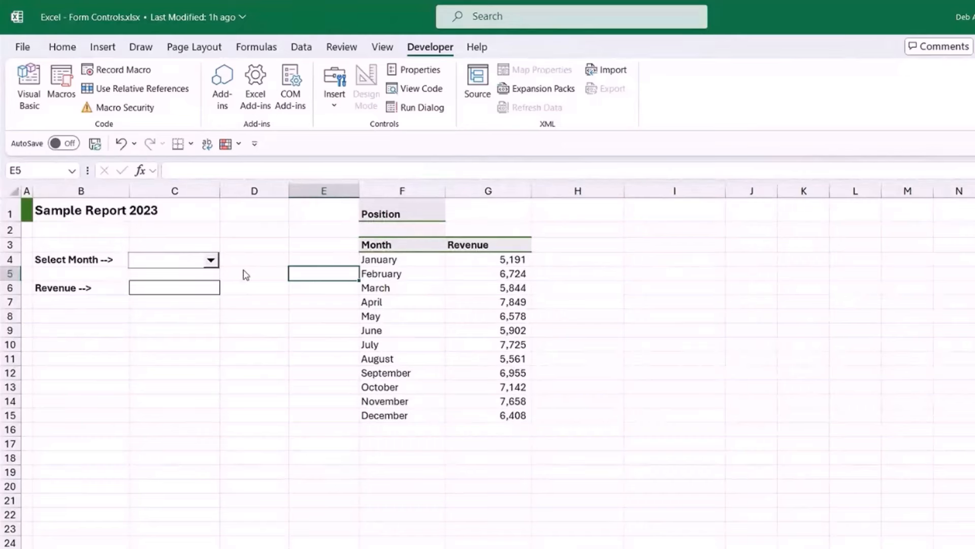
click(191, 260)
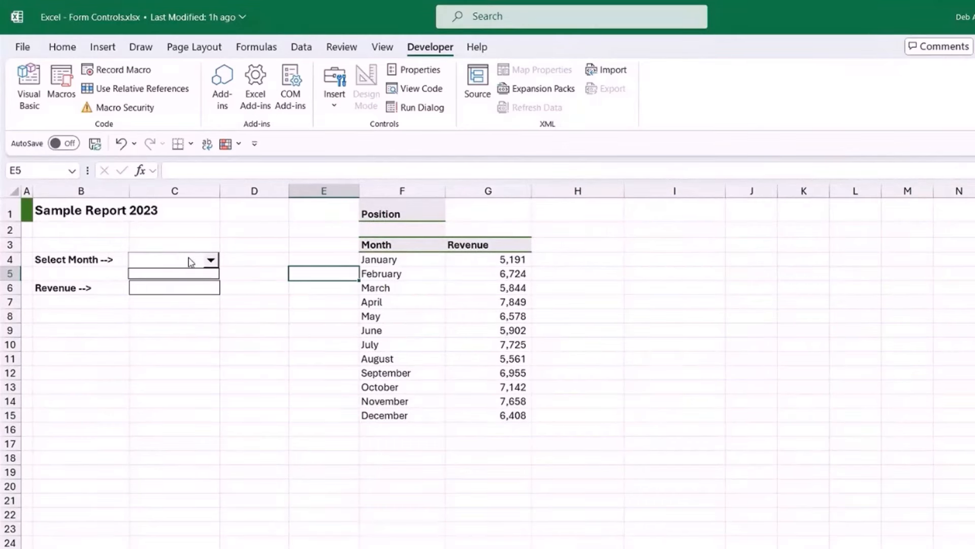
click(250, 277)
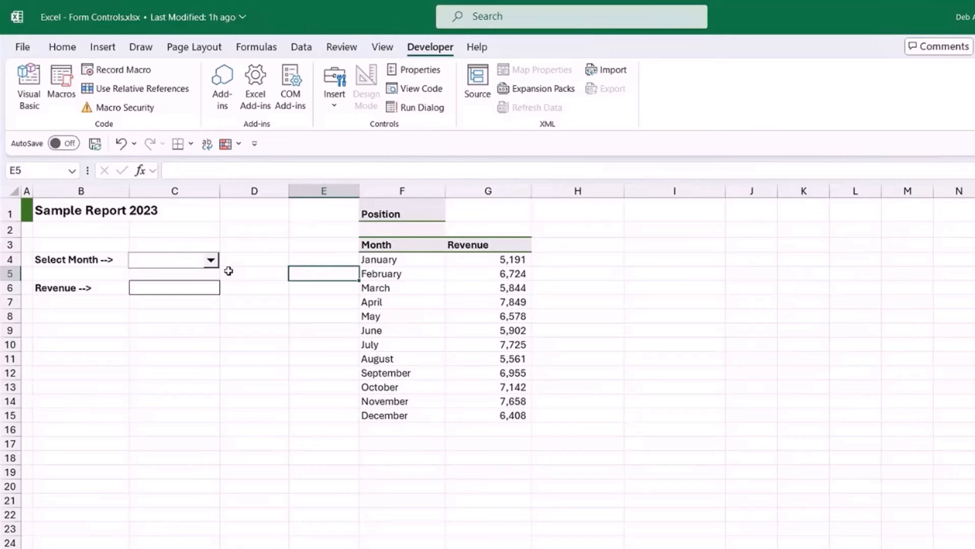
- Open the format settings of the combo box in C4 and set its input range to the months in F4:F15
ctrl+click(183, 264)
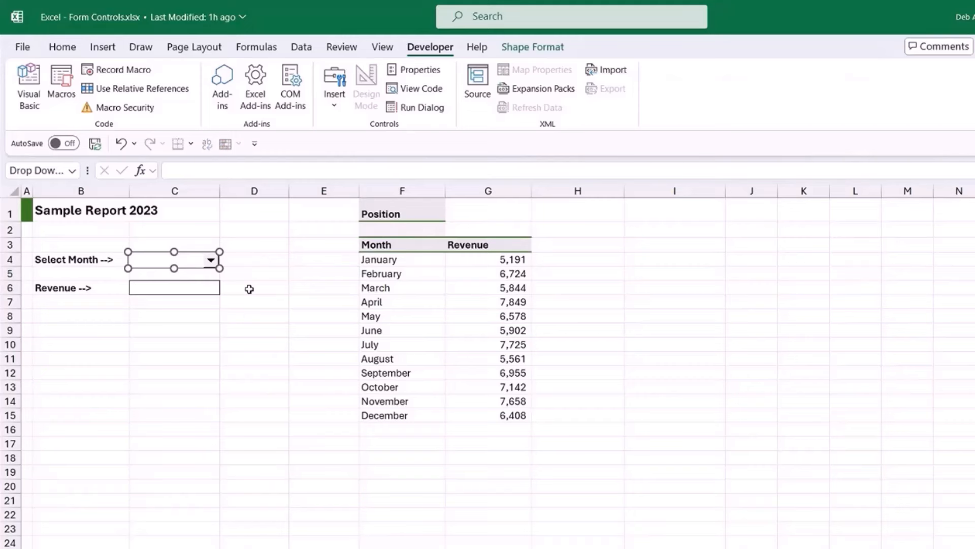
right_click(194, 264)
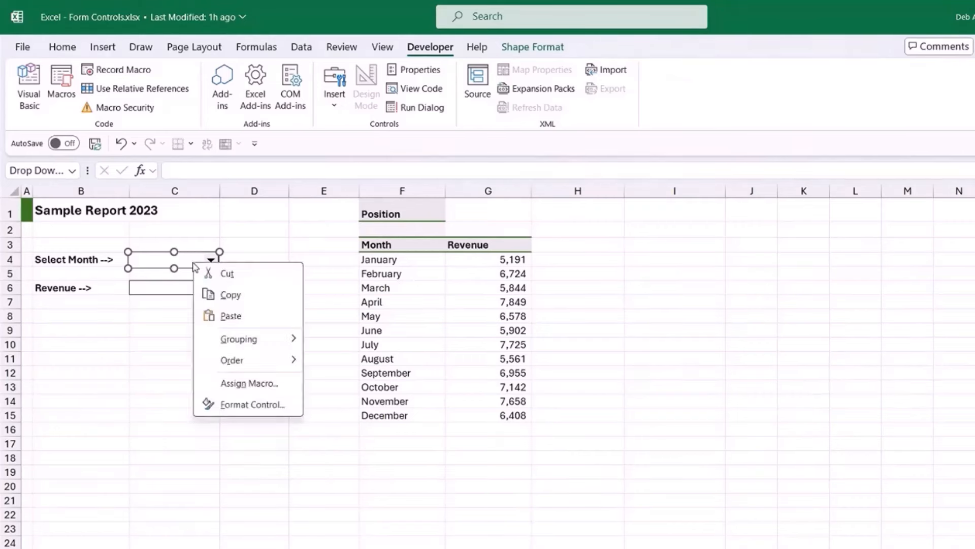
click(273, 405)
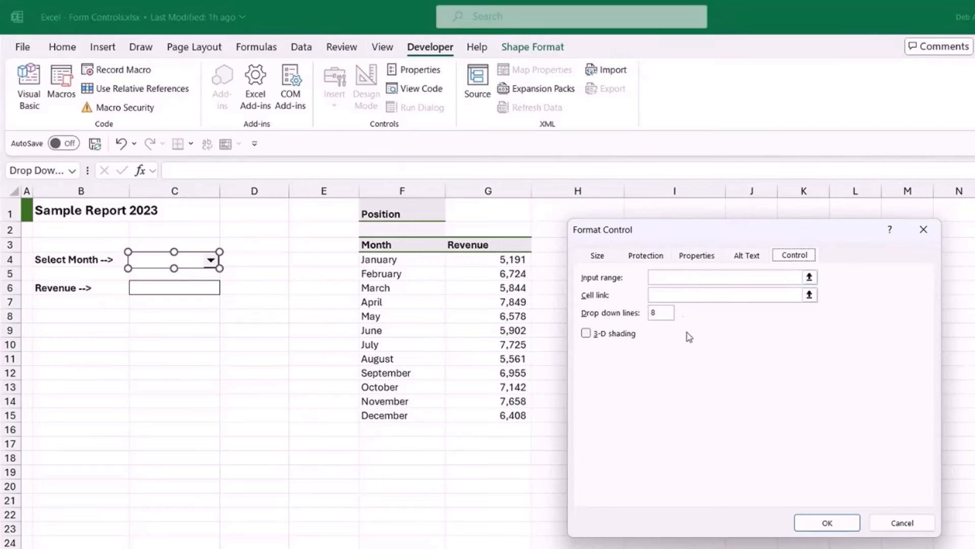
click(662, 277)
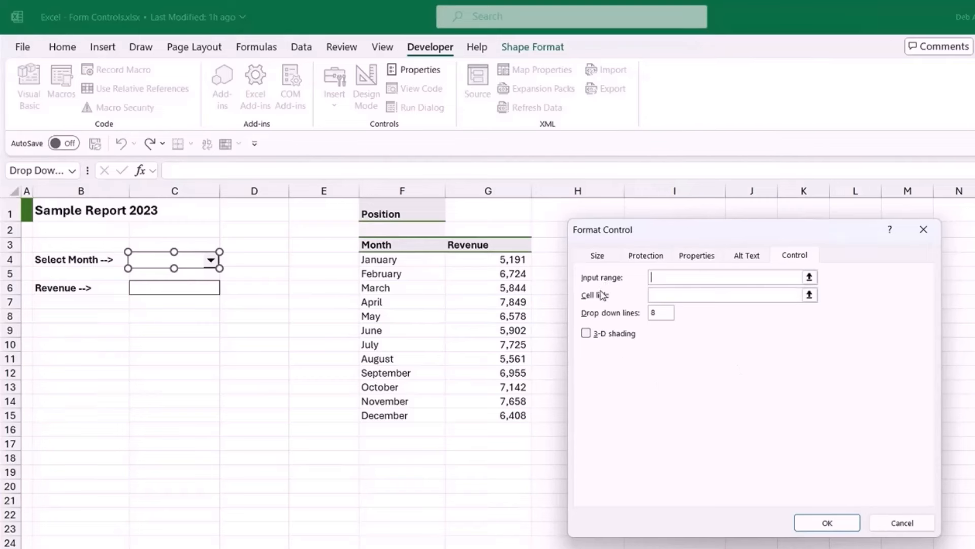
drag(394, 260, 396, 411)
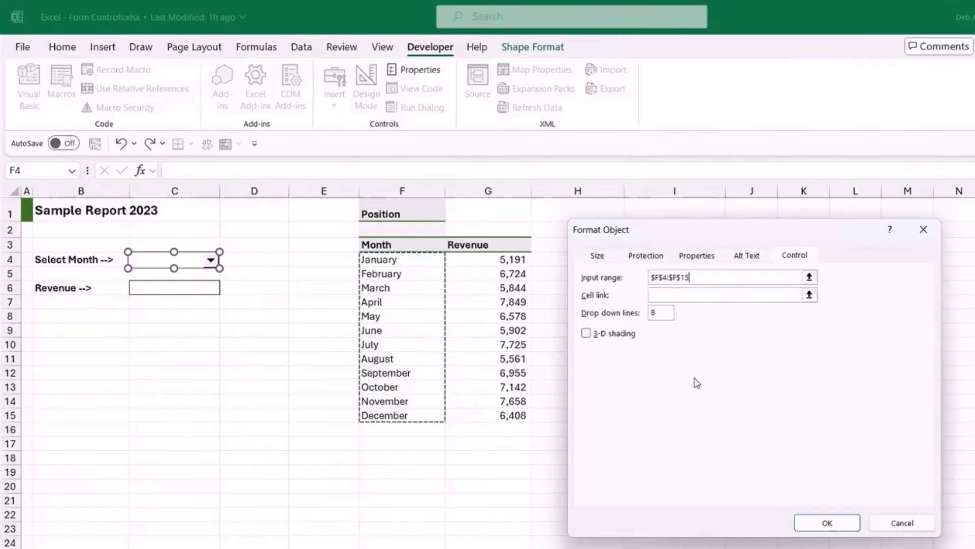
- Link the combo box to cell F2, set its drop down lines to 12, and accept the settings
click(654, 295)
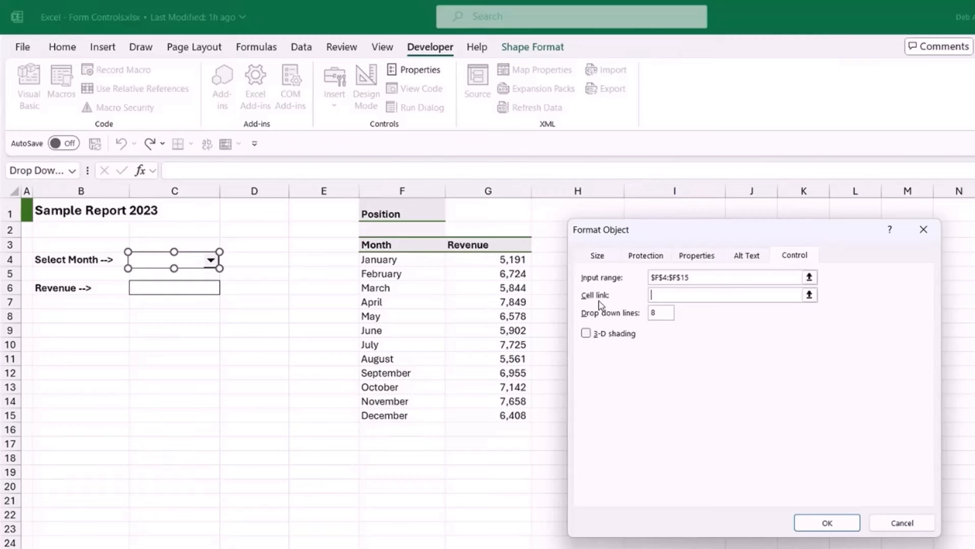
click(416, 229)
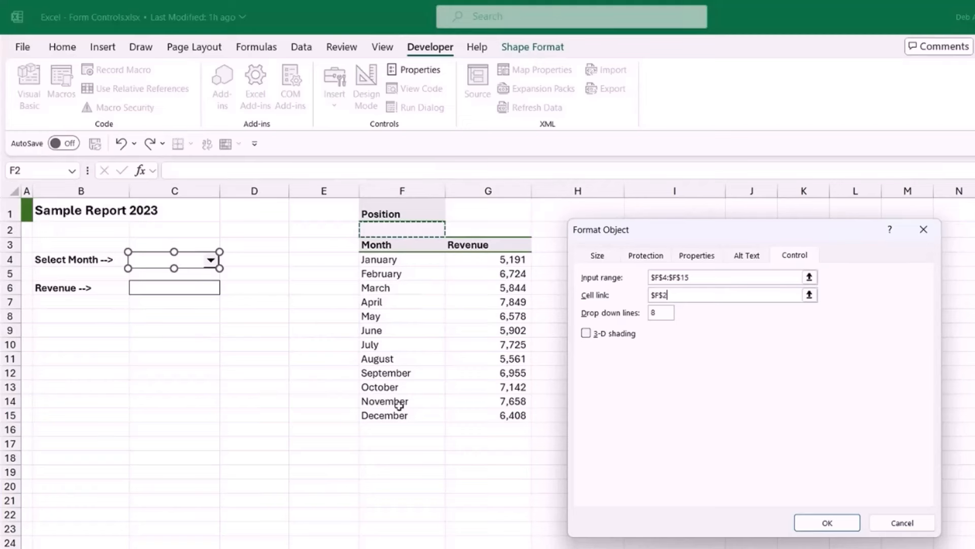
click(661, 312)
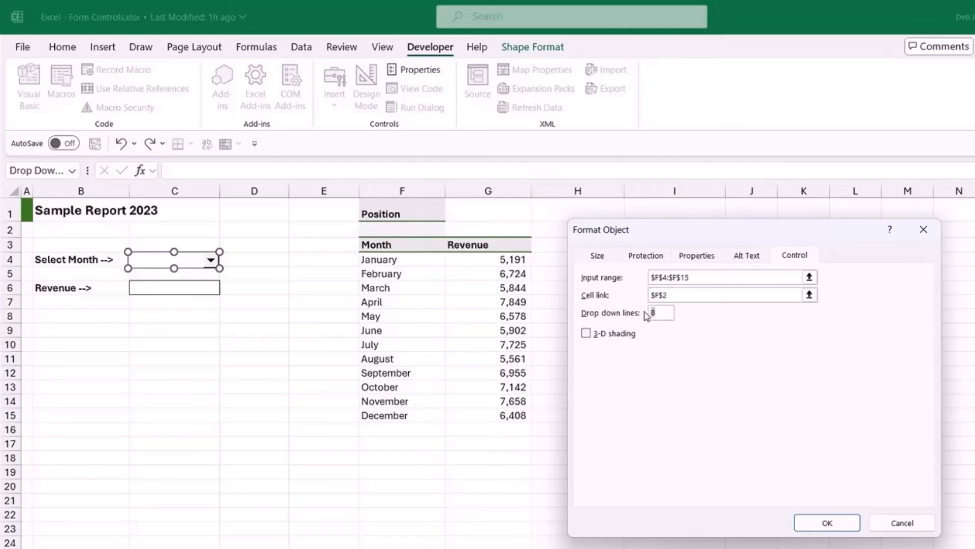
text(12)
click(826, 523)
- Deselect the combo box and choose April from its month list
click(632, 364)
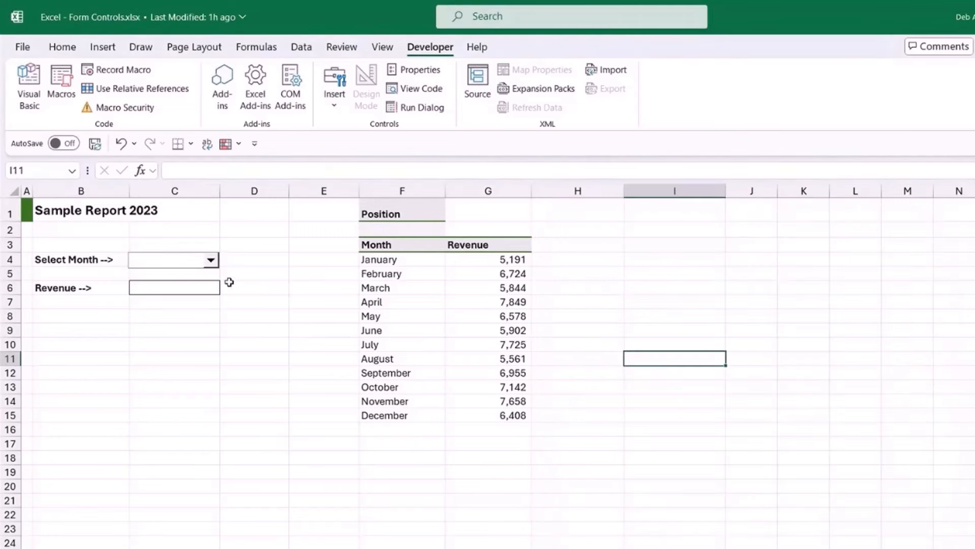
click(211, 261)
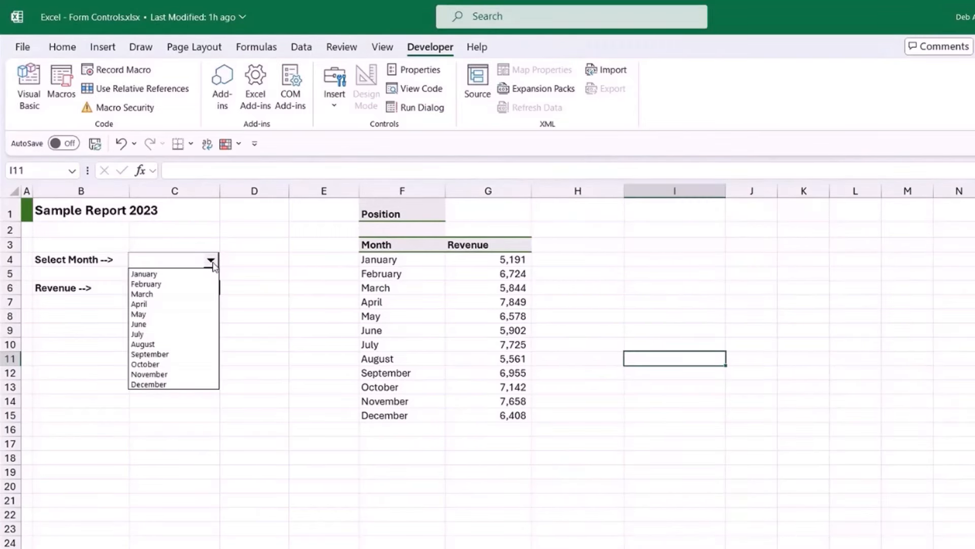
click(171, 305)
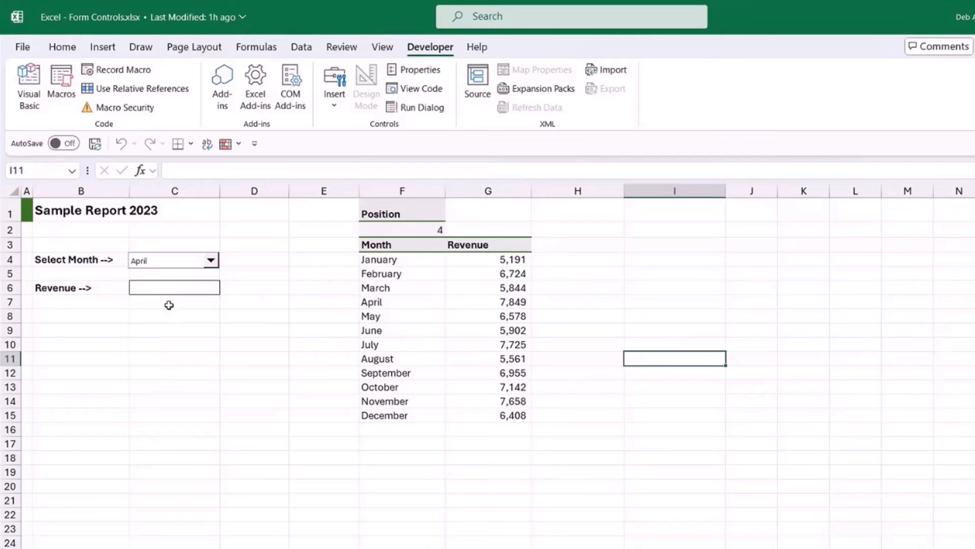
- Test the link between the month selector and position cell F2 by choosing June and then January
click(411, 230)
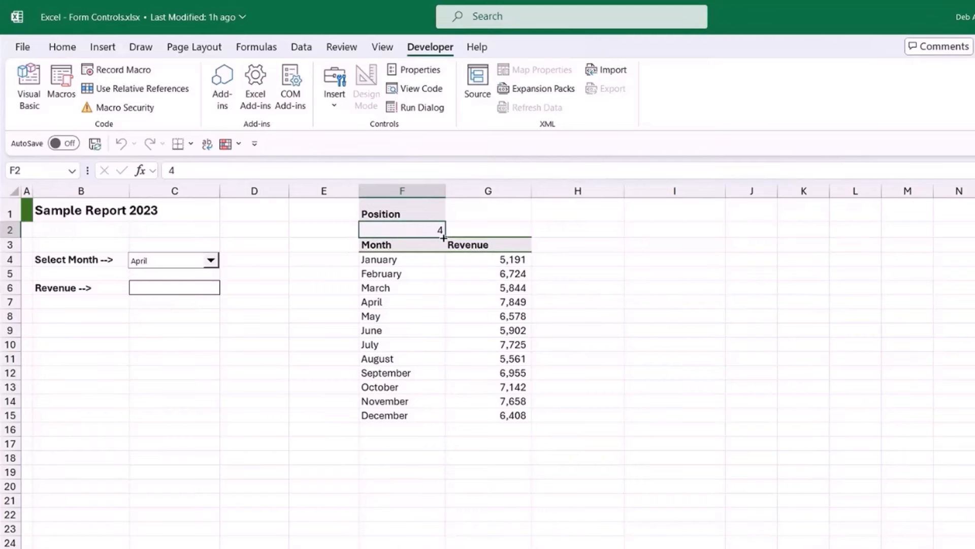
click(213, 261)
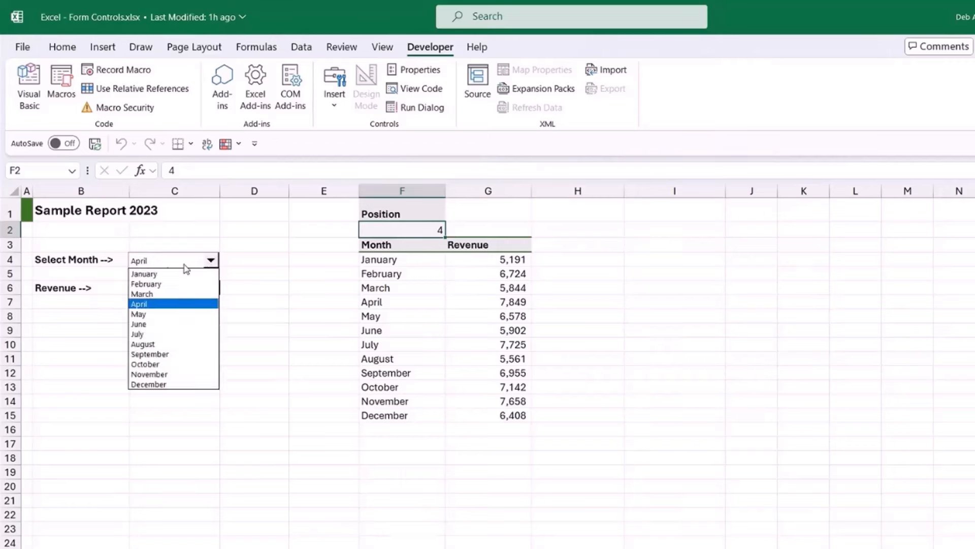
click(152, 324)
click(210, 261)
click(186, 274)
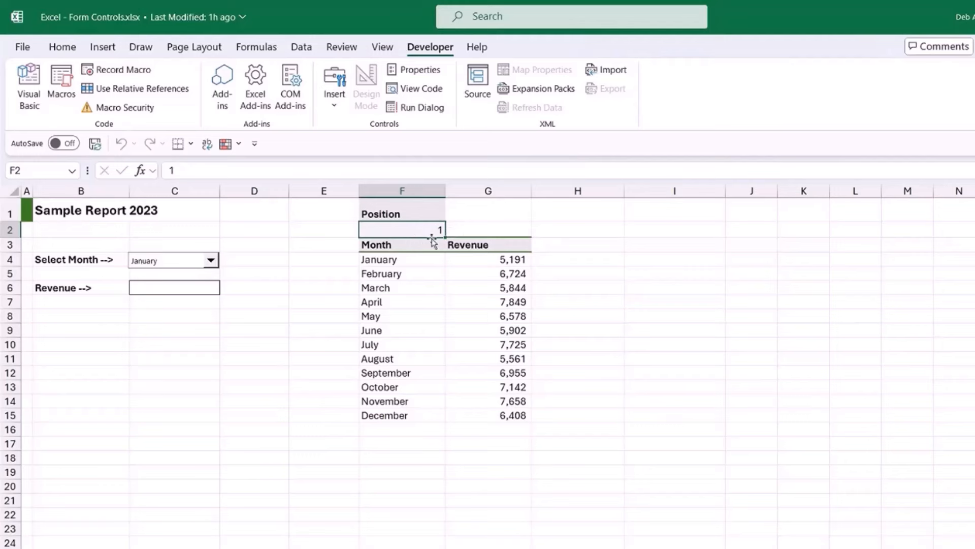
- Enter the formula =INDEX(G4:G15,F2) in revenue cell C6 to return the selected month's revenue
click(168, 289)
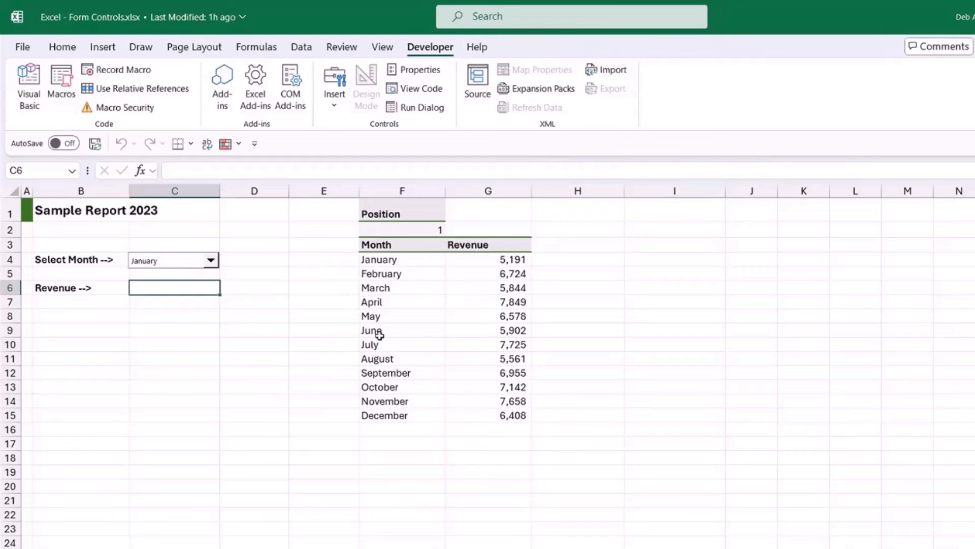
click(403, 229)
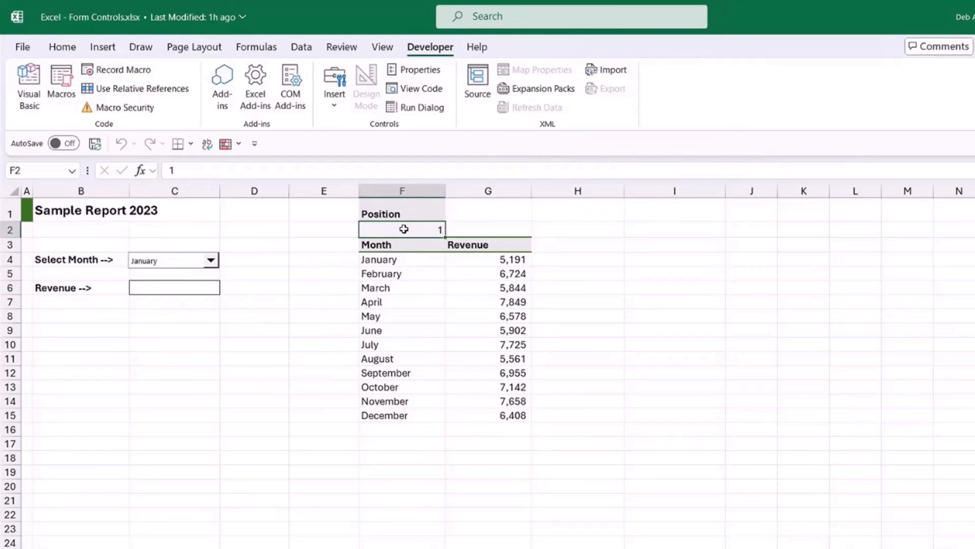
click(162, 286)
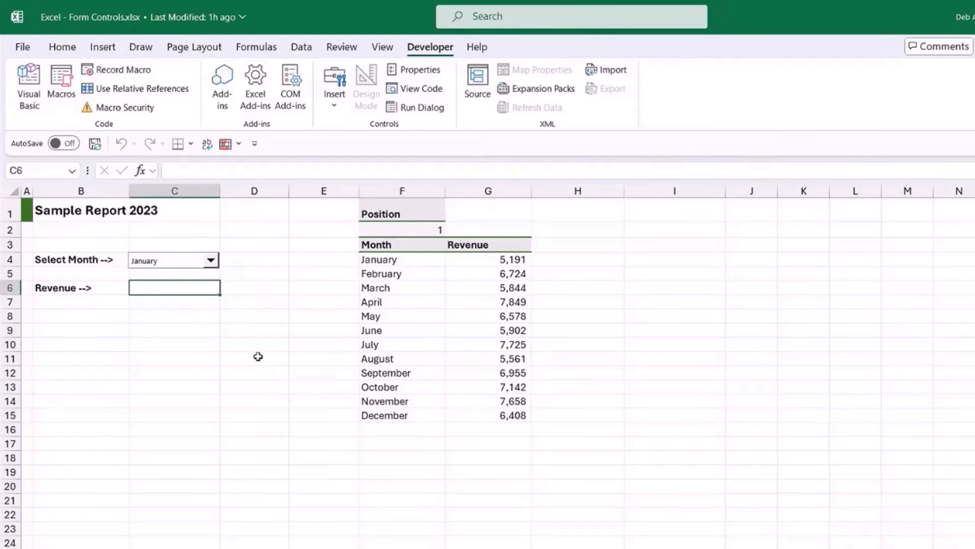
text(=)
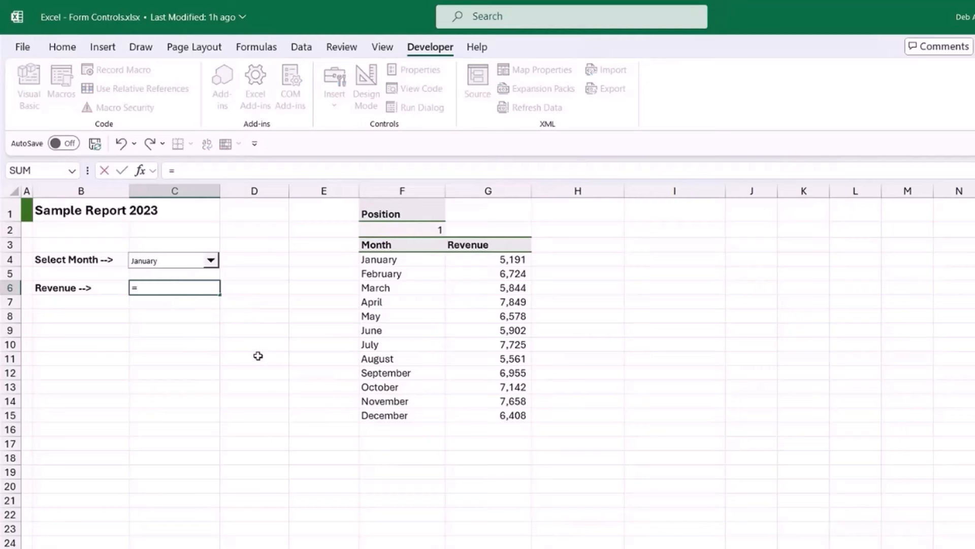
text(INDEX()
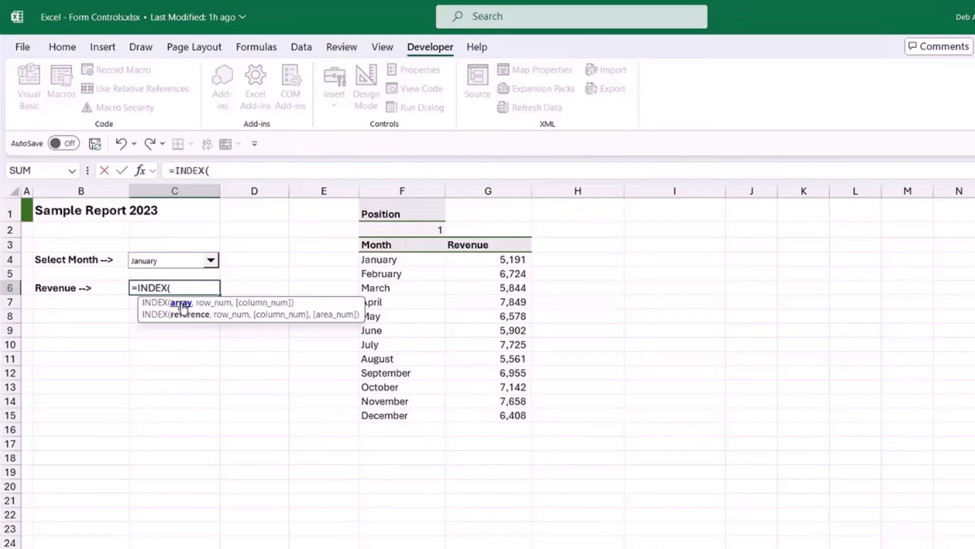
drag(462, 261, 457, 415)
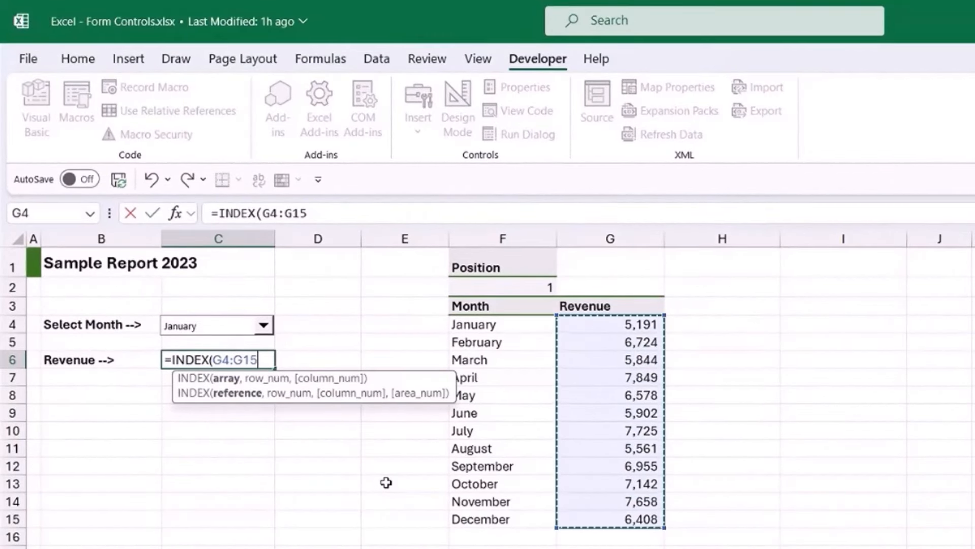
text(,)
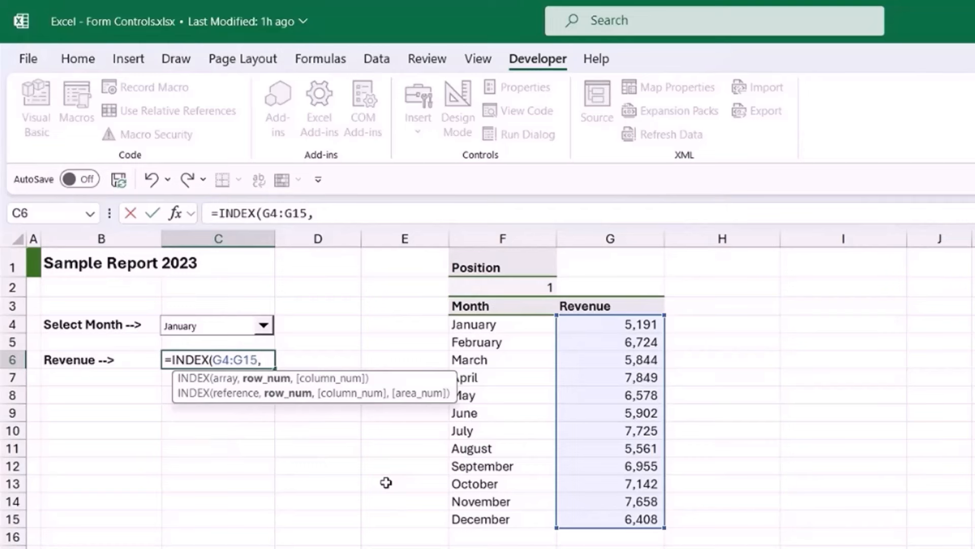
click(508, 291)
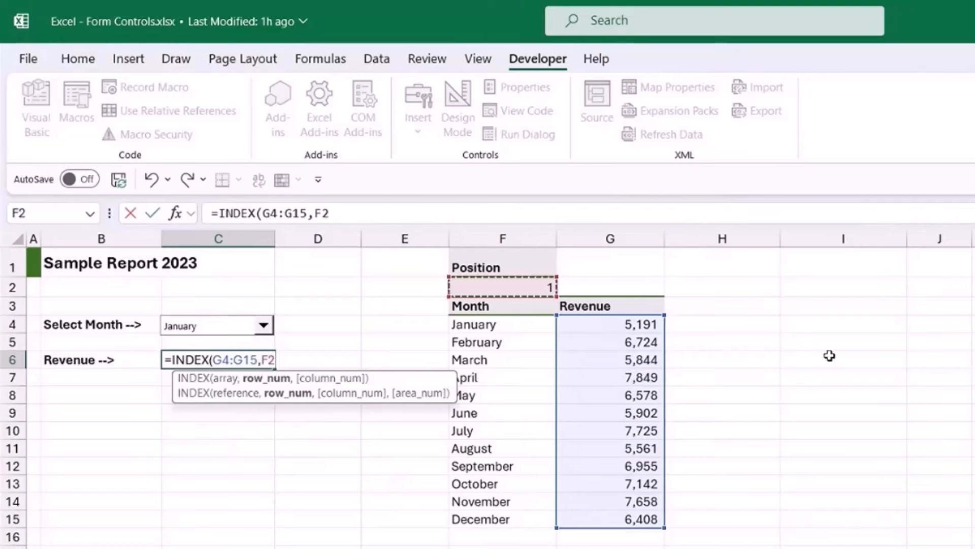
text())
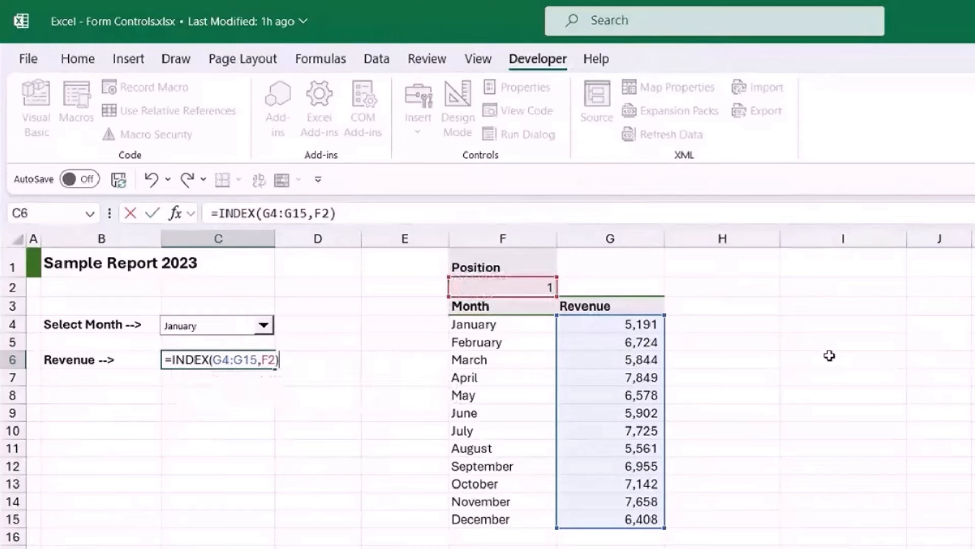
key(Return)
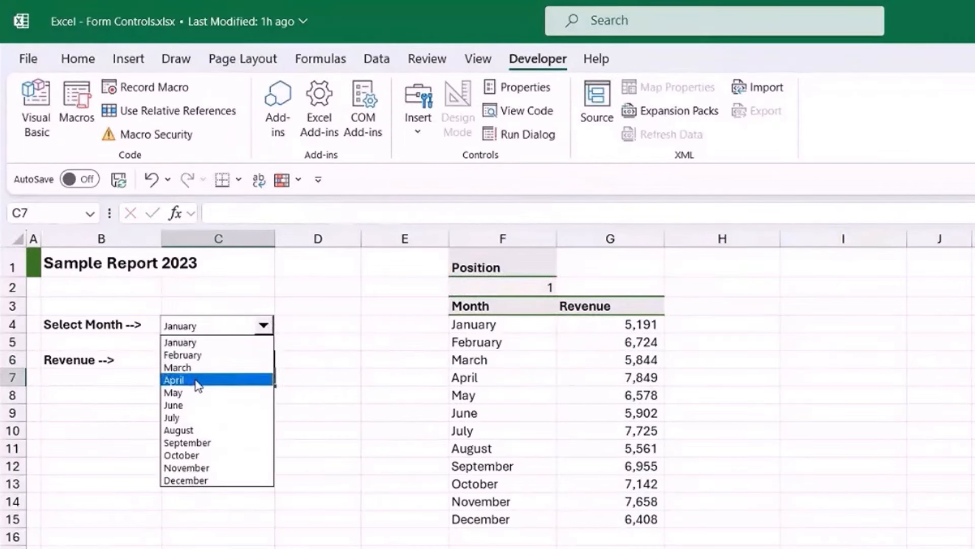
- Test the revenue formula by choosing April, July and October in the month selector, comparing against the revenue table
click(196, 379)
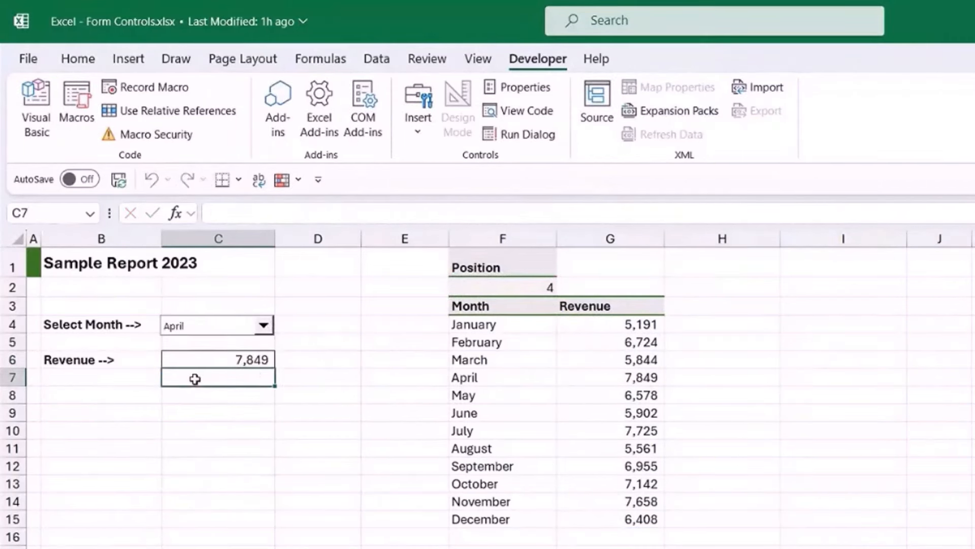
click(625, 377)
click(263, 325)
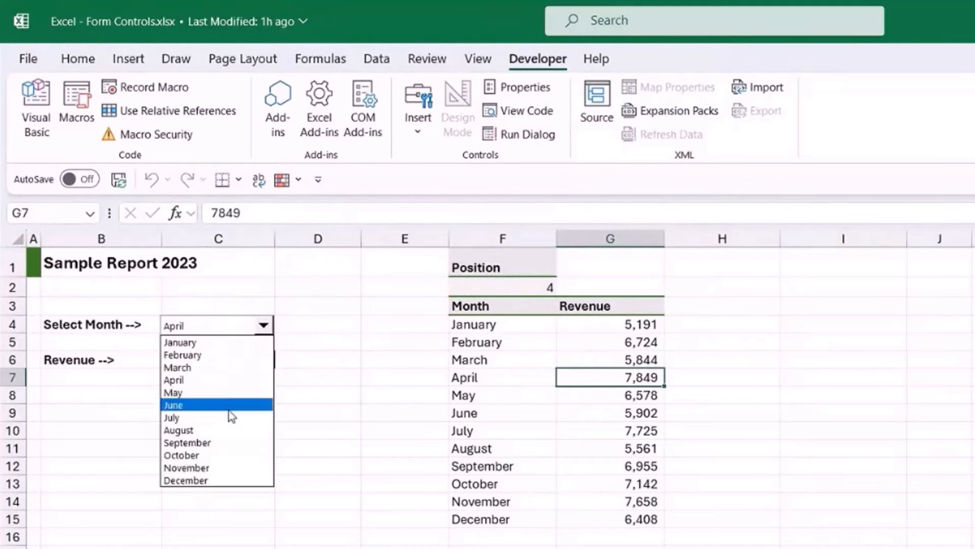
click(230, 415)
click(263, 325)
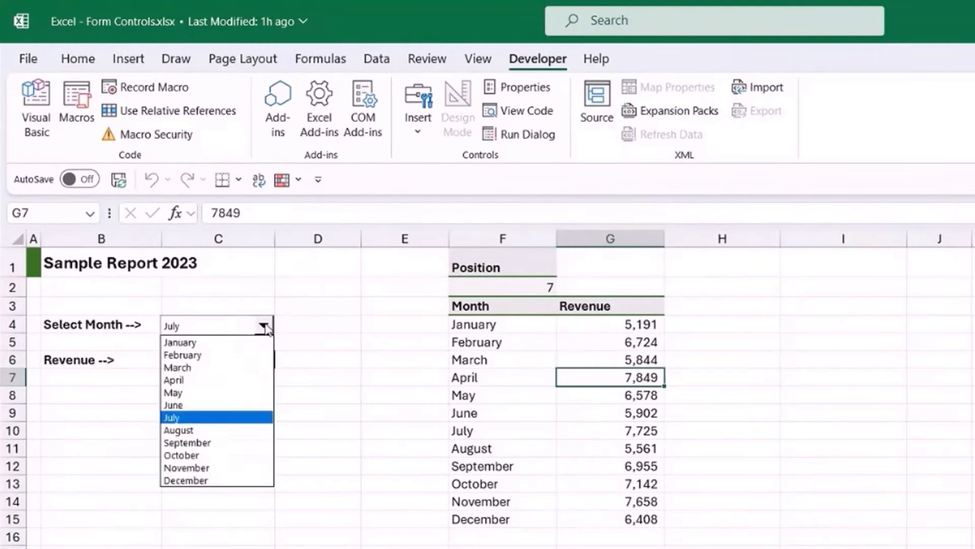
click(210, 455)
click(600, 426)
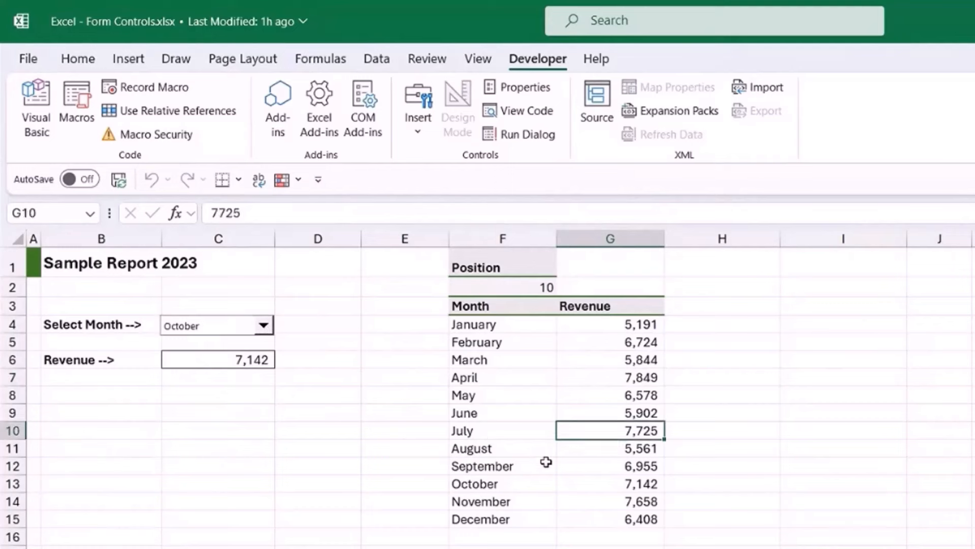
- Select the month combo box, try moving it, settle it over cell C4, and deselect it
ctrl+click(240, 328)
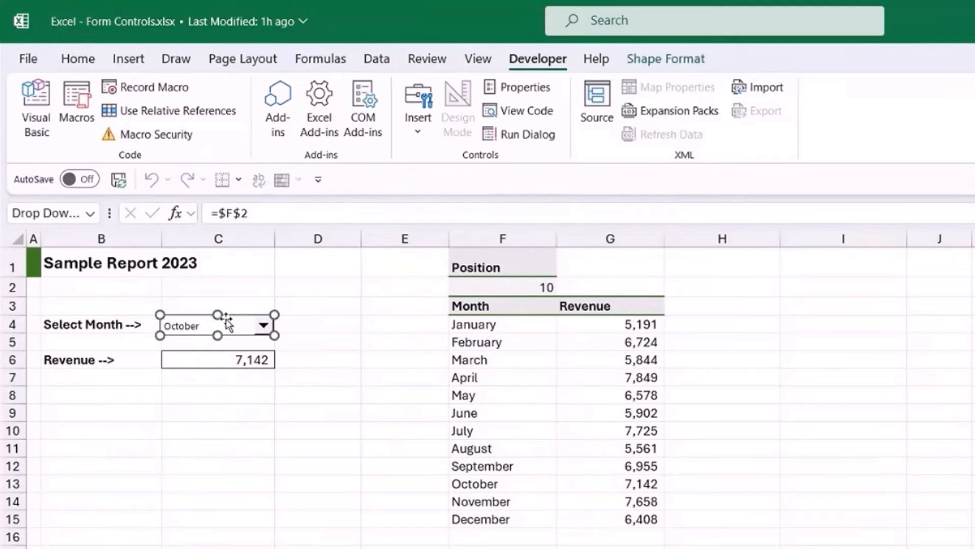
drag(234, 326, 852, 471)
drag(534, 548, 233, 314)
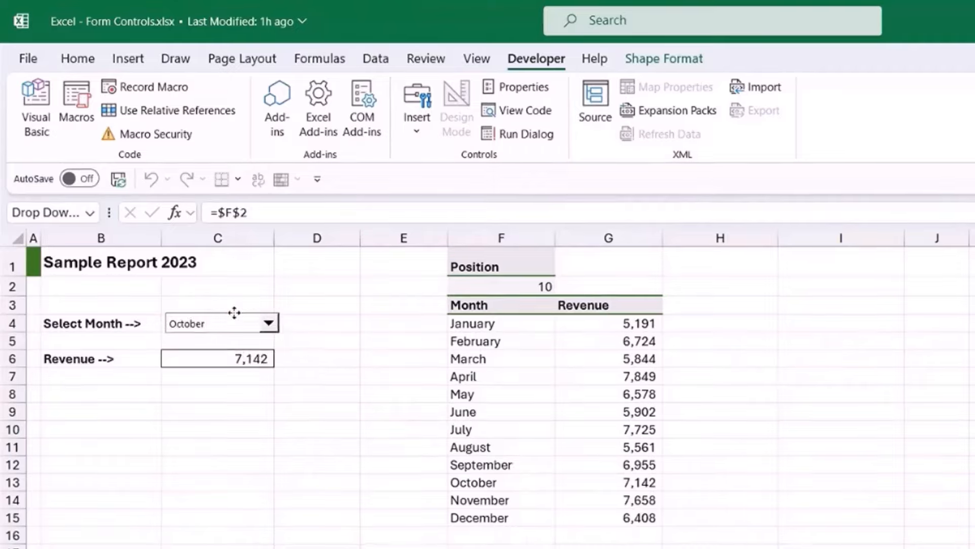
drag(160, 215, 159, 216)
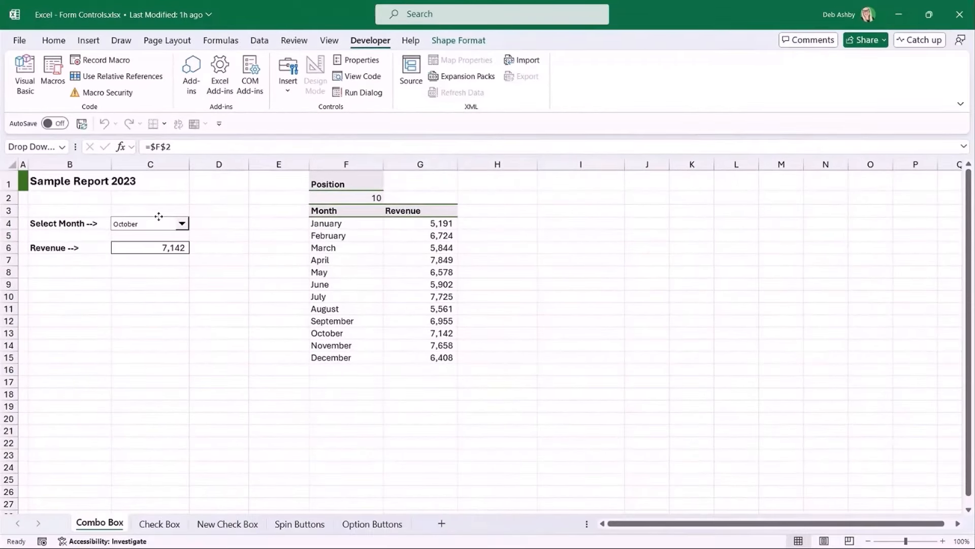
click(269, 233)
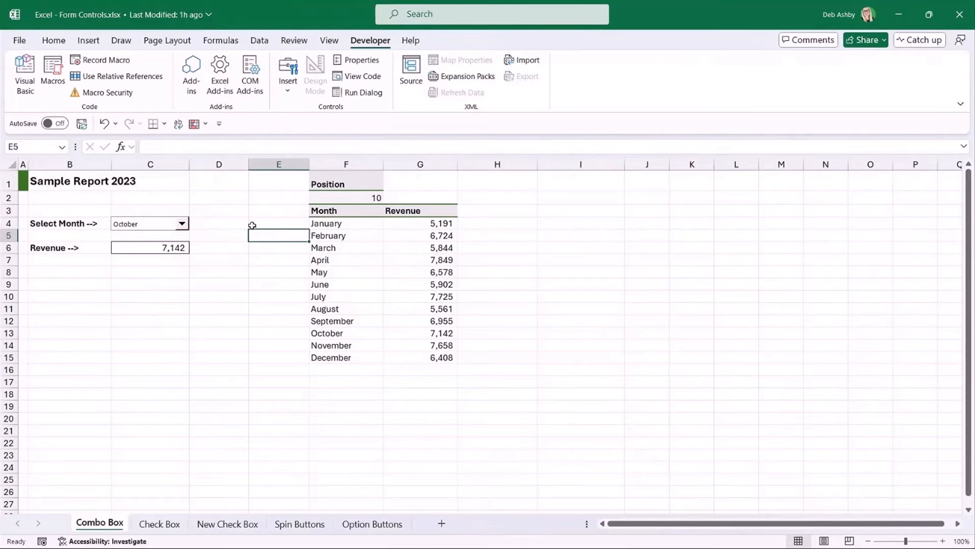
- Switch to the Check Box worksheet
click(604, 273)
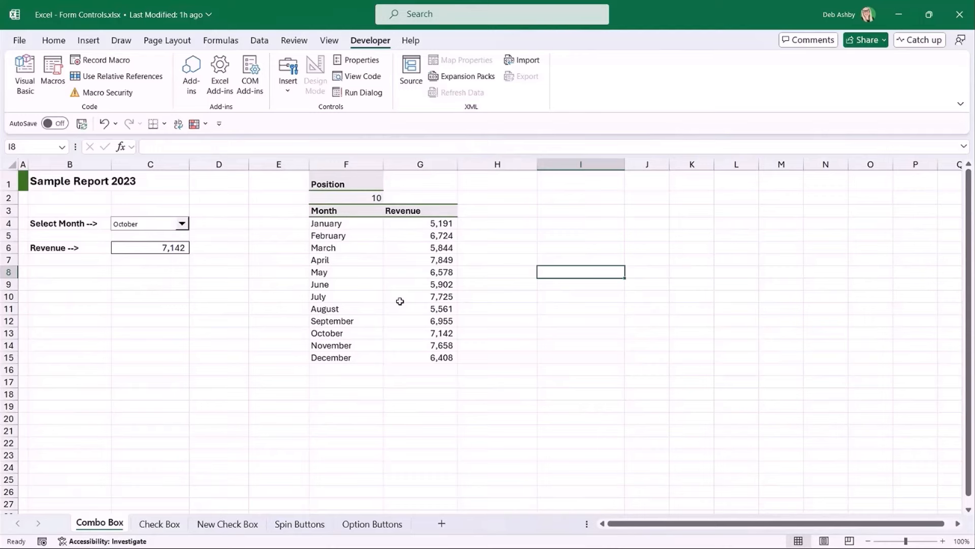
click(505, 245)
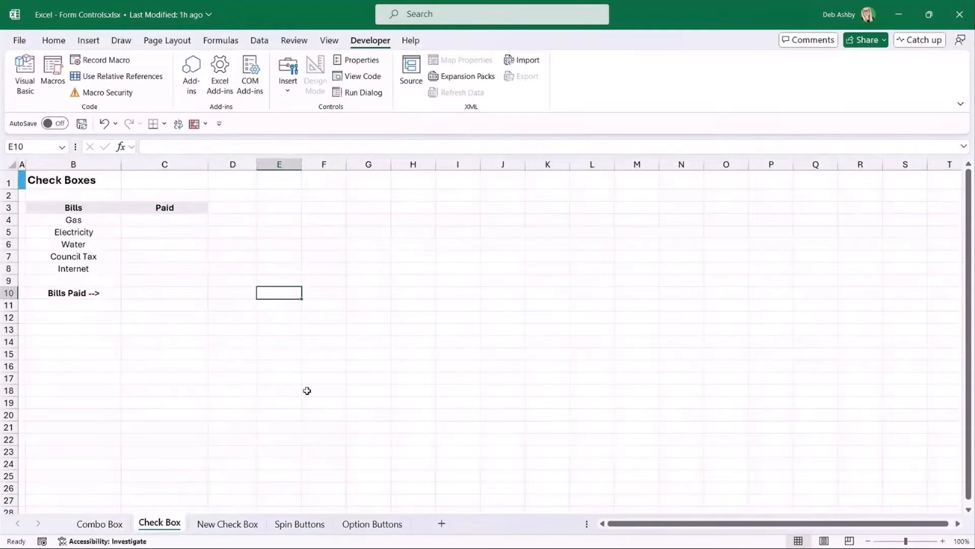
click(322, 371)
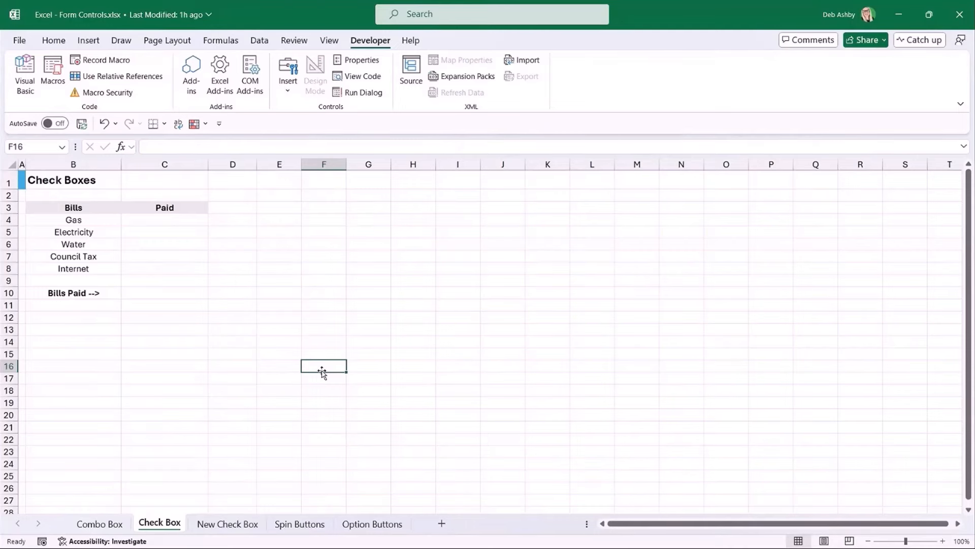
click(249, 319)
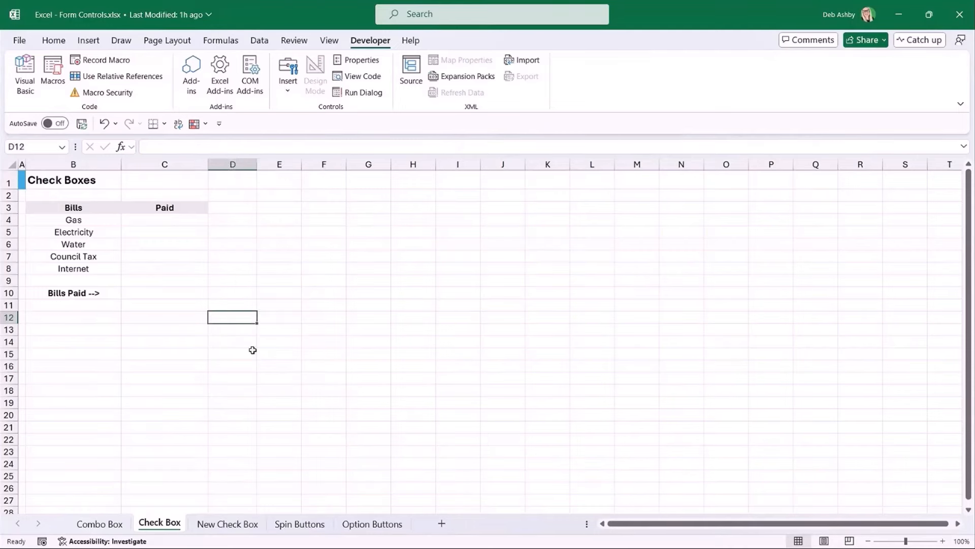
click(248, 290)
click(231, 258)
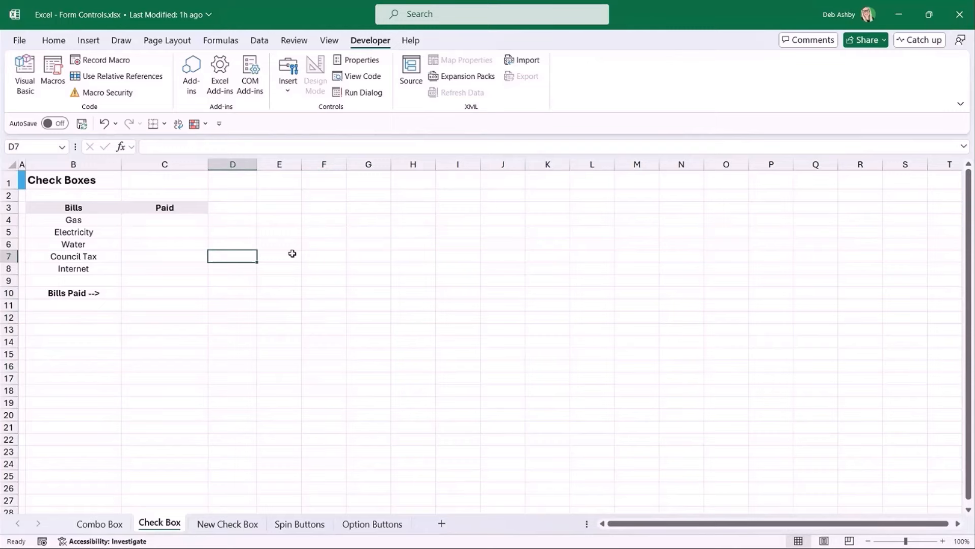
click(317, 231)
click(320, 221)
click(323, 206)
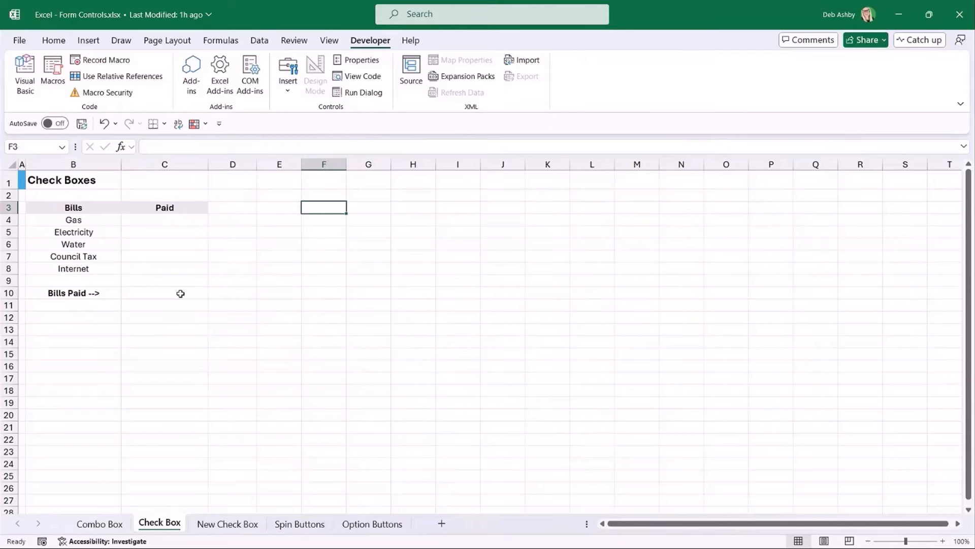
click(287, 281)
click(351, 246)
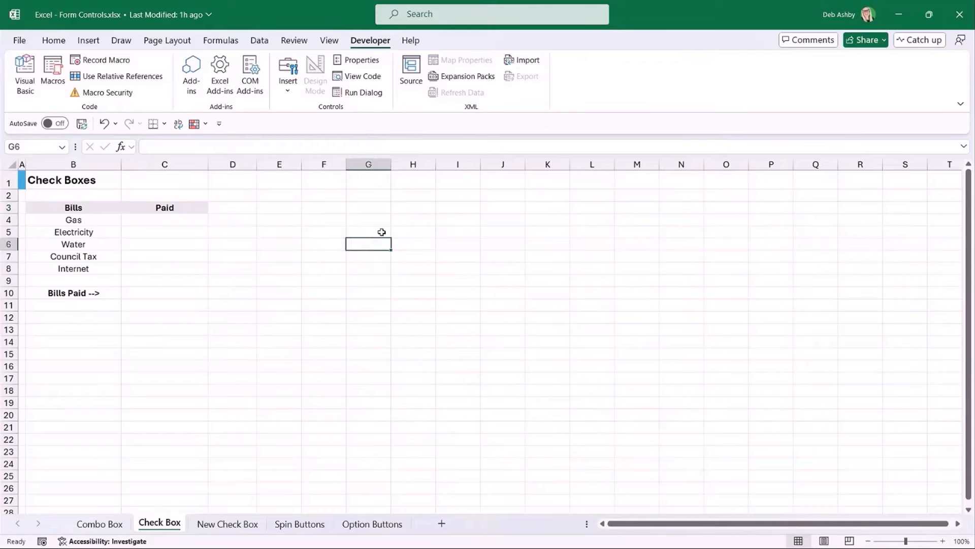
click(382, 231)
click(367, 218)
click(367, 207)
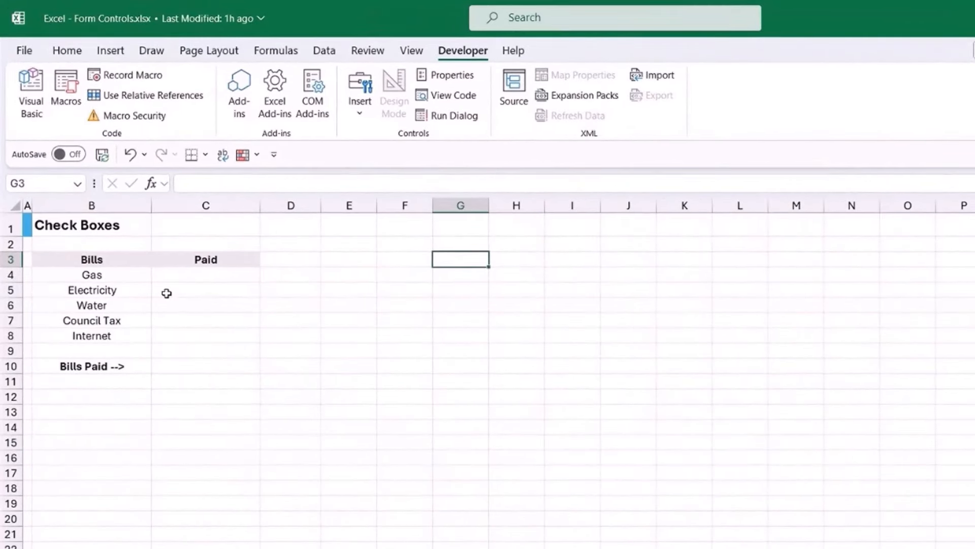
- Examine the bills in B4:B8, the Paid cells C4:C8 beside them, and the Bills Paid cell C10
drag(105, 274, 103, 336)
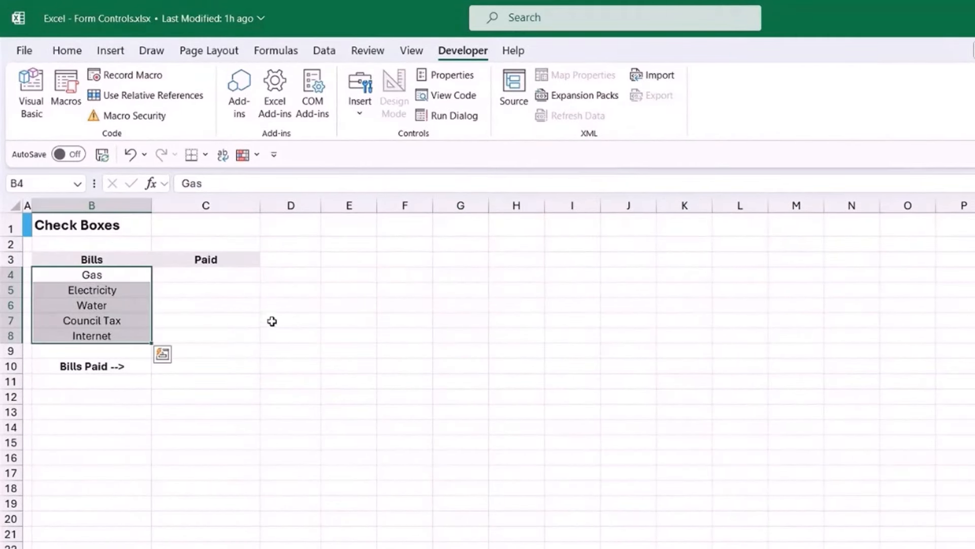
click(385, 288)
click(347, 272)
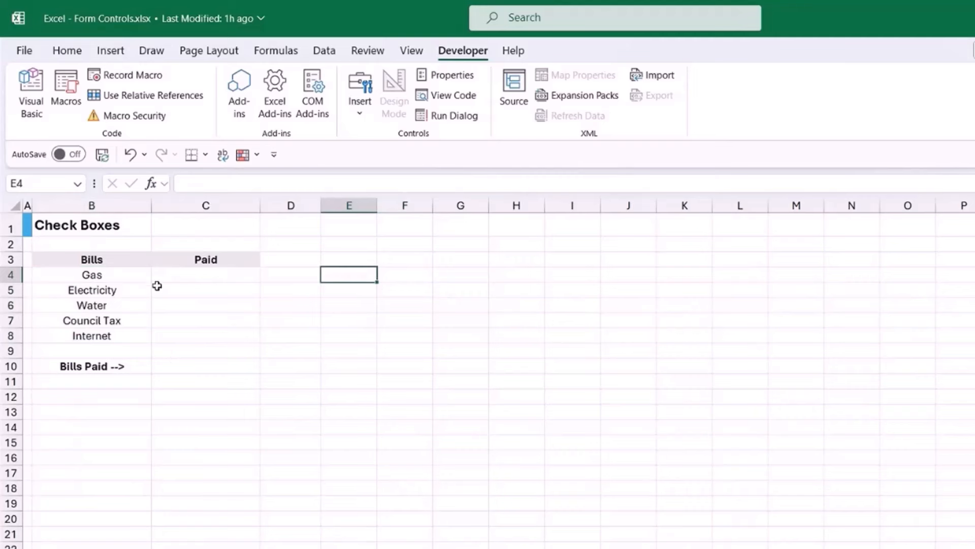
drag(105, 277, 105, 336)
click(386, 333)
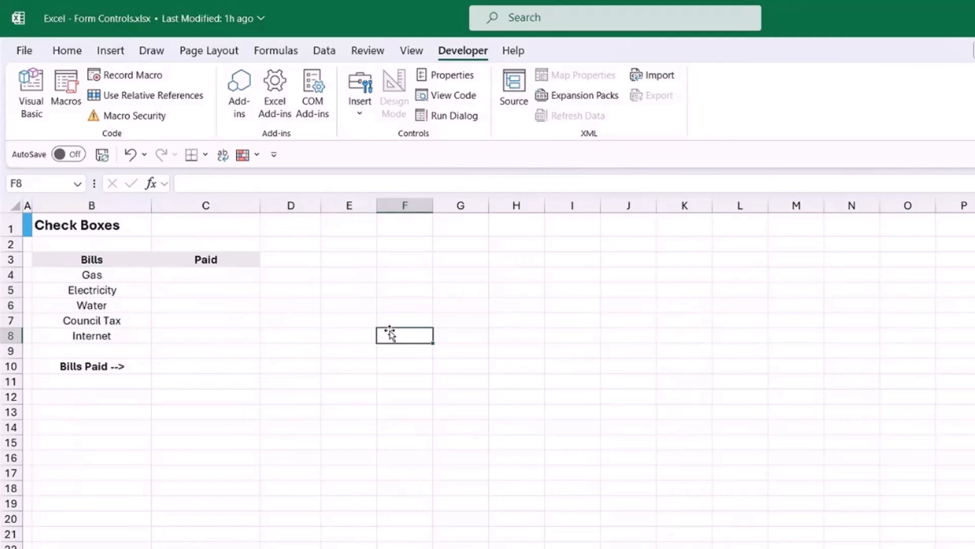
click(203, 273)
click(202, 287)
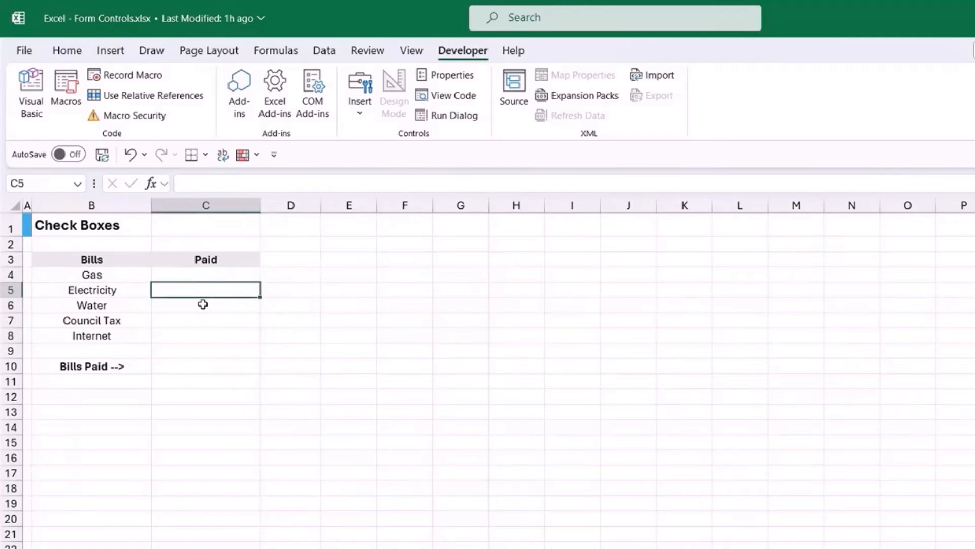
click(202, 303)
click(197, 320)
click(197, 333)
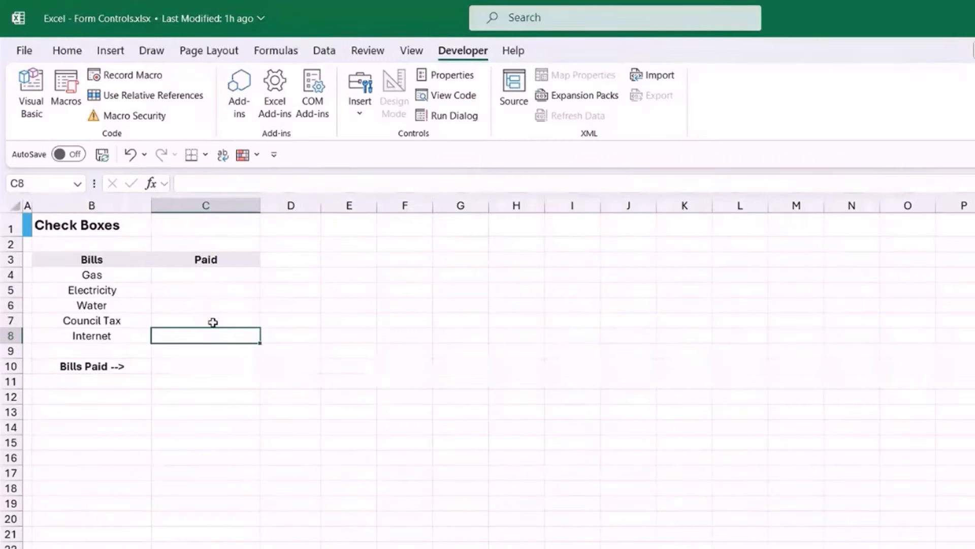
click(199, 367)
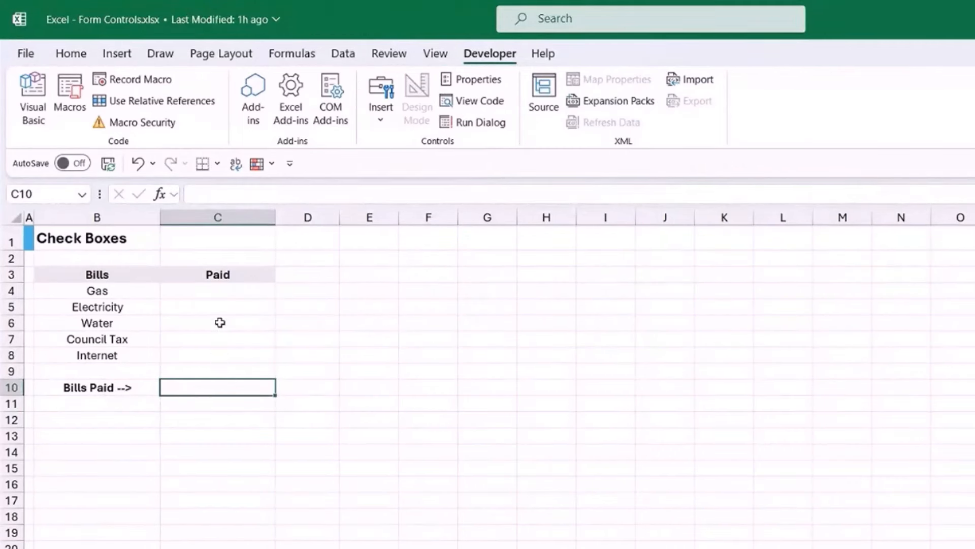
- Insert a form-control check box over cell C4, in the Paid column beside Gas
click(219, 290)
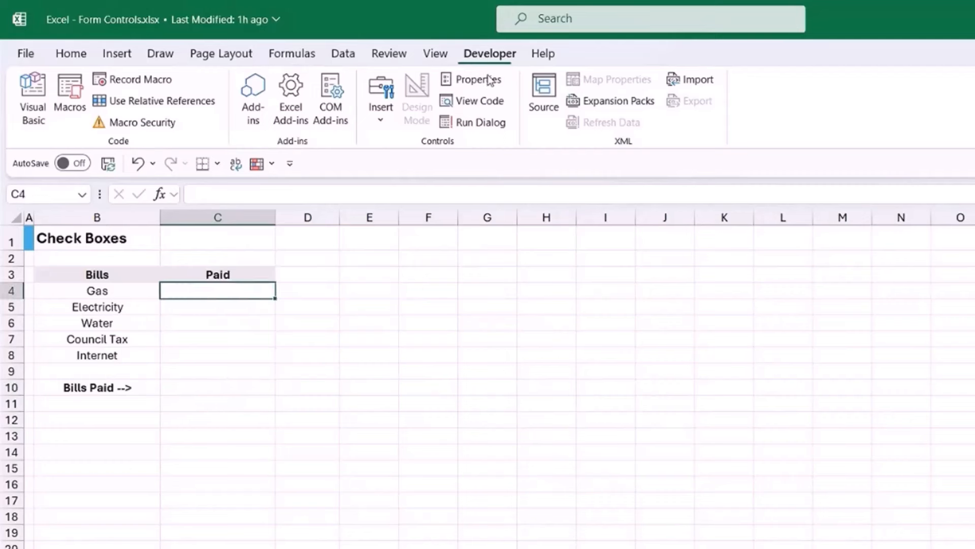
click(384, 123)
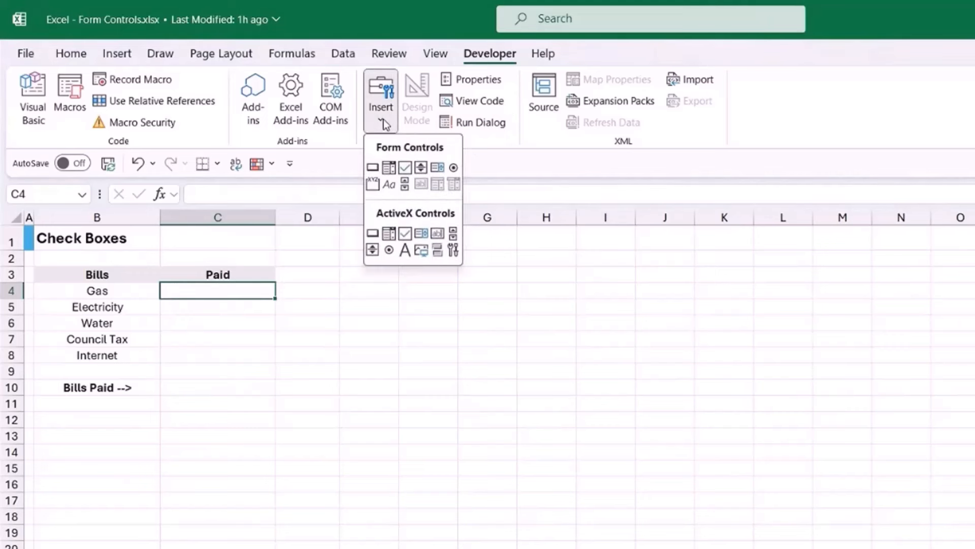
click(406, 168)
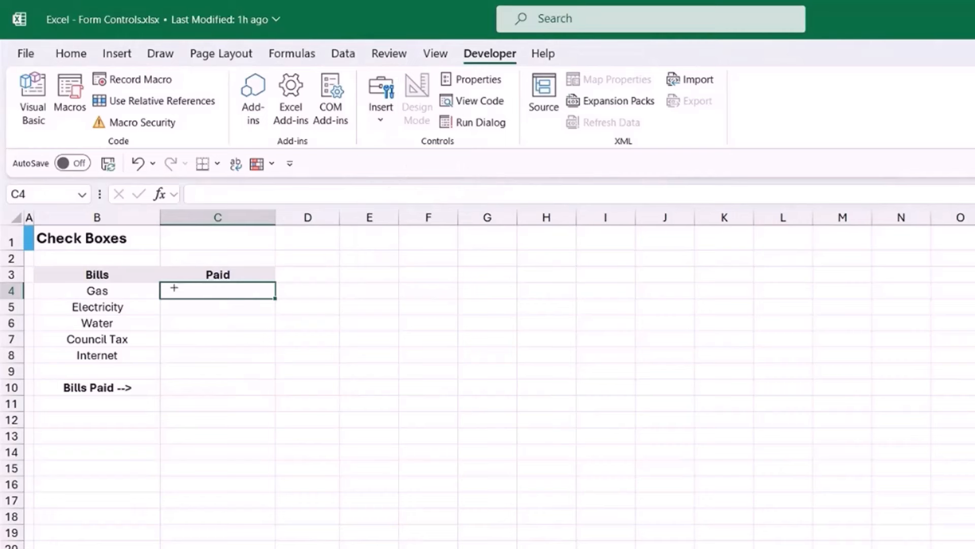
drag(170, 284, 242, 301)
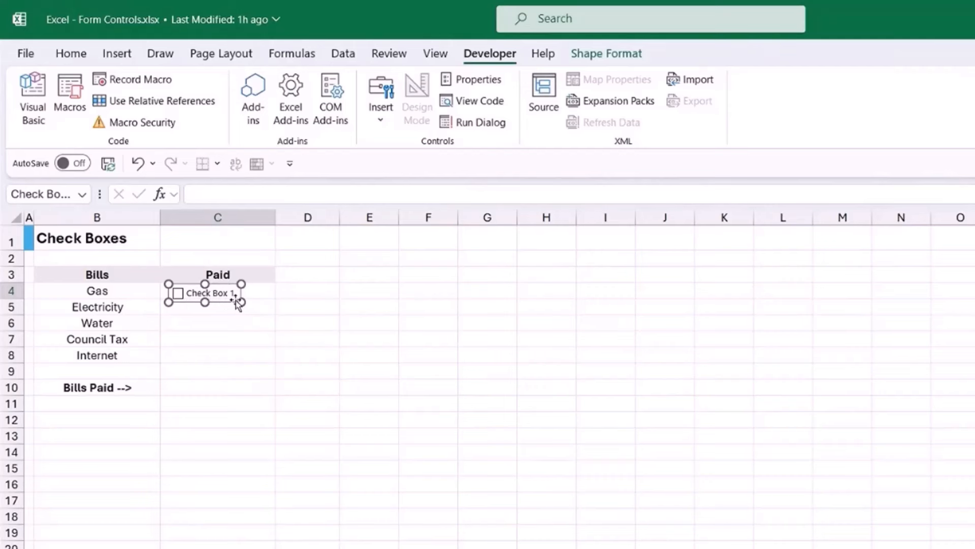
- Delete the label text of the Gas check box so only the box remains, and deselect it
click(188, 294)
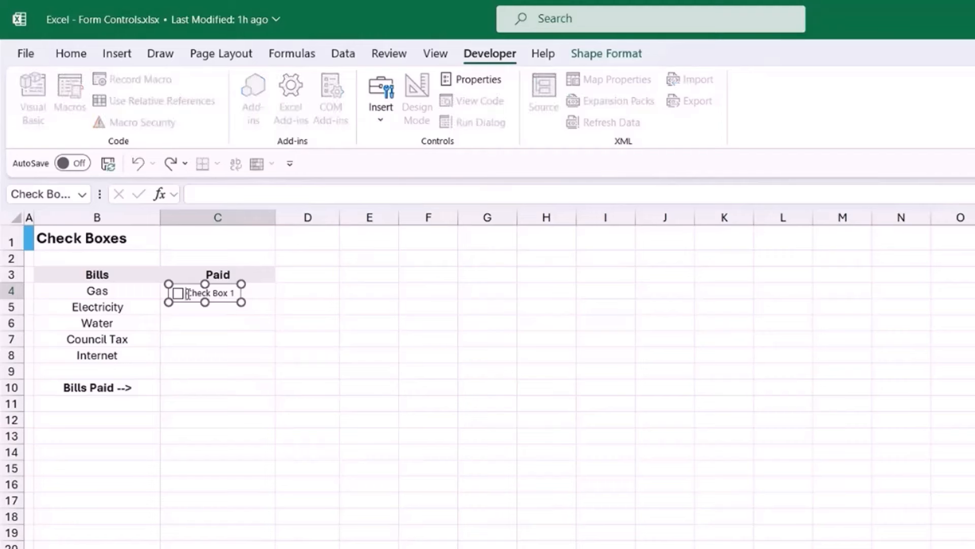
drag(186, 294, 239, 293)
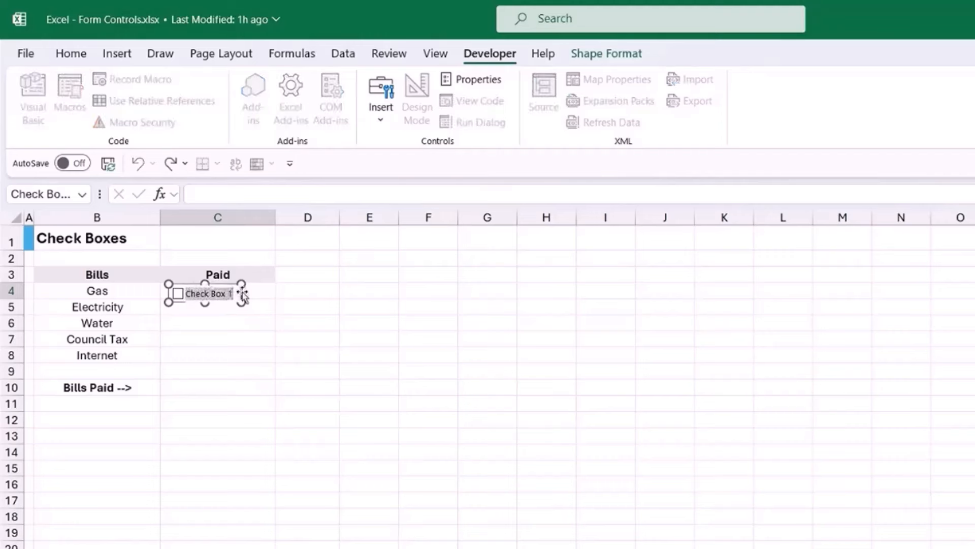
key(BackSpace)
click(279, 306)
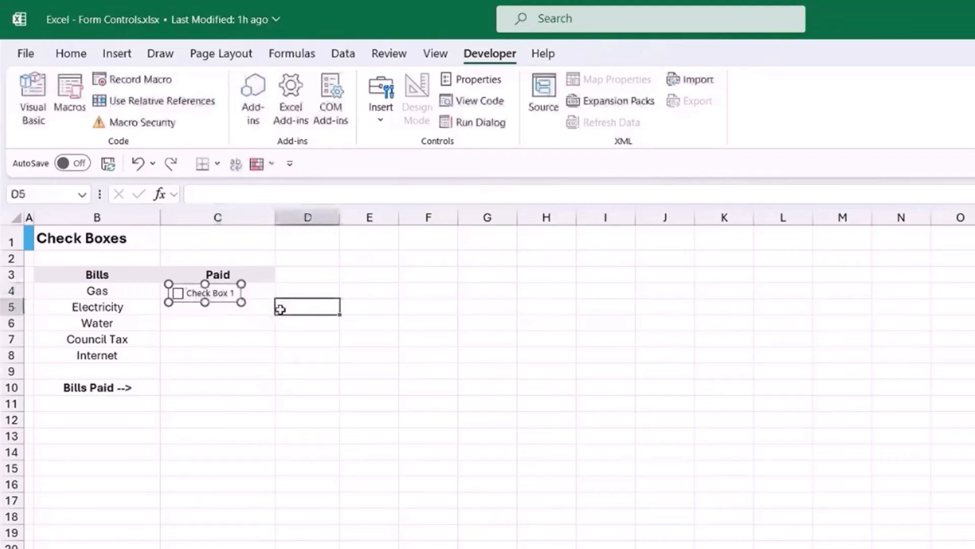
- Shrink the Gas check box's frame to fit the box and centre it in cell C4
ctrl+click(236, 295)
drag(241, 301, 189, 301)
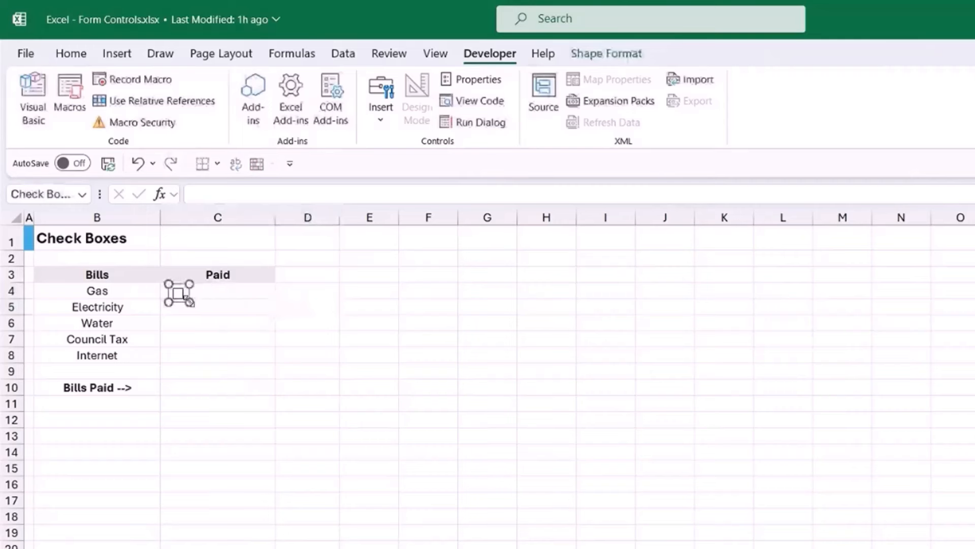
drag(170, 298, 209, 290)
click(355, 342)
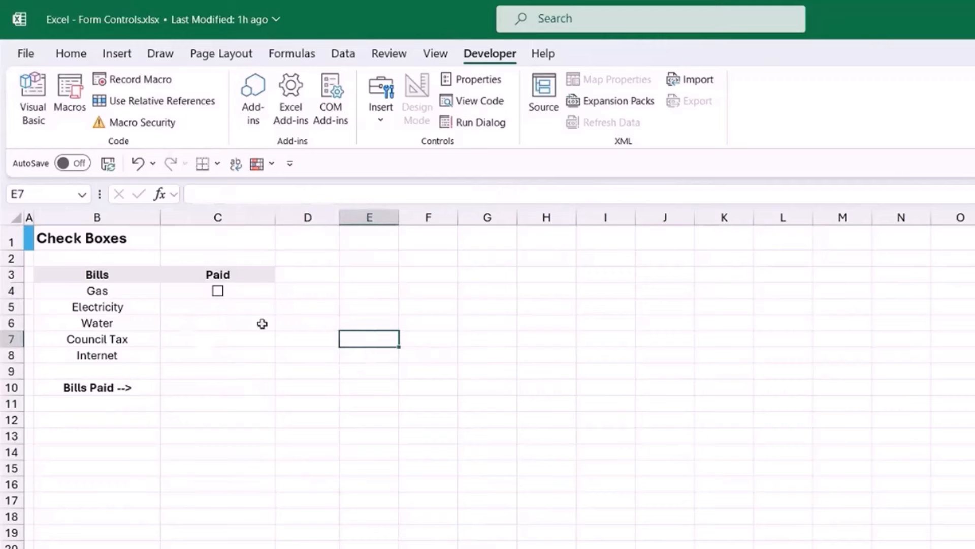
- Fill cell C4 with its check box down to C8 so every bill gets one
click(261, 292)
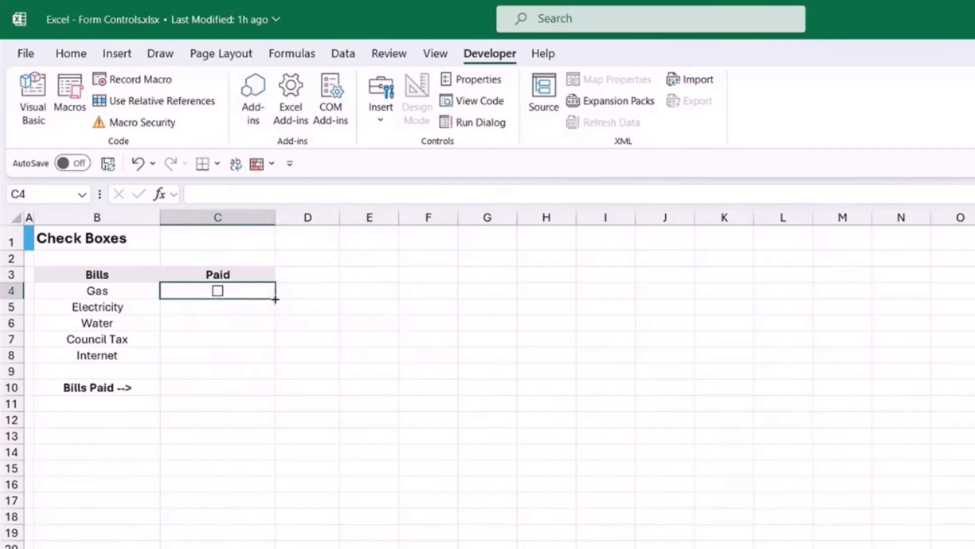
drag(275, 300, 278, 363)
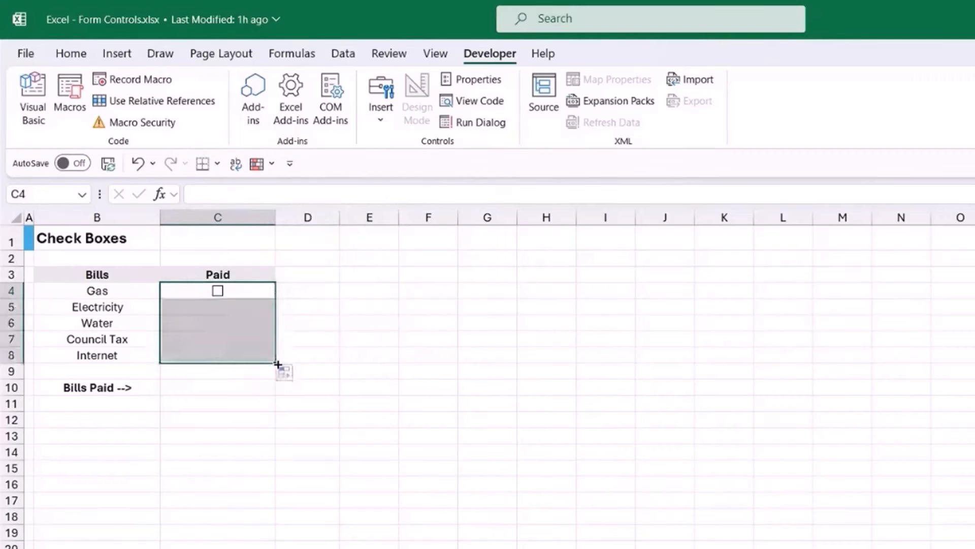
click(371, 309)
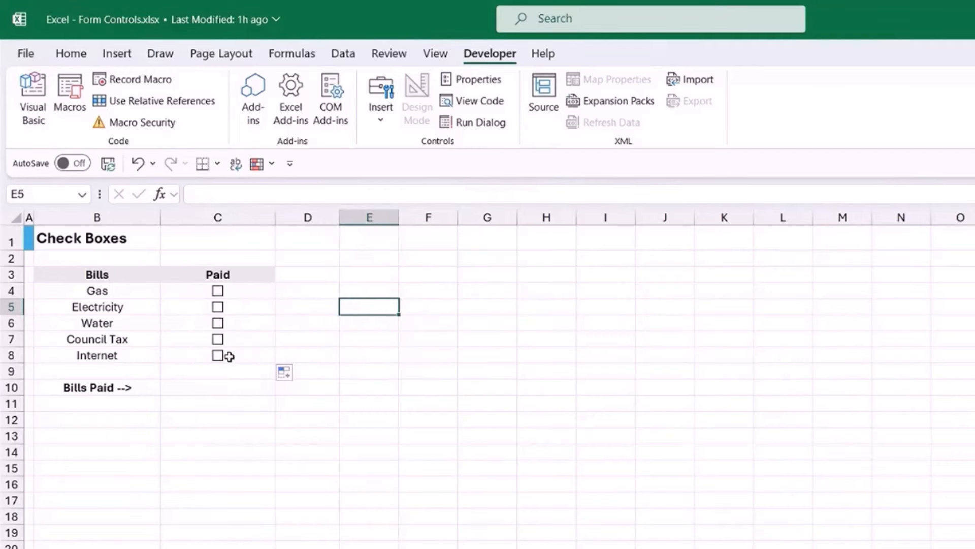
- Test the check boxes by ticking Gas, Electricity and Water, and clearing all three again
click(217, 290)
click(218, 307)
click(217, 323)
click(217, 322)
click(218, 306)
click(218, 291)
click(399, 374)
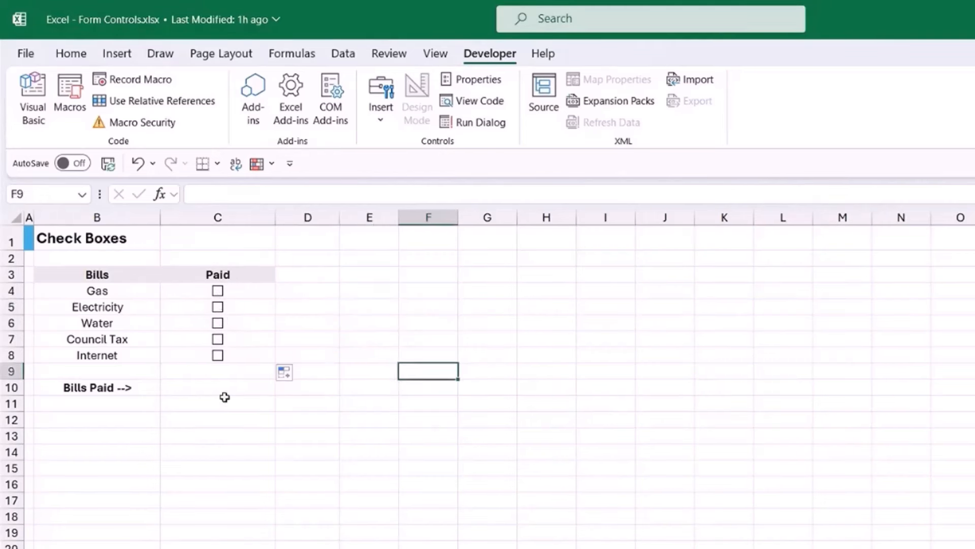
click(208, 389)
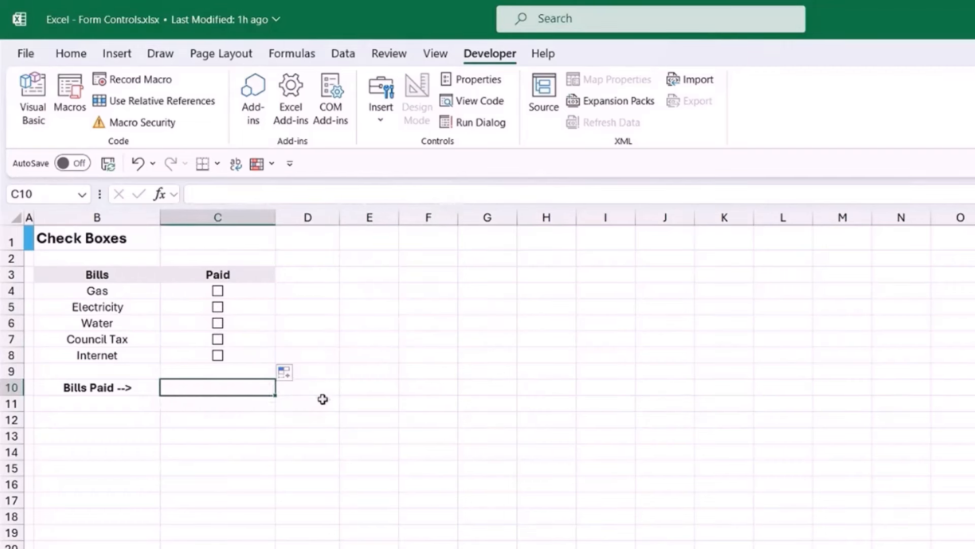
click(354, 418)
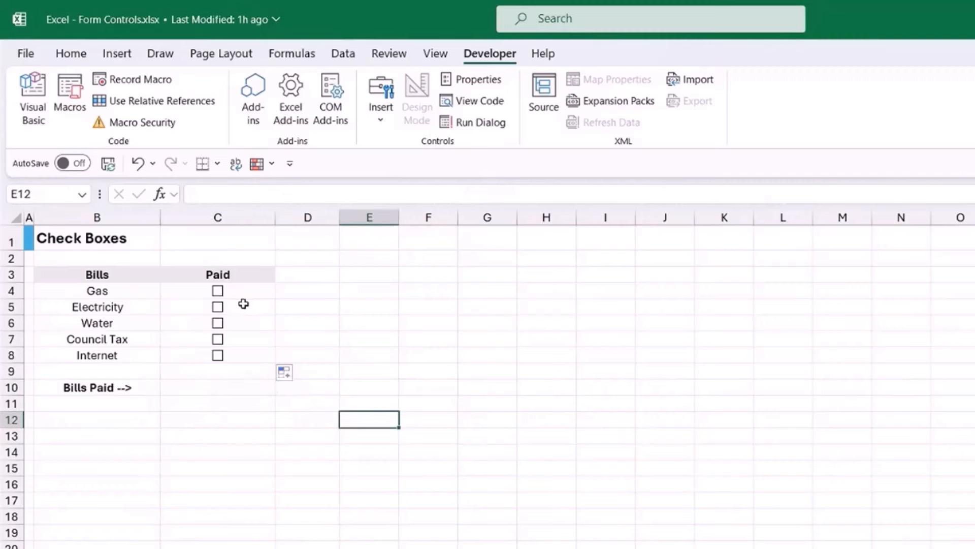
- Link the Gas check box to cell $D$4 through its format control settings and deselect it
click(219, 299)
right_click(217, 293)
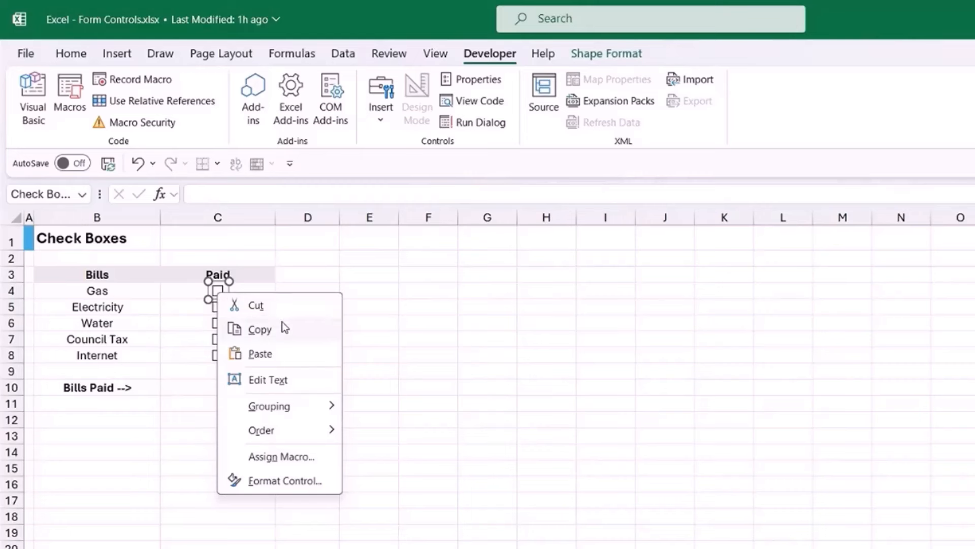
click(264, 481)
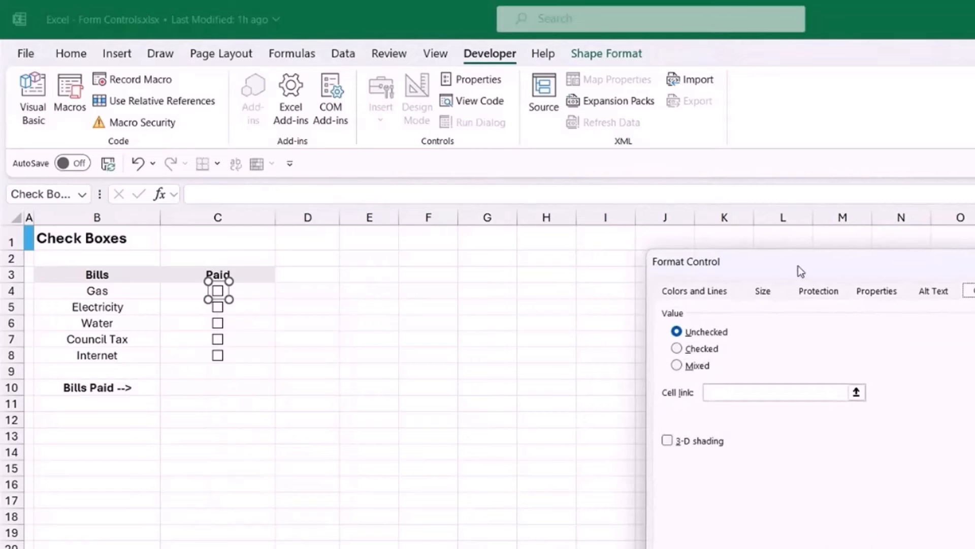
drag(797, 272, 518, 263)
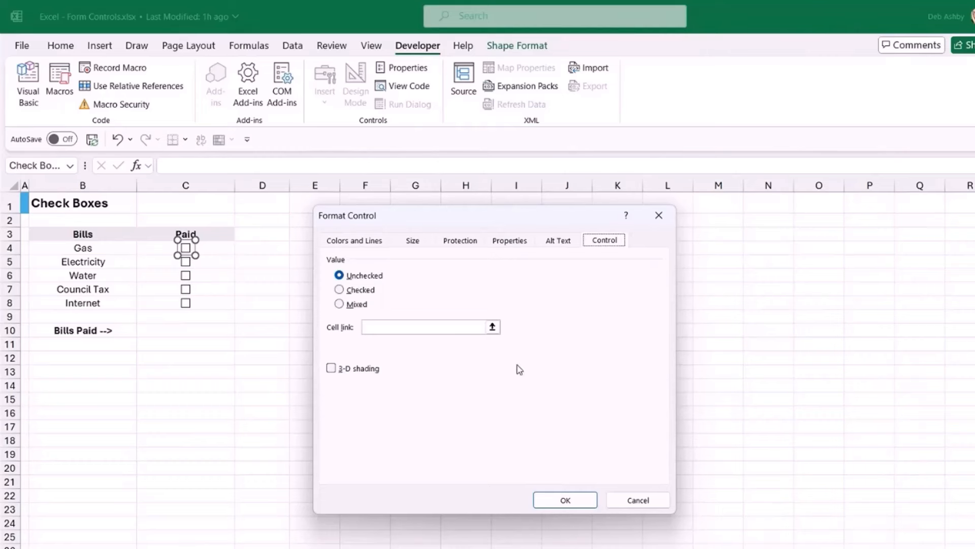
click(468, 327)
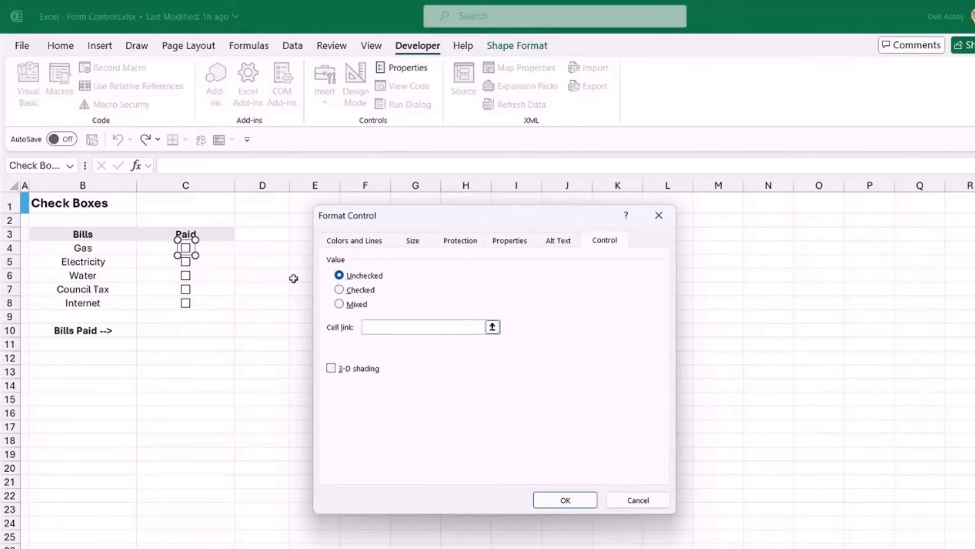
click(249, 248)
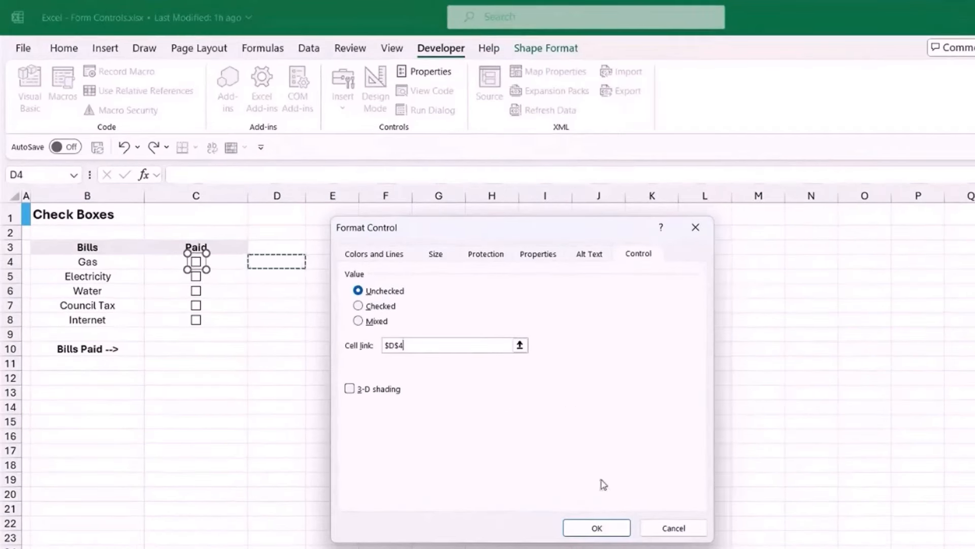
click(595, 527)
click(446, 362)
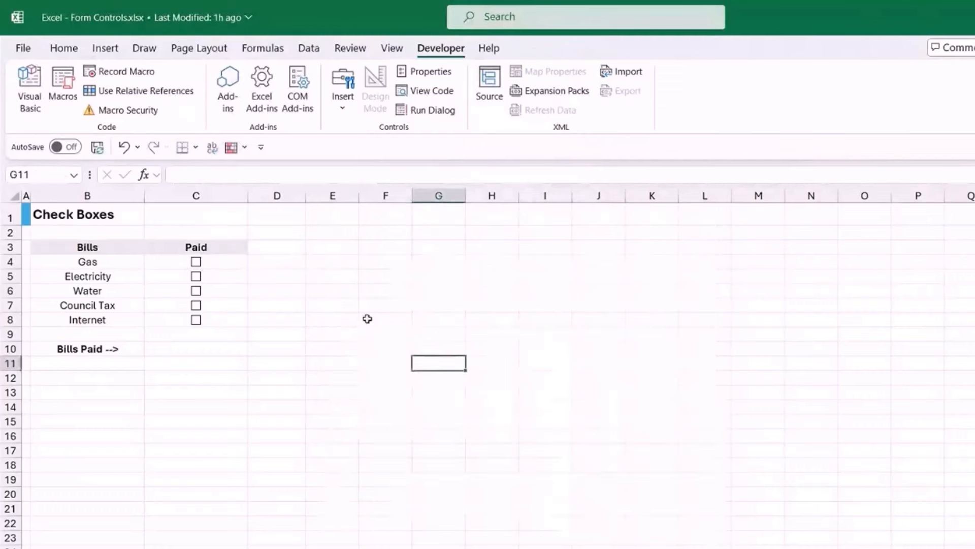
- Tick and clear the Gas check box repeatedly to test its linked cell D4, ending with it unticked
click(196, 264)
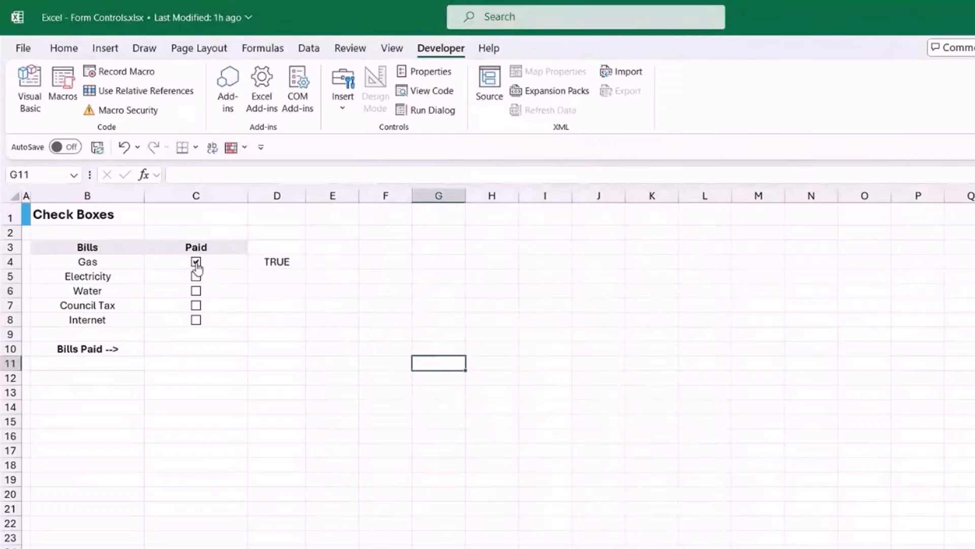
click(196, 264)
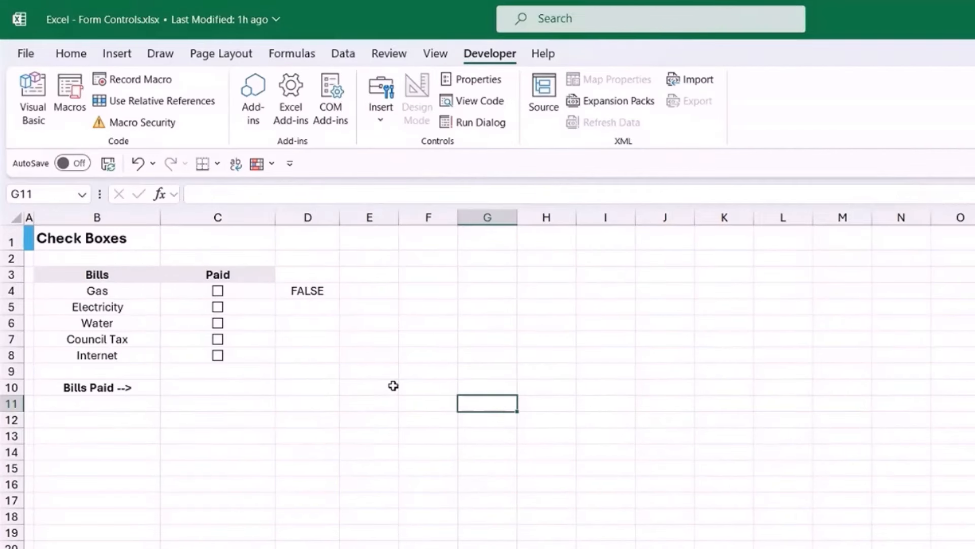
click(218, 294)
click(219, 296)
click(218, 293)
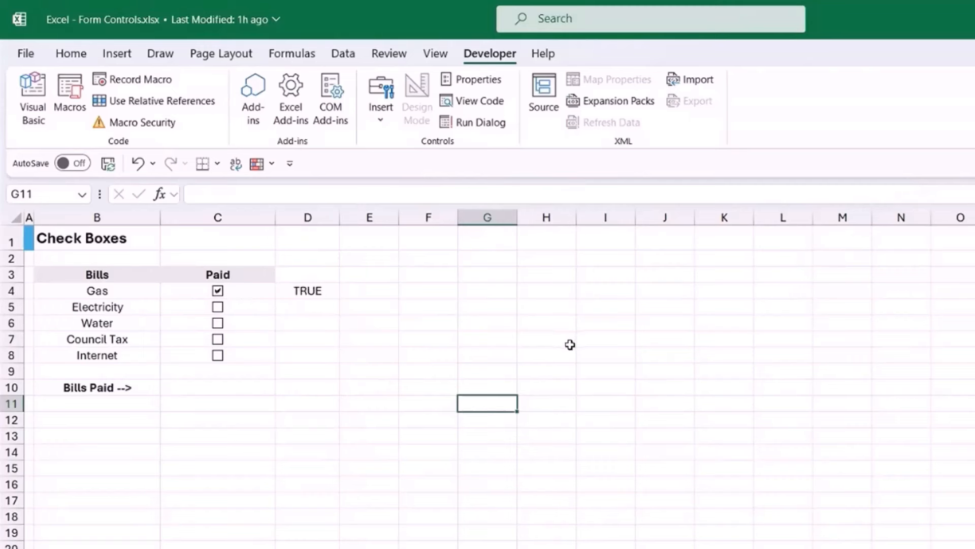
click(218, 296)
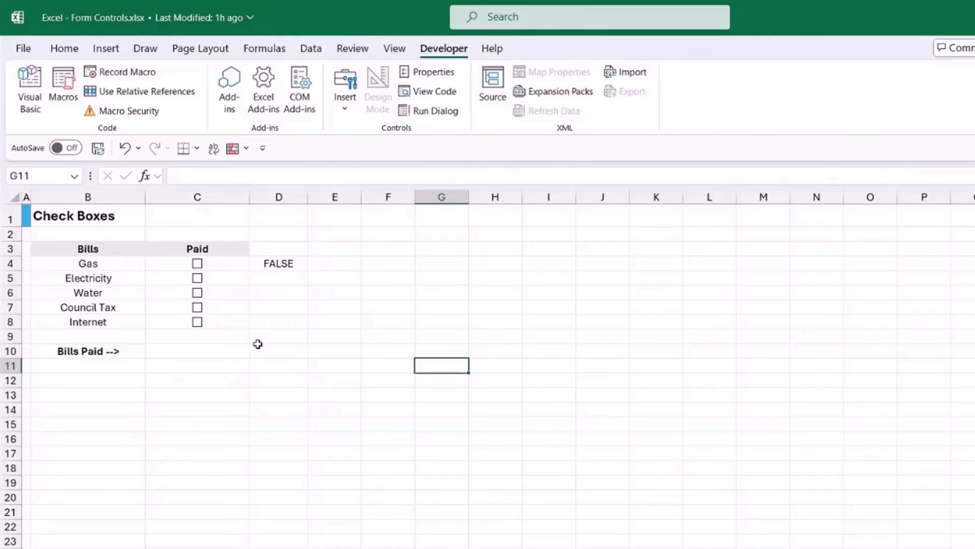
- Link the Electricity check box to cell D5, and tick and clear it once to test the link
right_click(197, 278)
click(249, 449)
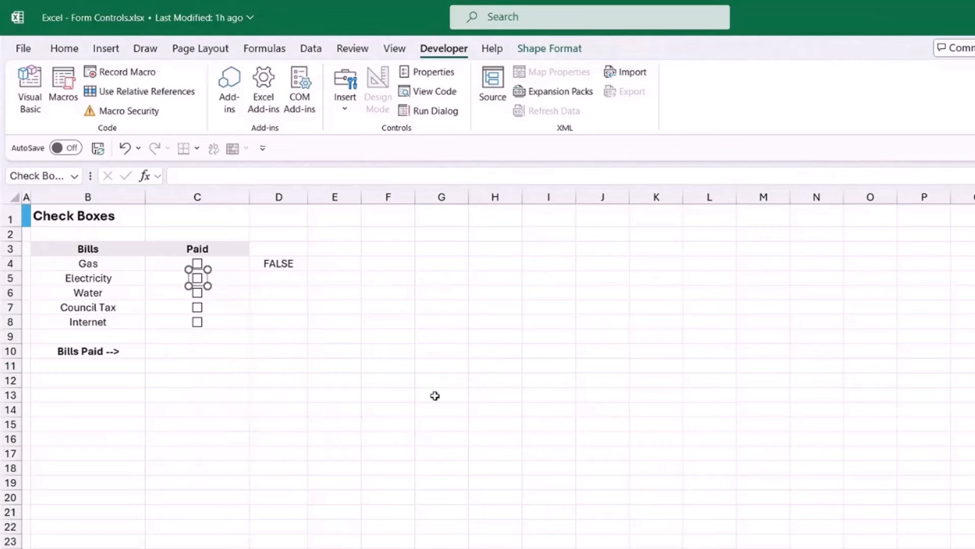
click(408, 347)
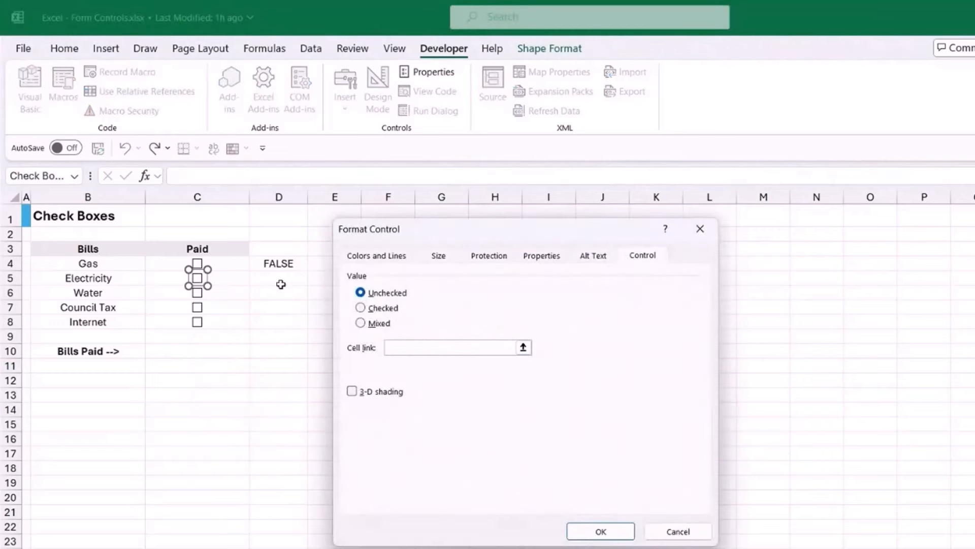
click(278, 278)
click(601, 531)
click(388, 396)
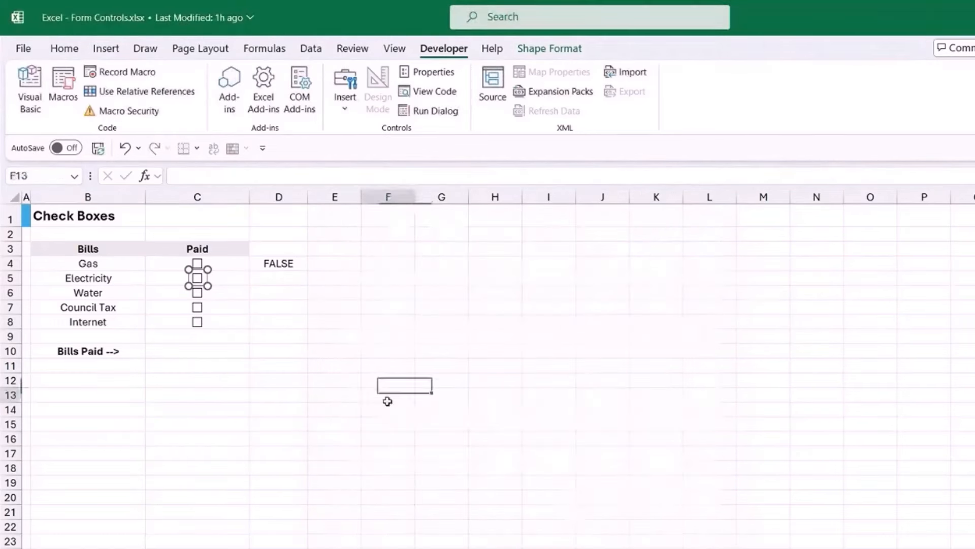
click(197, 278)
click(197, 279)
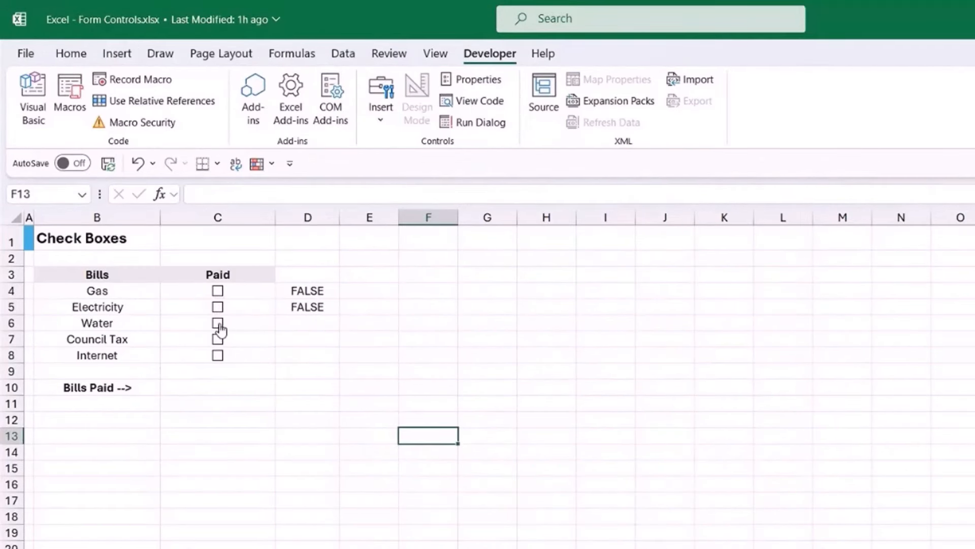
- Link the Water check box to cell $D$6, and tick and clear it once to test the link
ctrl+click(219, 327)
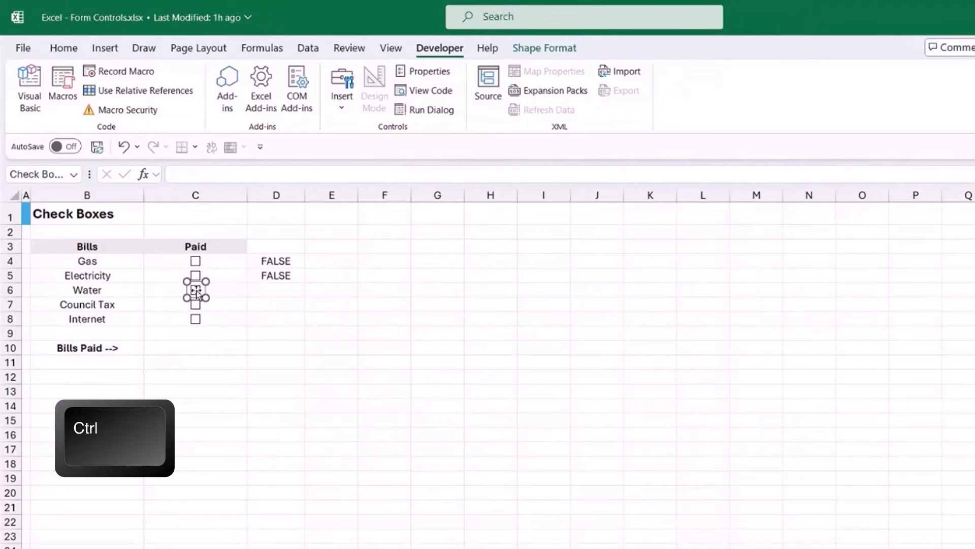
key(ctrl+1)
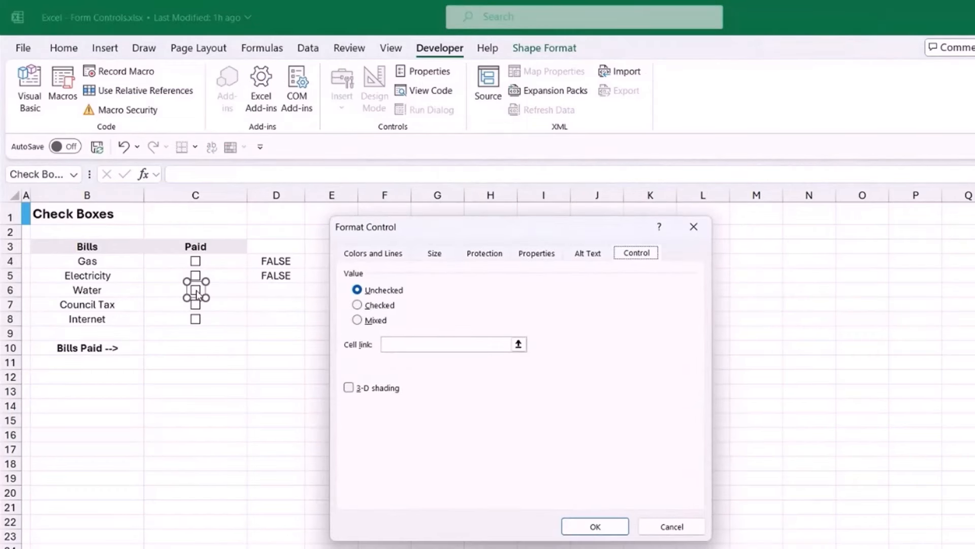
click(398, 344)
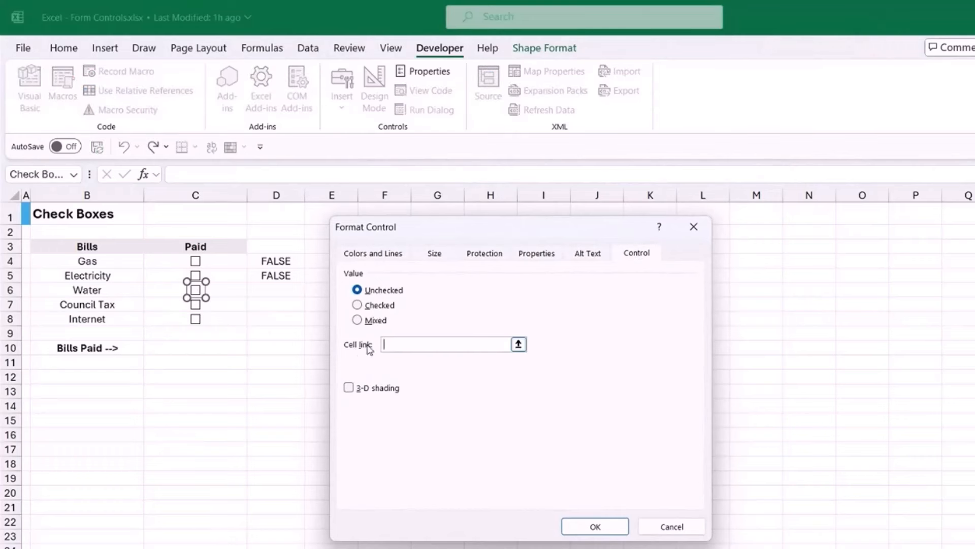
click(261, 289)
click(603, 525)
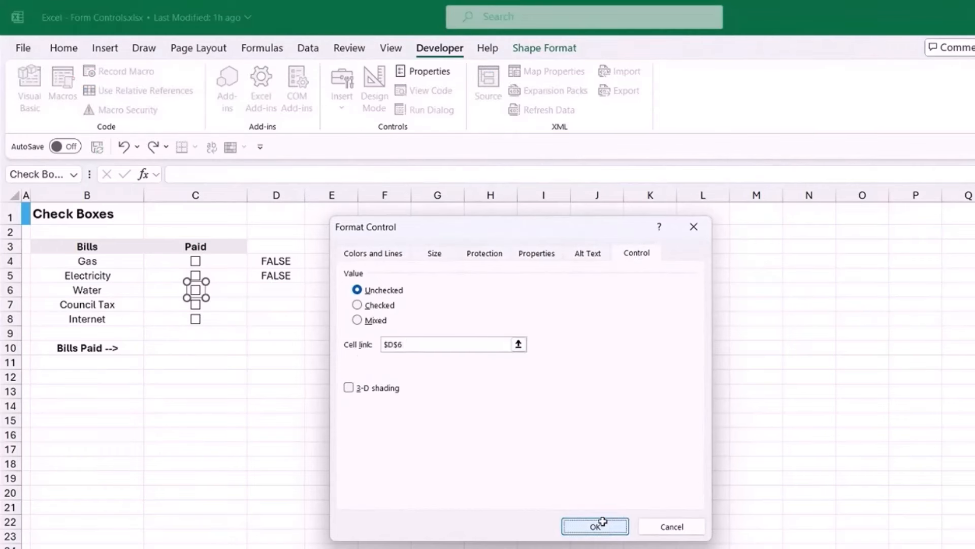
click(416, 421)
click(196, 290)
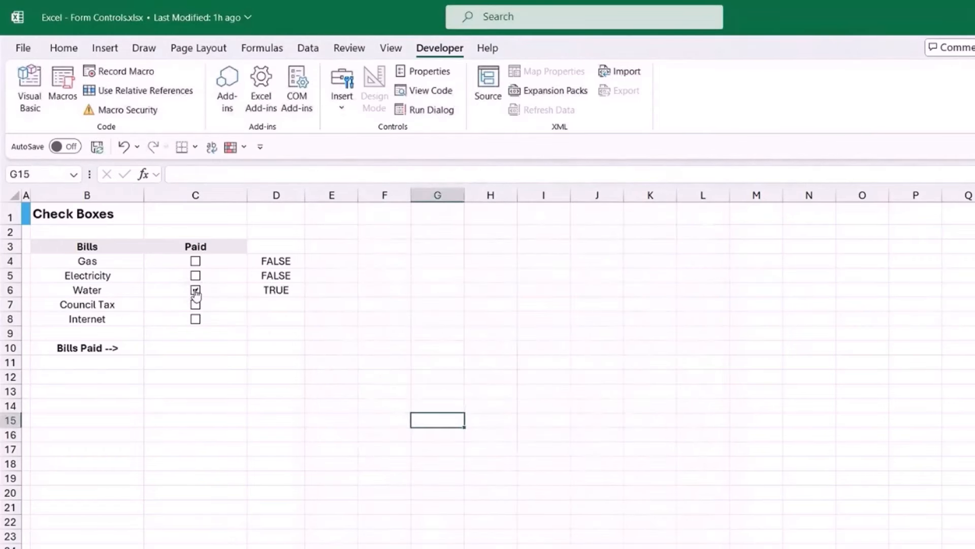
click(196, 290)
- Link the Council Tax check box to cell $D$7, and tick and clear it once to test the link
click(196, 307)
ctrl+click(195, 306)
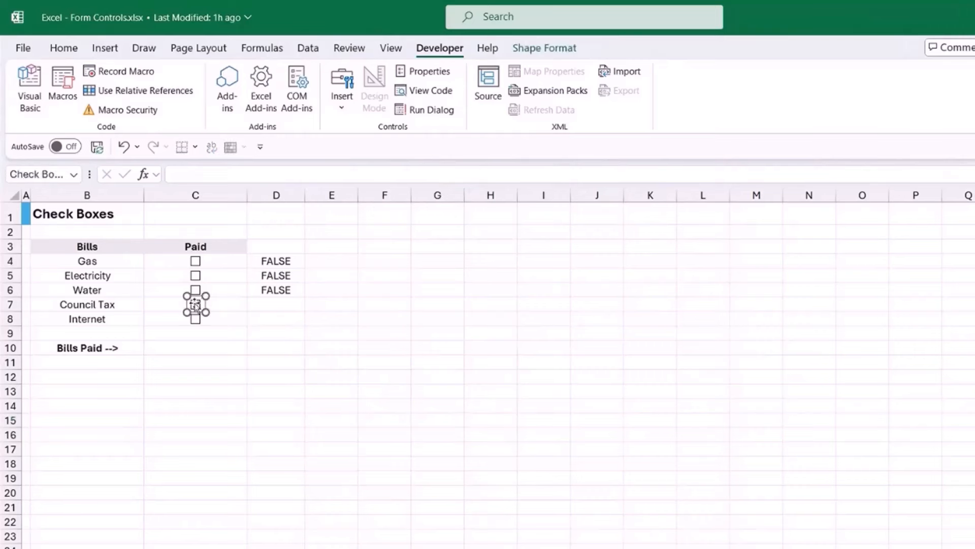
click(174, 175)
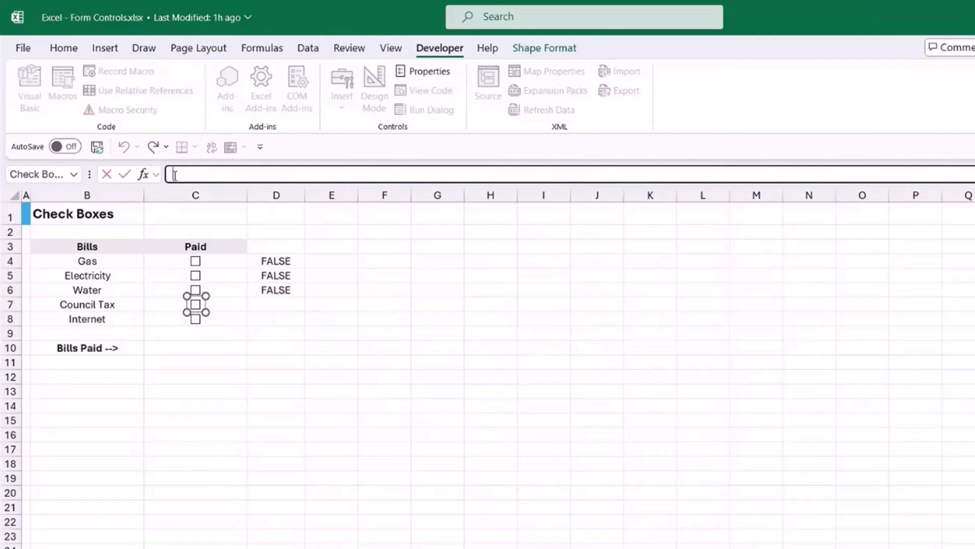
text(=)
click(290, 304)
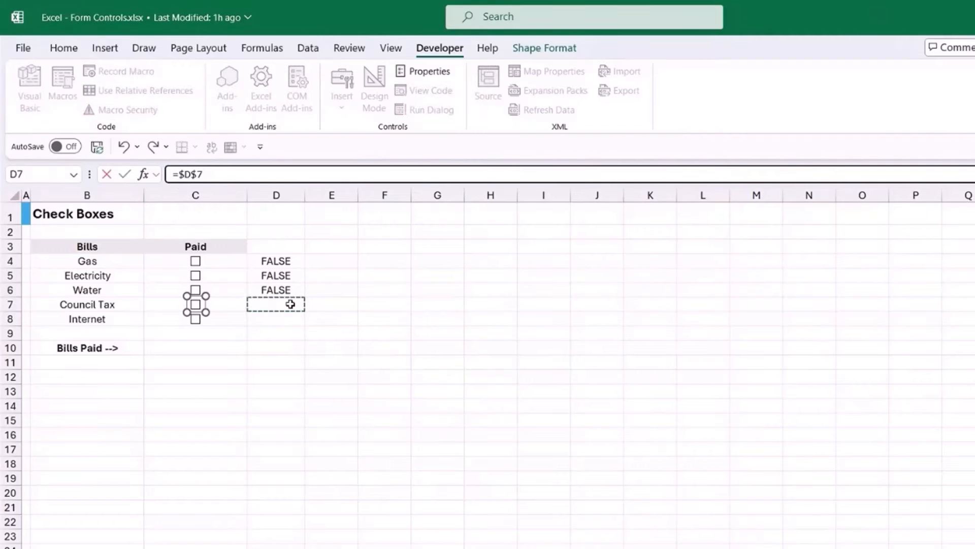
key(Return)
click(324, 350)
click(196, 305)
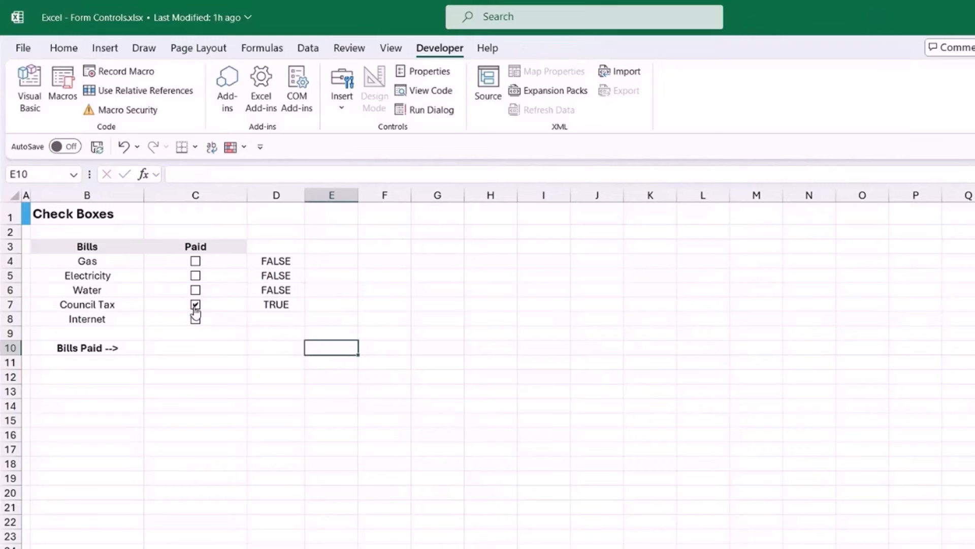
click(196, 306)
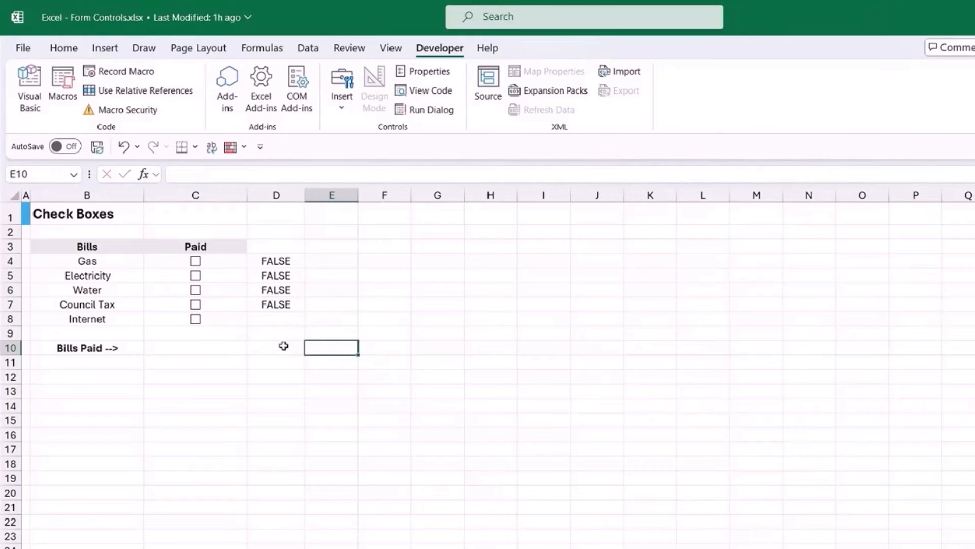
- Link the Internet check box to cell $D$8, and tick and clear it once to test the link
right_click(195, 321)
click(254, 489)
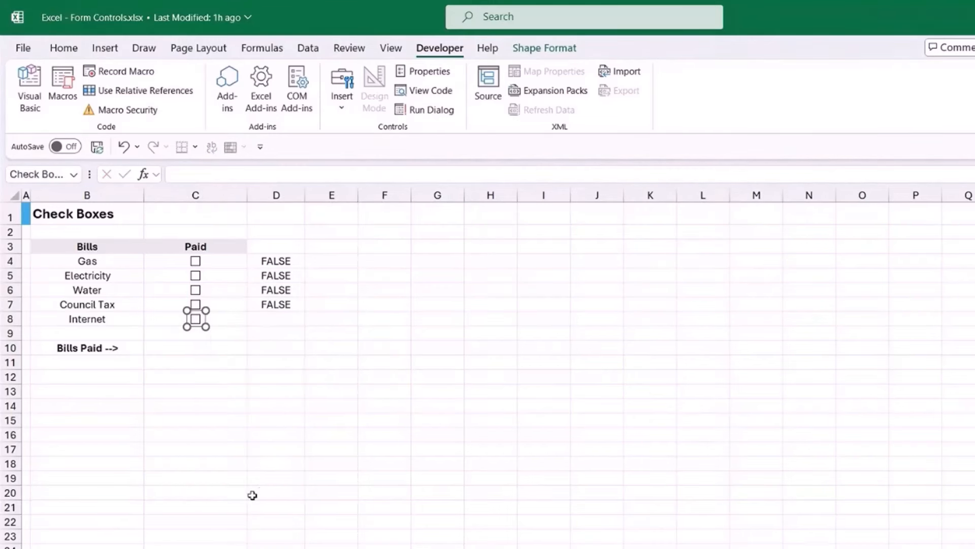
click(397, 344)
click(283, 318)
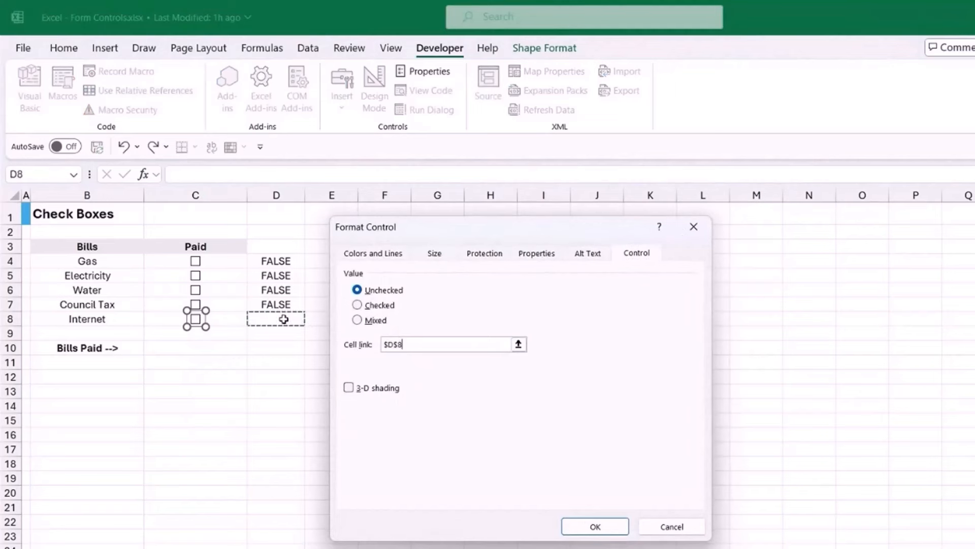
click(597, 526)
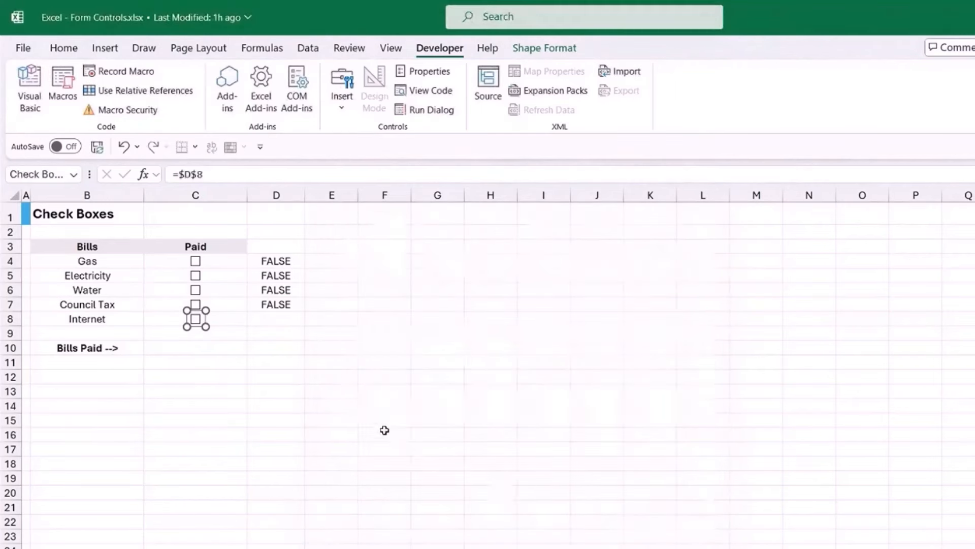
click(384, 435)
click(196, 320)
click(197, 320)
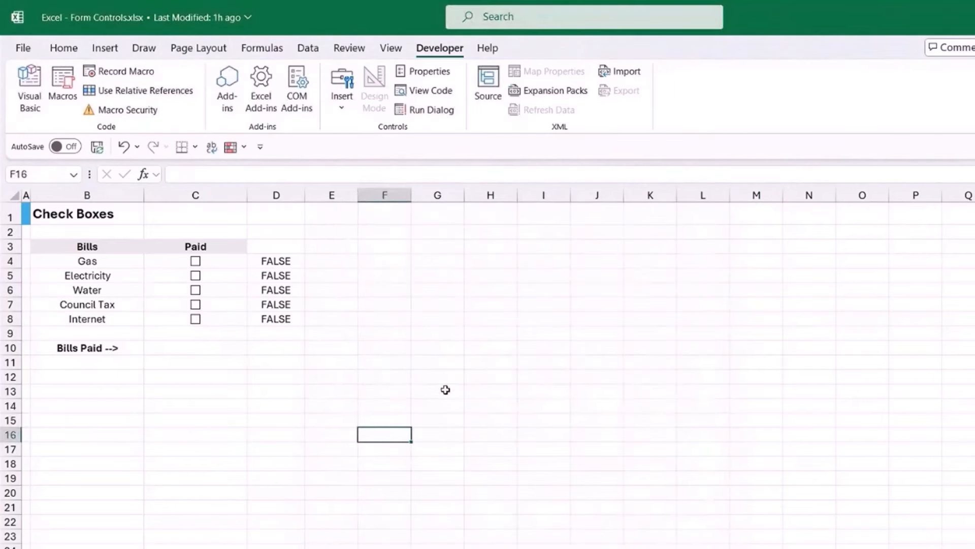
click(437, 349)
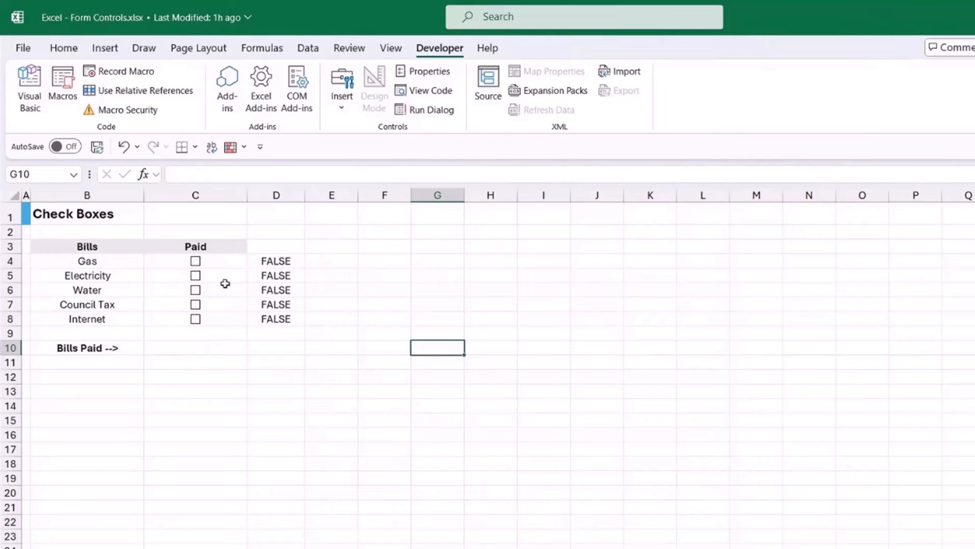
- Enter =COUNTIF(D4:D8,TRUE) in the Bills Paid cell C10 to count the ticked bills
click(183, 348)
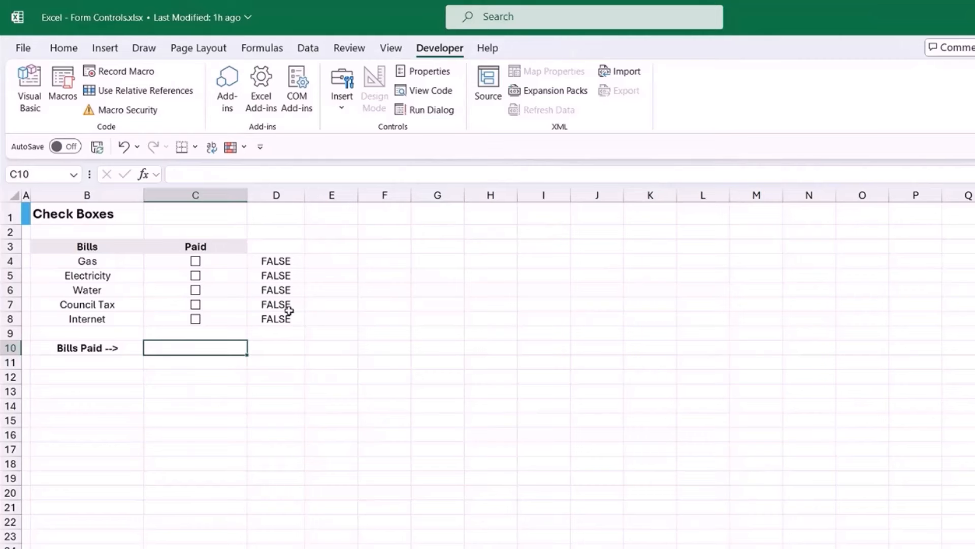
click(196, 264)
click(196, 263)
text(=COUN)
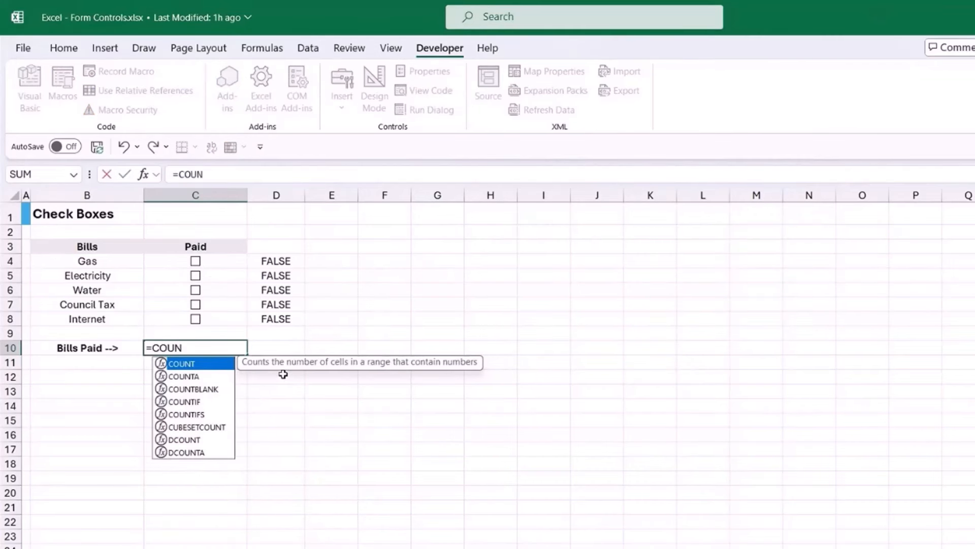
text(TIF()
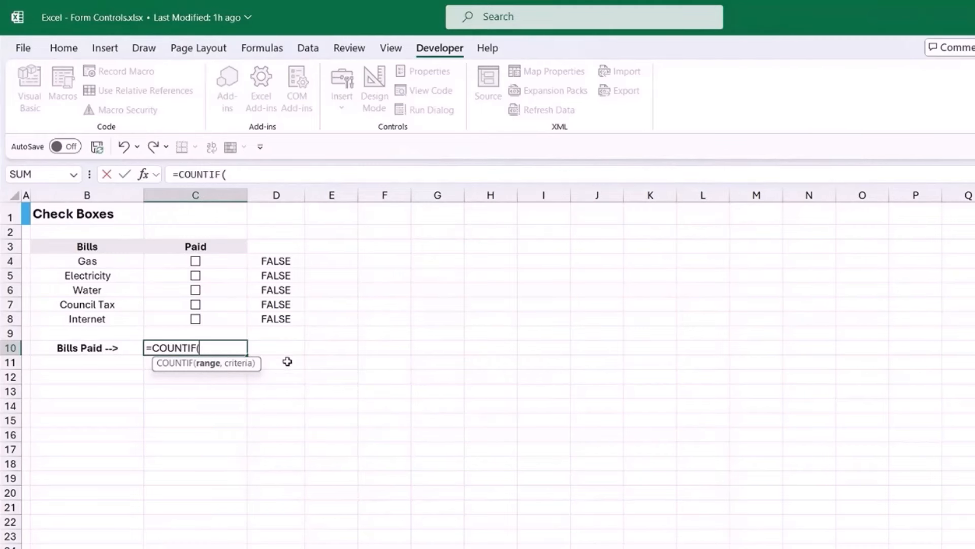
drag(298, 263, 296, 320)
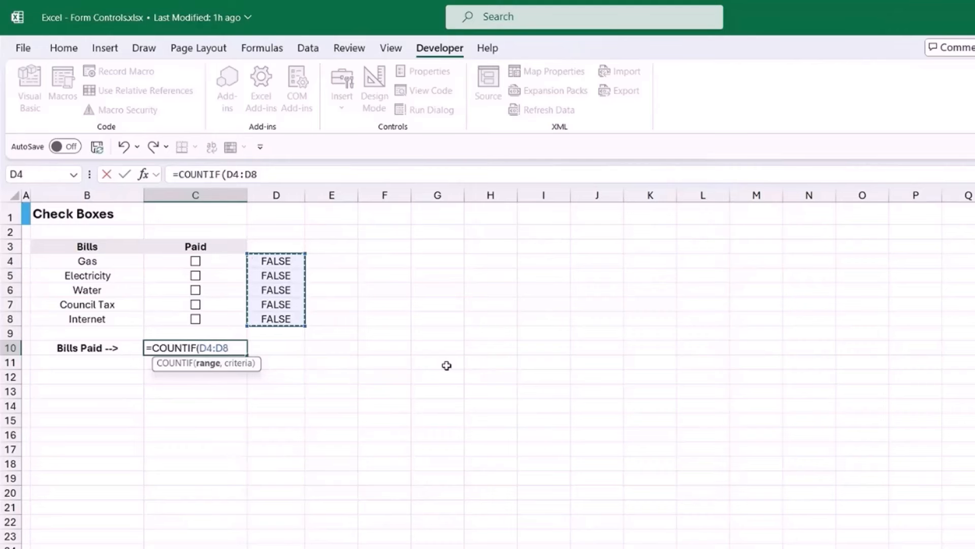
text(,)
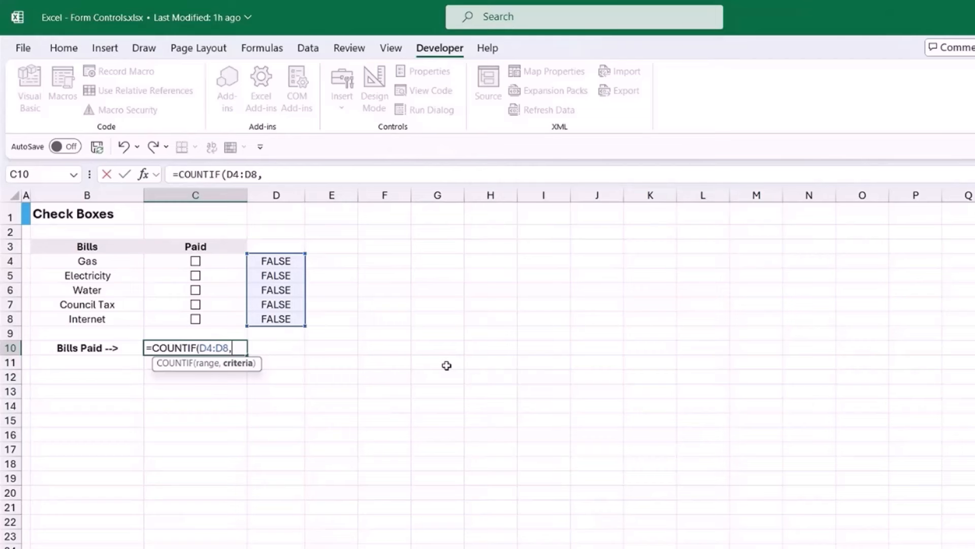
text(TRUE)
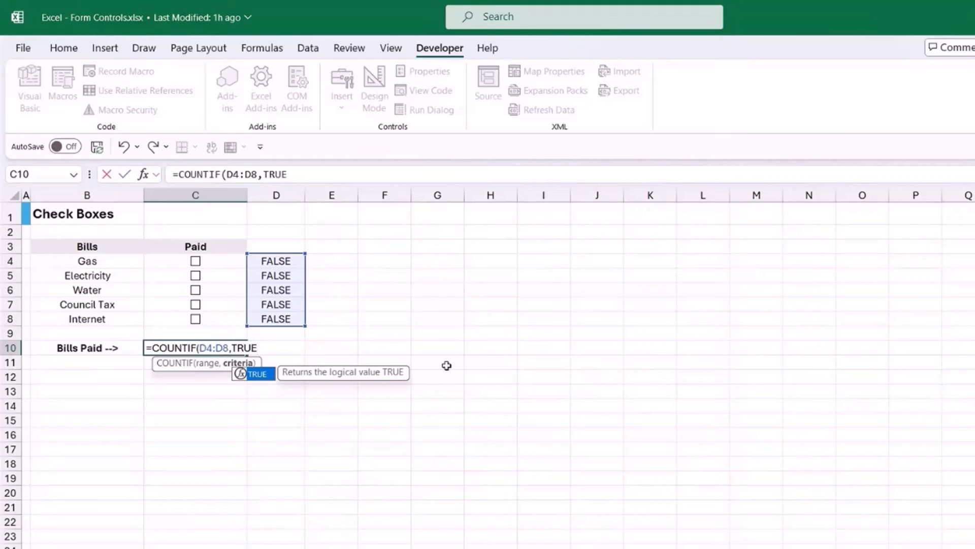
text())
key(Return)
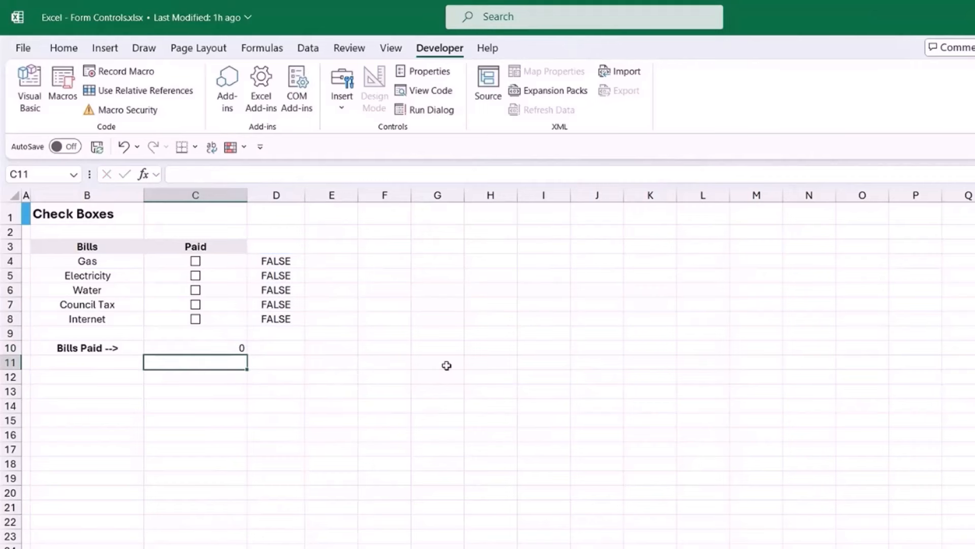
- Tick the Gas, Electricity and Water check boxes to test the count formula in C10
click(222, 349)
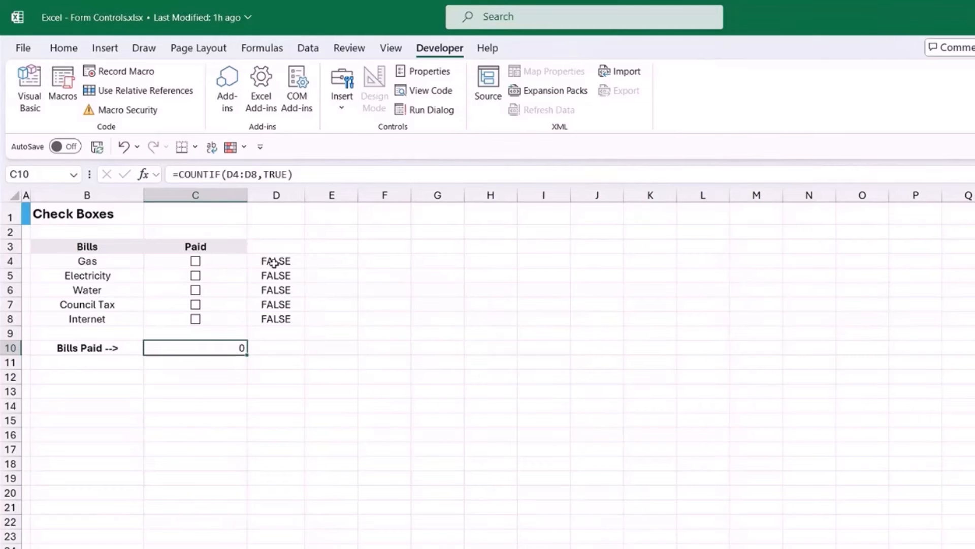
click(195, 262)
click(196, 276)
click(199, 293)
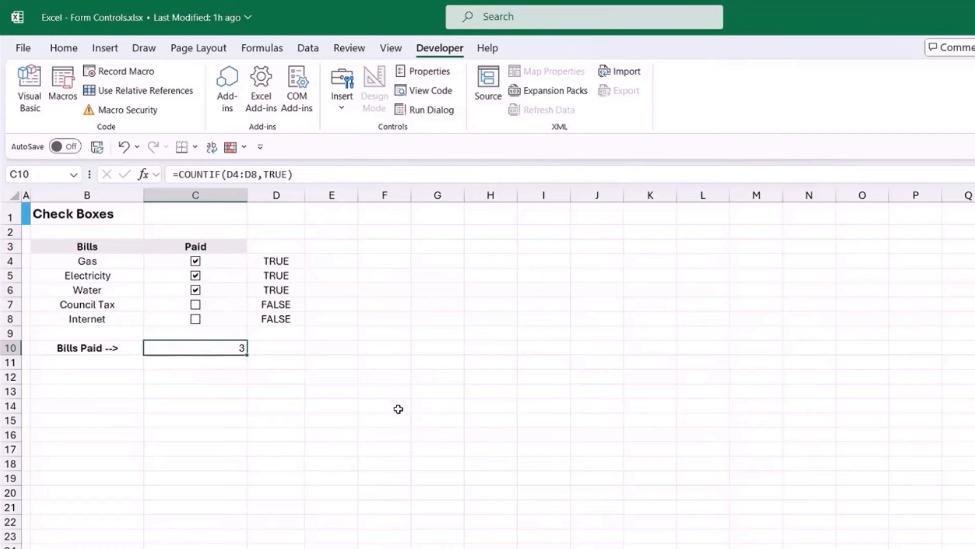
click(397, 392)
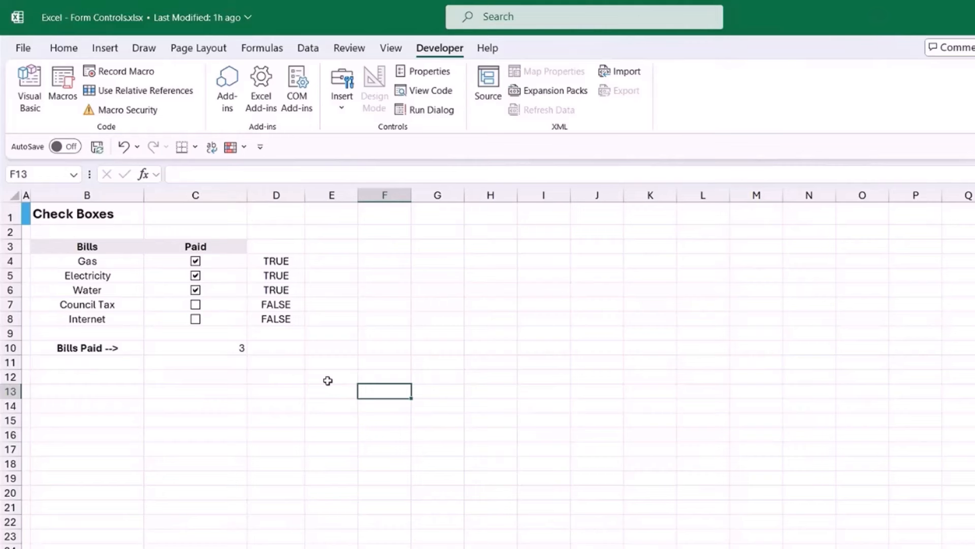
- Extend the C10 formula to divide by the number of bills: =COUNTIF(D4:D8,TRUE)/COUNTA(B4:B8)
click(227, 350)
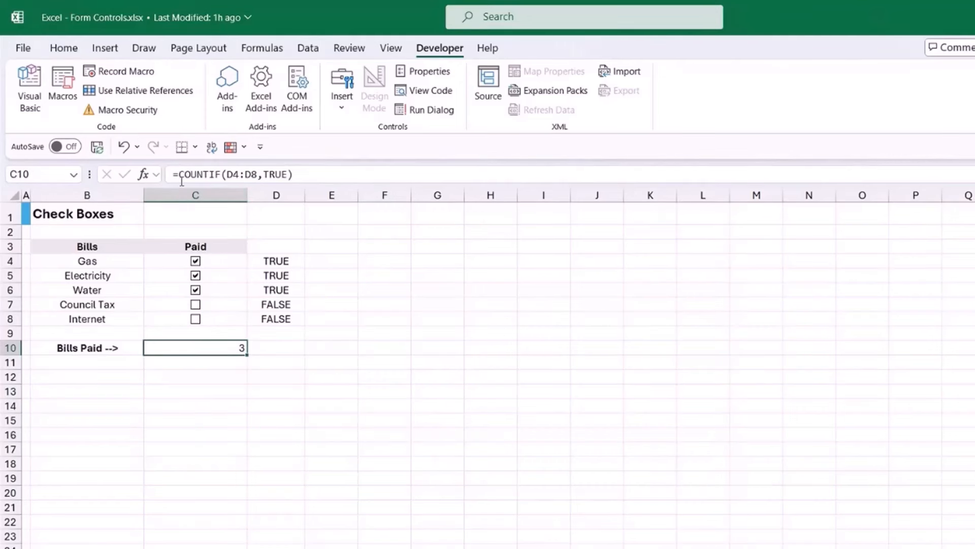
click(305, 175)
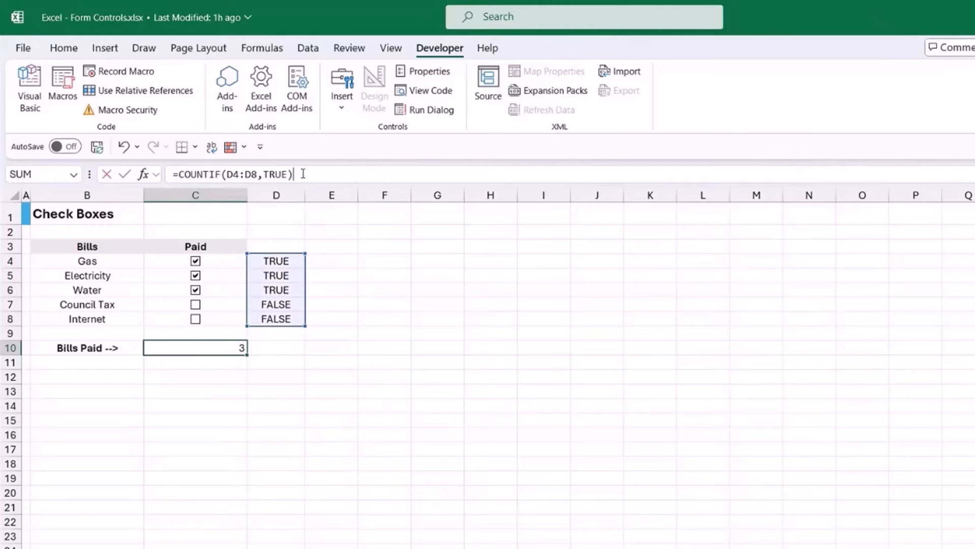
text(/)
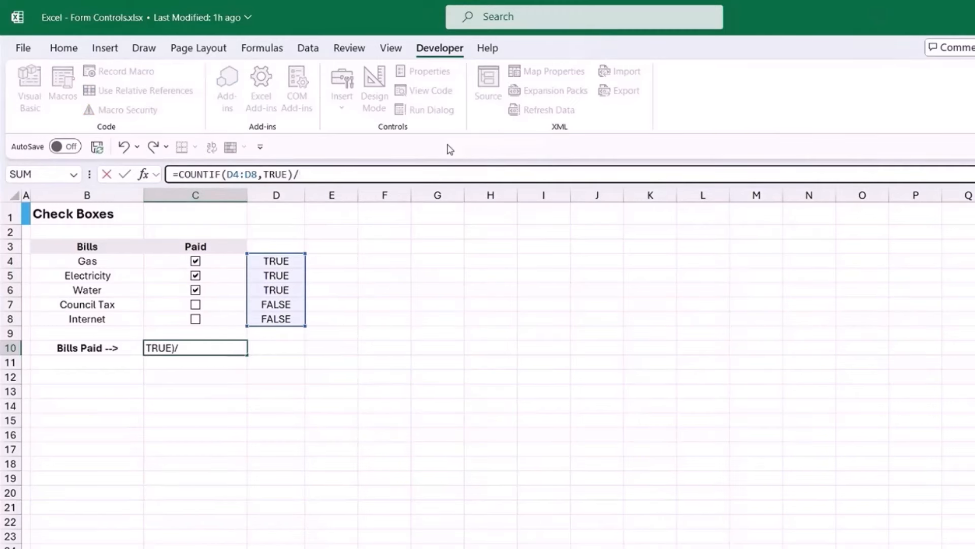
text(COUNTA)
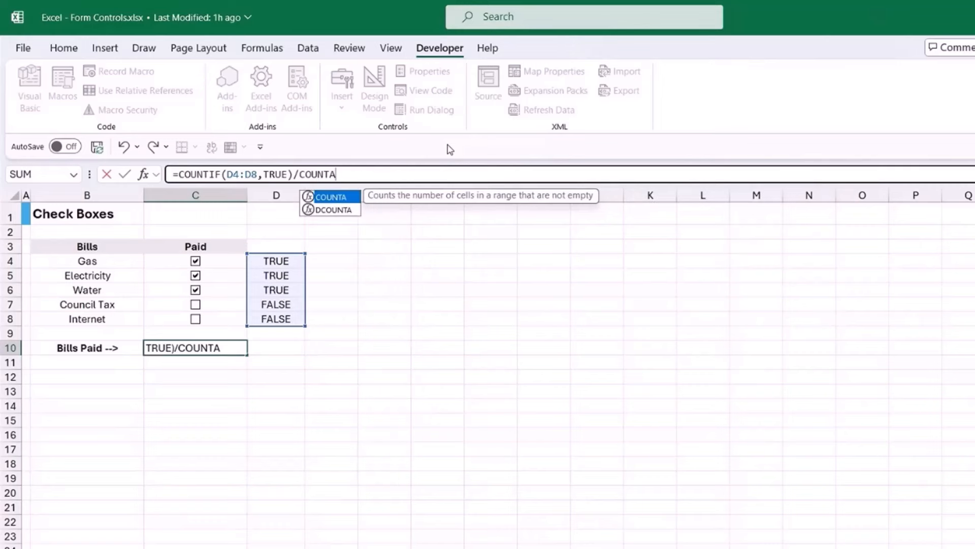
text(()
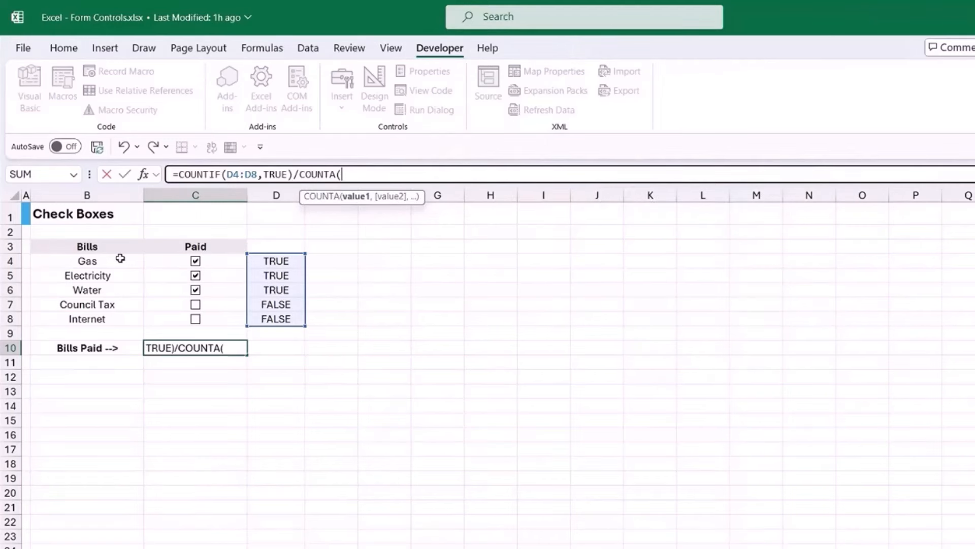
drag(112, 259, 113, 318)
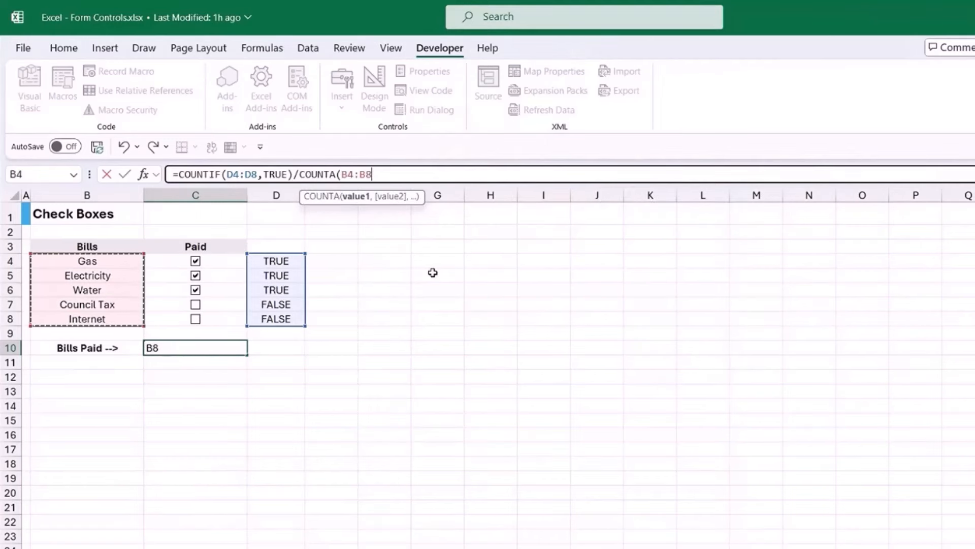
text())
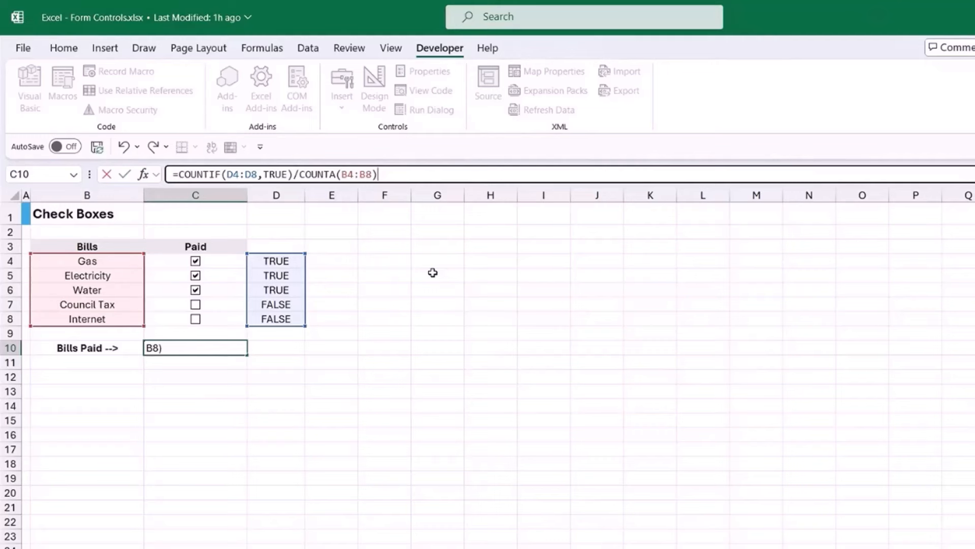
key(Return)
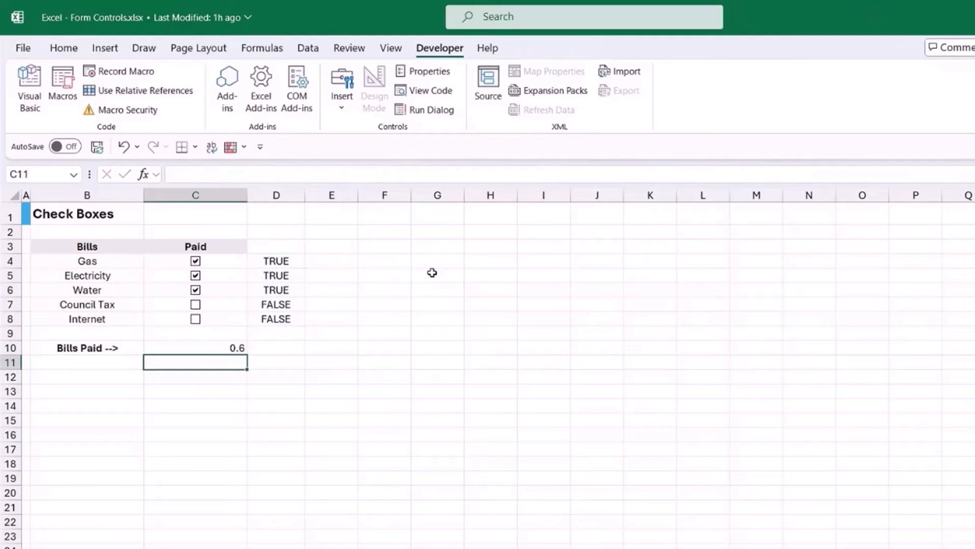
- Tick and clear the Council Tax and Internet check boxes to test the ratio in C10
click(192, 348)
click(195, 305)
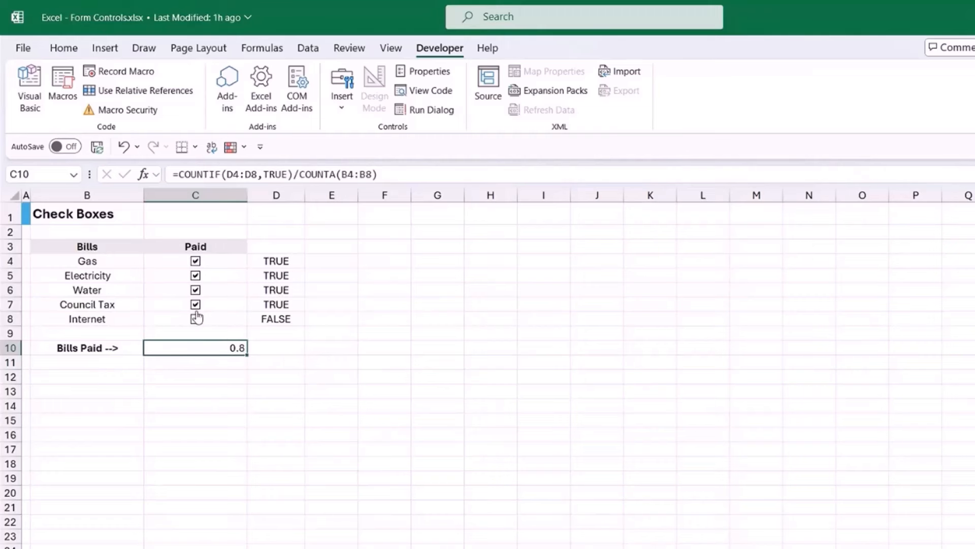
click(195, 320)
click(195, 319)
click(195, 305)
- Format the Bills Paid result in C10 as a percentage and test it by toggling check boxes, leaving only Gas and Electricity ticked
click(64, 47)
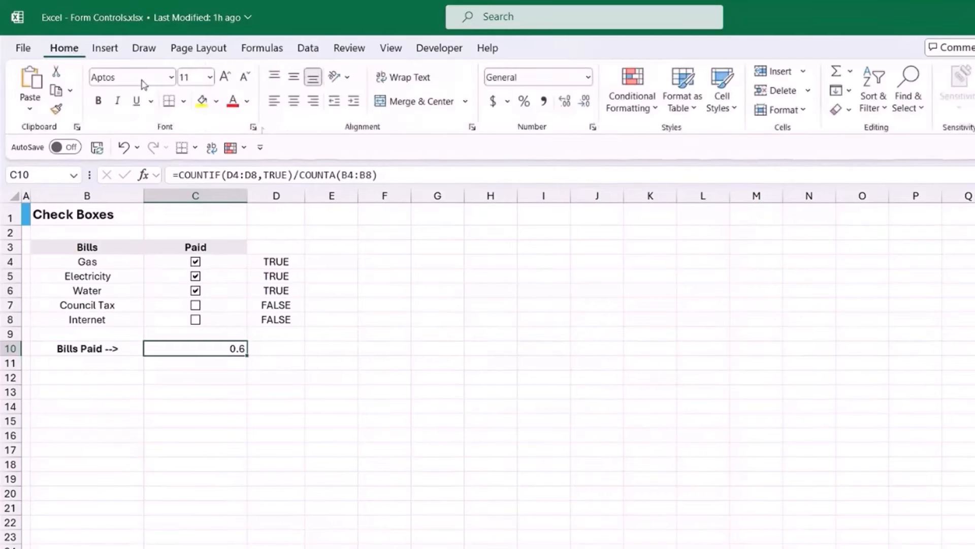
click(526, 104)
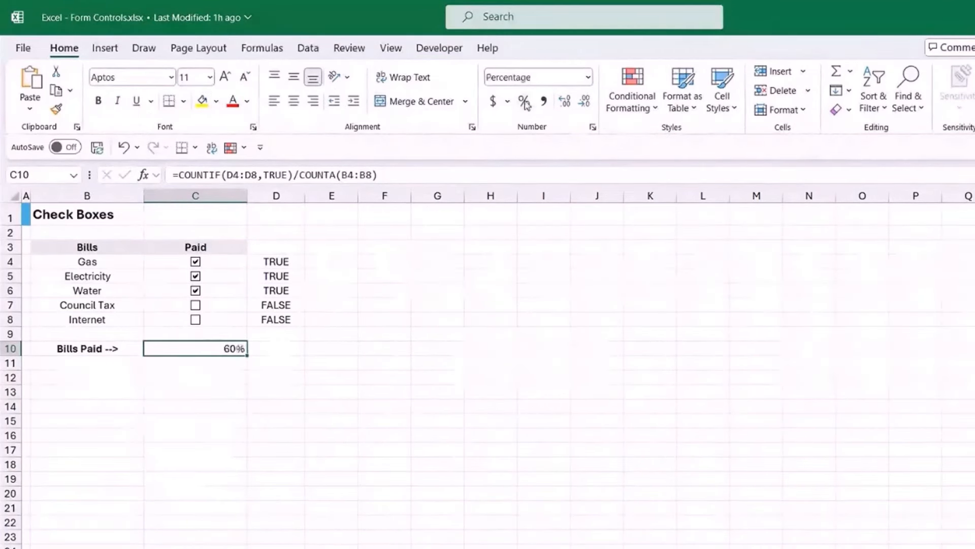
click(196, 306)
click(196, 319)
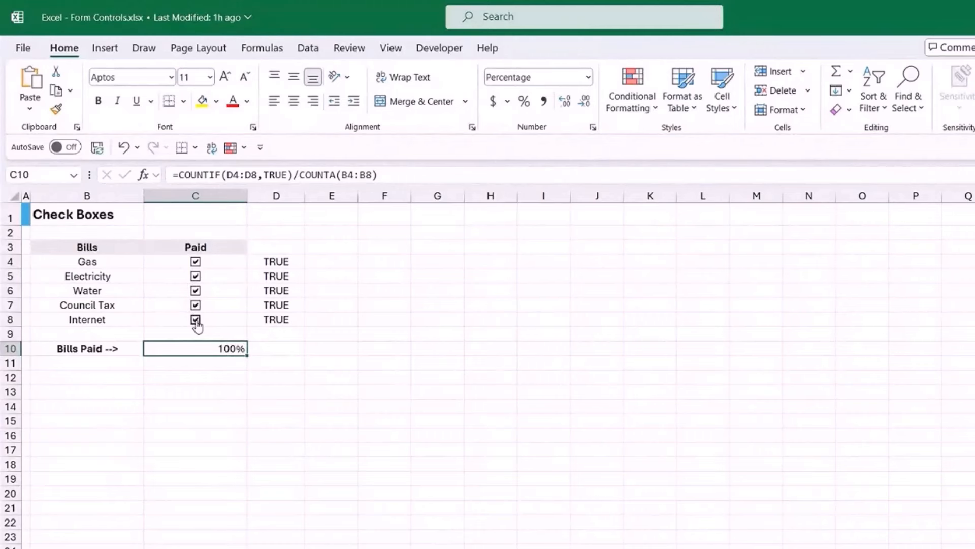
click(195, 320)
click(195, 305)
click(195, 290)
click(399, 354)
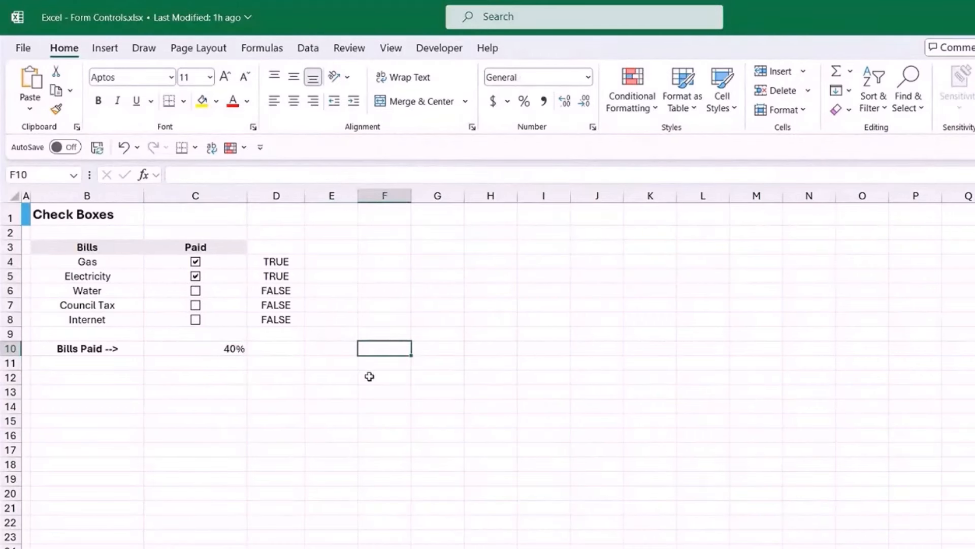
- Apply a green solid-fill data bar to the Bills Paid percentage in C10
click(178, 352)
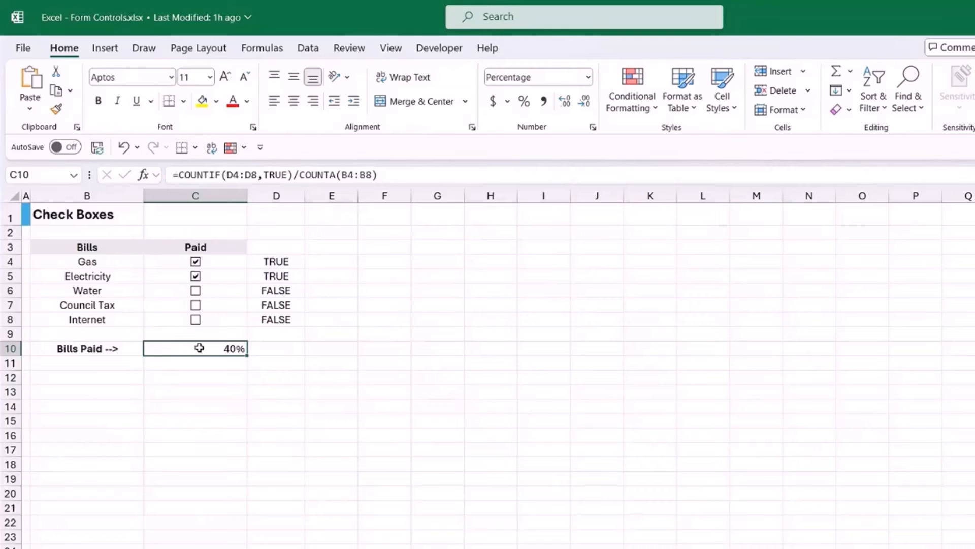
click(645, 104)
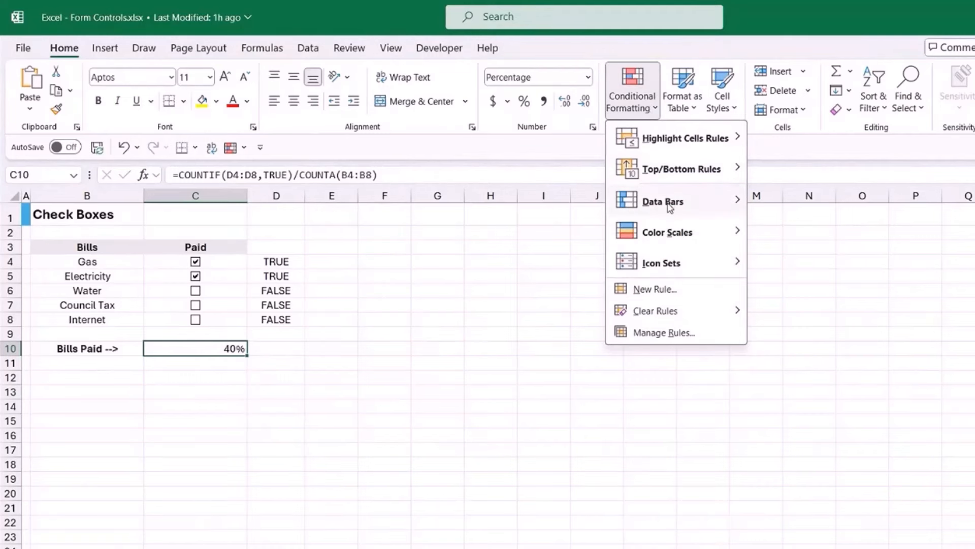
mouse_move(669, 205)
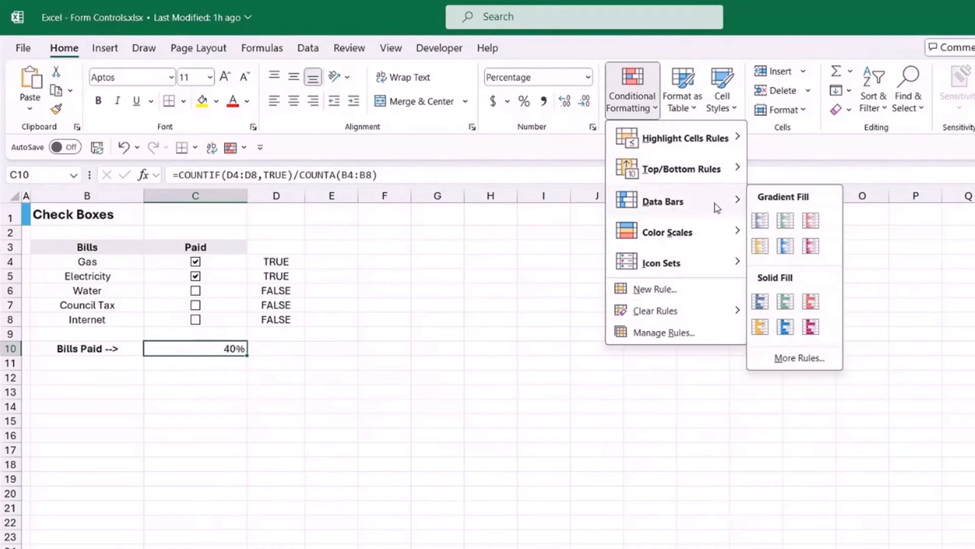
click(786, 302)
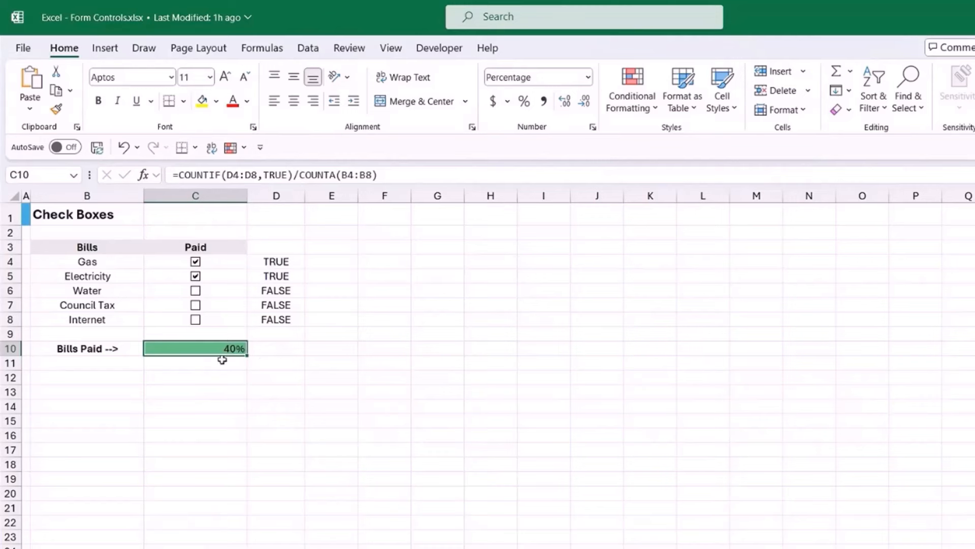
- Edit the data bar rule on C10 so its minimum is a Number with value 0
click(644, 110)
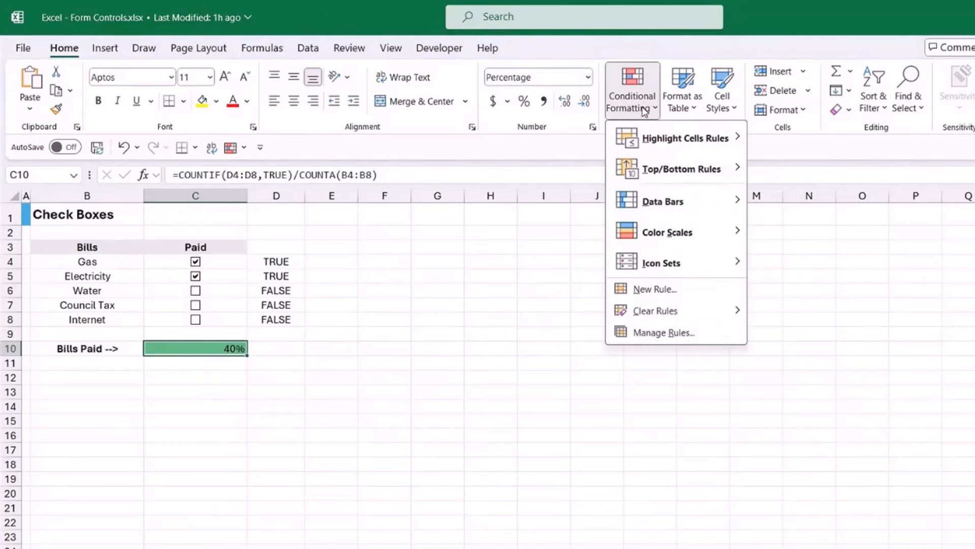
click(657, 333)
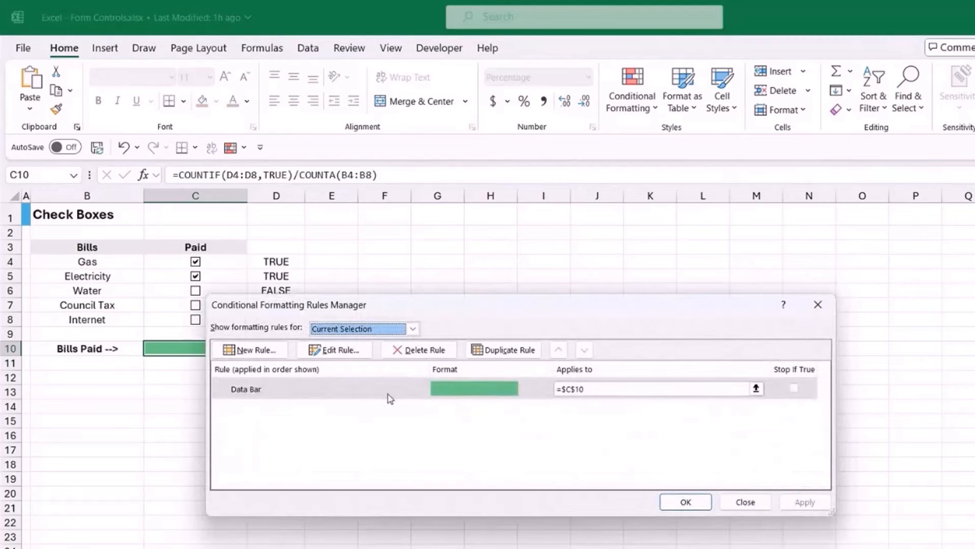
click(387, 390)
click(334, 349)
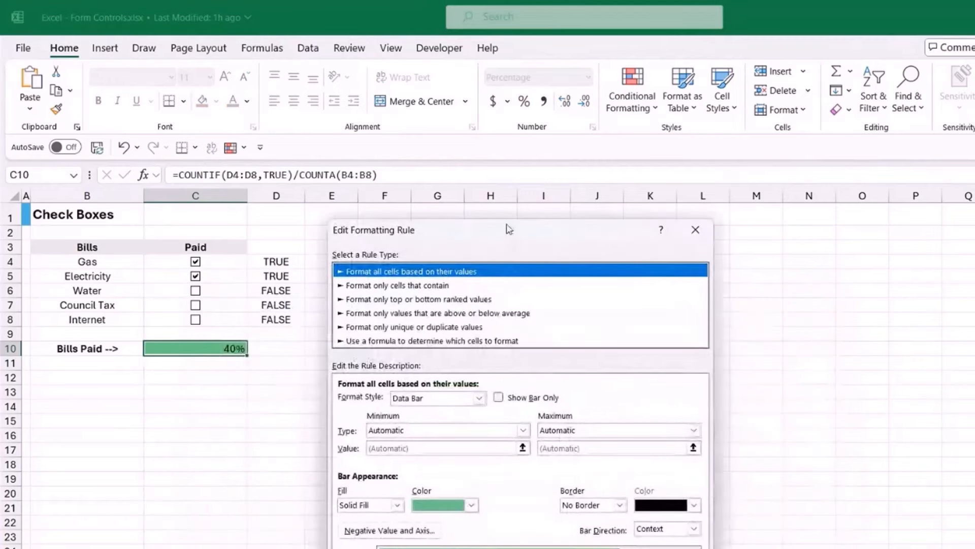
drag(501, 238, 539, 182)
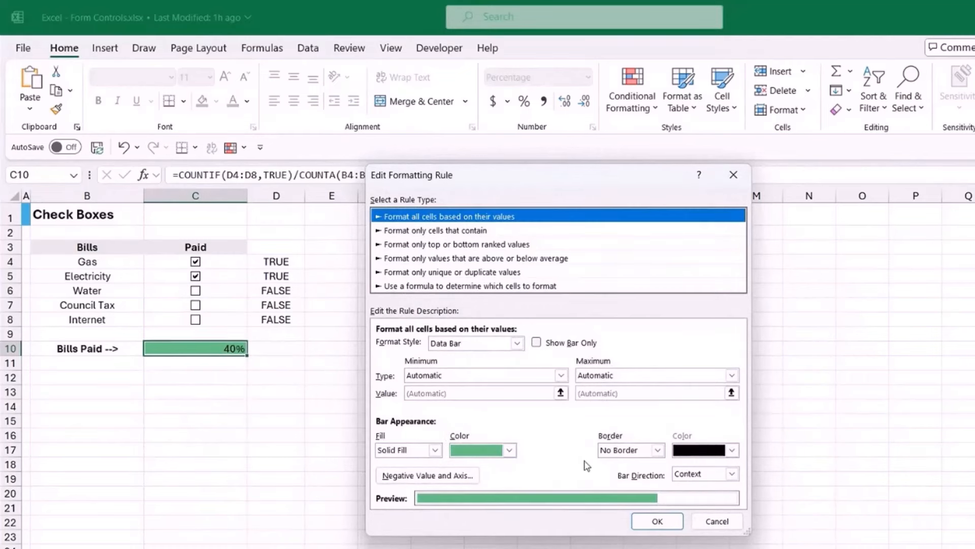
click(561, 375)
click(469, 399)
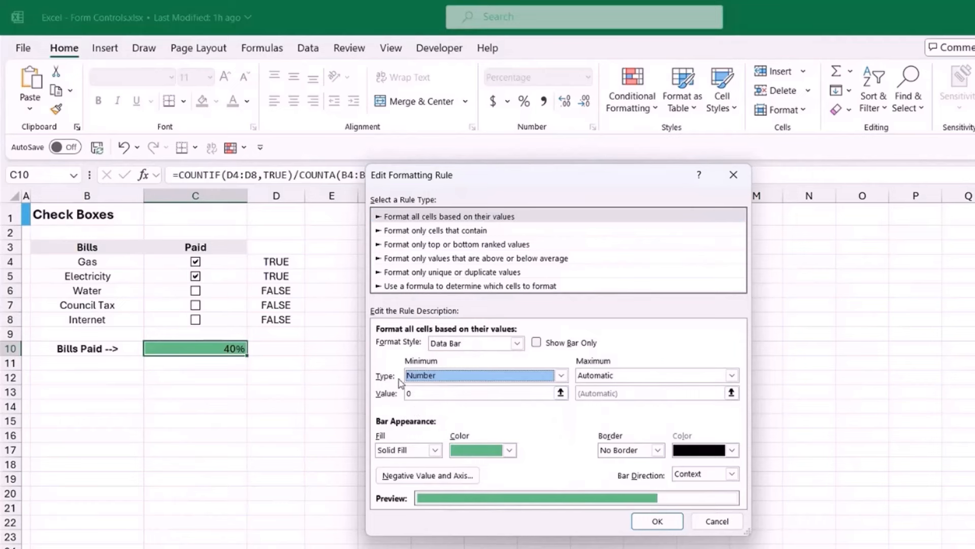
- Set the data bar rule's maximum to a Number with value 100% and apply the rule to C10
click(731, 375)
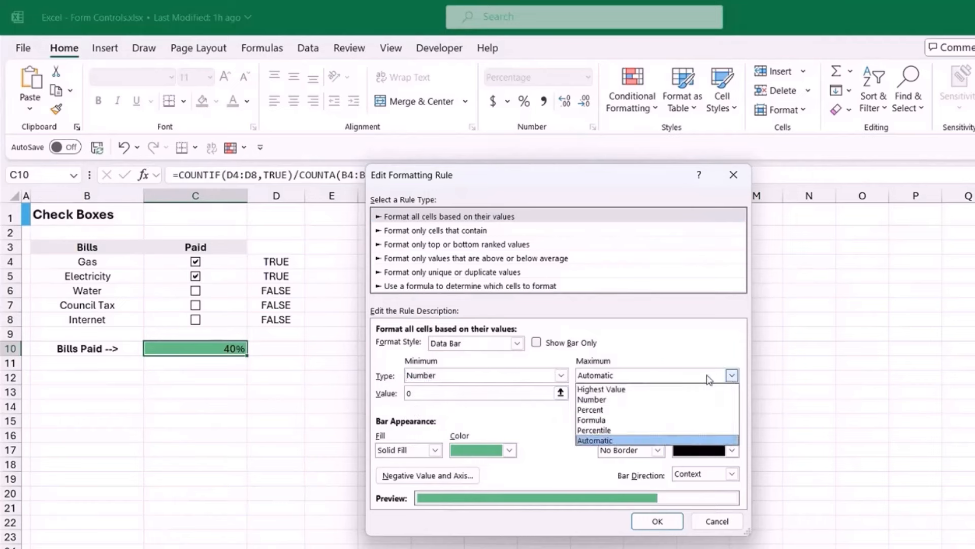
click(626, 399)
double_click(589, 395)
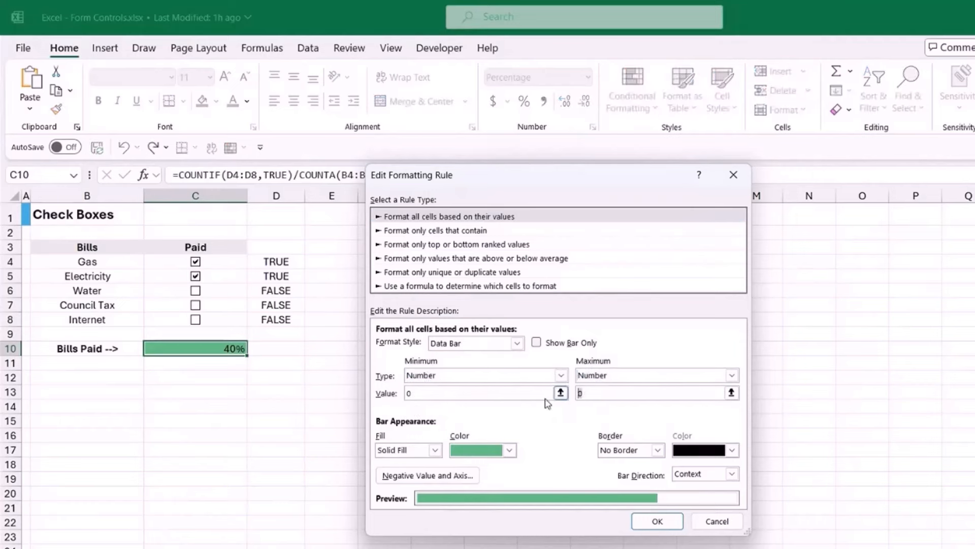
text(100%)
click(655, 521)
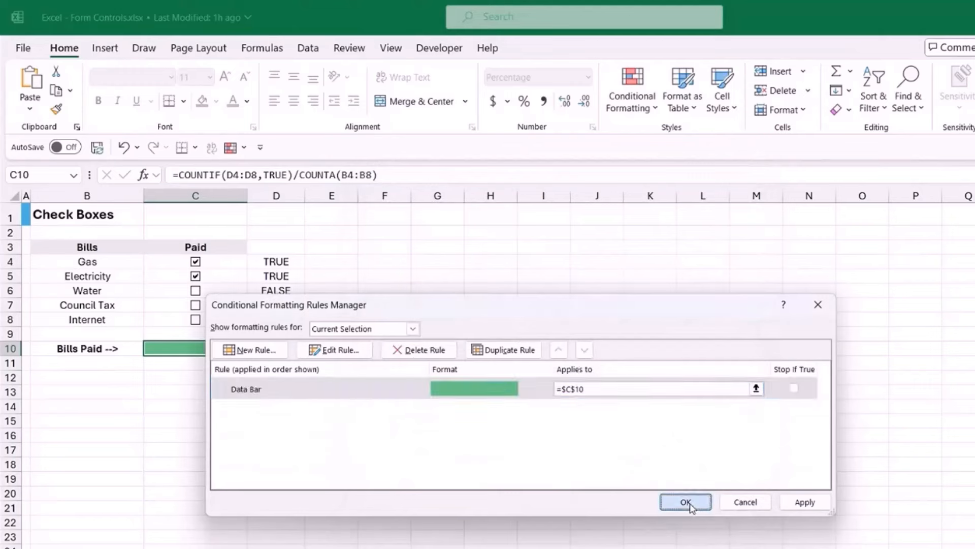
click(690, 504)
click(431, 419)
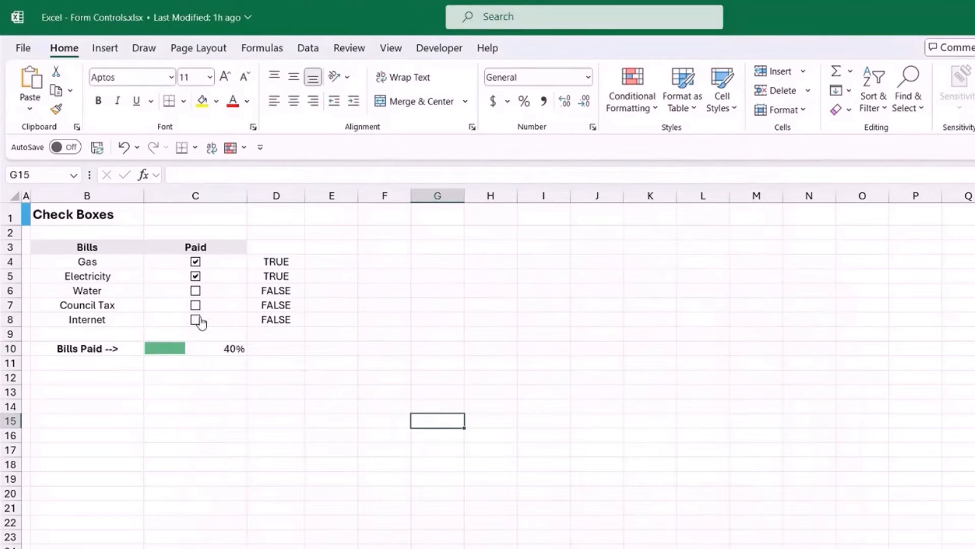
- Test the data bar by toggling the Water, Council Tax and Internet check boxes, leaving only Internet cleared
click(196, 291)
click(196, 305)
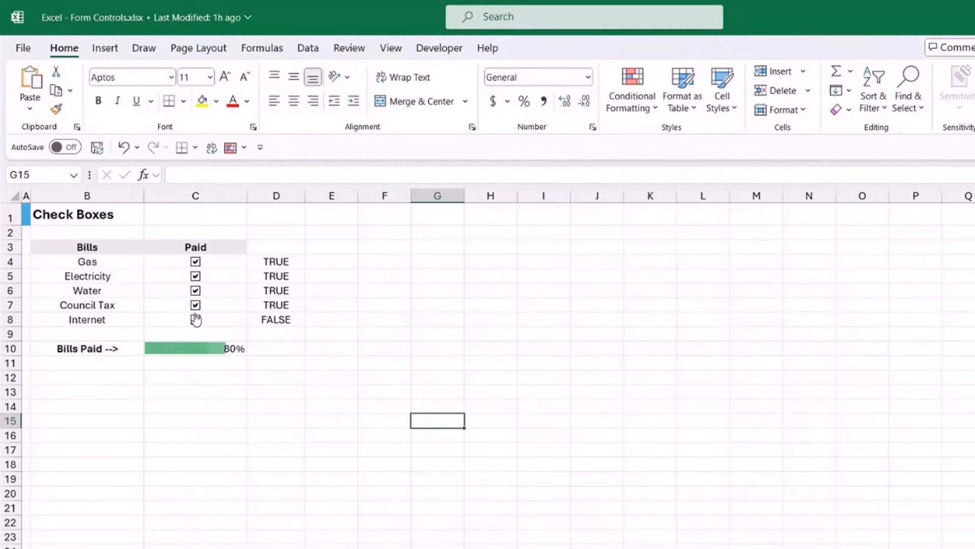
click(195, 320)
click(196, 319)
click(195, 305)
click(196, 290)
click(196, 305)
click(196, 321)
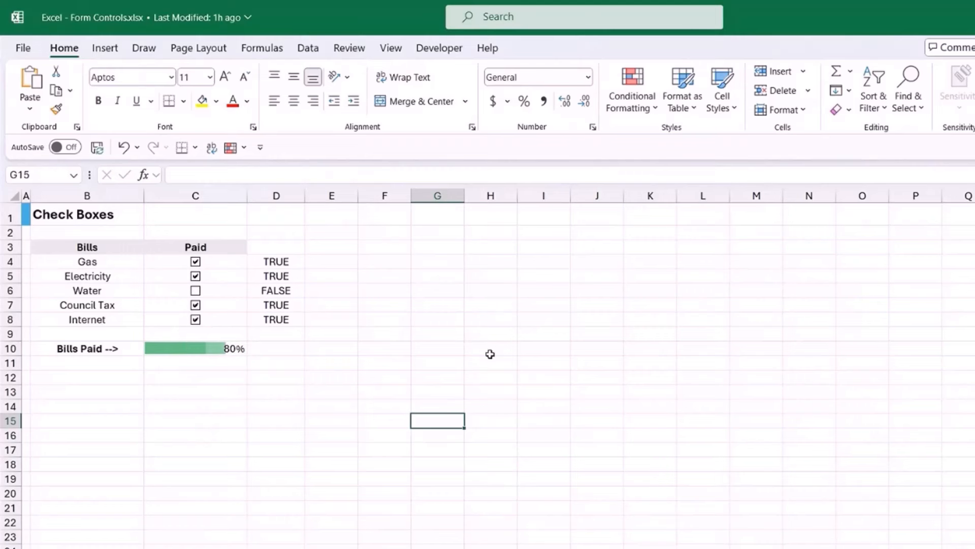
click(460, 349)
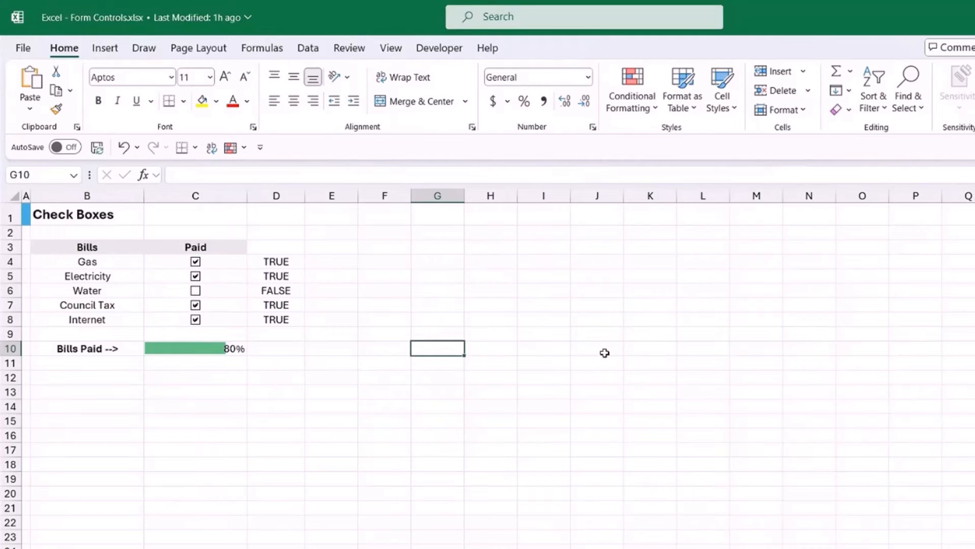
click(196, 305)
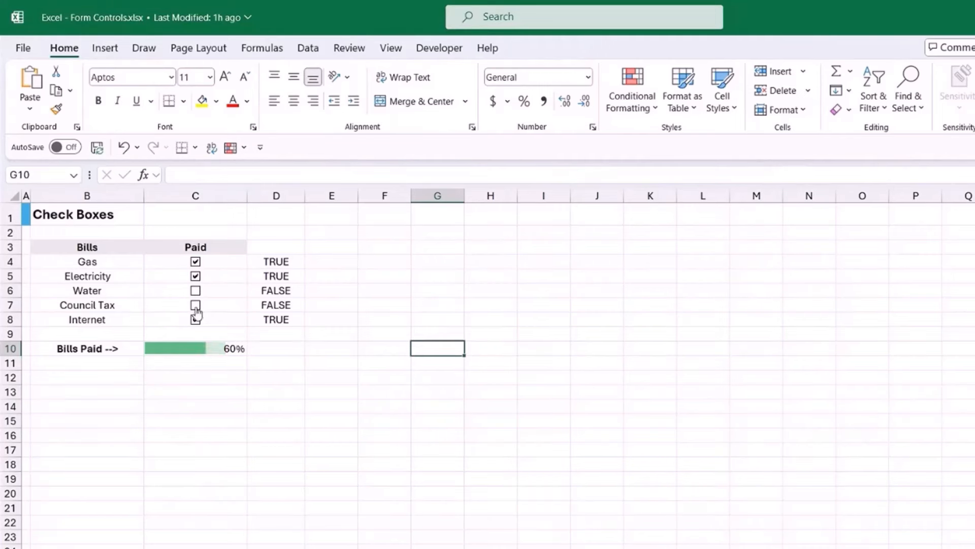
click(195, 320)
click(195, 305)
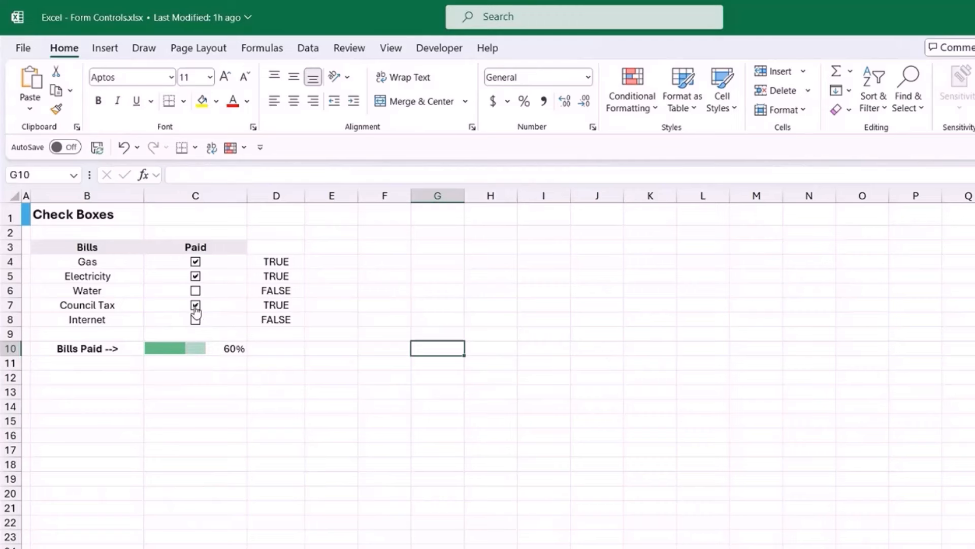
click(195, 291)
click(370, 322)
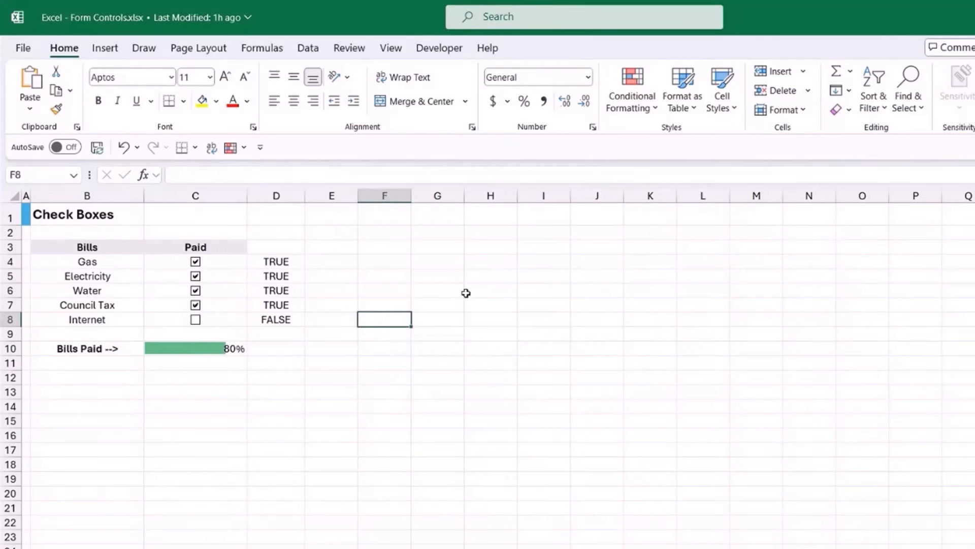
click(466, 293)
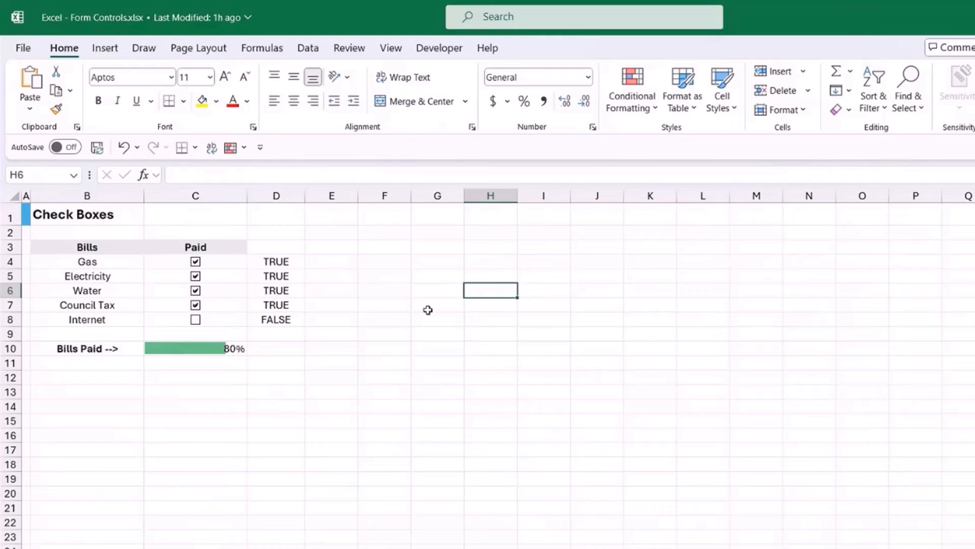
click(360, 333)
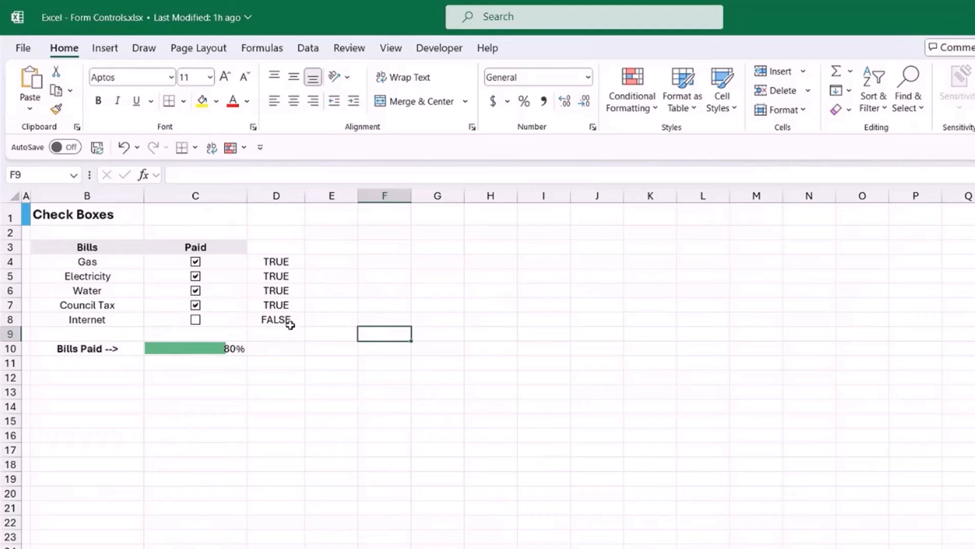
click(490, 308)
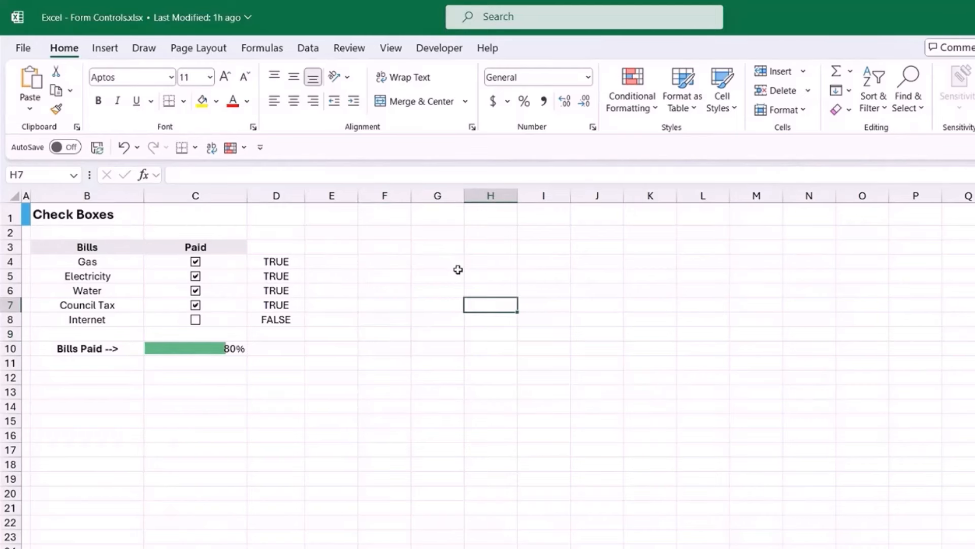
click(459, 264)
click(492, 264)
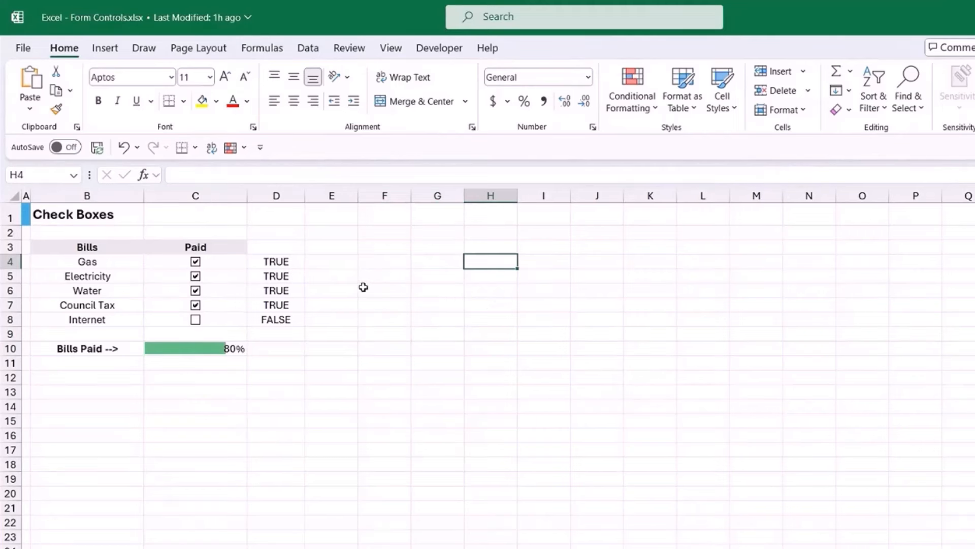
- Hide column D, which holds the linked TRUE/FALSE values of the check boxes
click(278, 196)
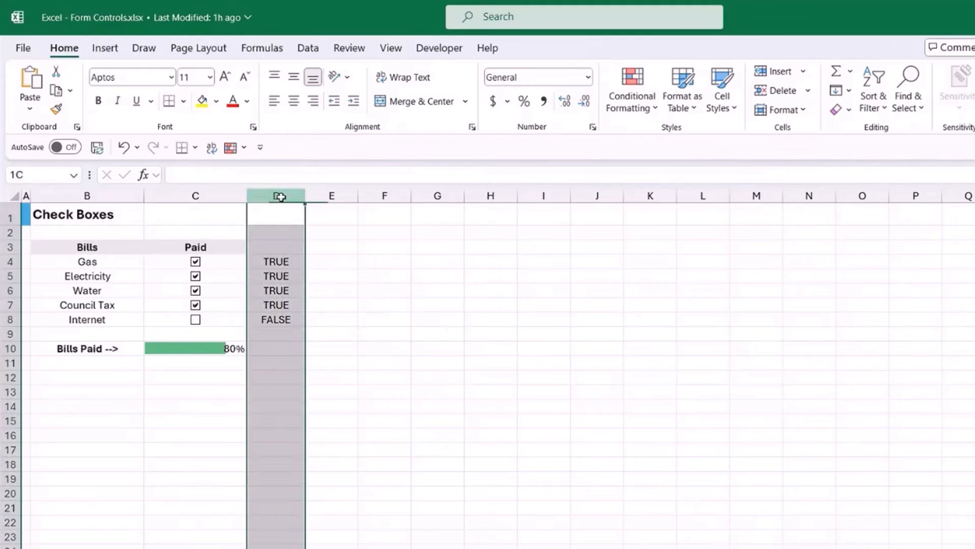
right_click(281, 196)
click(426, 459)
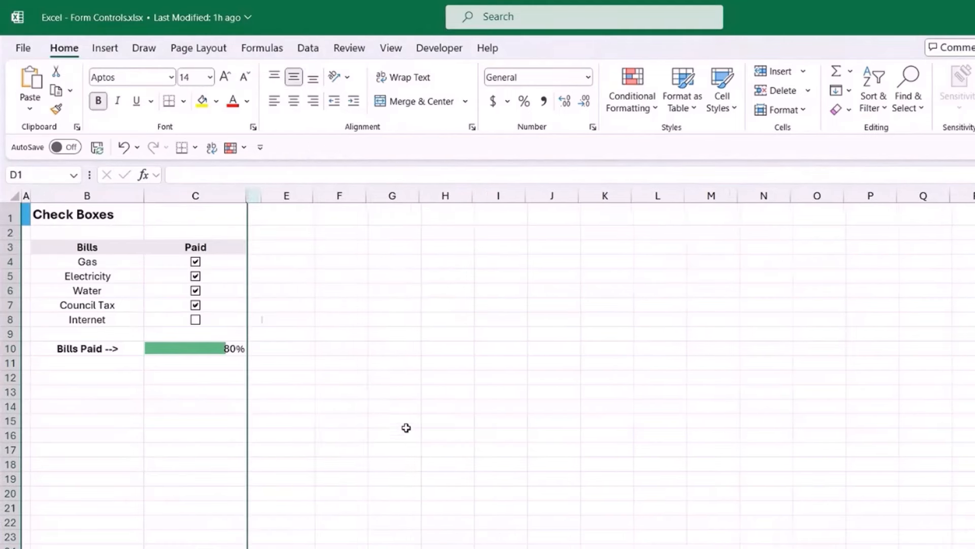
click(447, 333)
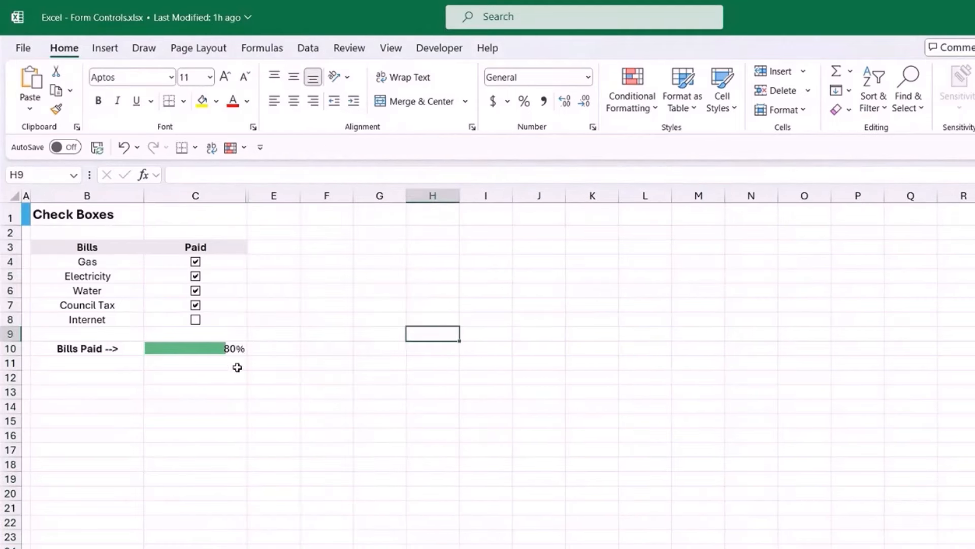
- Unhide column D between columns C and E
drag(221, 193, 254, 196)
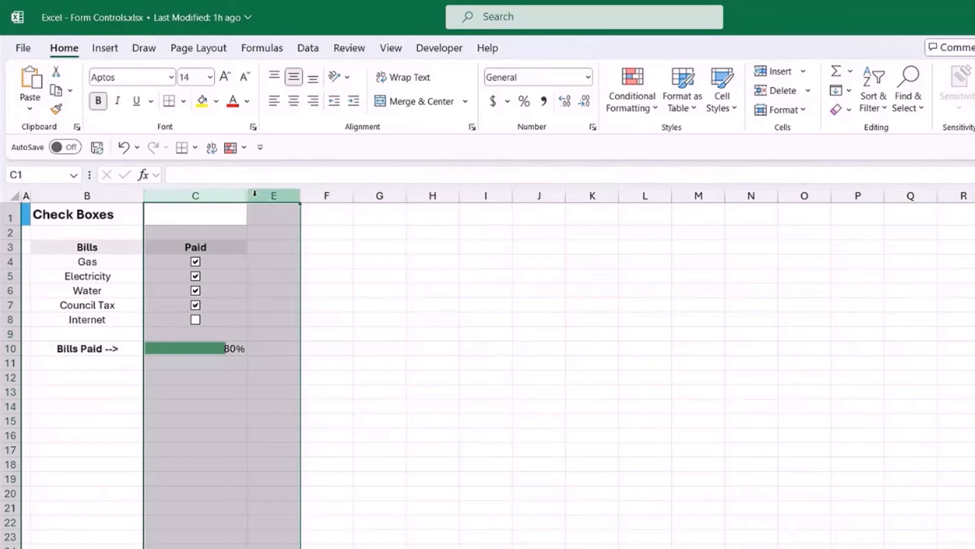
right_click(257, 196)
click(304, 480)
click(490, 390)
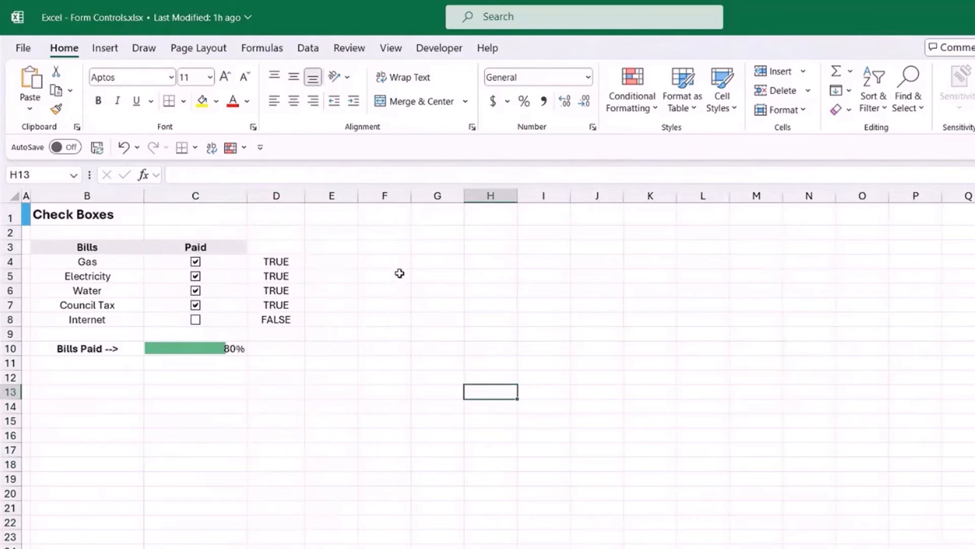
- Apply the custom number format ;;; to D4:D8 to conceal the linked TRUE/FALSE values
drag(291, 263, 285, 330)
click(357, 331)
drag(283, 261, 279, 319)
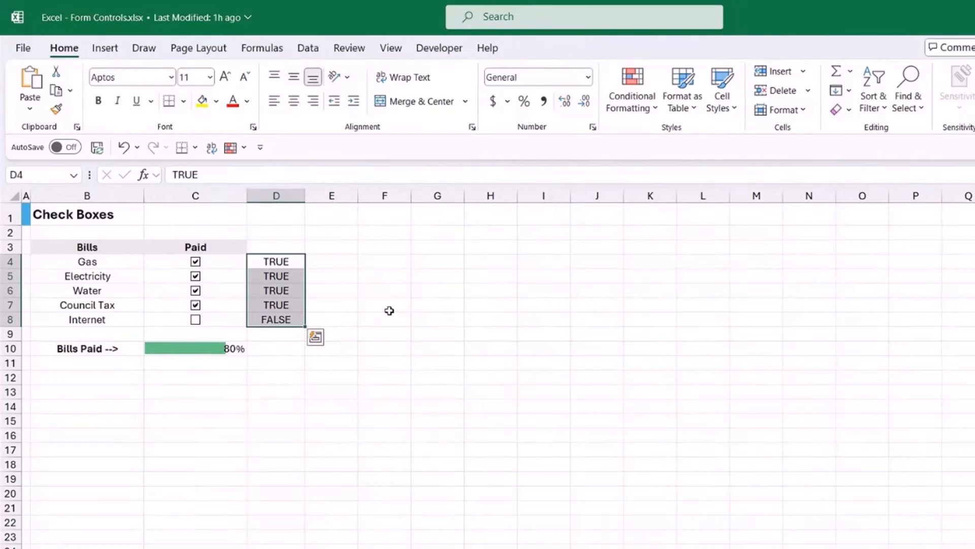
key(ctrl+1)
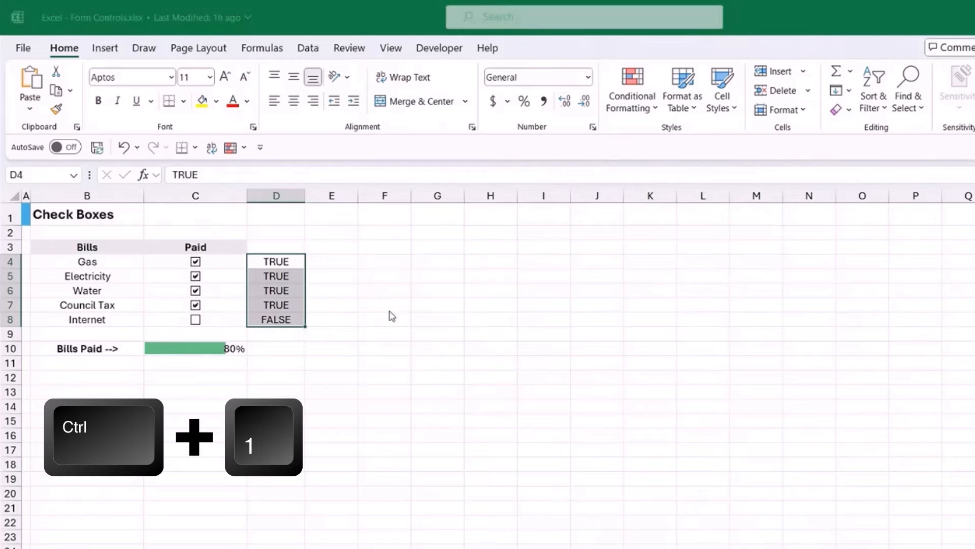
drag(402, 206, 445, 192)
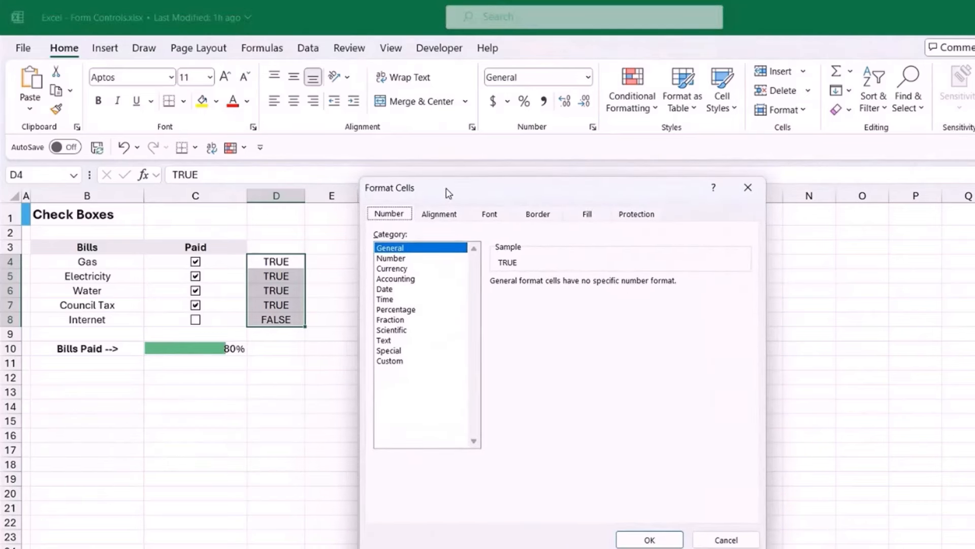
click(390, 362)
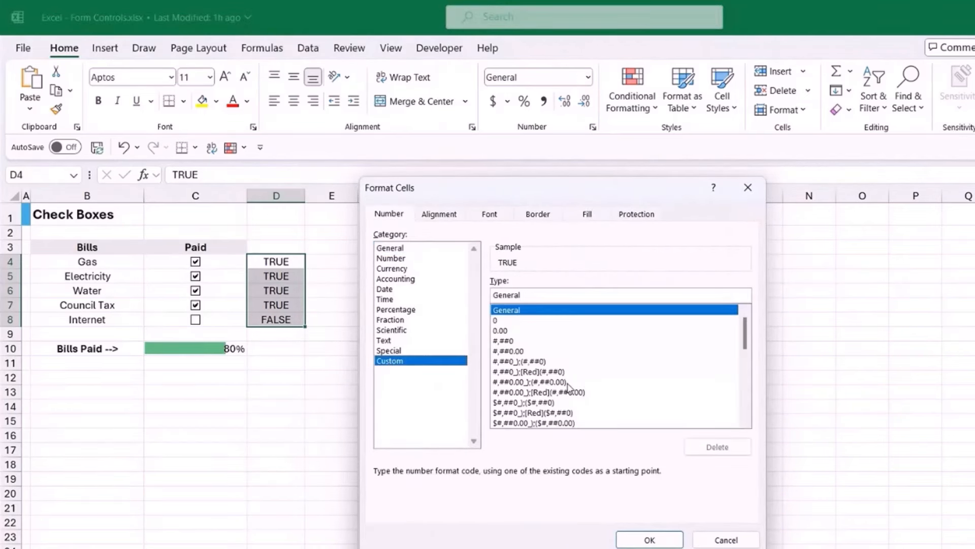
drag(528, 295, 490, 295)
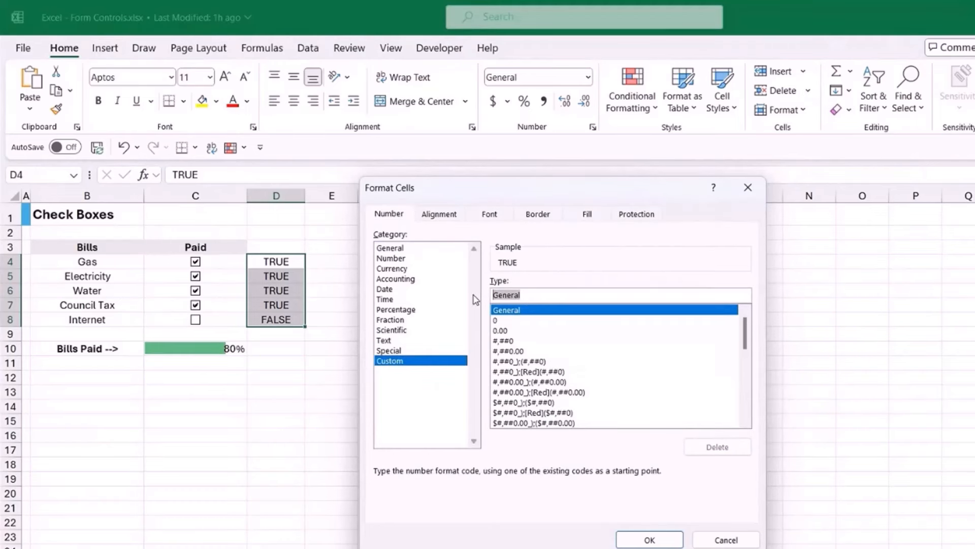
text(;;;)
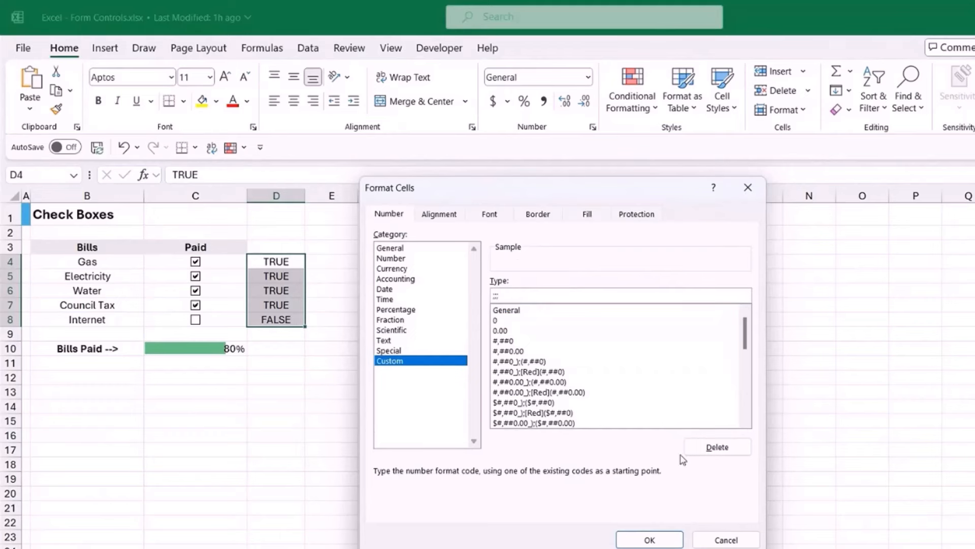
click(653, 541)
click(456, 404)
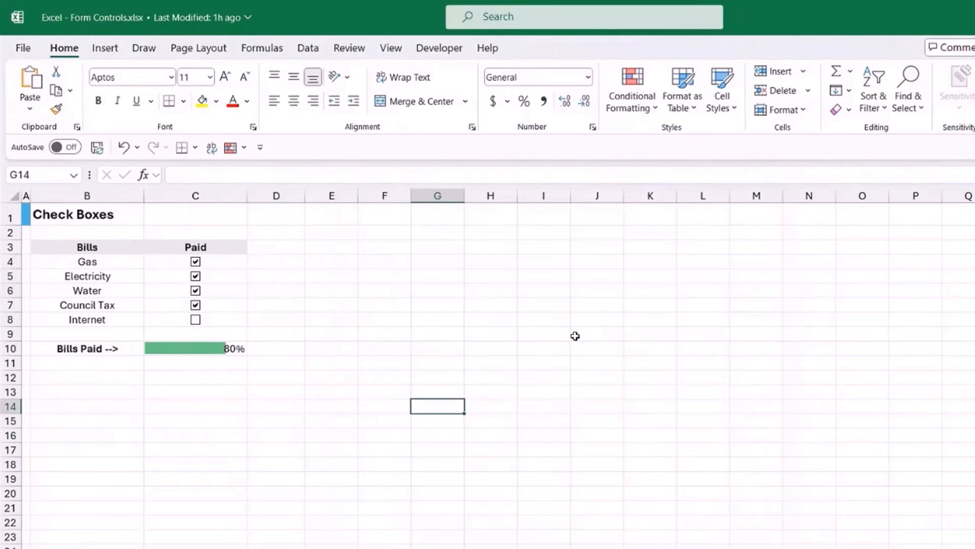
- Inspect cells D4 to D8 one by one to check the concealed values linked to the check boxes
click(292, 262)
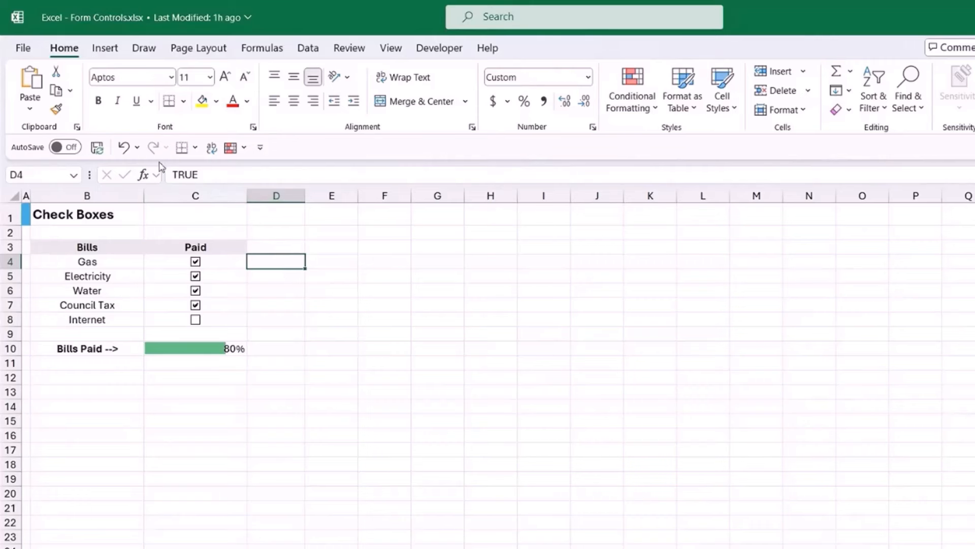
click(275, 278)
click(277, 292)
click(276, 306)
click(276, 318)
click(385, 321)
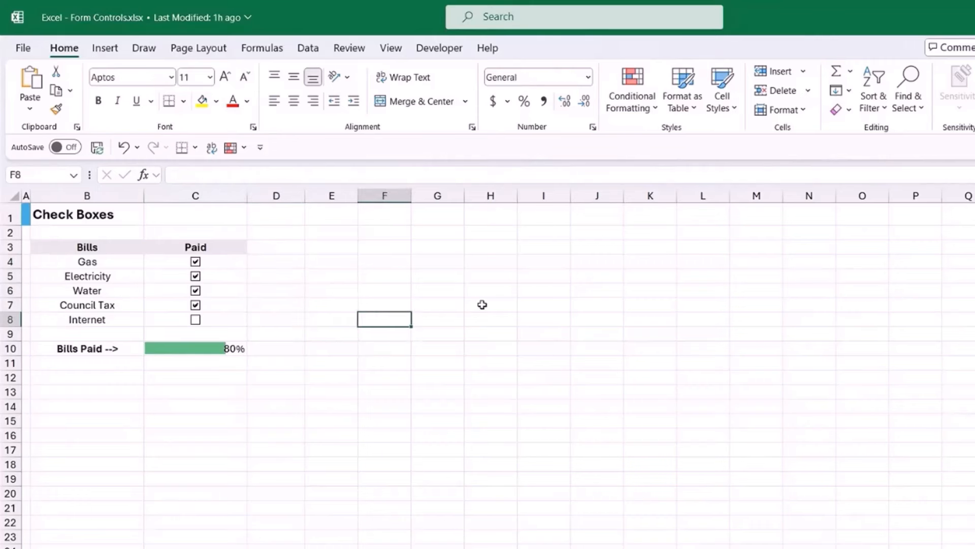
click(481, 305)
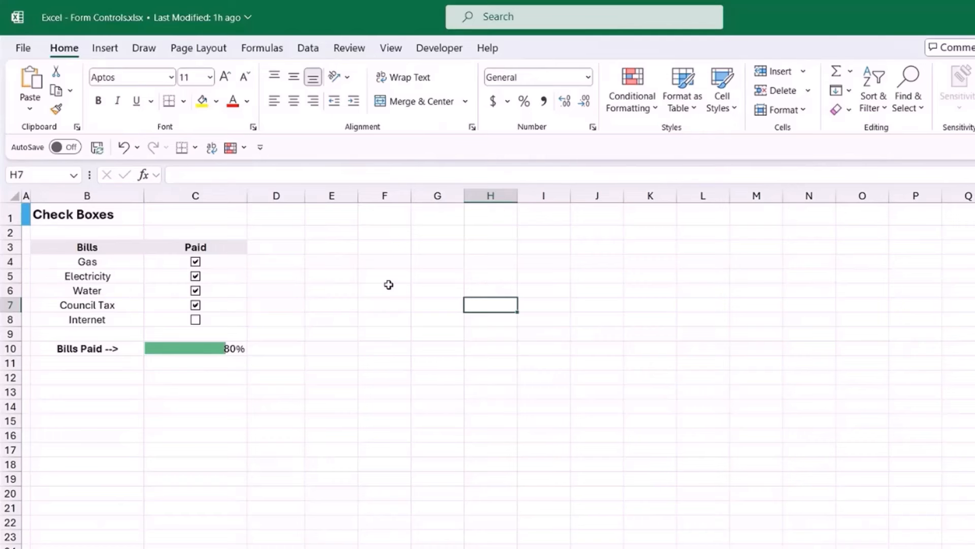
- Test the check boxes by toggling Internet twice and switching Council Tax and Water once each
click(196, 319)
click(196, 319)
click(195, 305)
click(196, 290)
click(412, 319)
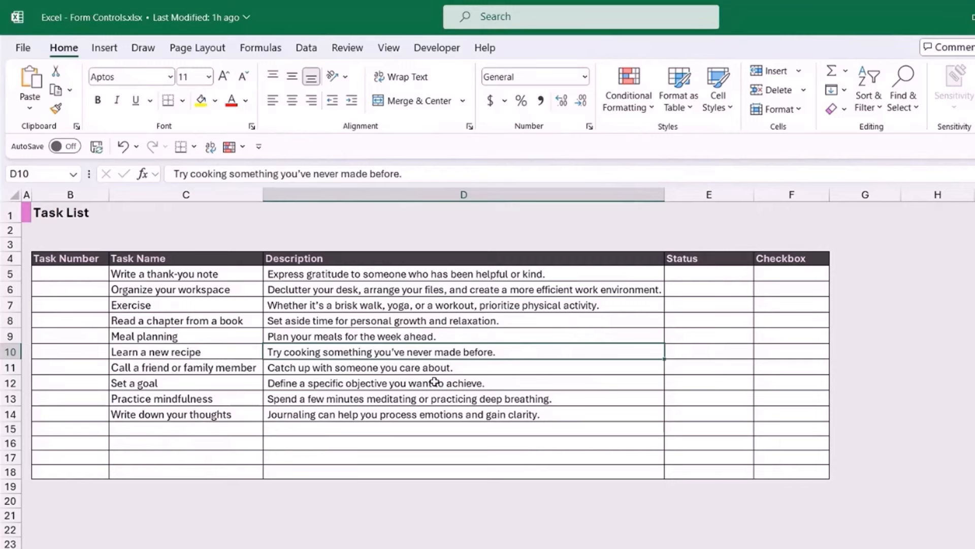
- Examine the Task List layout, covering the Task Number, Description, Status and Checkbox columns
click(272, 316)
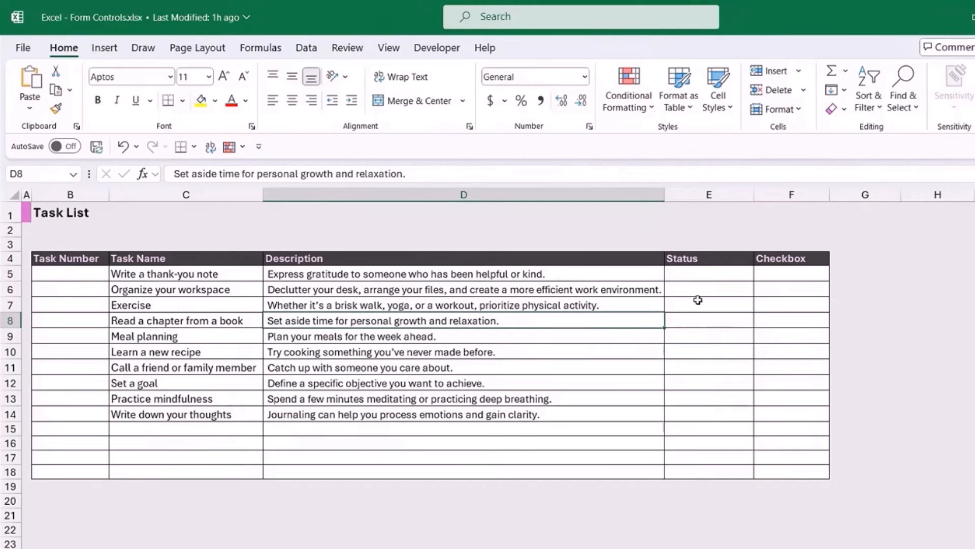
click(706, 274)
click(785, 275)
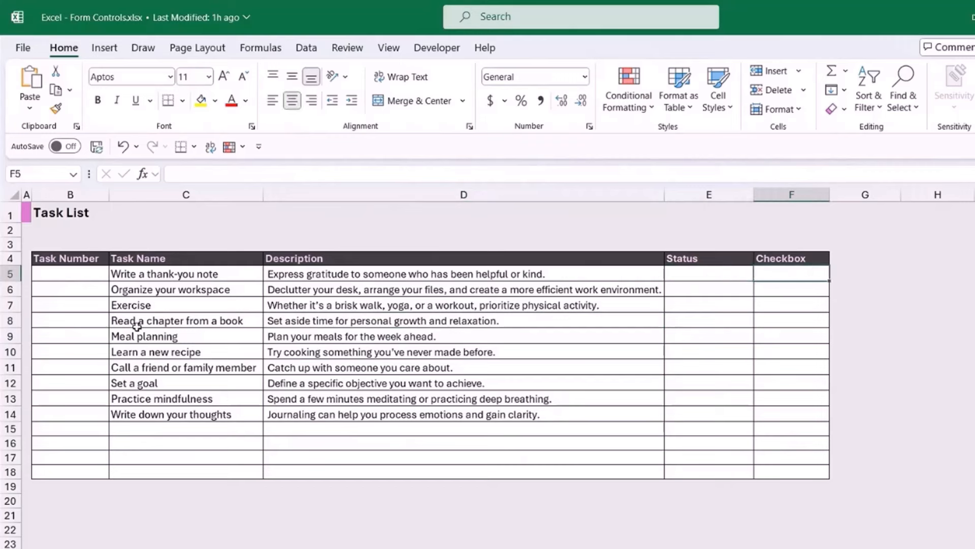
click(71, 277)
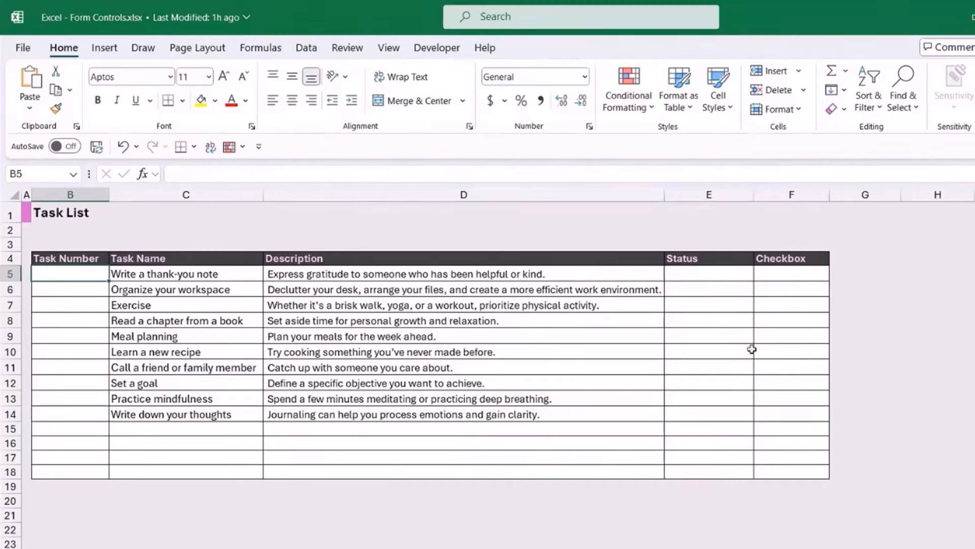
drag(791, 276, 797, 470)
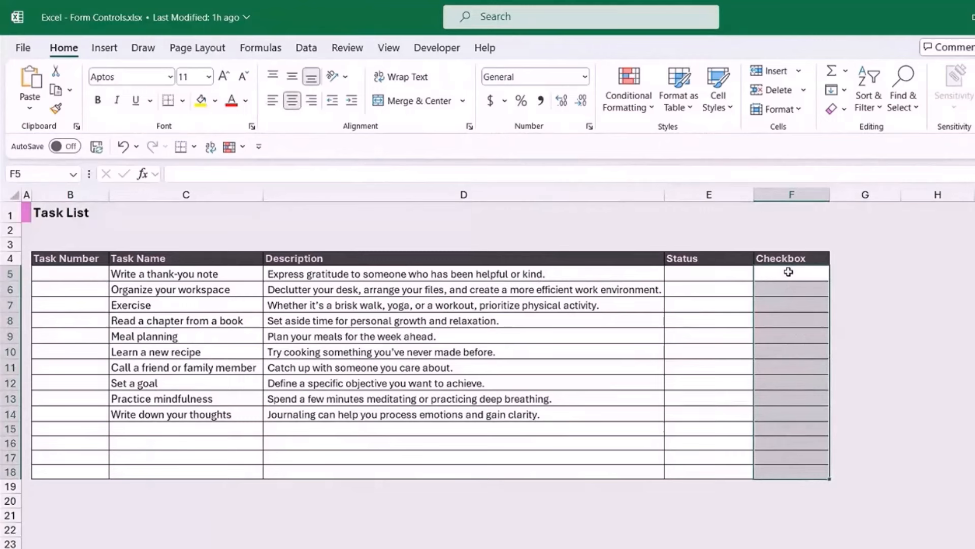
click(704, 275)
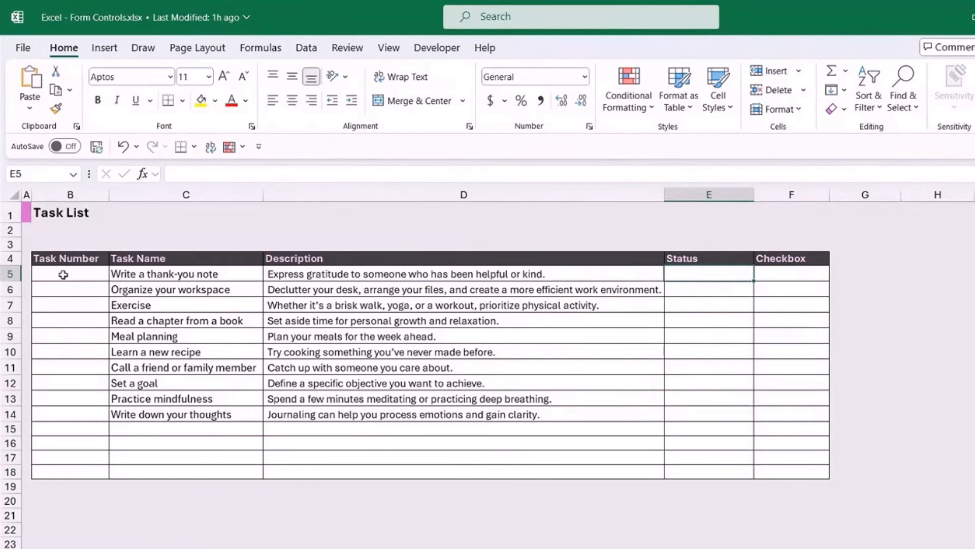
drag(63, 275, 570, 275)
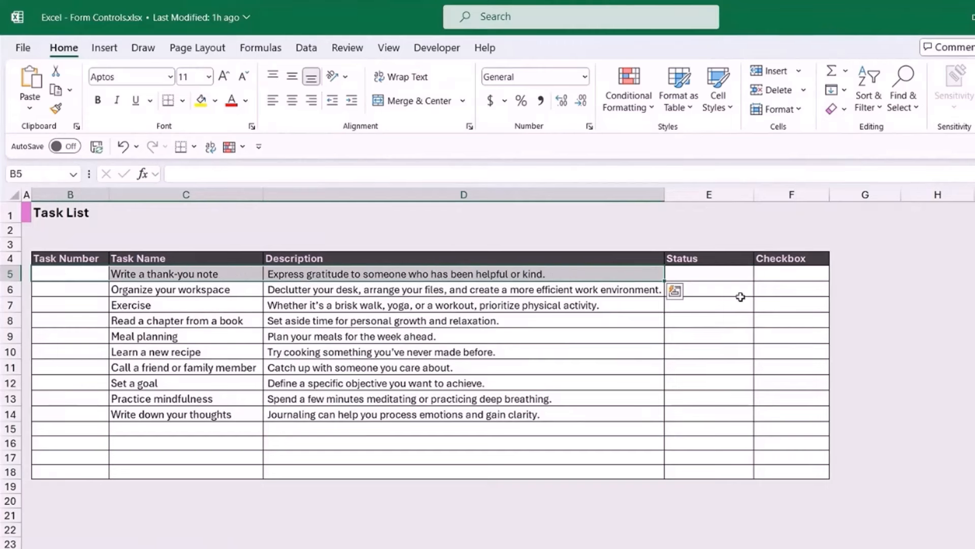
click(771, 277)
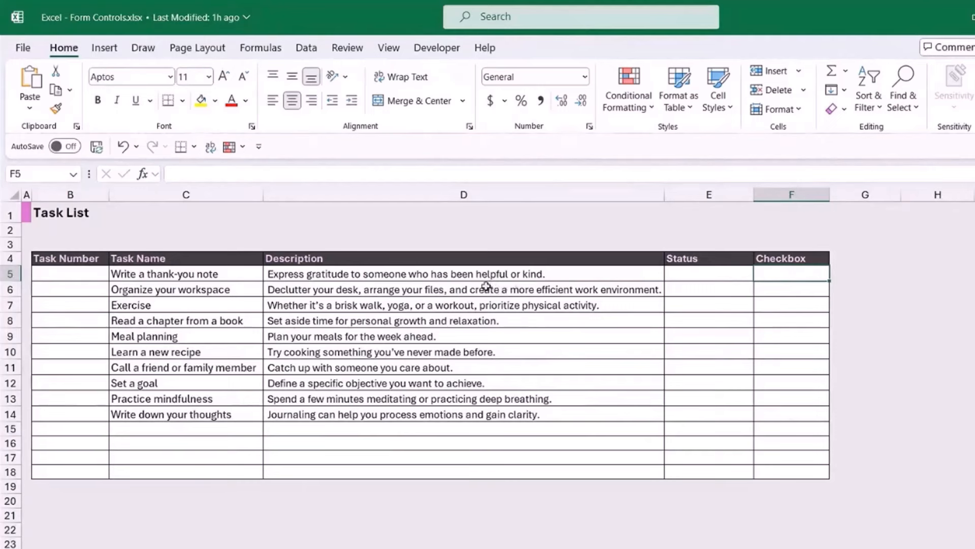
- Enter 1 and 2 in B5:B6 and fill the task numbers down to 10 in B14
click(416, 321)
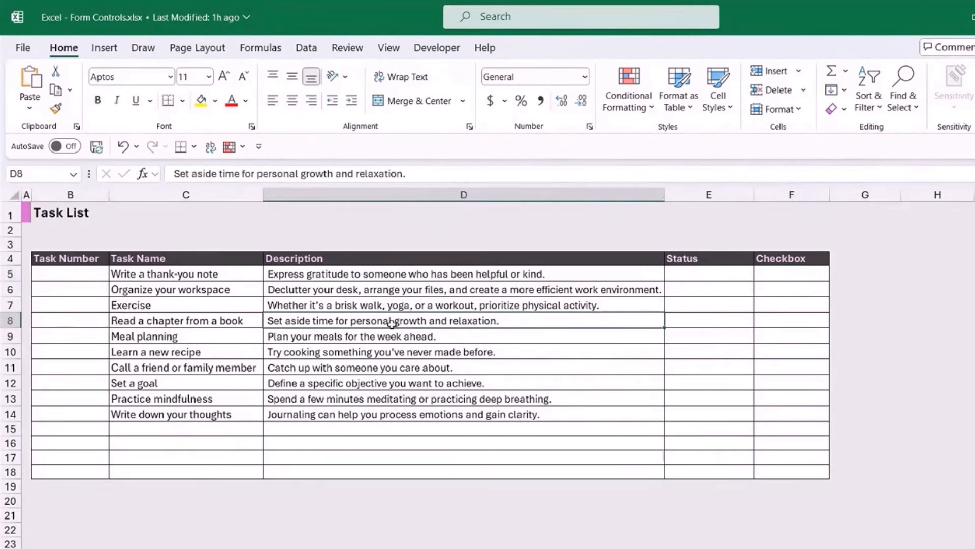
key(Left)
key(Left)
key(Up)
key(Up)
key(Up)
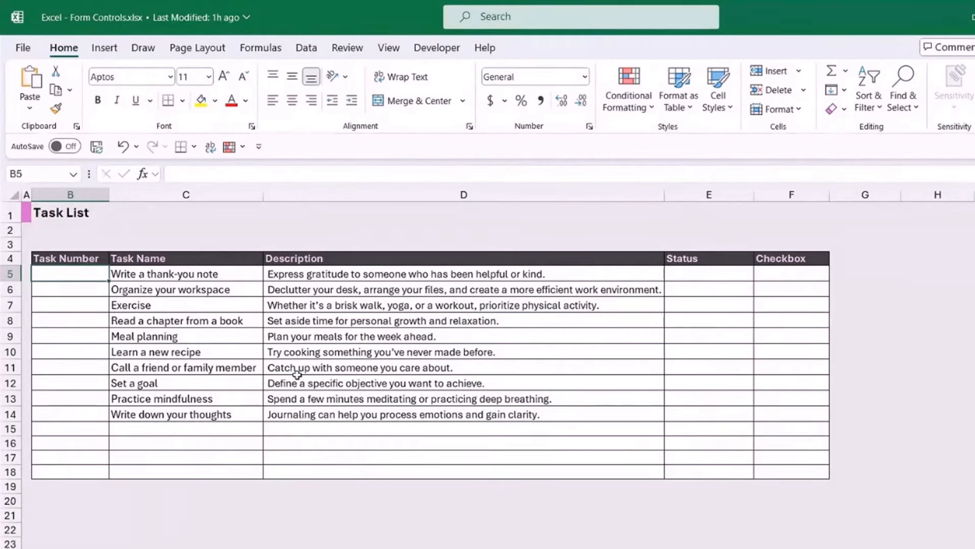
text(1)
key(Return)
text(2)
key(Return)
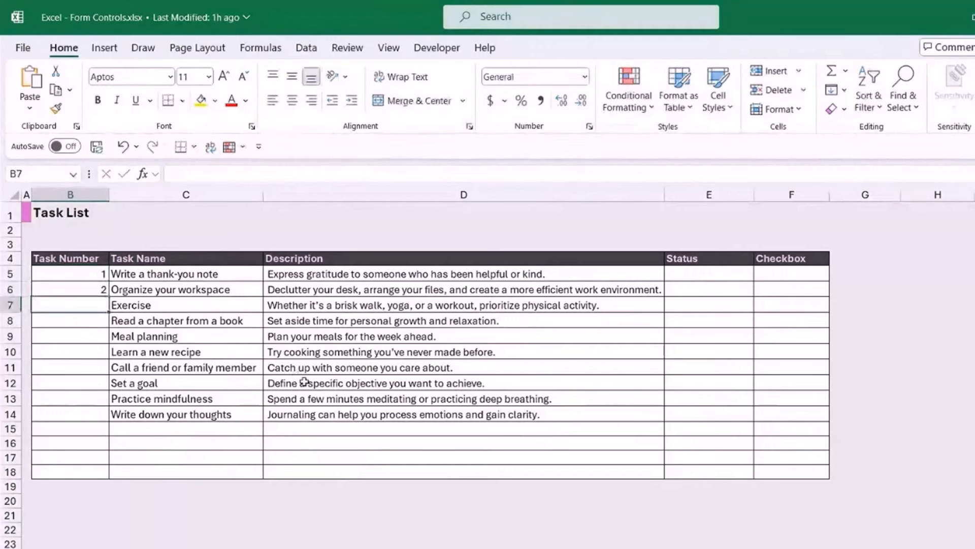
click(208, 381)
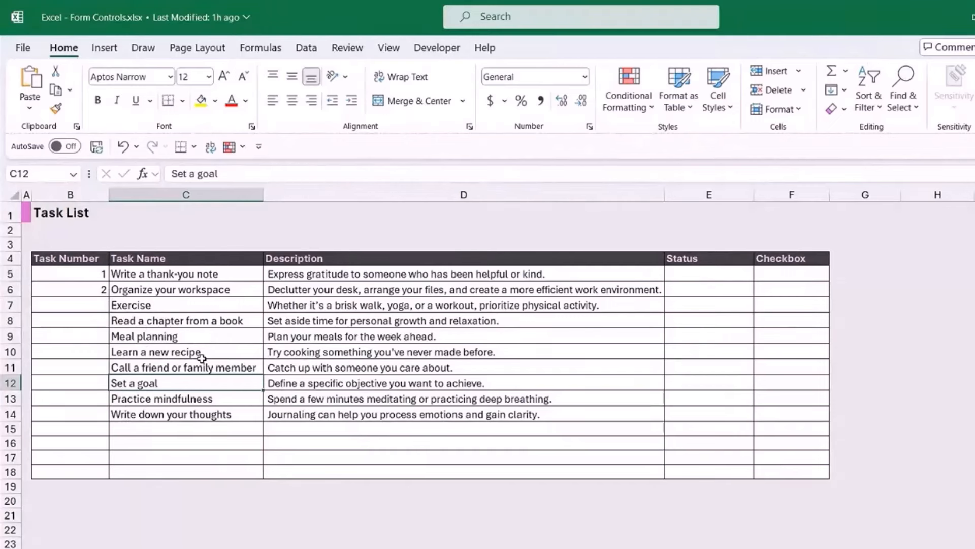
drag(78, 271, 107, 420)
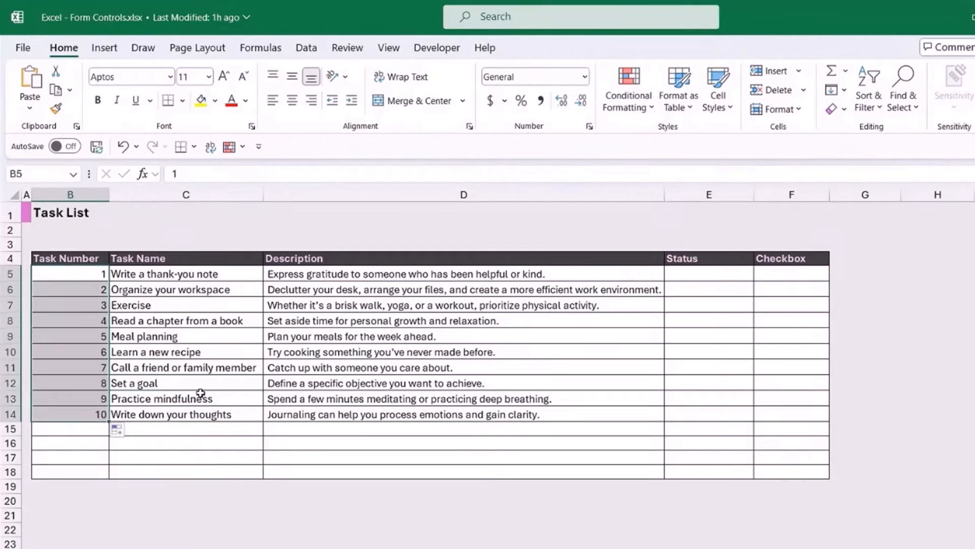
click(185, 340)
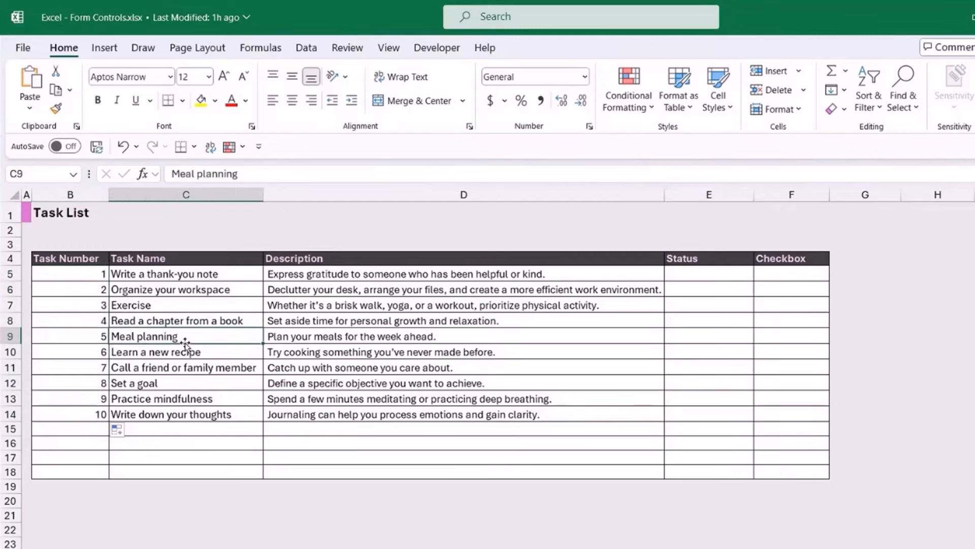
- Insert a blank row above Meal planning and inspect how the manually entered task numbers run around it
click(8, 336)
right_click(8, 336)
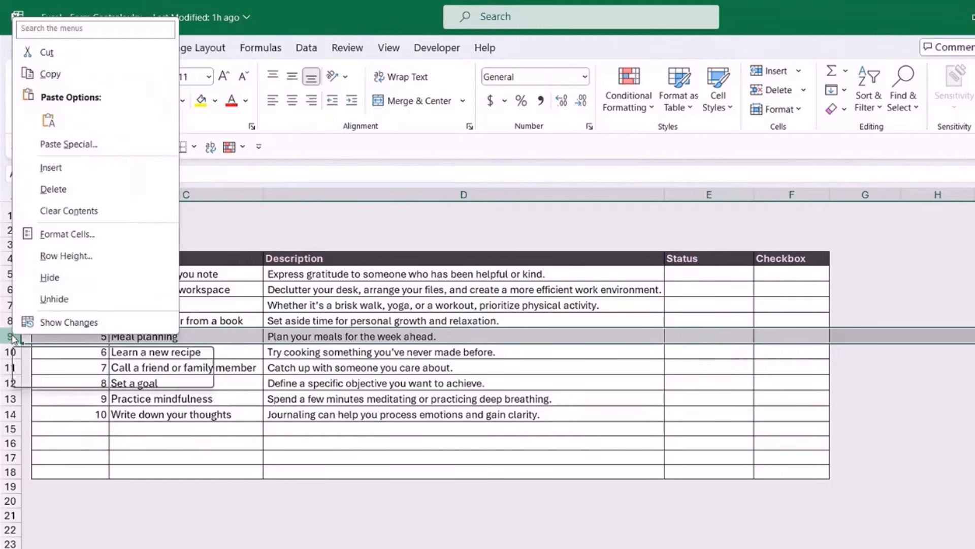
key(Escape)
click(209, 385)
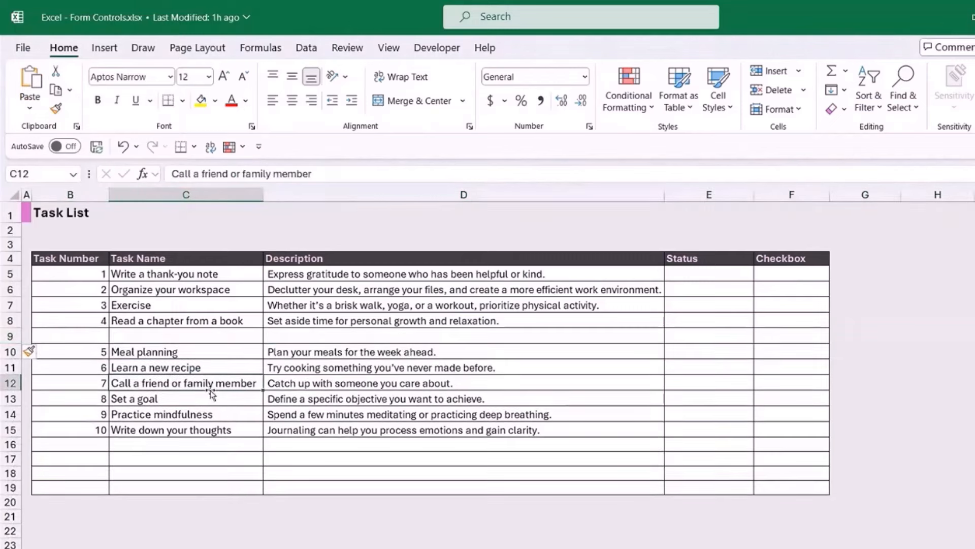
drag(94, 275, 87, 427)
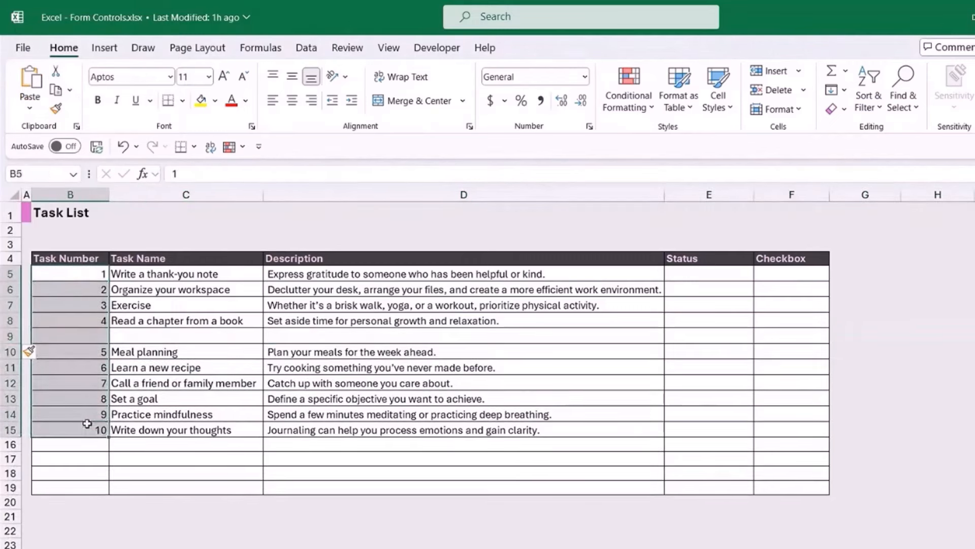
click(95, 337)
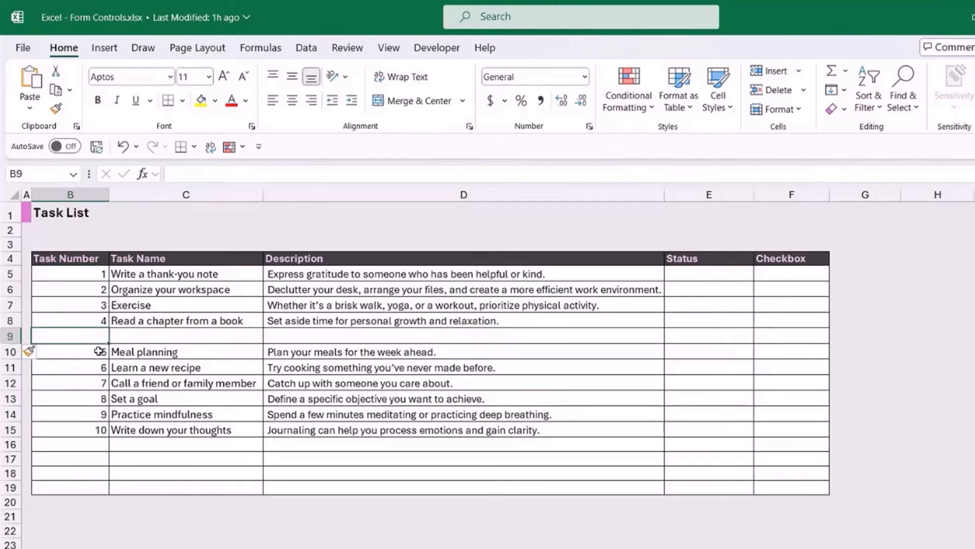
click(98, 352)
click(97, 367)
click(97, 383)
click(97, 414)
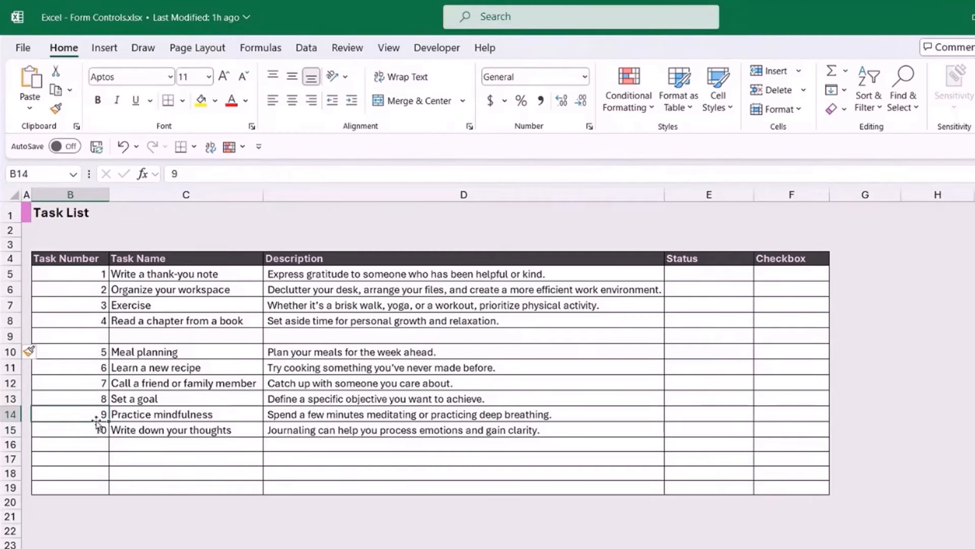
- Delete the blank row 9 above Meal planning
click(10, 336)
right_click(10, 338)
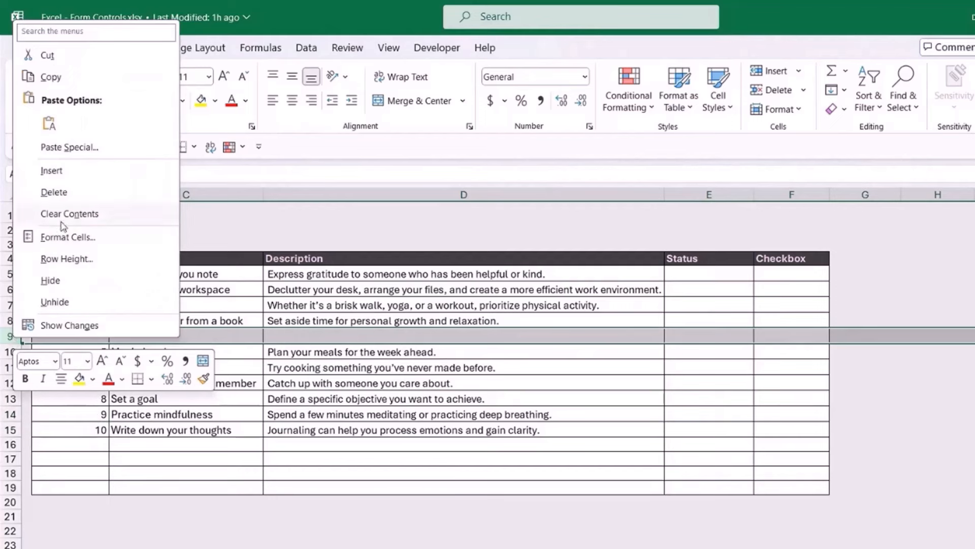
click(63, 194)
click(156, 383)
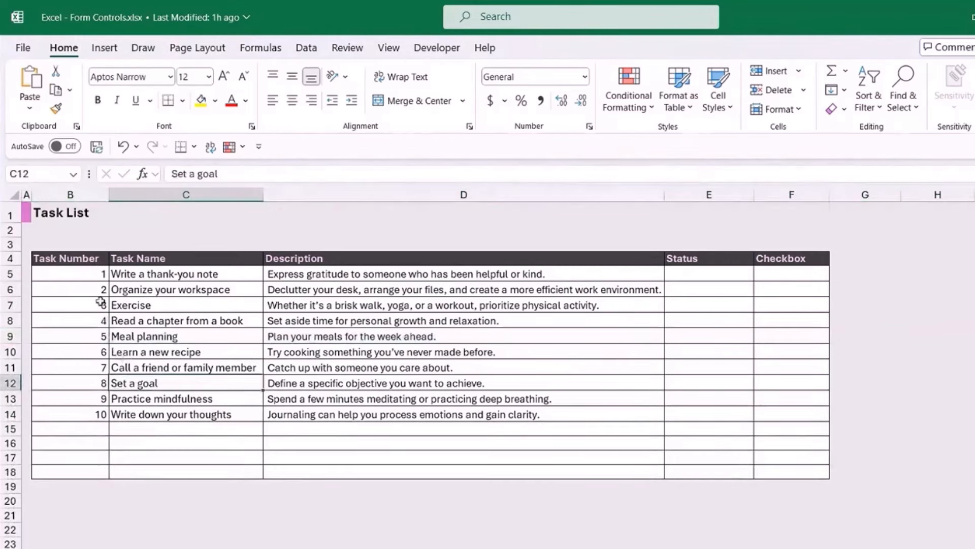
- Clear the manually entered task numbers from B5:B14
drag(86, 277, 87, 412)
key(Delete)
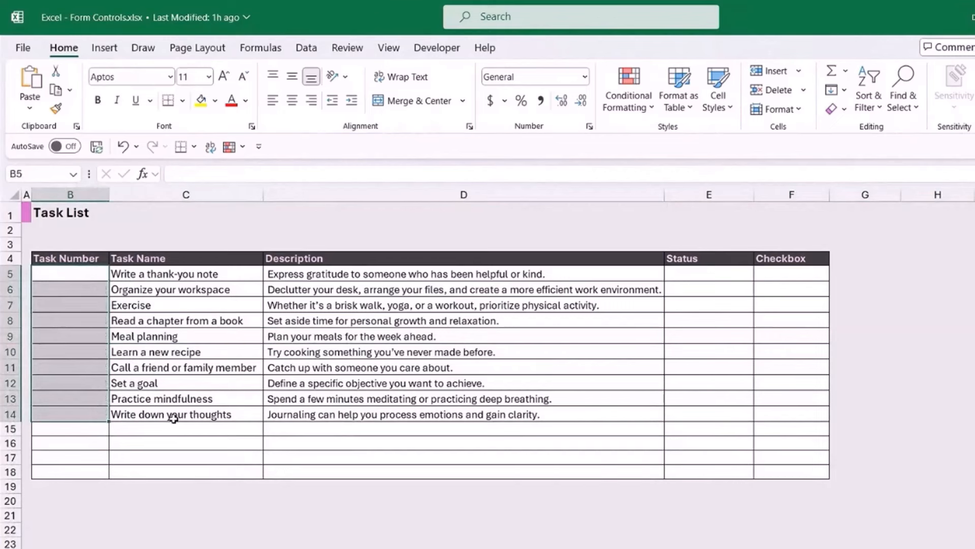
click(188, 372)
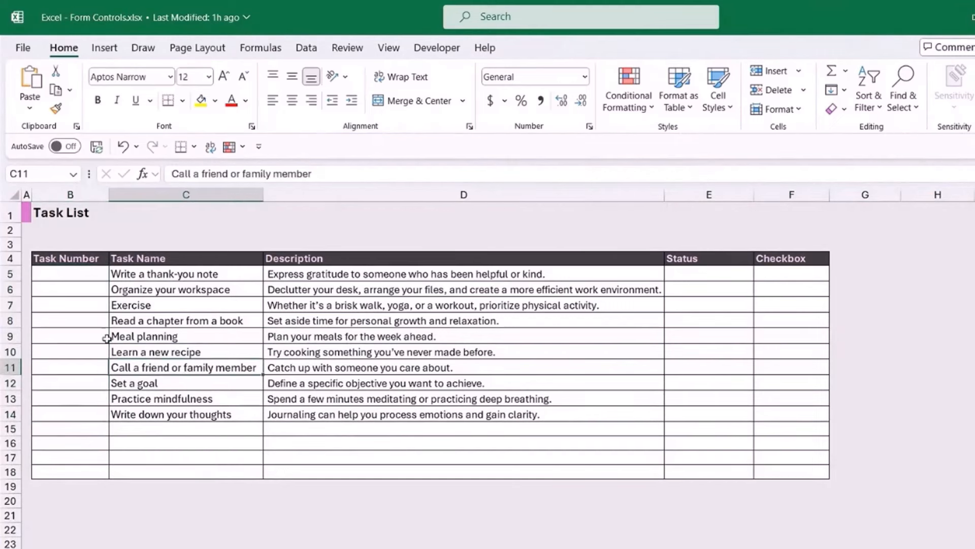
- Number the ten tasks dynamically by entering =SEQUENCE(10) in B5
click(84, 271)
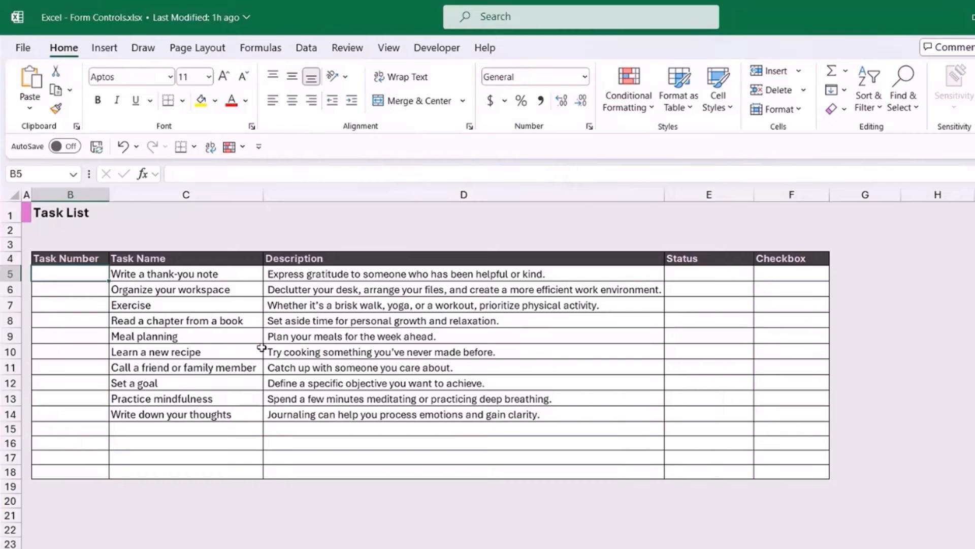
text(=SEQ)
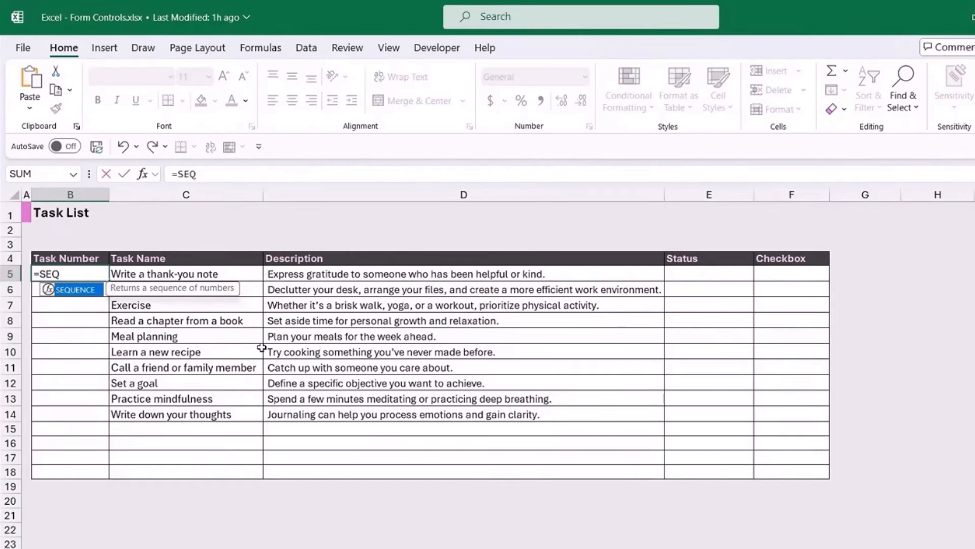
key(Tab)
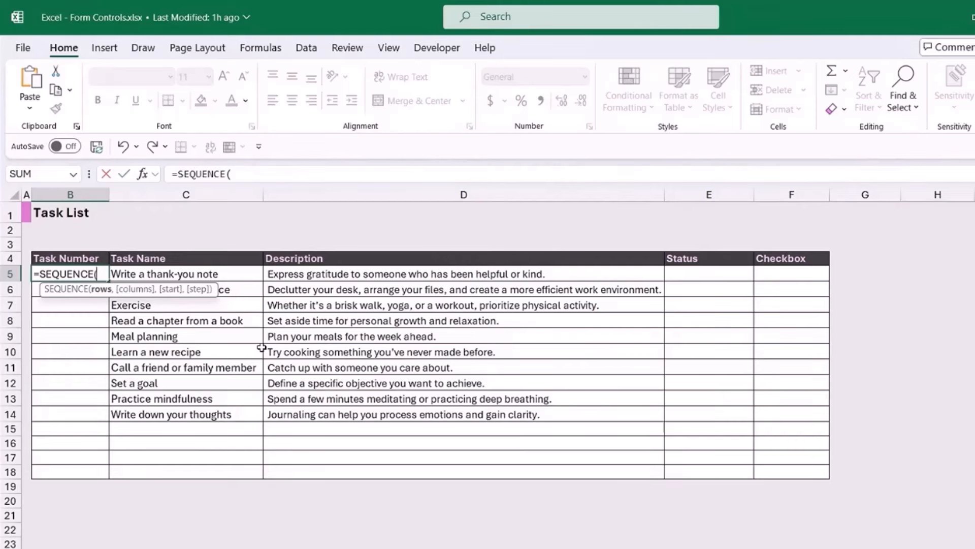
text(10)
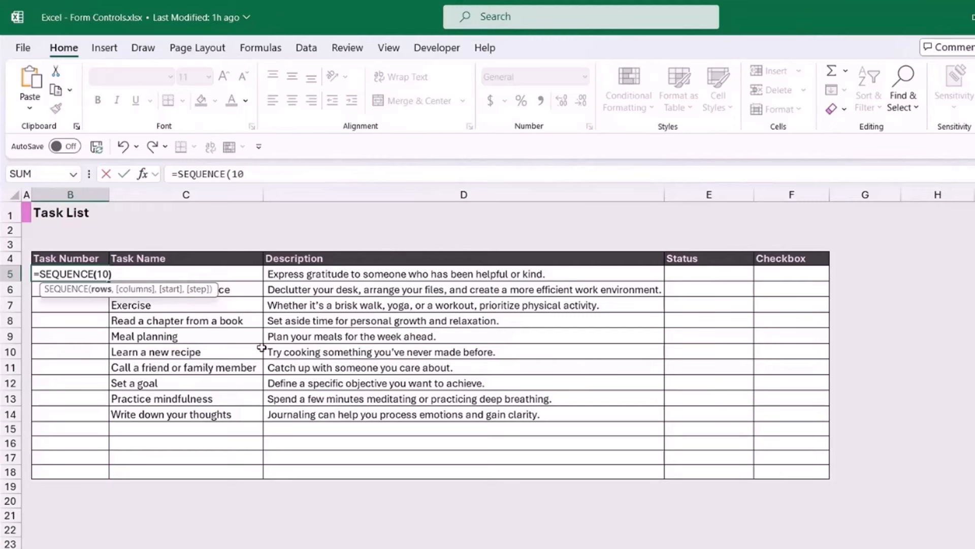
text())
key(Return)
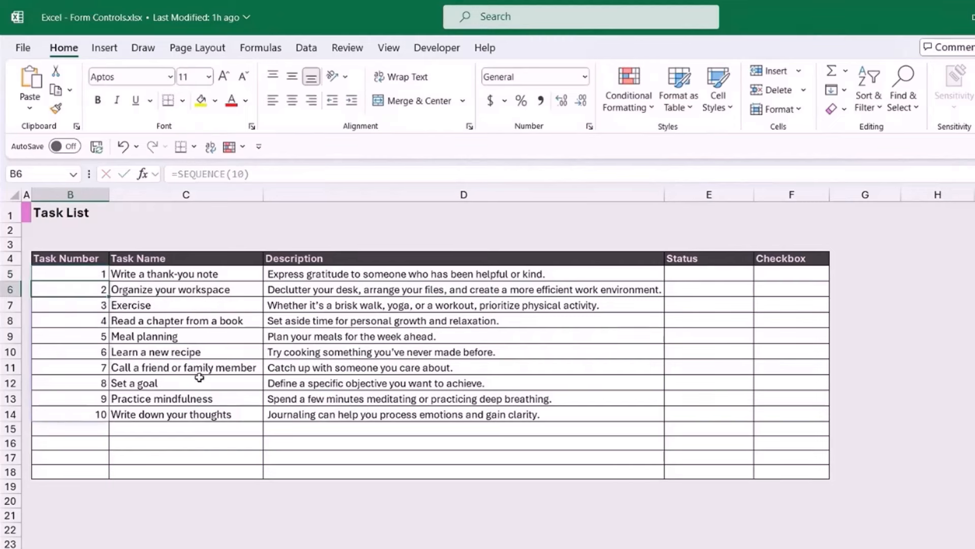
- Insert a new row above Meal planning to test the SEQUENCE numbering, checking row 9 and the last task's number
right_click(10, 336)
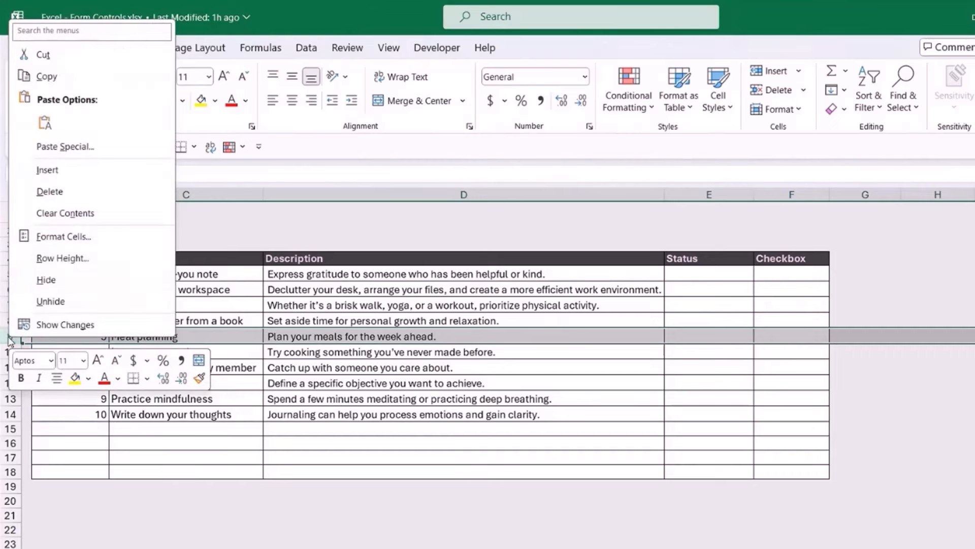
click(48, 169)
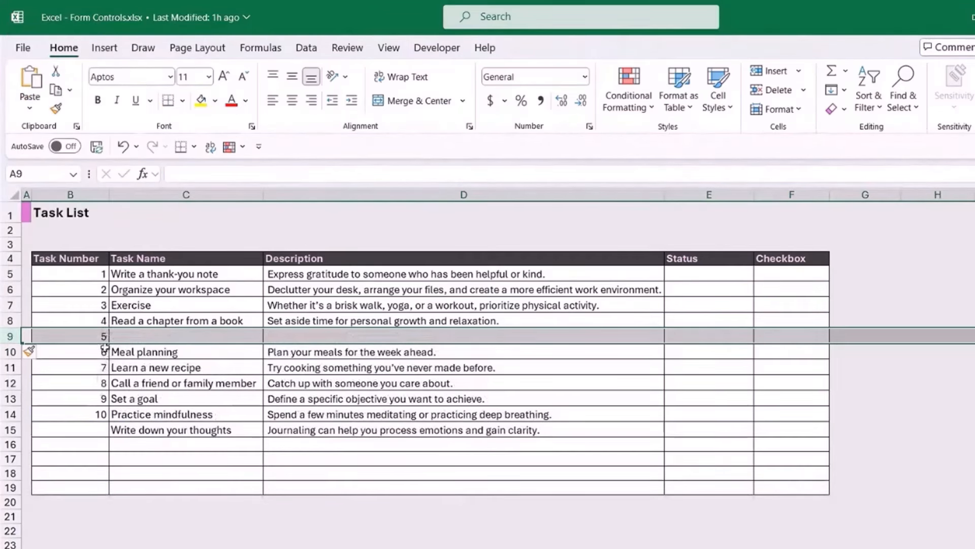
click(115, 337)
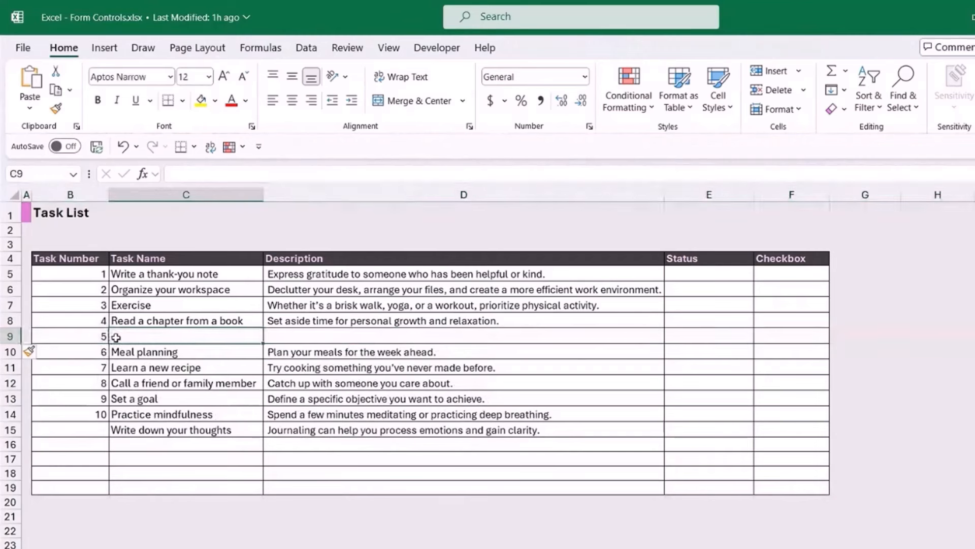
click(104, 429)
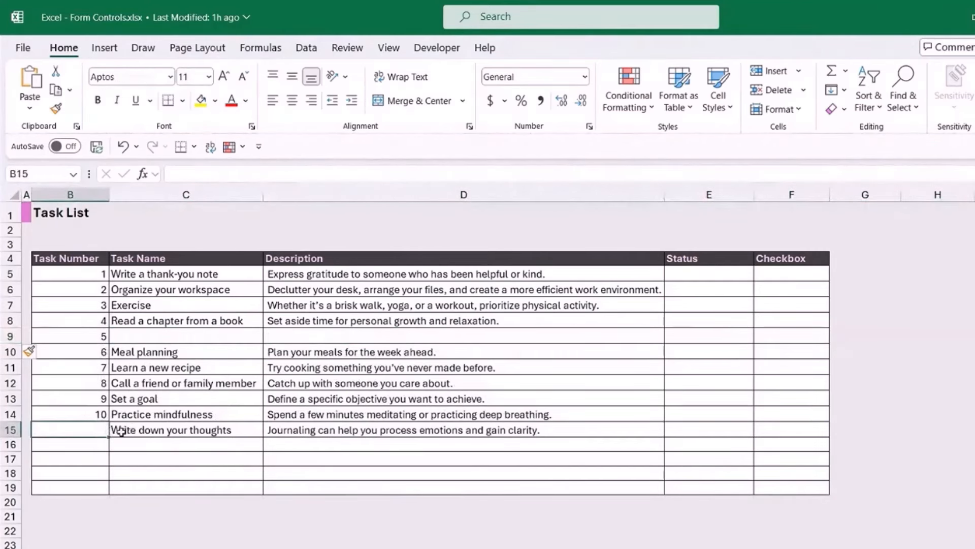
- Undo the row insertion above Meal planning and clear the SEQUENCE formula from B5
click(123, 147)
click(123, 147)
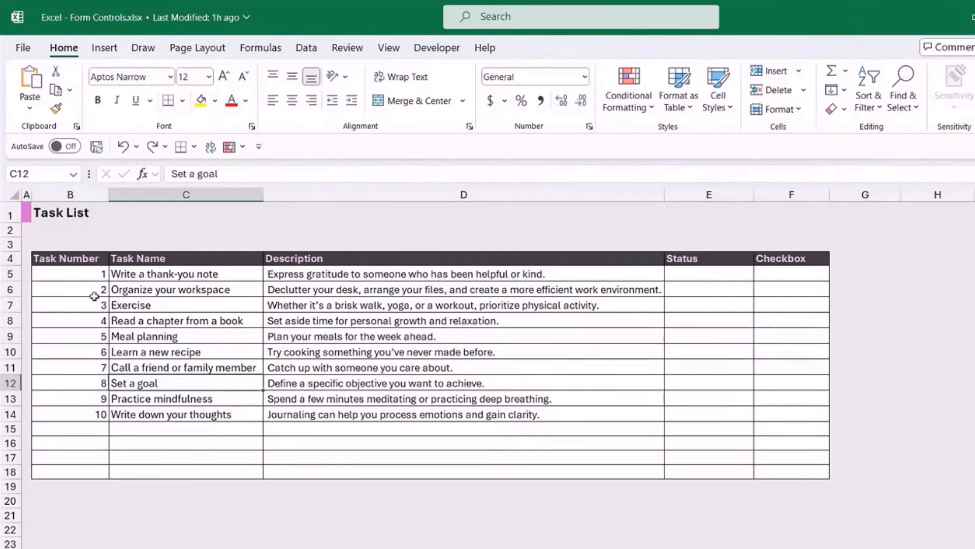
click(83, 274)
key(Delete)
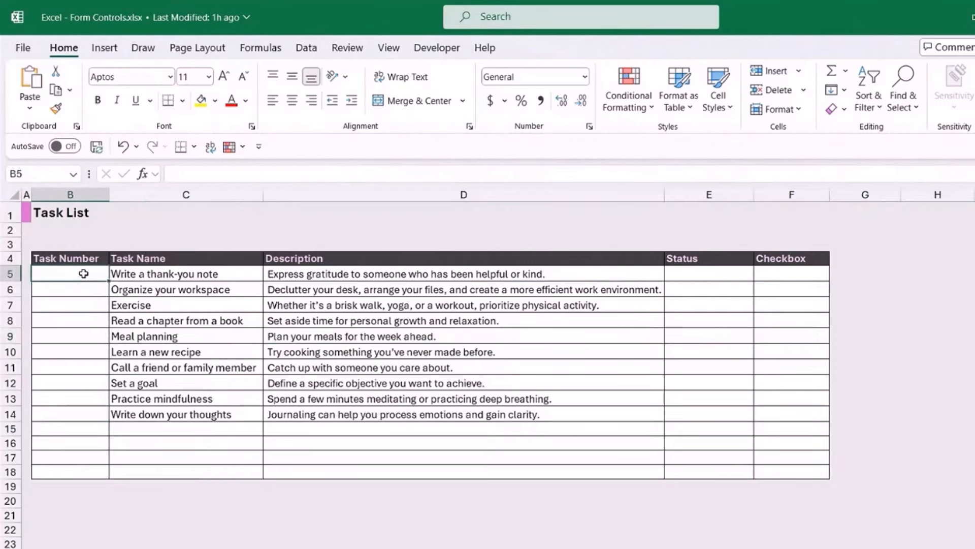
- Number the tasks from the filled Task Name cells by entering =SEQUENCE(COUNTA(C:C)) in B5
text(=SEQUE)
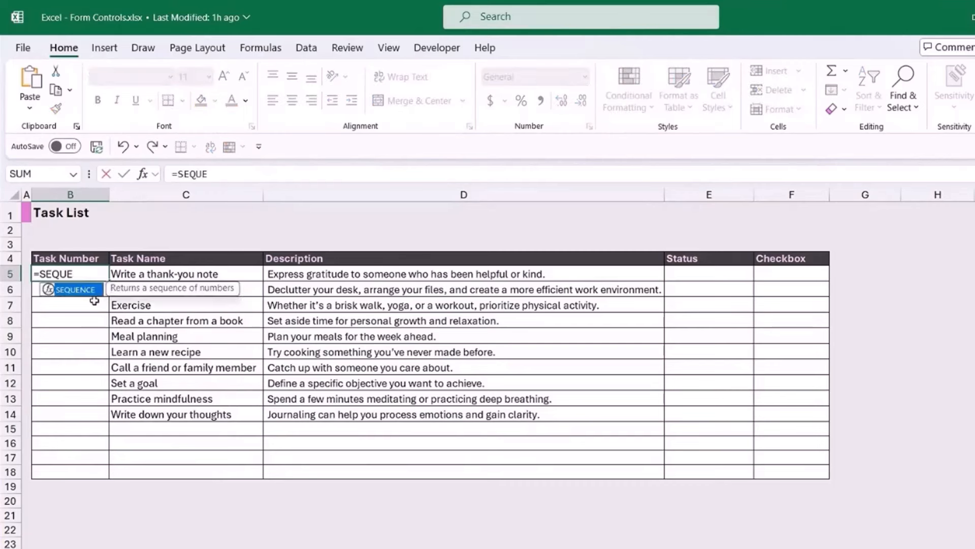
key(Tab)
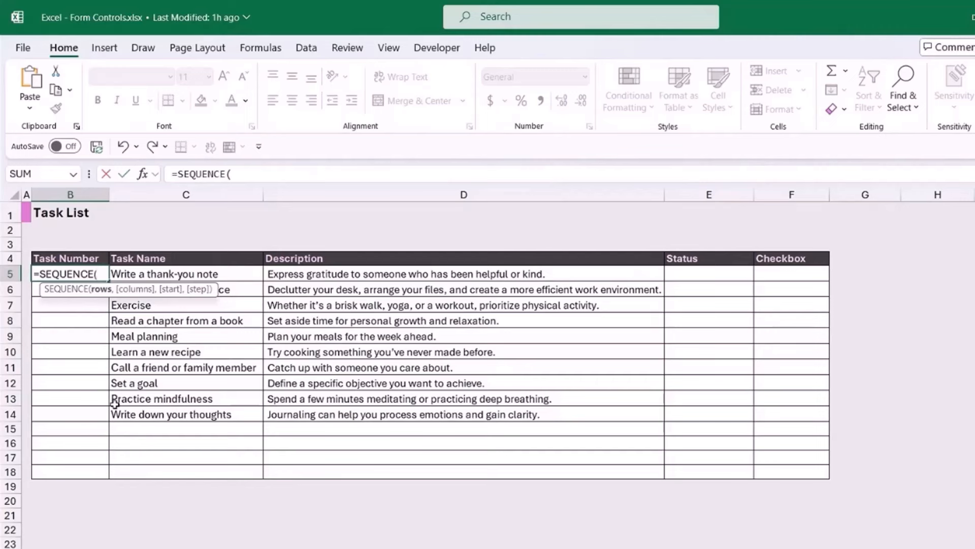
text(COUNTA)
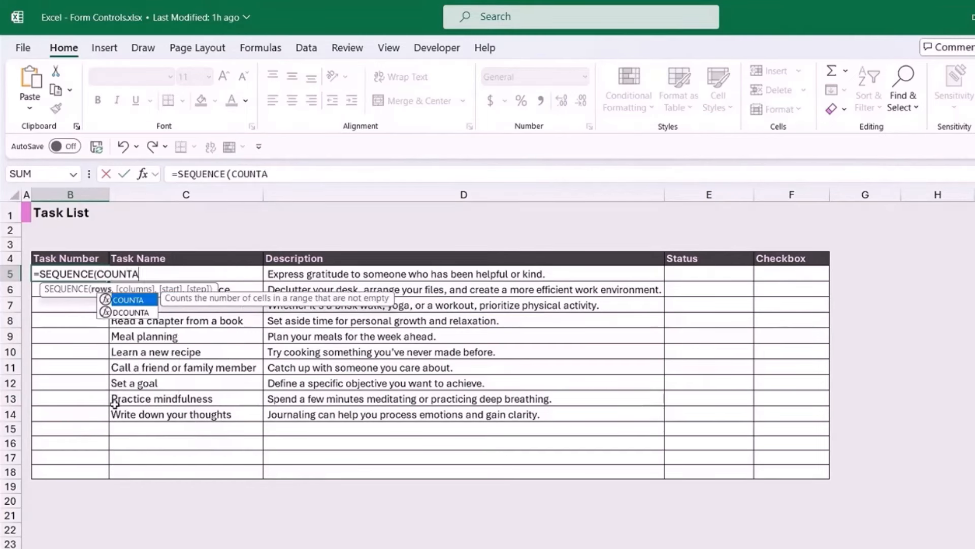
text(()
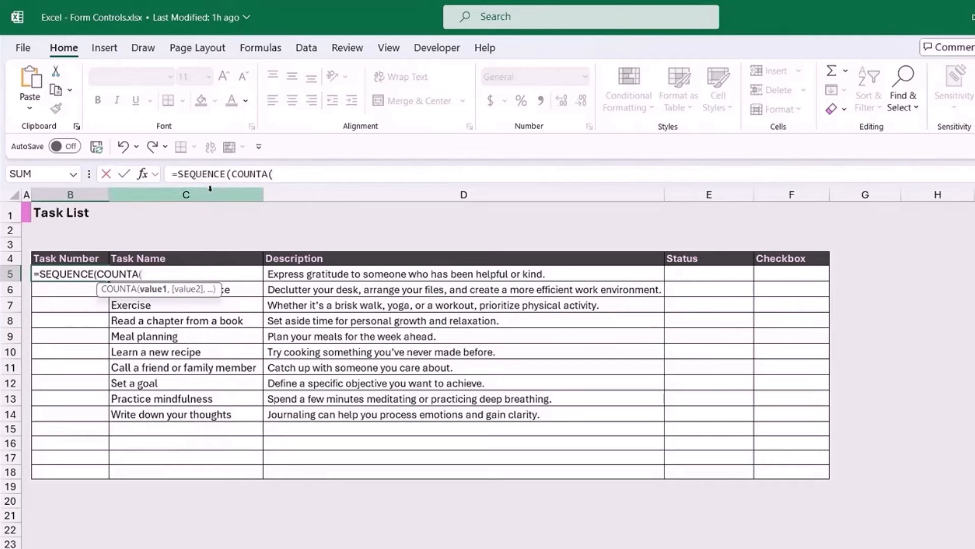
click(210, 189)
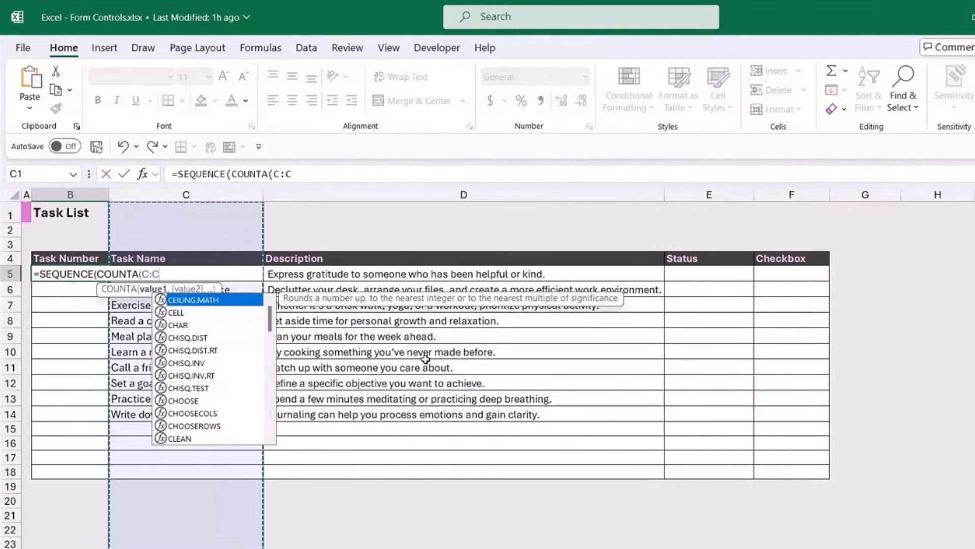
text())
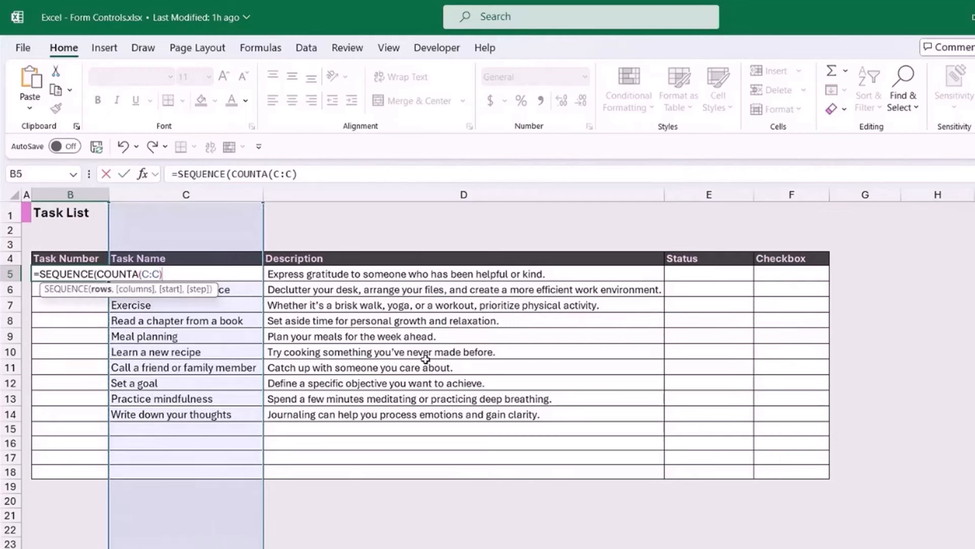
key(Return)
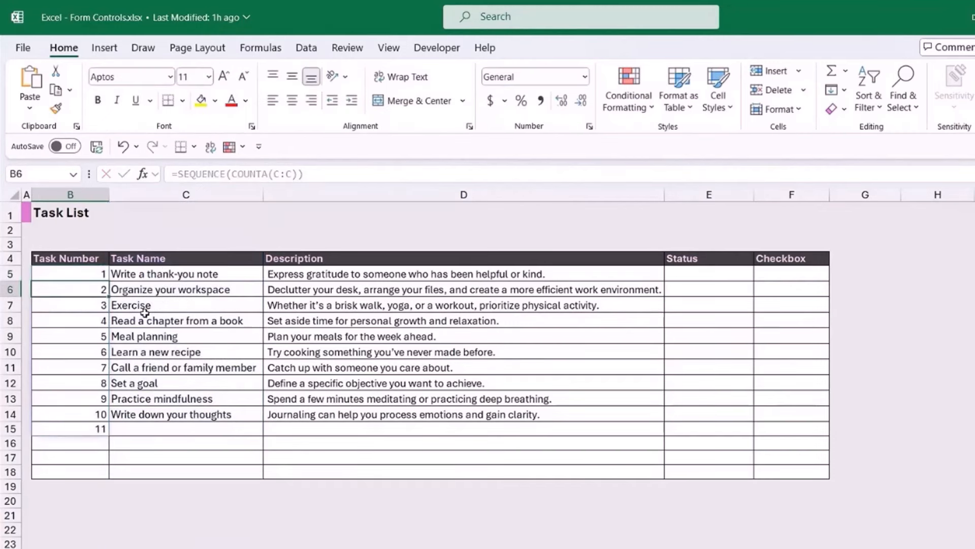
- Test the automatic numbering with placeholder tasks sdkjfdsjf in C15 and sdlkfskd in C16, and undo both entries
click(129, 428)
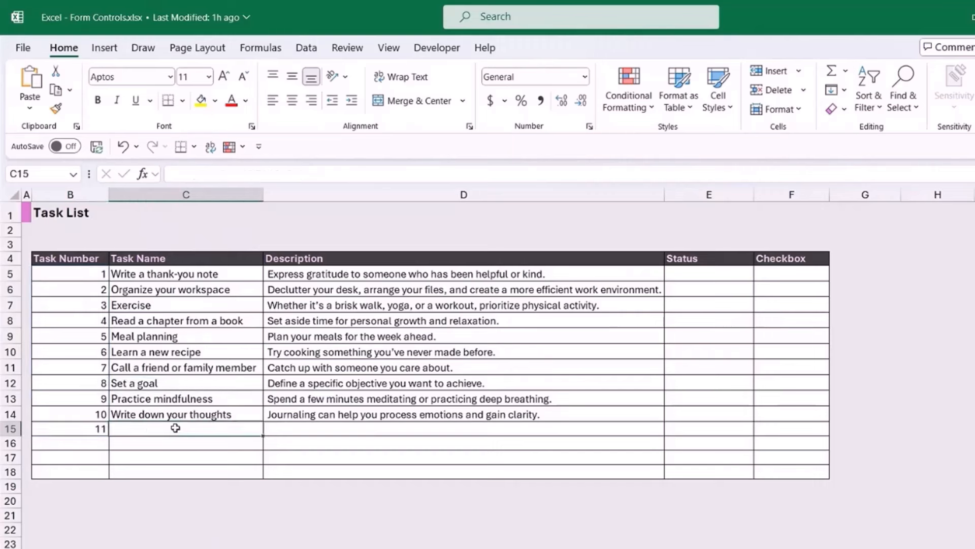
text(sdkjfdsjf)
key(Return)
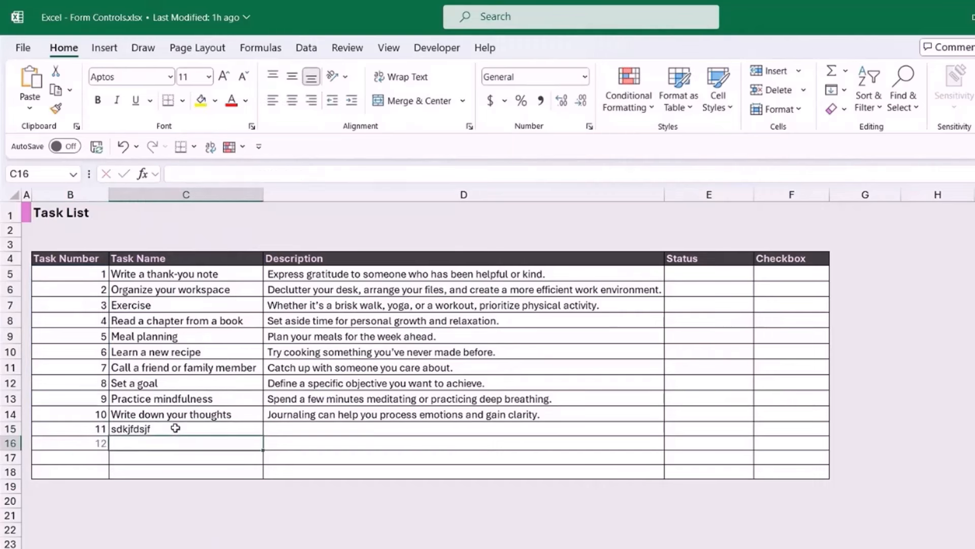
text(sdlkfskd)
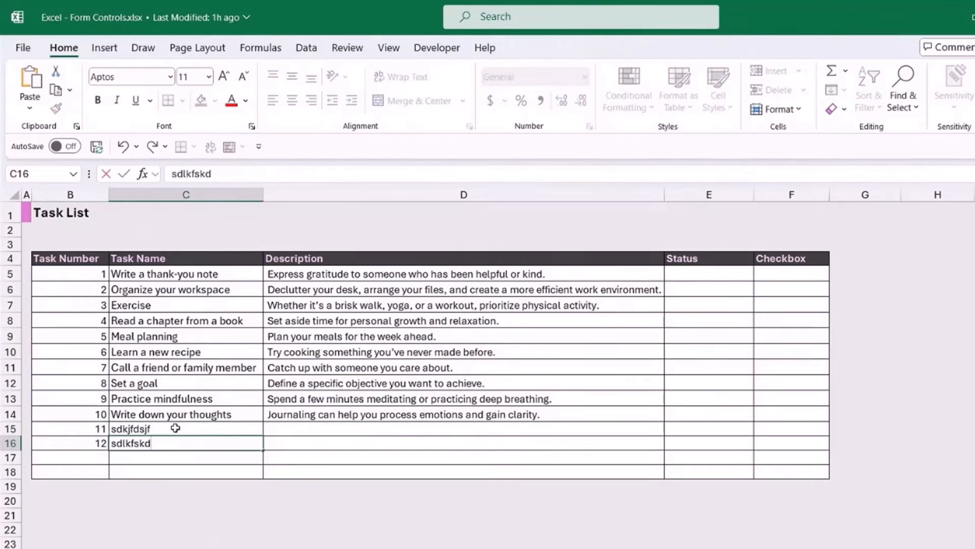
key(Return)
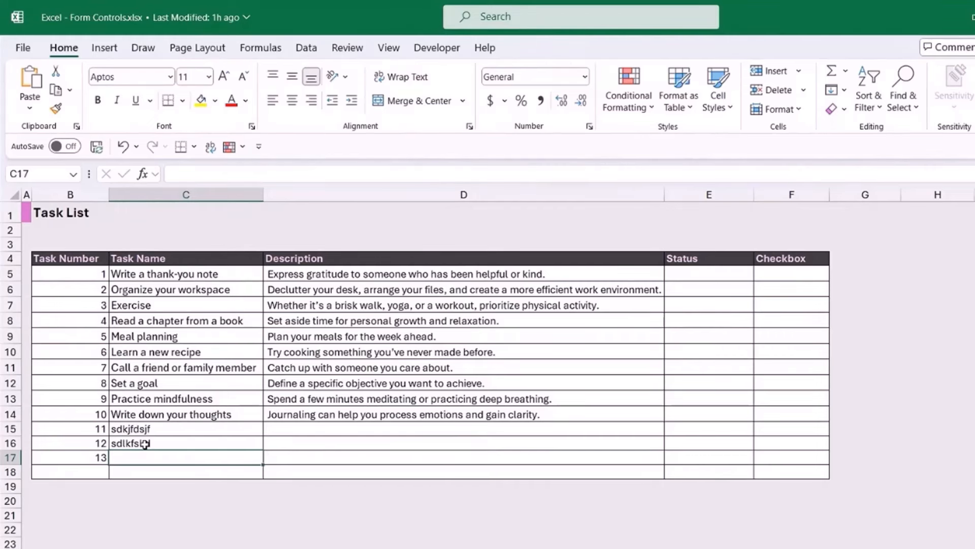
click(122, 148)
click(123, 147)
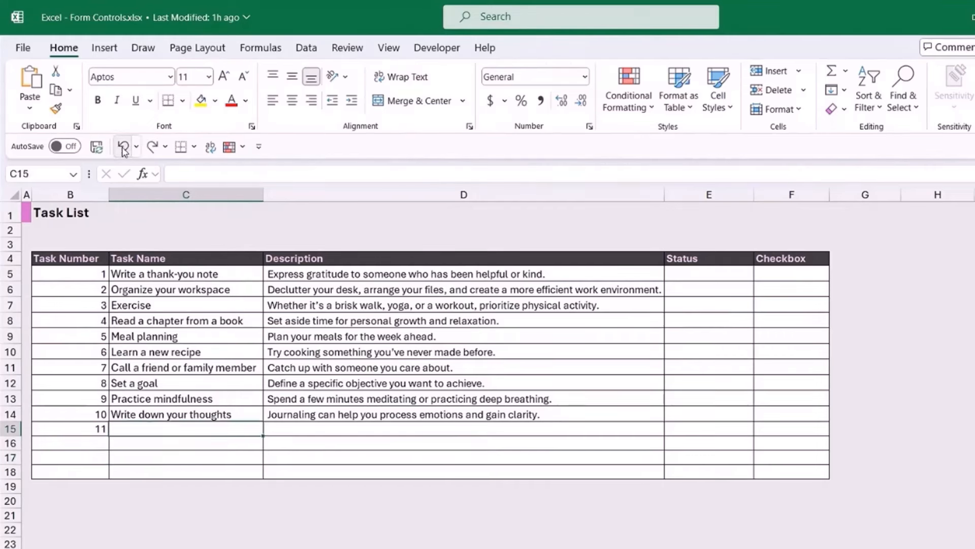
- Exclude the column header from the count by changing the B5 formula to =SEQUENCE(COUNTA(C:C)-1)
click(91, 272)
click(307, 174)
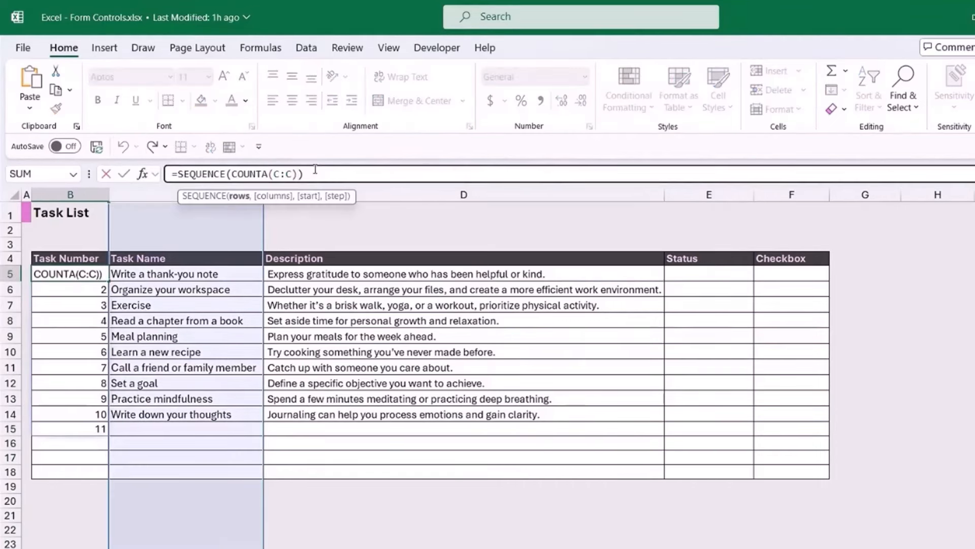
text(-1)
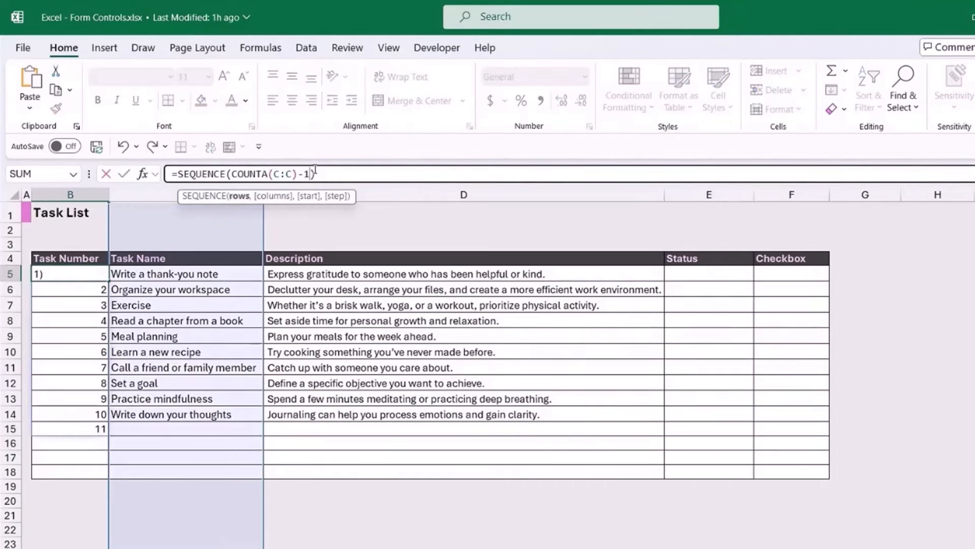
key(Return)
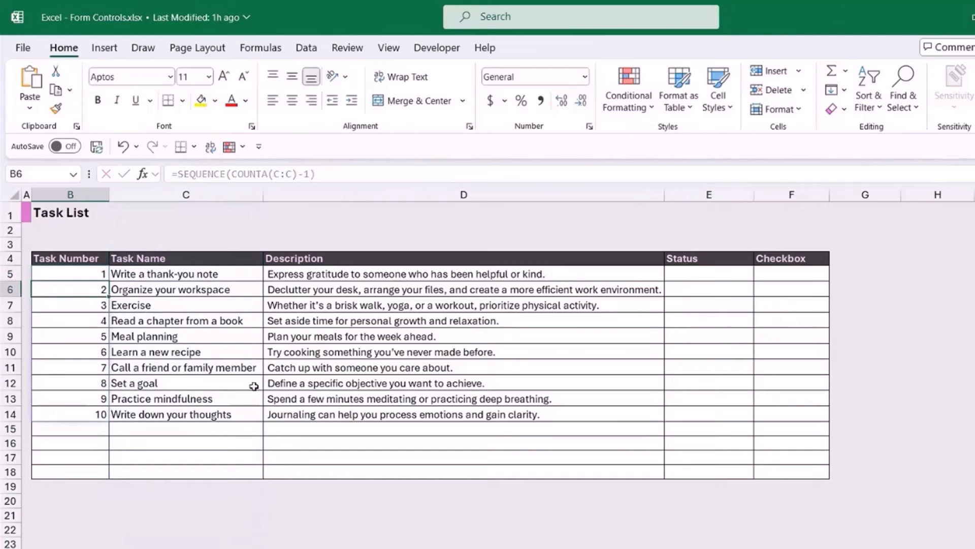
- Add Meditate as a new task in C15 to test the corrected numbering formula
click(172, 430)
text(Media)
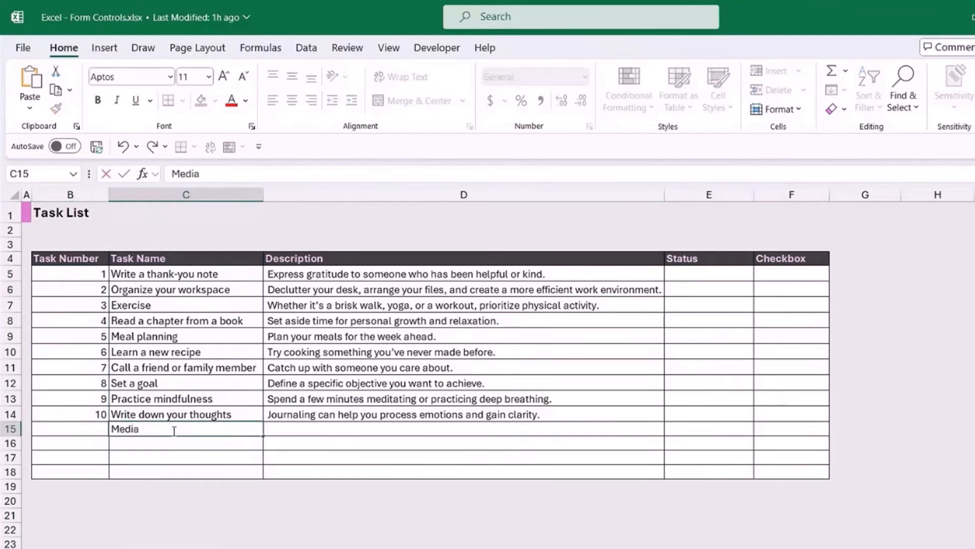
key(BackSpace)
text(tate)
key(Return)
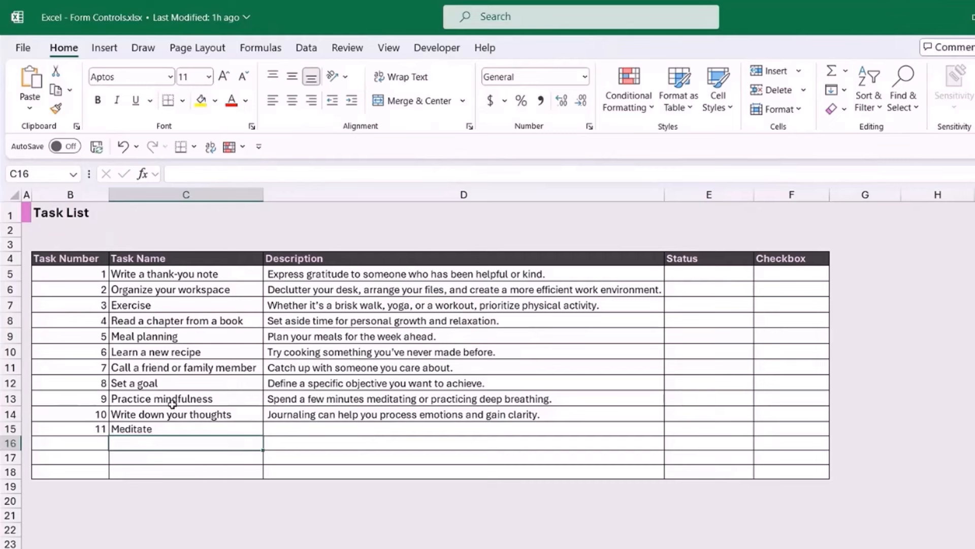
- Clear the Meditate test entry from B15:C15 and inspect the numbering formula in B5 and B8
drag(69, 429, 155, 430)
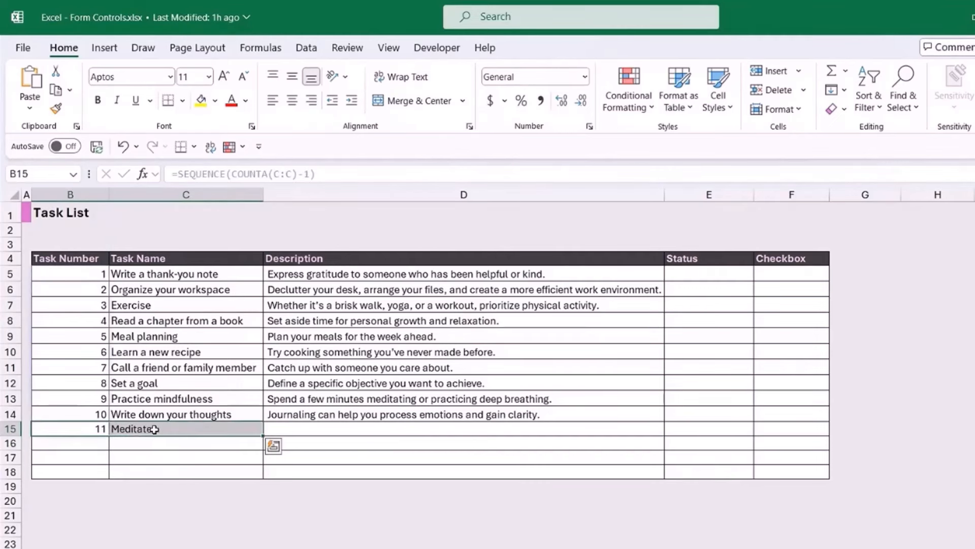
key(Delete)
click(147, 337)
click(80, 283)
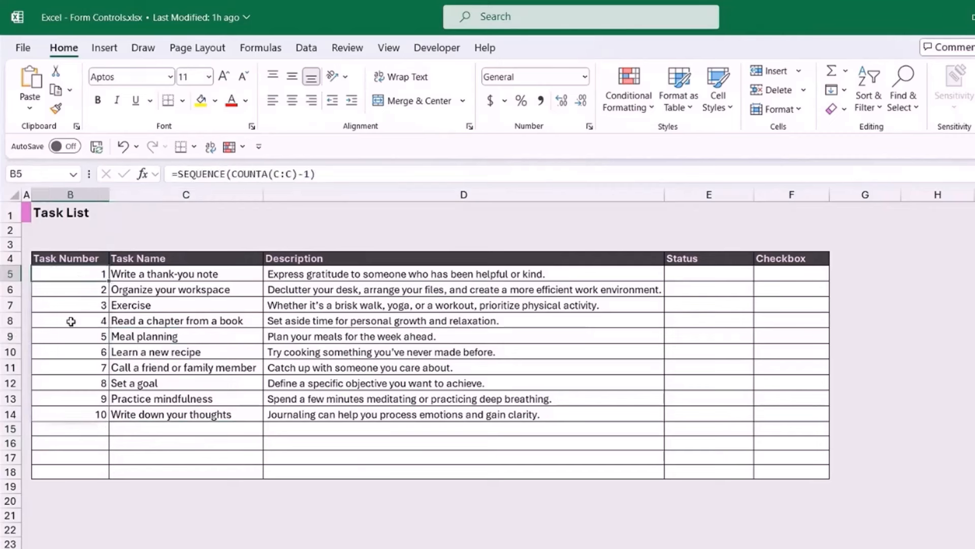
click(69, 321)
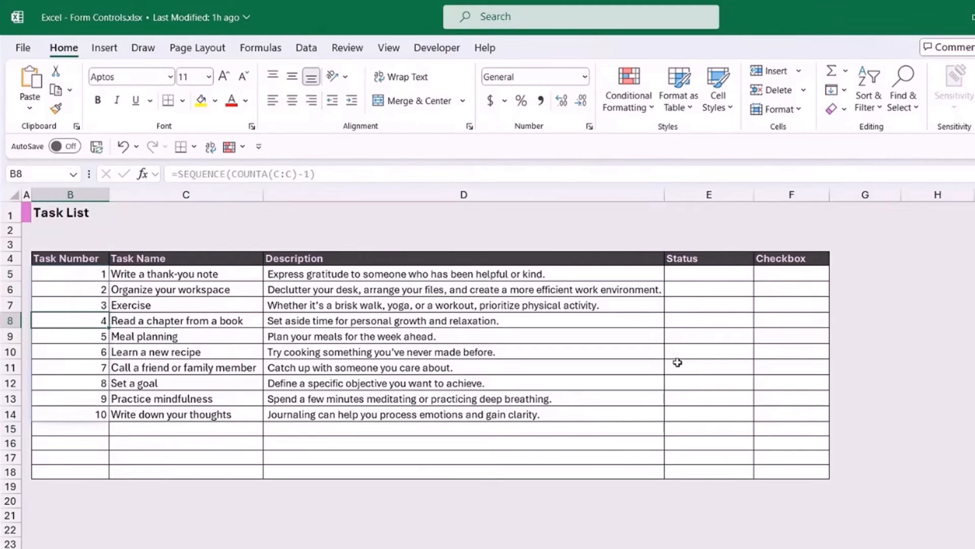
- Insert a checkbox in F5 for the Write a thank-you note task
click(898, 295)
click(798, 274)
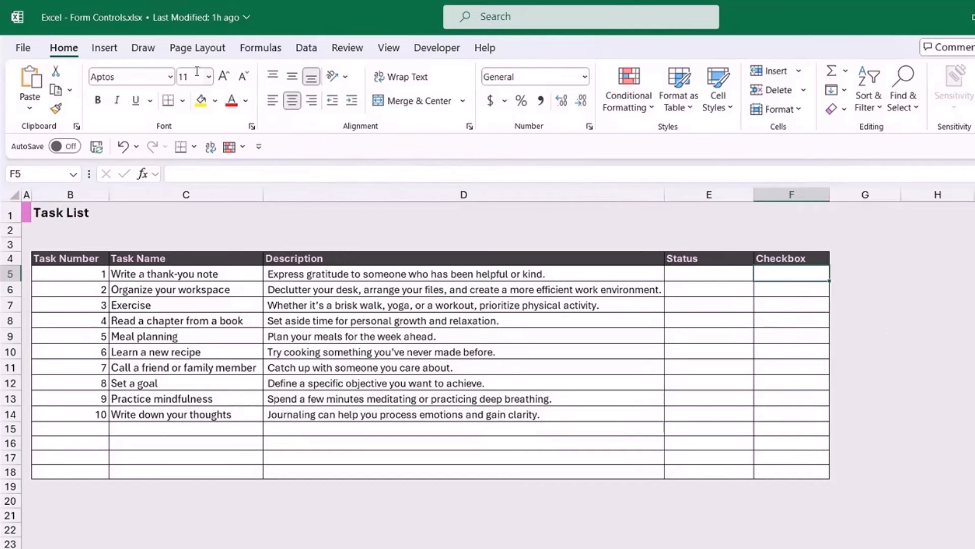
click(115, 51)
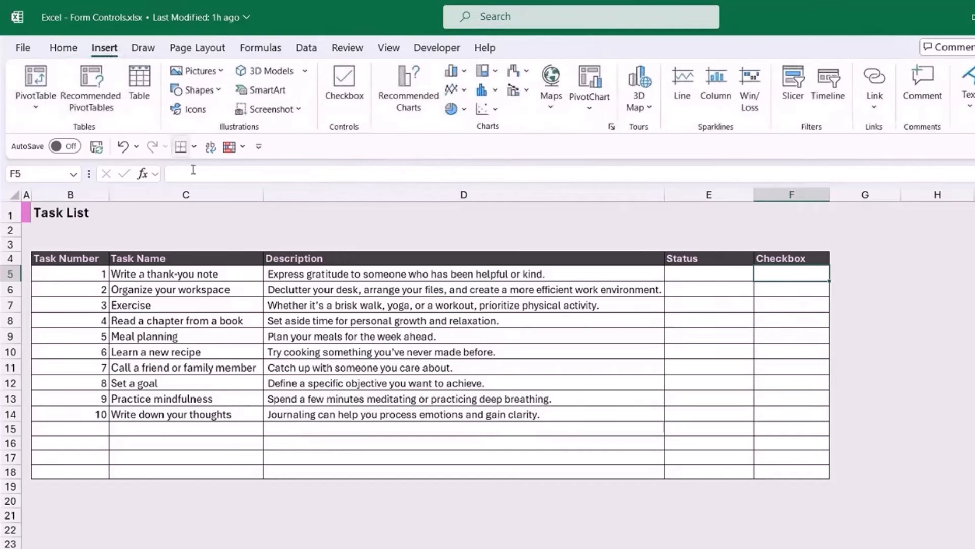
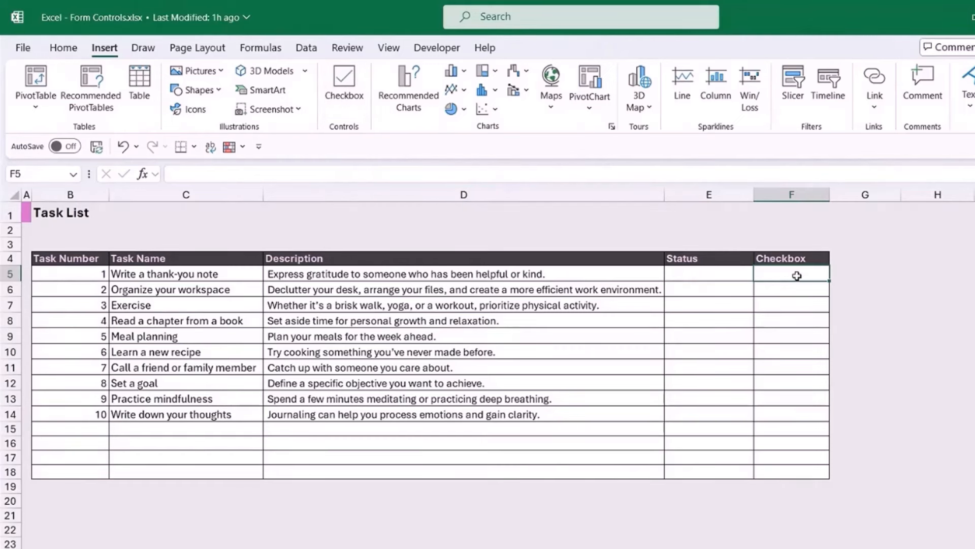
click(352, 85)
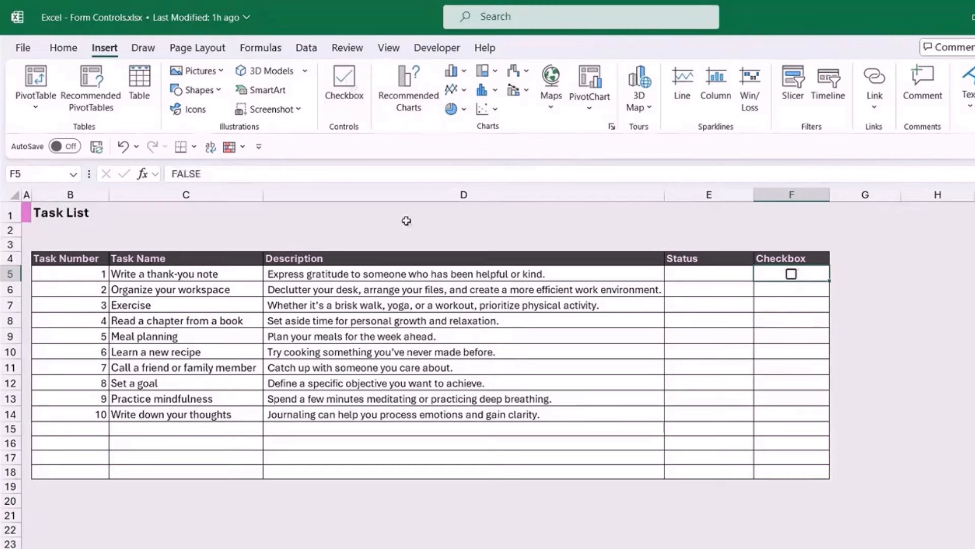
click(947, 333)
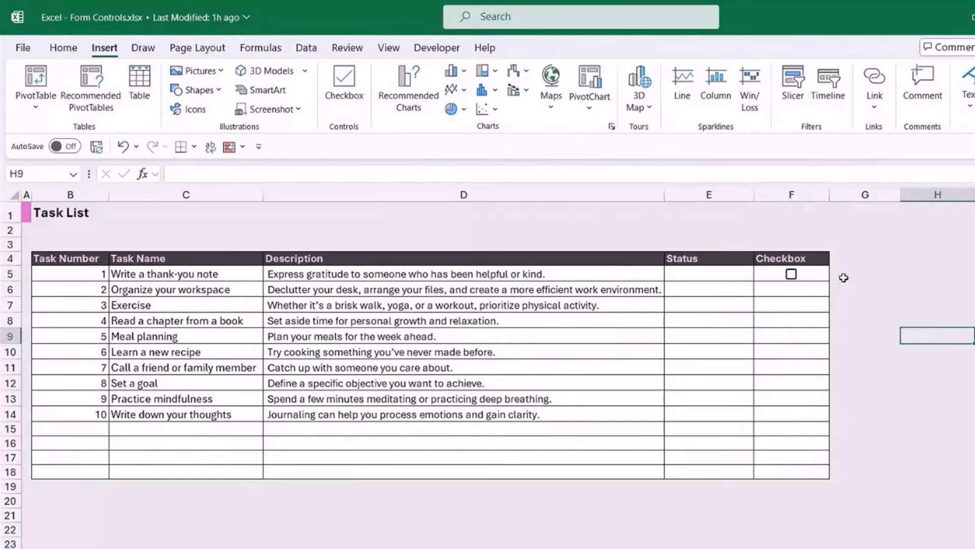
- Right-align the checkbox within cell F5
click(808, 274)
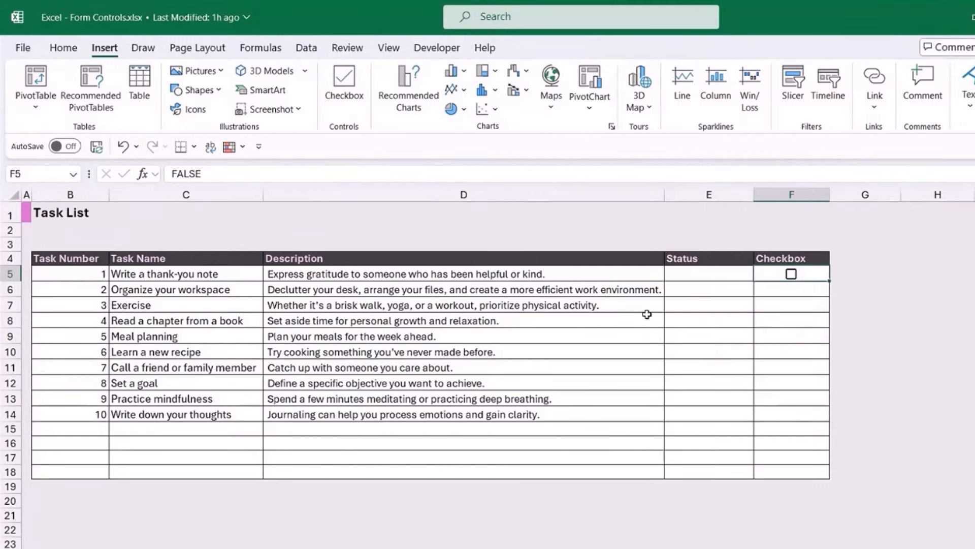
click(71, 50)
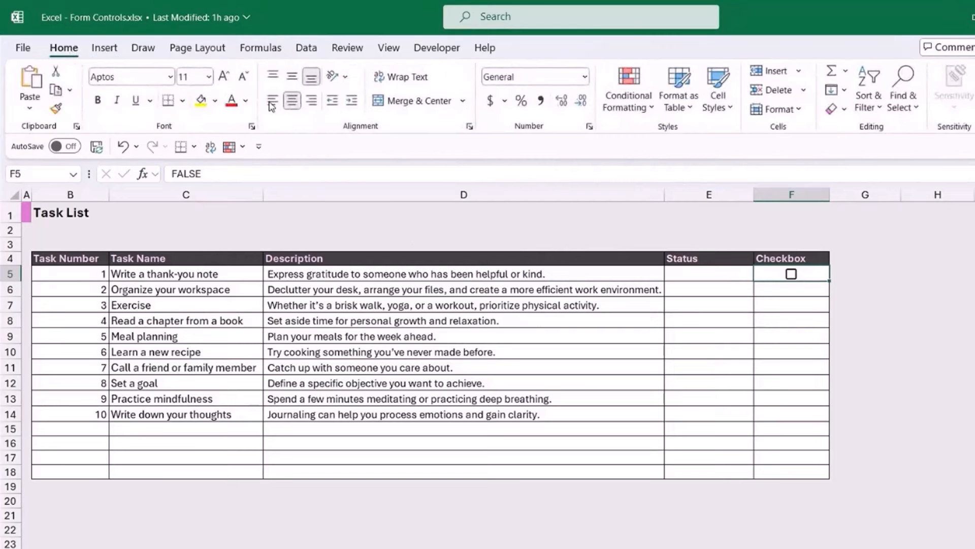
click(311, 100)
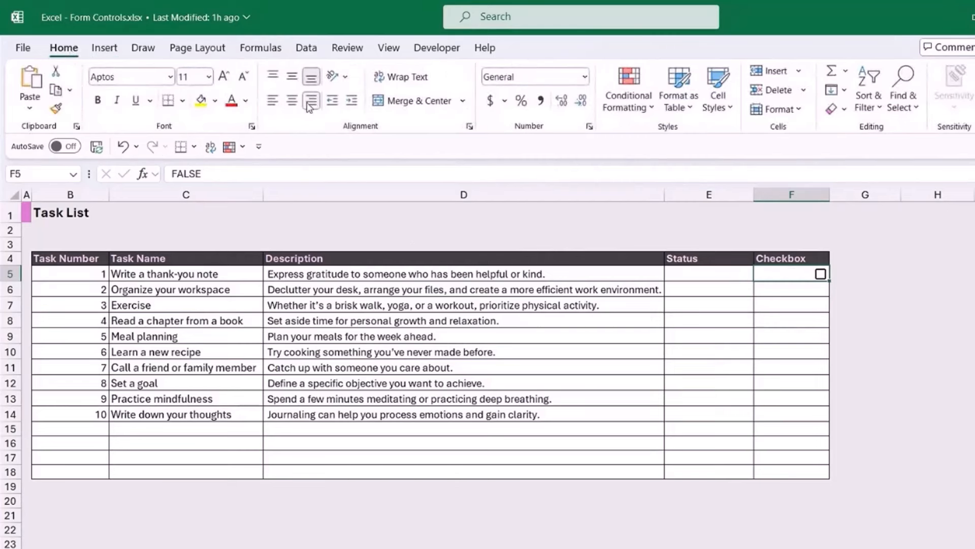
- Center the checkbox in F5 and fill it down the Checkbox column through F18
click(292, 101)
click(892, 347)
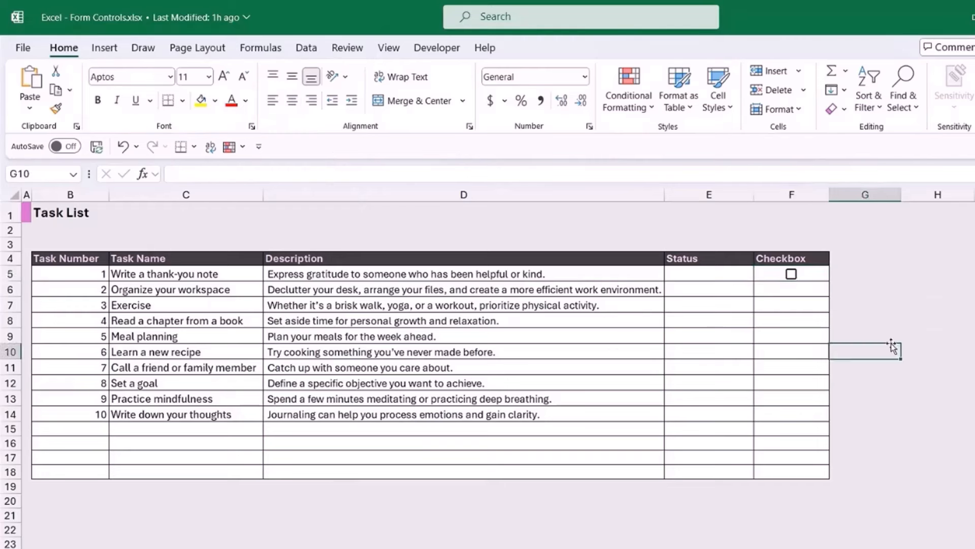
click(802, 274)
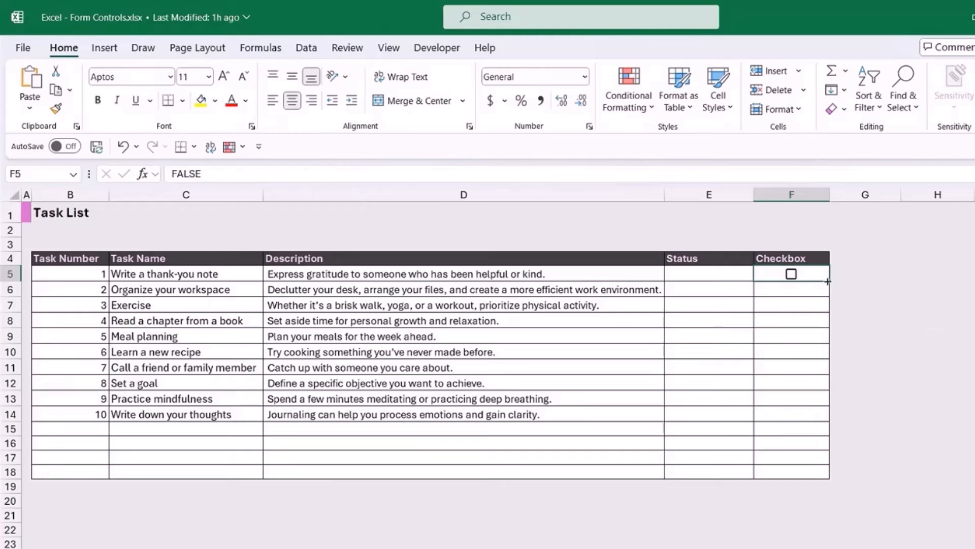
drag(828, 281, 841, 476)
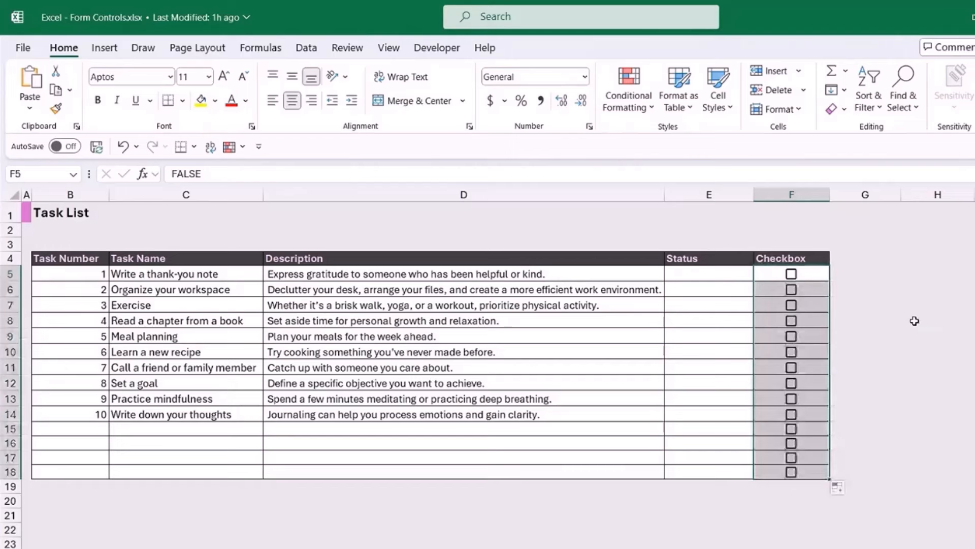
click(914, 321)
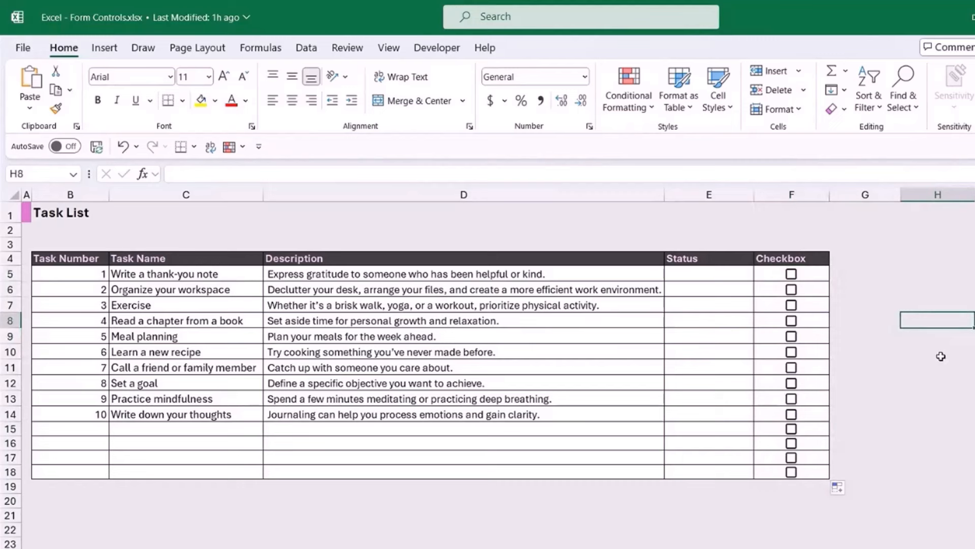
- Change the font color of the checkboxes in F5:F18 to a dark purple theme color
click(809, 273)
drag(809, 274, 815, 472)
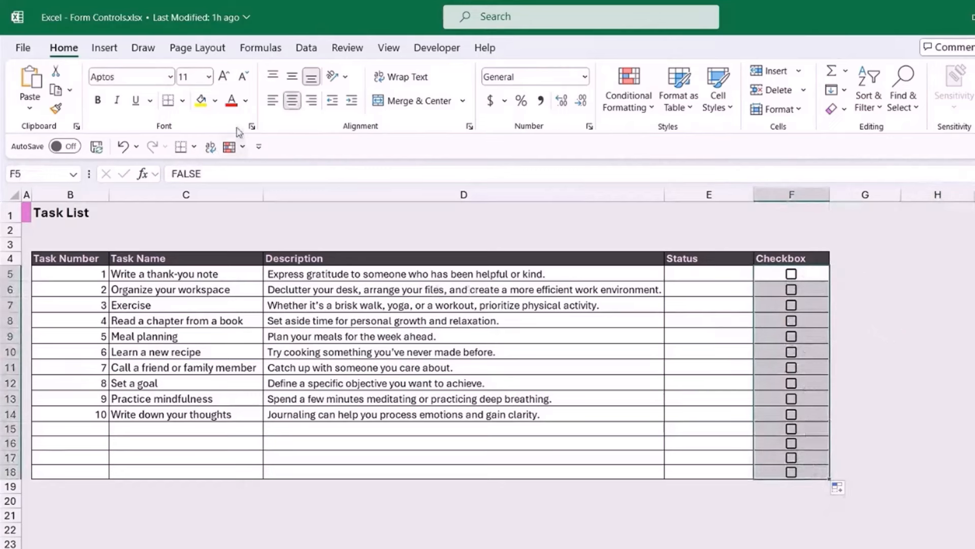
click(247, 101)
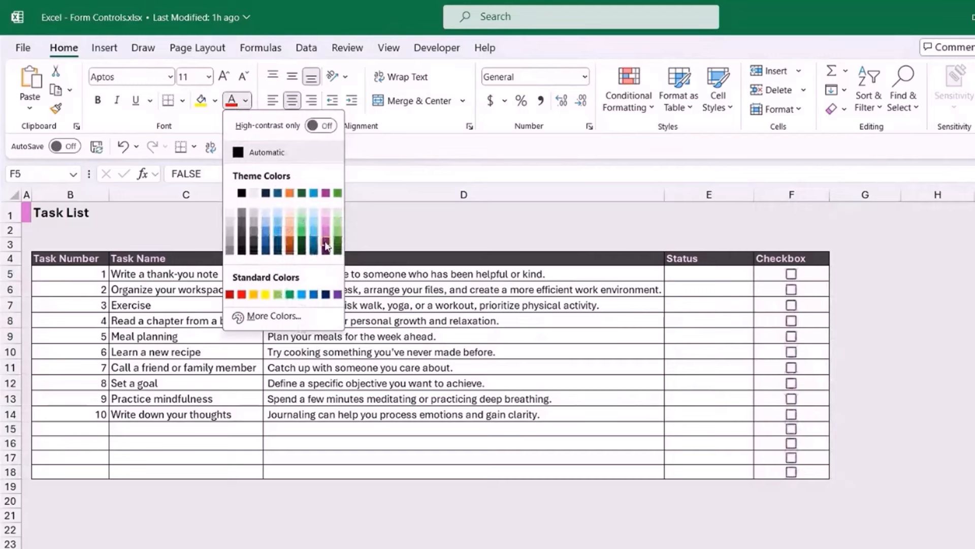
key(Escape)
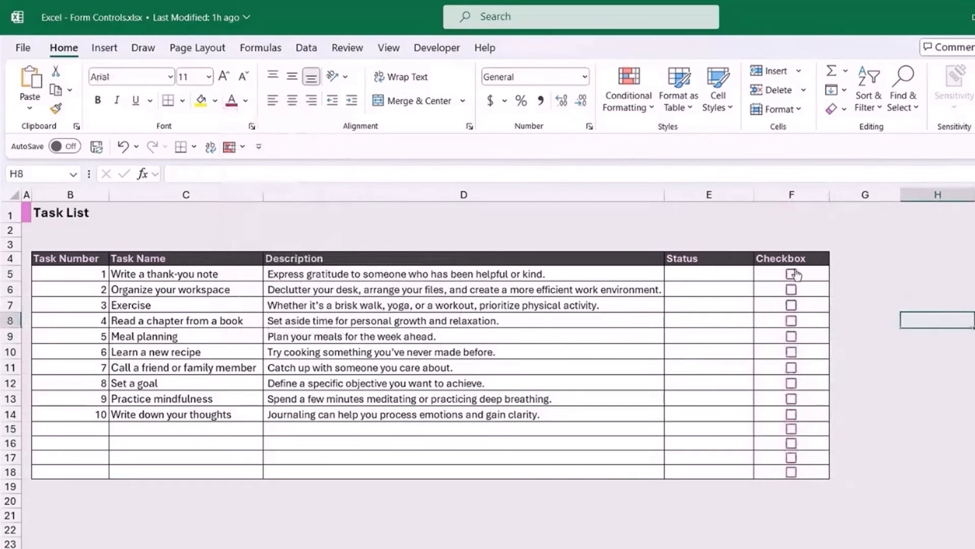
- Test the checkboxes for the first three tasks by ticking them and clearing them again
click(791, 274)
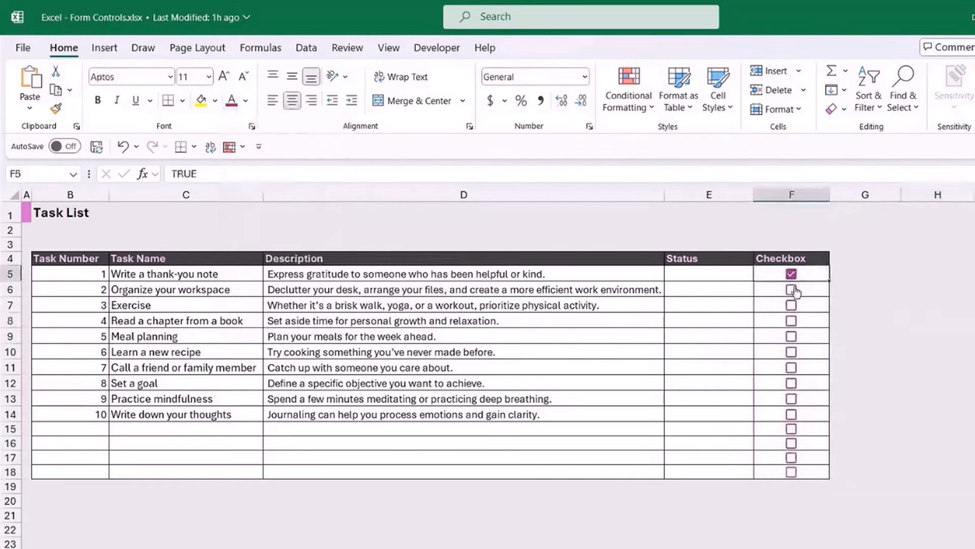
click(791, 289)
click(791, 305)
click(792, 305)
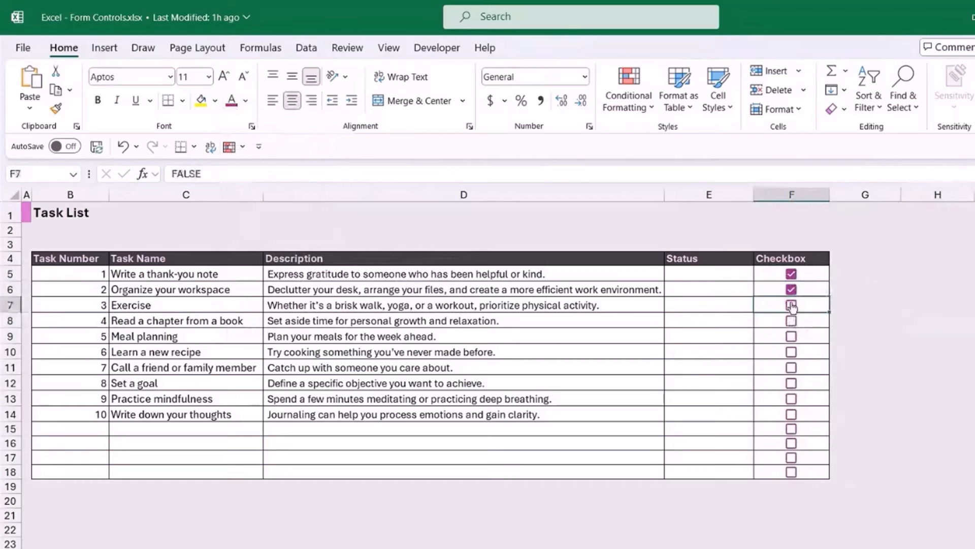
click(792, 289)
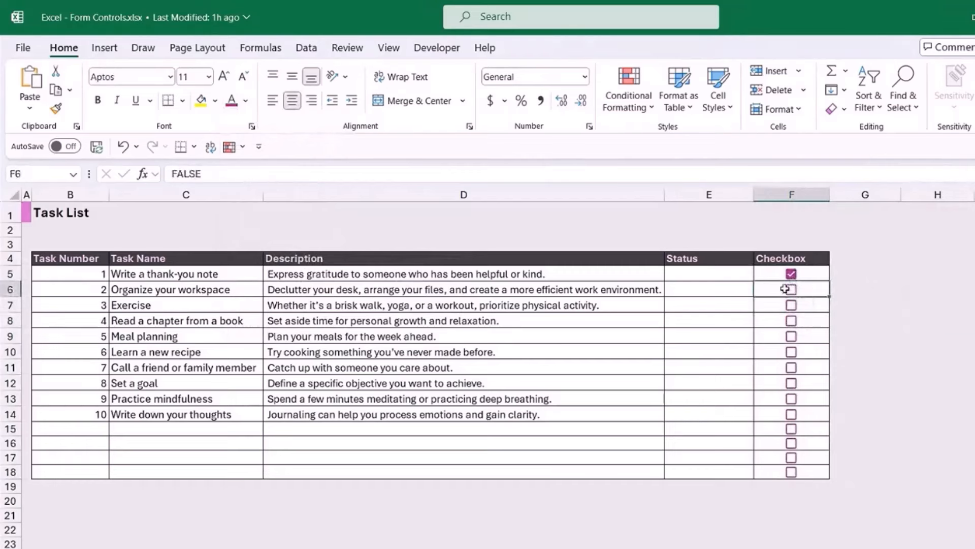
click(791, 274)
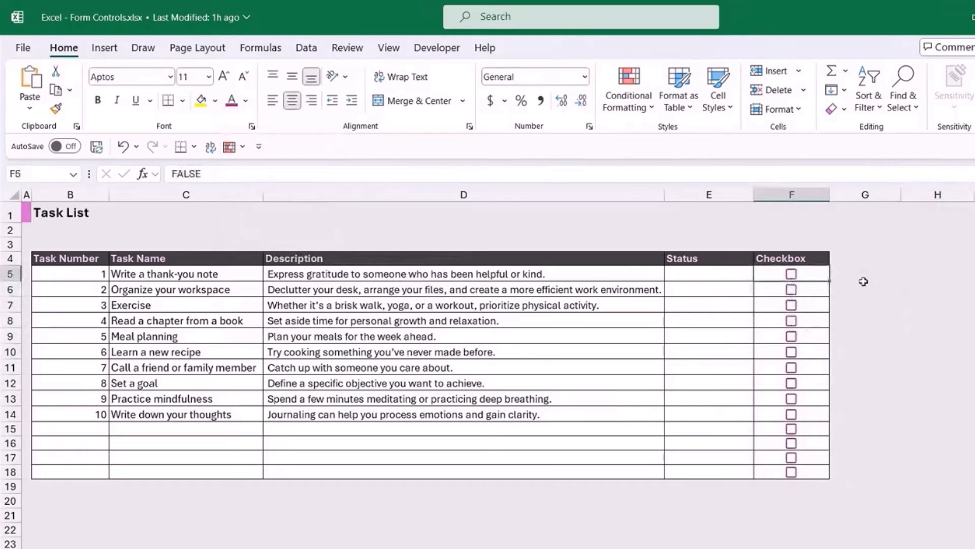
click(904, 287)
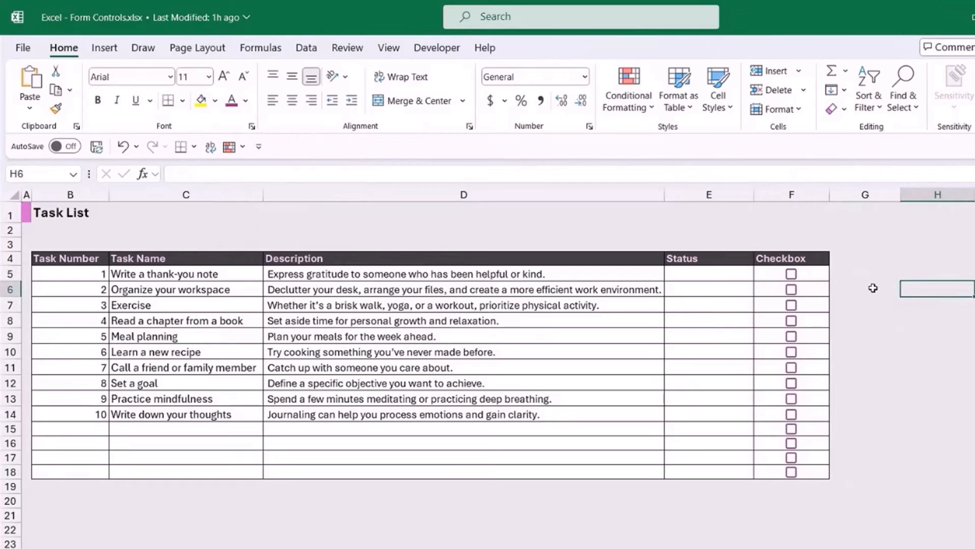
- Tick and clear the checkbox in F5 to check the underlying cell value for each state
click(793, 276)
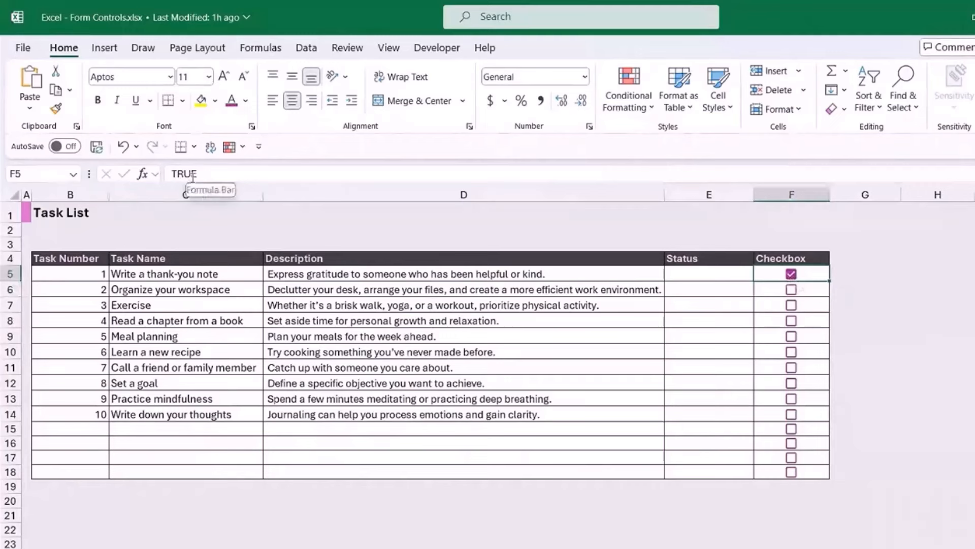
click(791, 275)
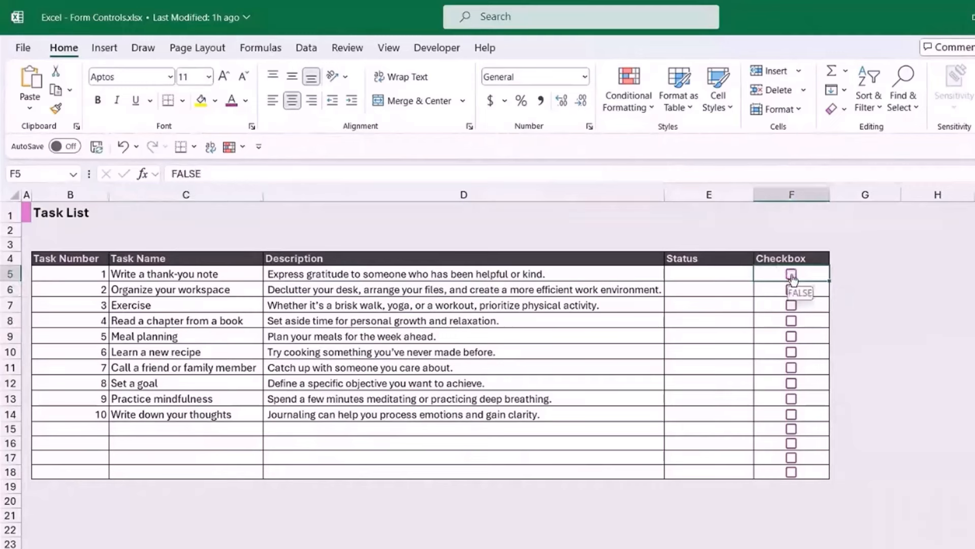
click(860, 275)
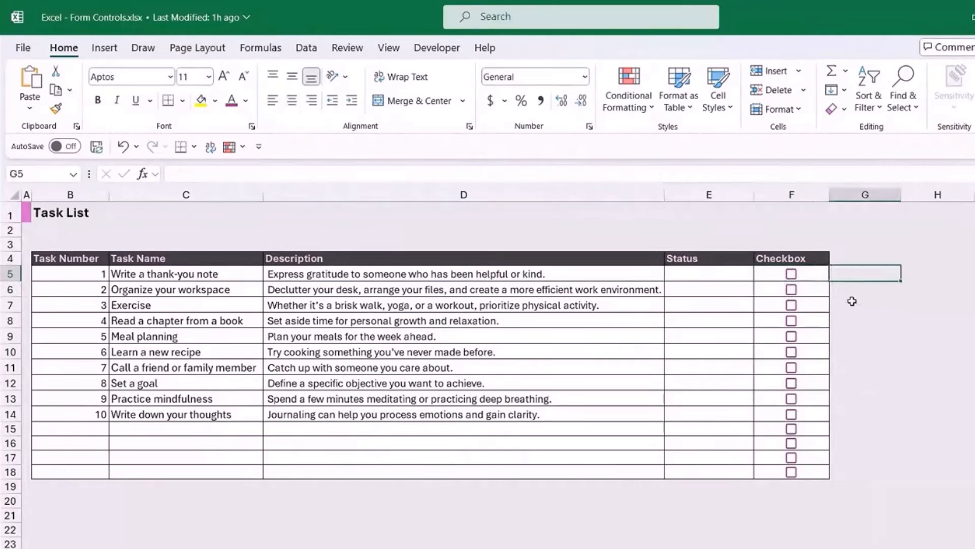
key(Down)
key(Down)
key(Down)
key(Down)
key(Down)
key(Down)
key(Down)
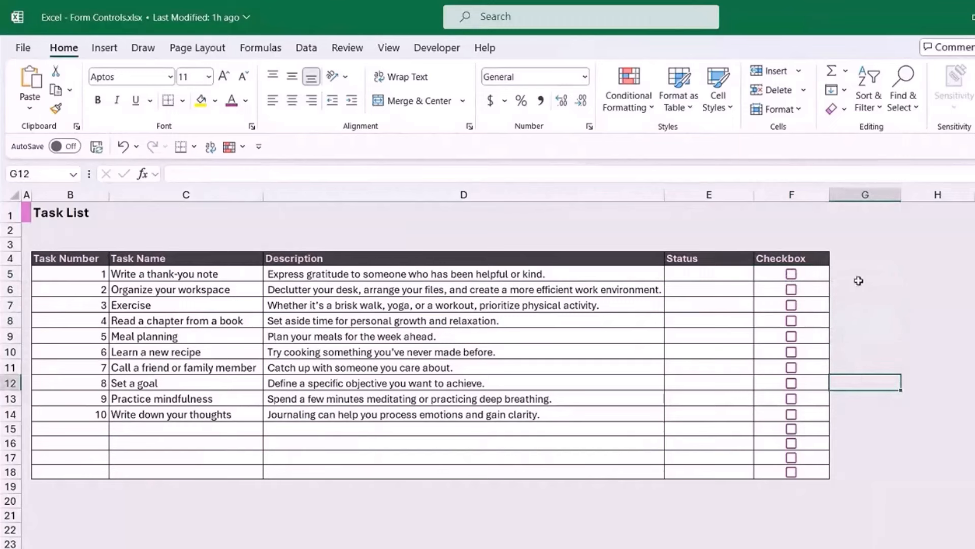
click(808, 277)
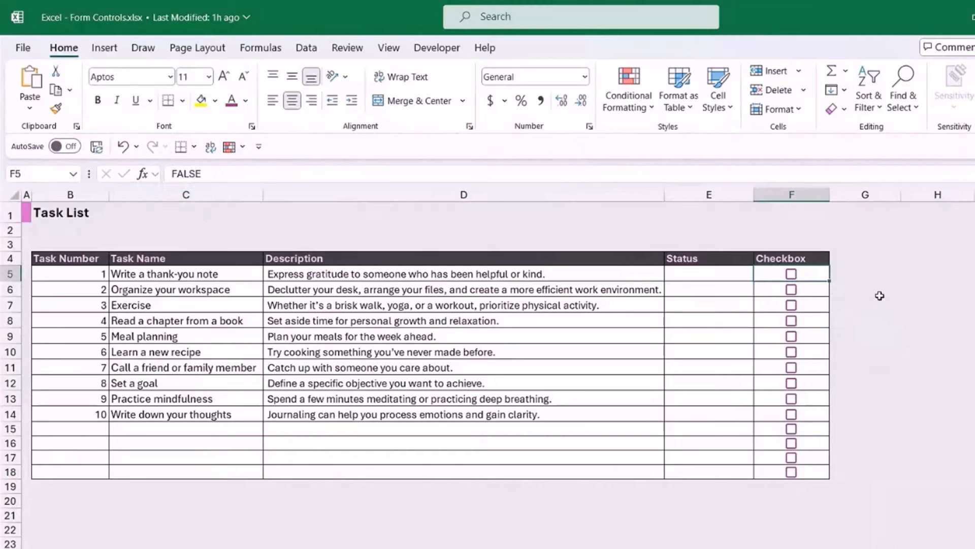
click(879, 294)
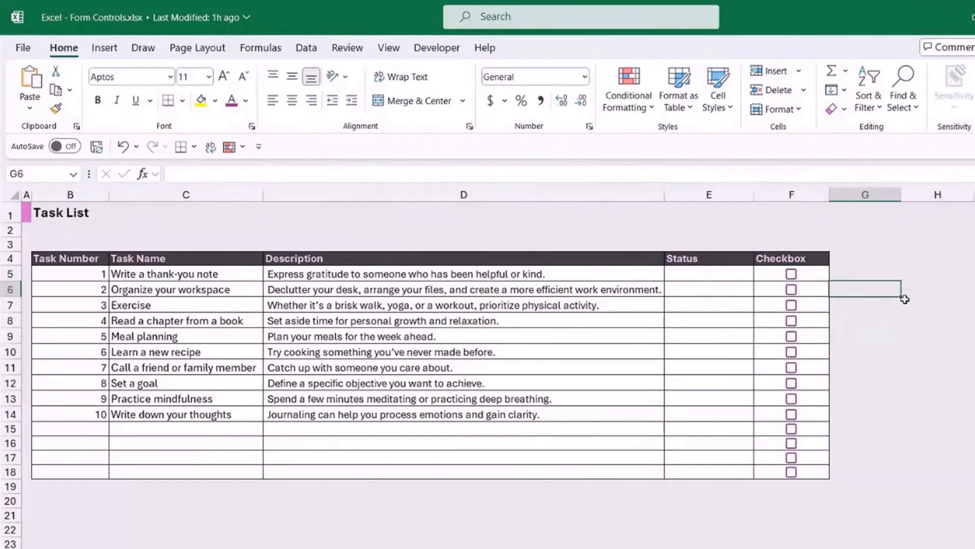
- Tick the first task's checkbox and enter =IF(F5=TRUE,"Complete","") in its Status cell E5
click(792, 275)
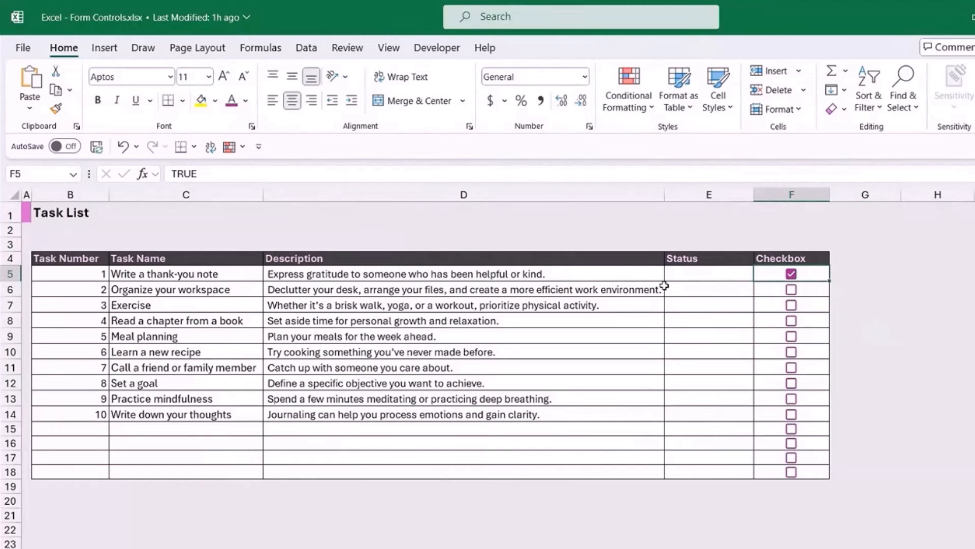
click(692, 274)
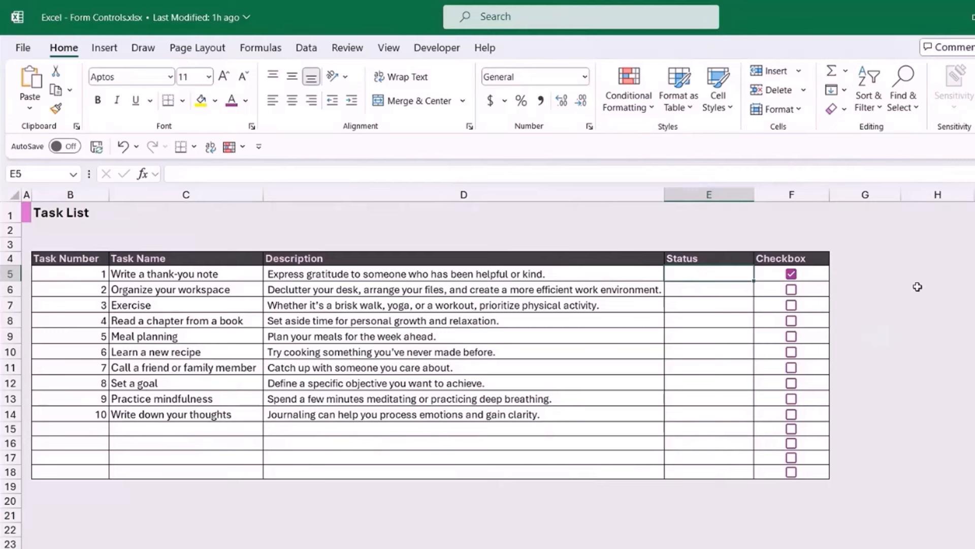
text(=IF)
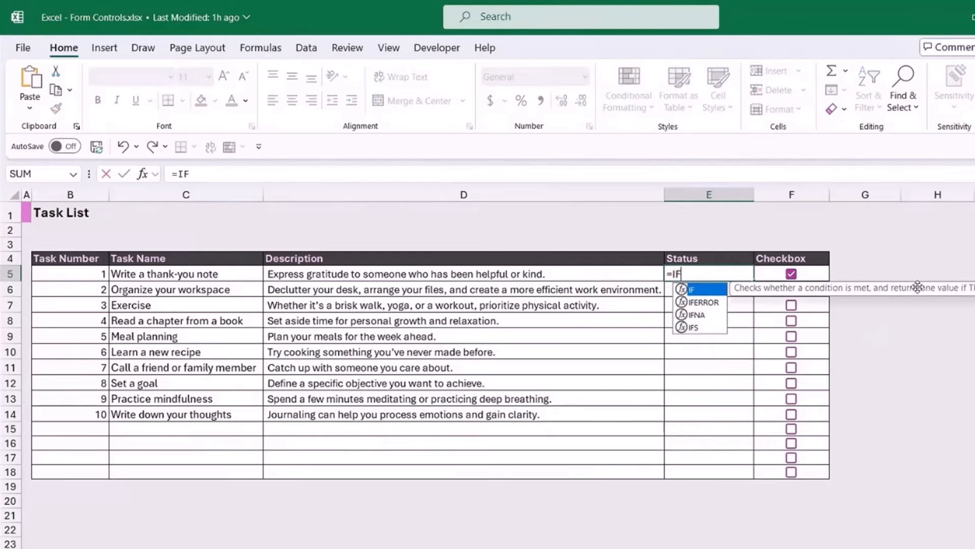
text(()
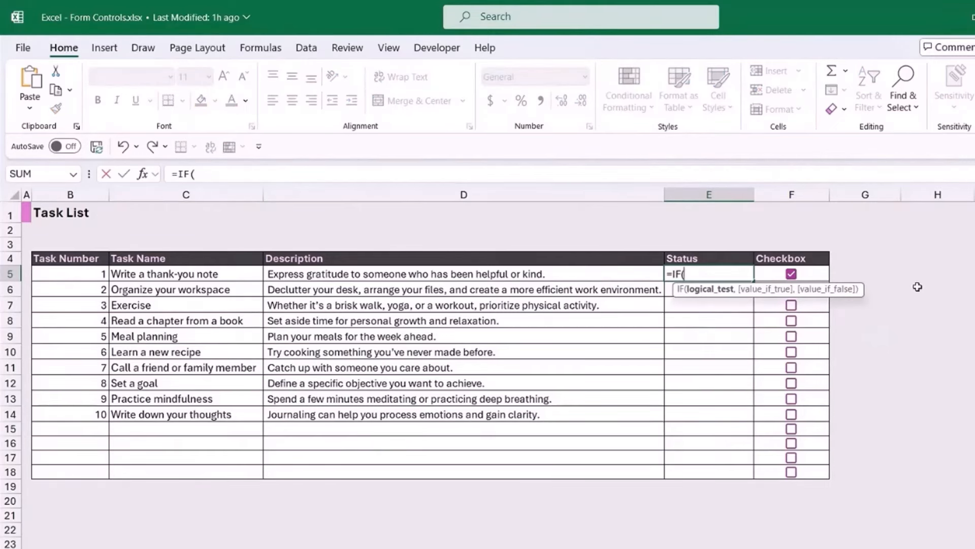
click(819, 273)
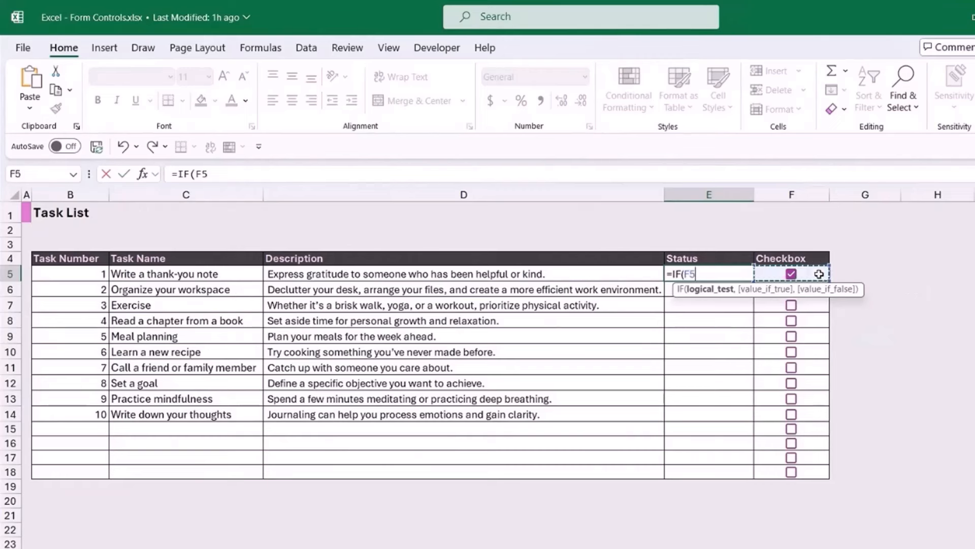
text(=TRUE)
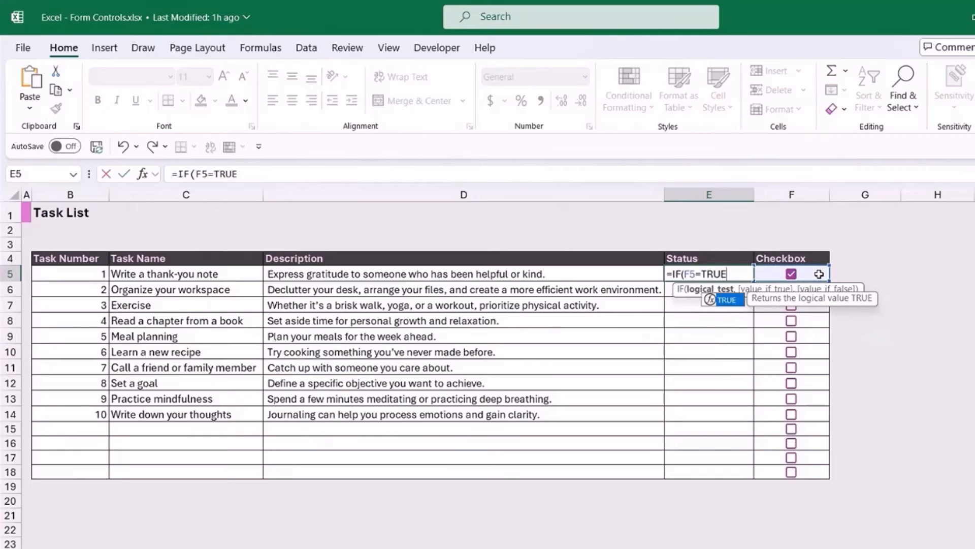
text(,)
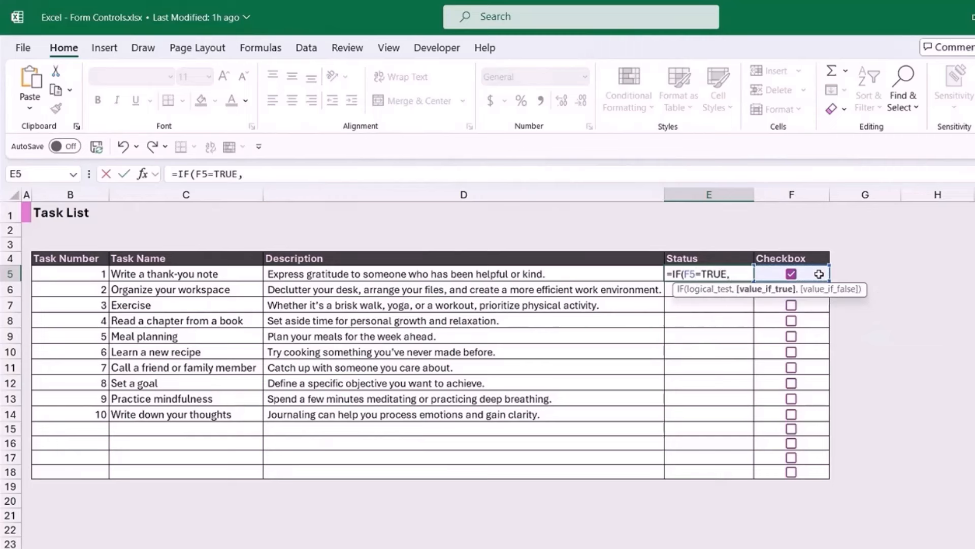
text("Co)
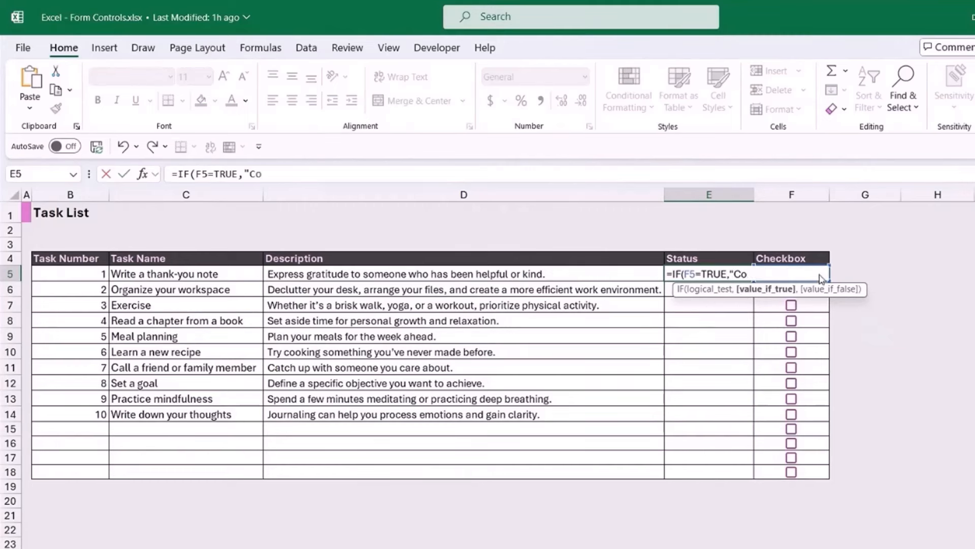
text(mplete",)
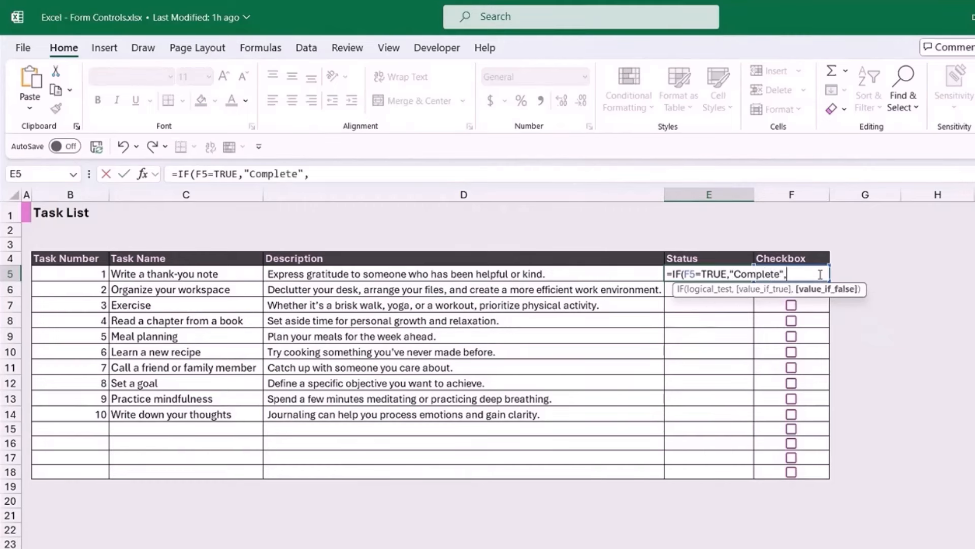
text(""))
key(Return)
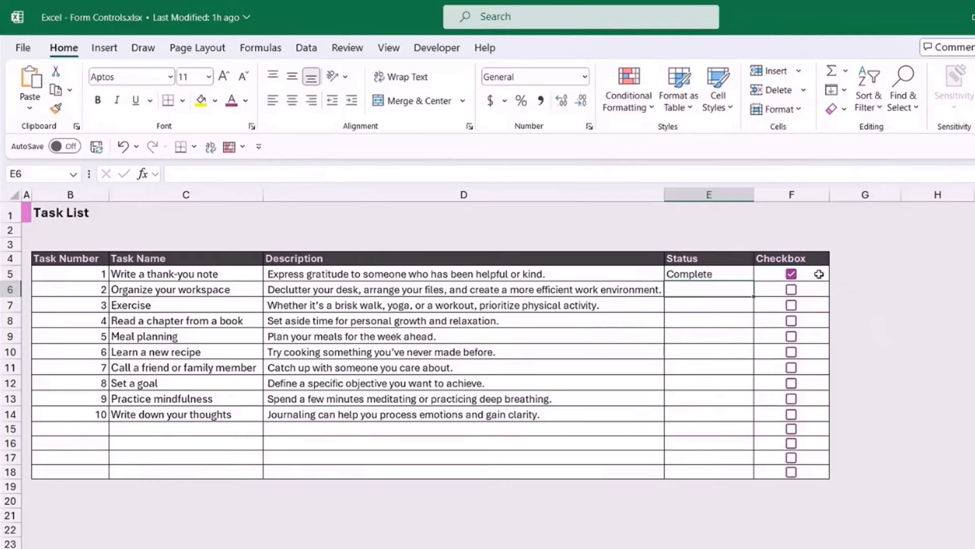
- Fill the Status formula from E5 down through E18
click(888, 287)
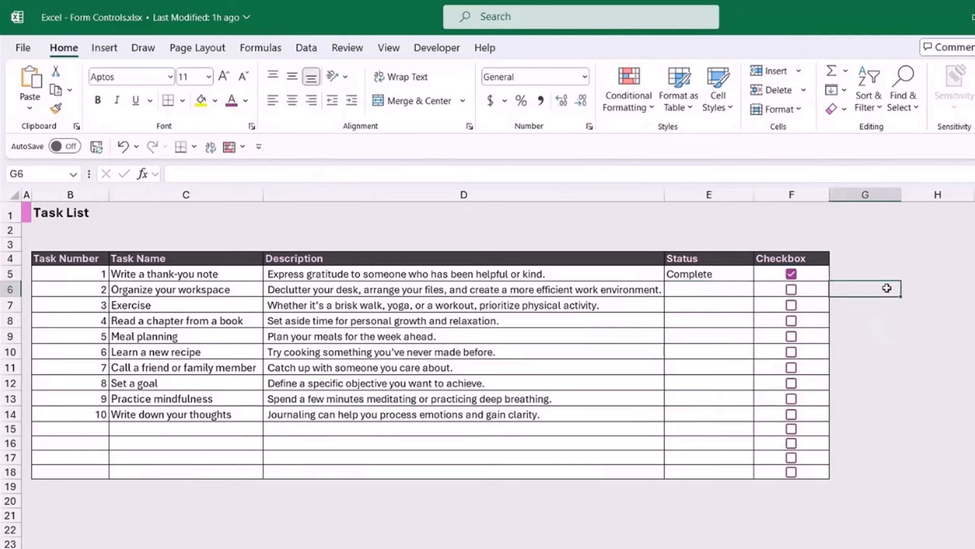
click(723, 279)
drag(754, 281, 751, 475)
click(937, 383)
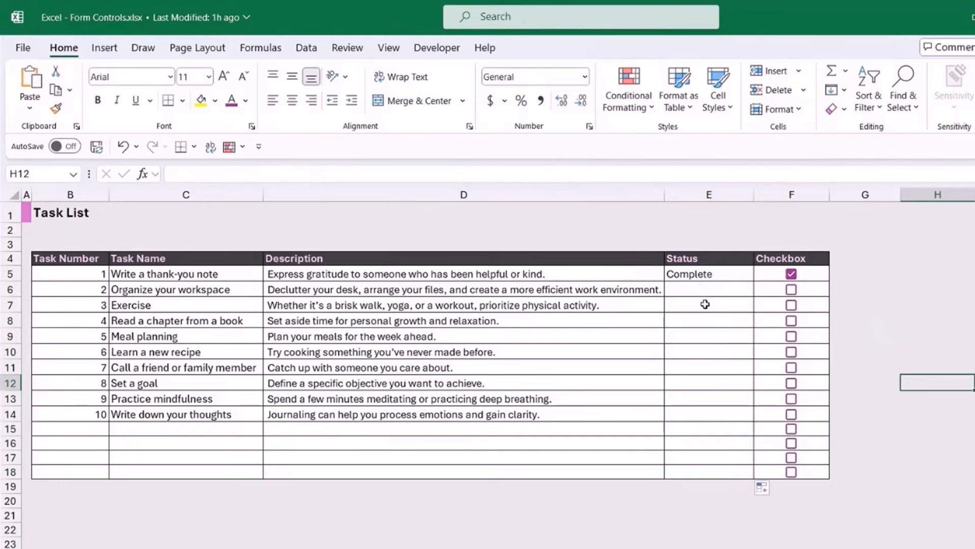
- Tick the checkboxes for tasks 3, 6 and 8 in F7, F10 and F12
click(791, 304)
click(790, 352)
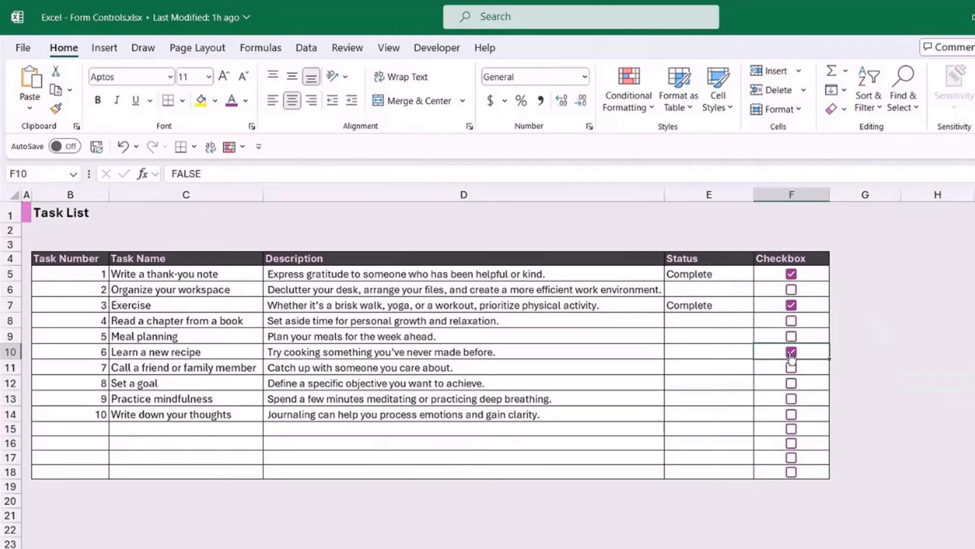
click(791, 382)
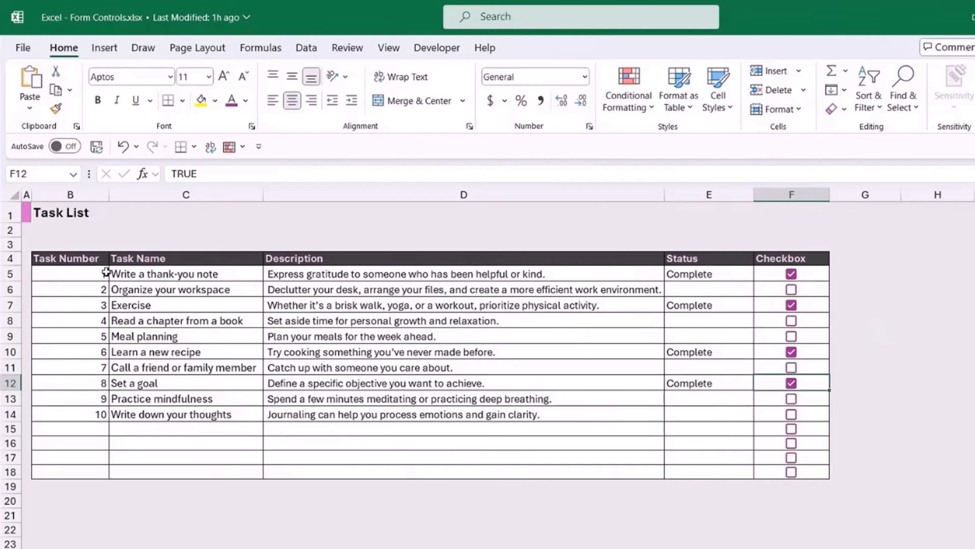
- Start a new conditional formatting rule for the task rows B5:E18 that uses a formula to determine which cells to format
drag(63, 273, 440, 283)
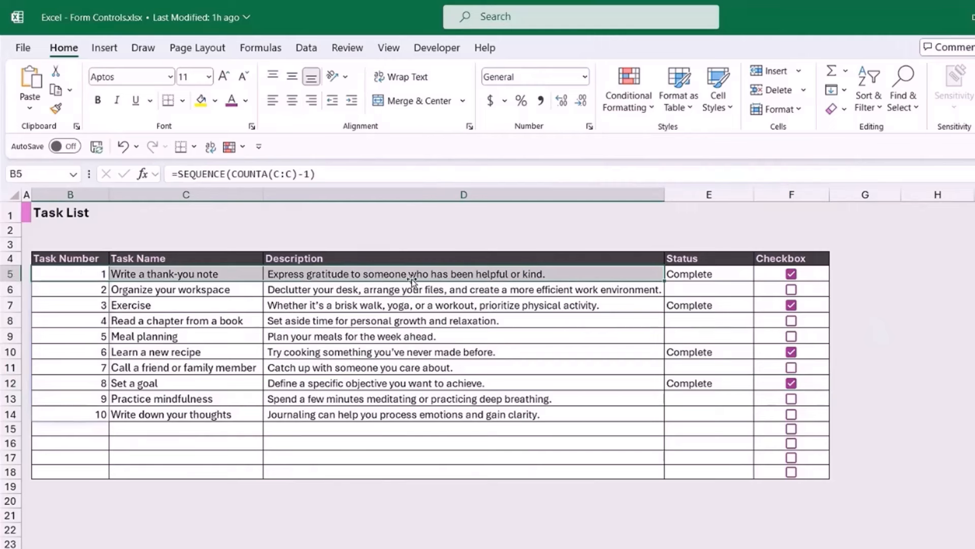
click(974, 351)
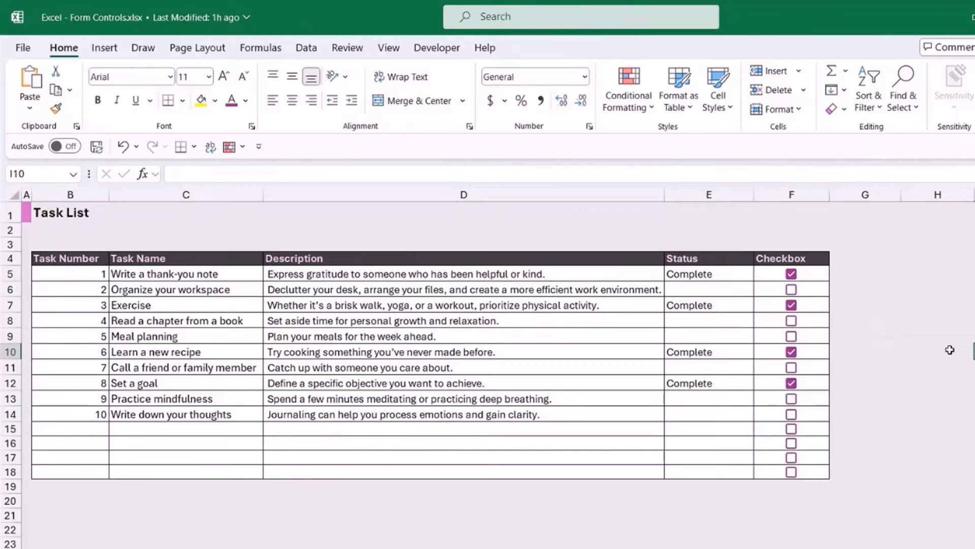
click(55, 273)
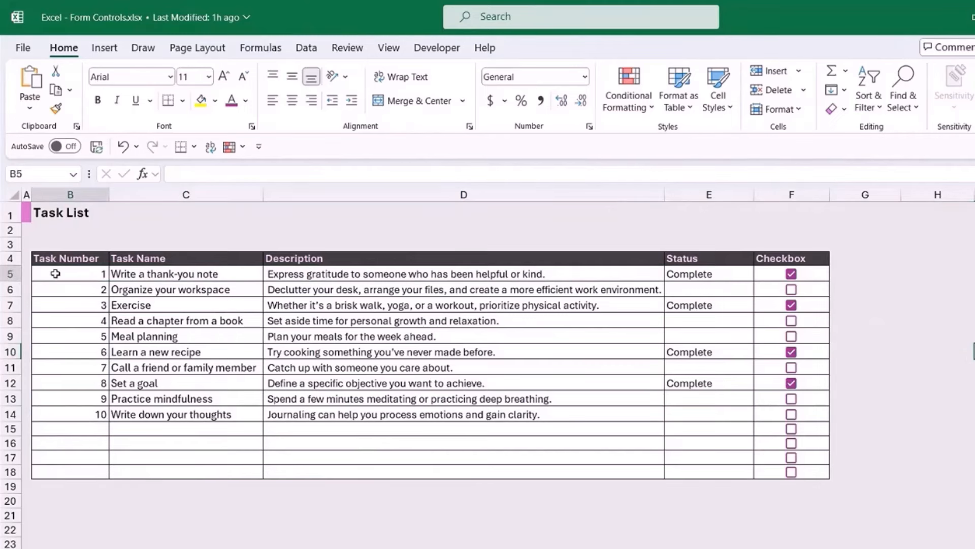
drag(56, 273, 692, 470)
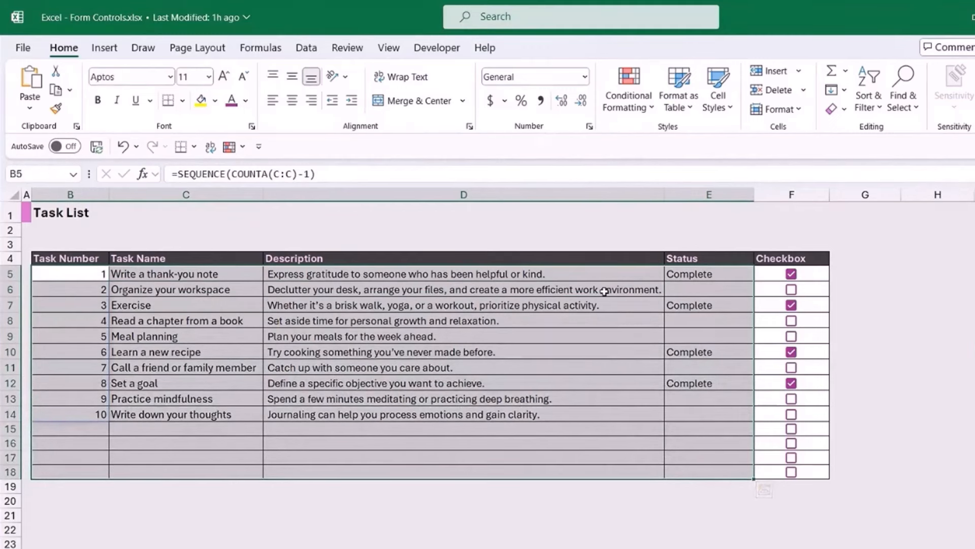
click(643, 105)
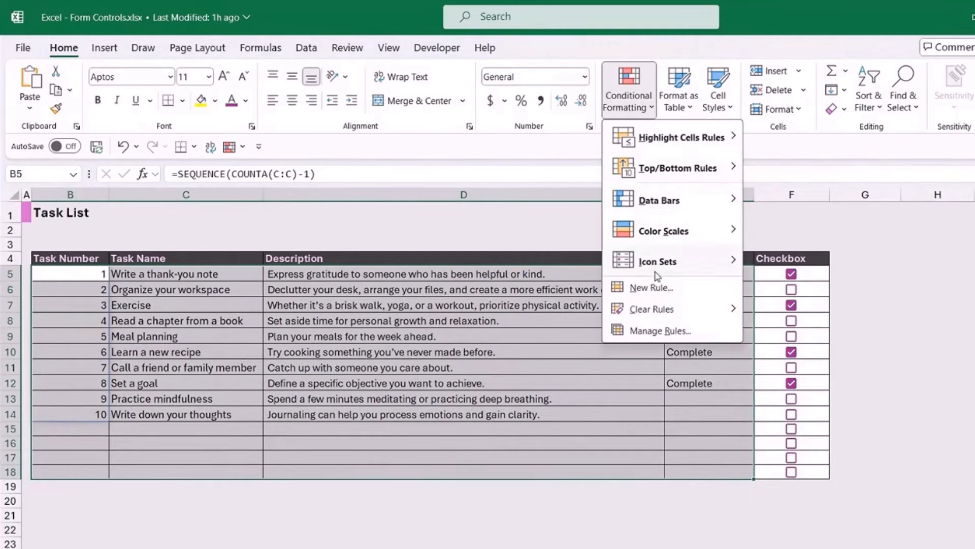
click(654, 288)
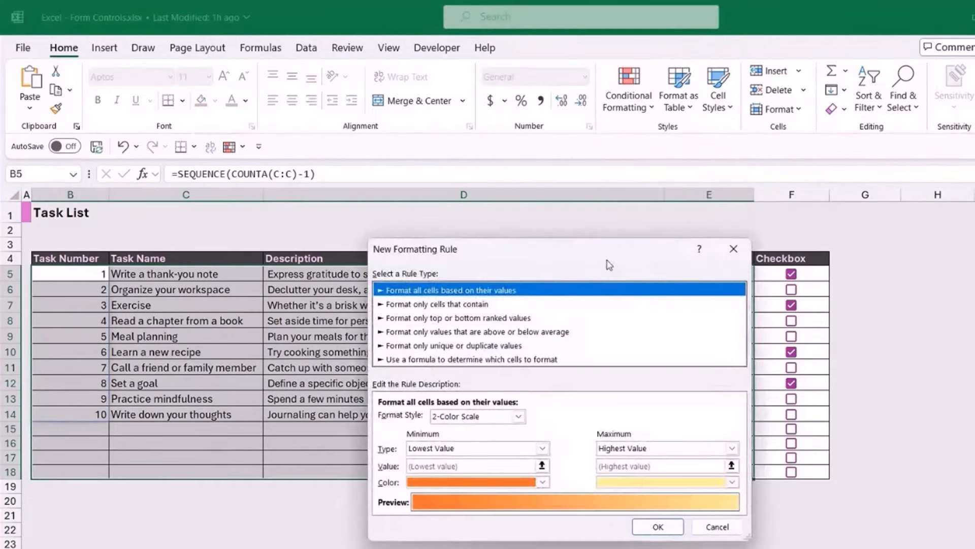
drag(609, 246, 364, 255)
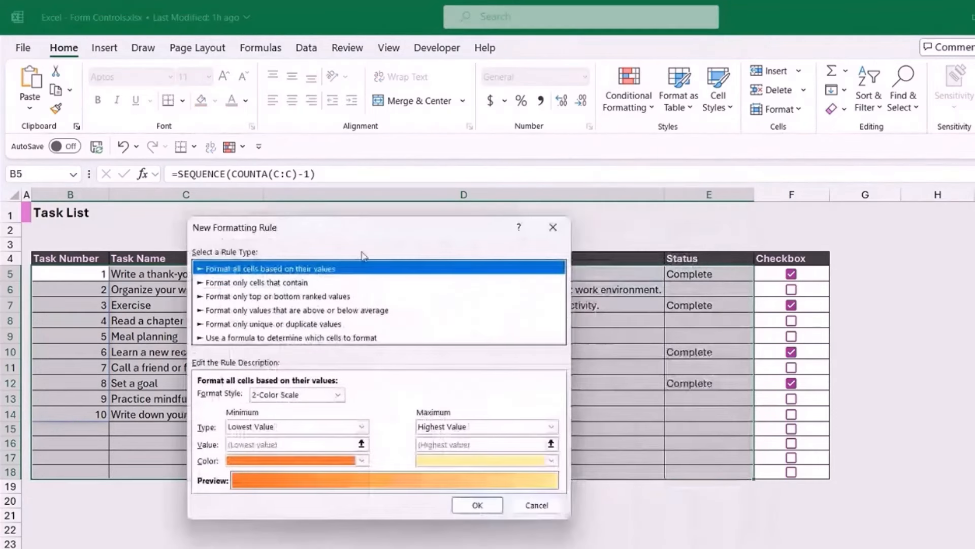
click(226, 338)
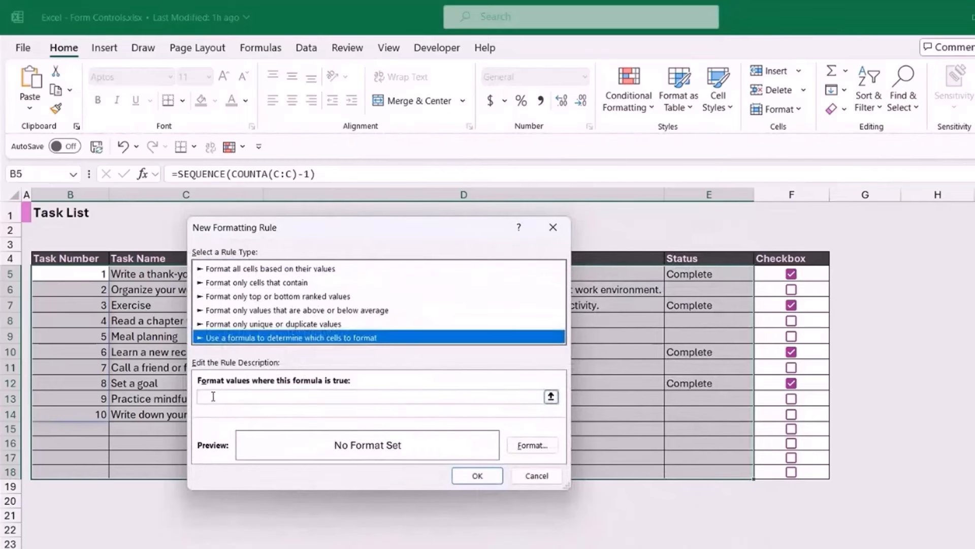
- Enter =$E5="Complete" as the formula of the new formatting rule, keeping only the column reference absolute
click(371, 396)
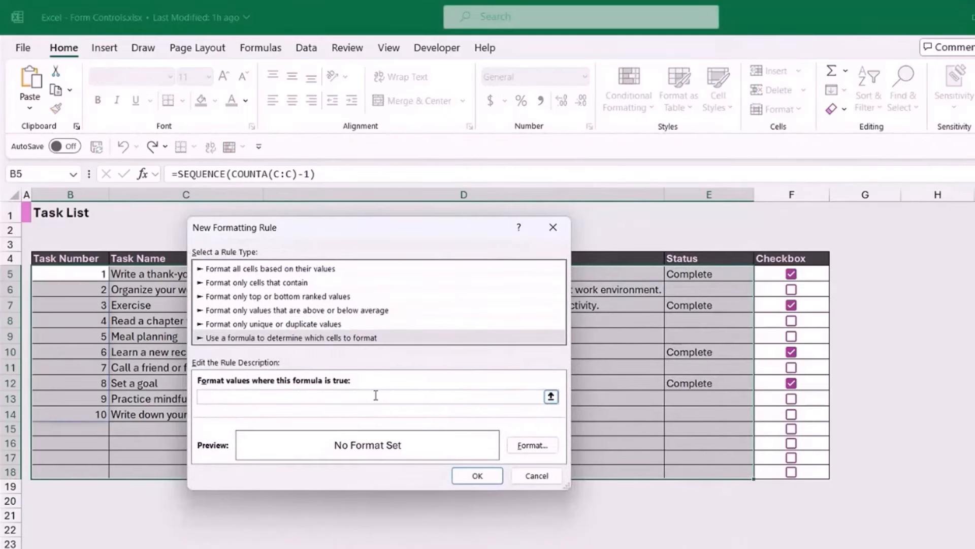
text(=)
click(729, 275)
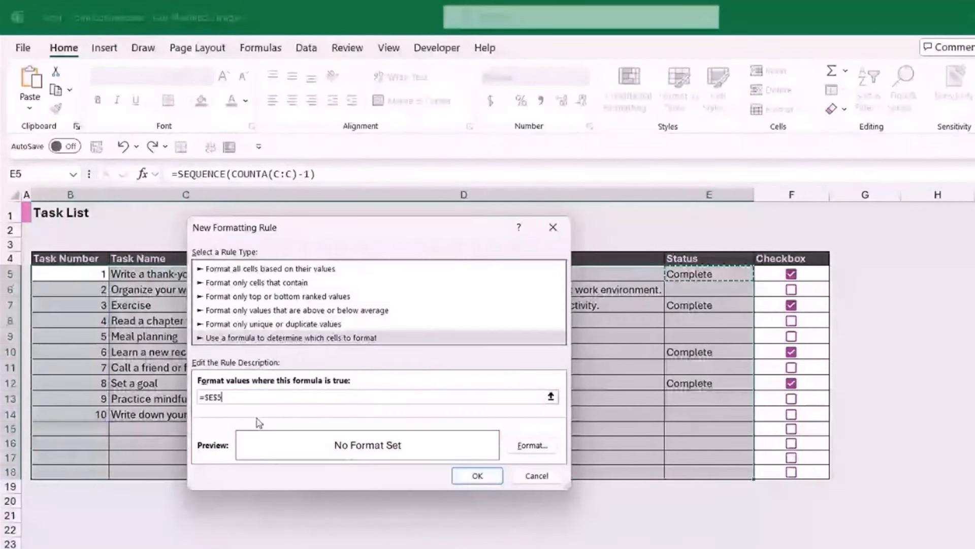
click(218, 397)
key(BackSpace)
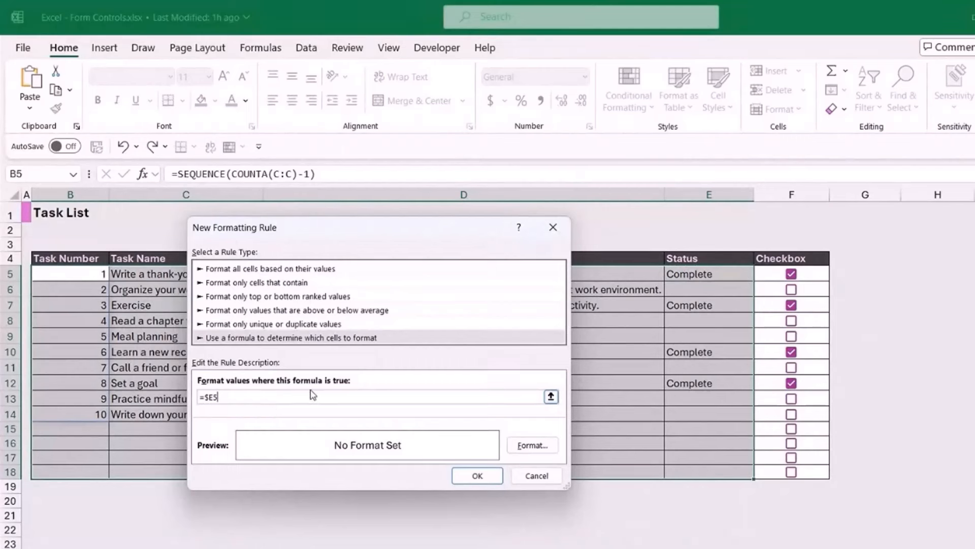
text(="Complete")
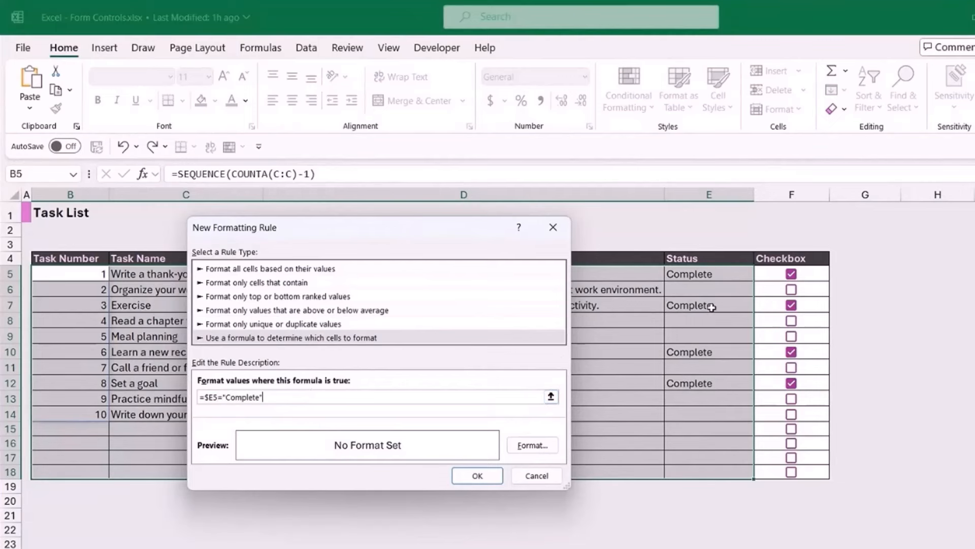
- Give the rule a light grey font color with strikethrough and apply it to the task list
click(532, 445)
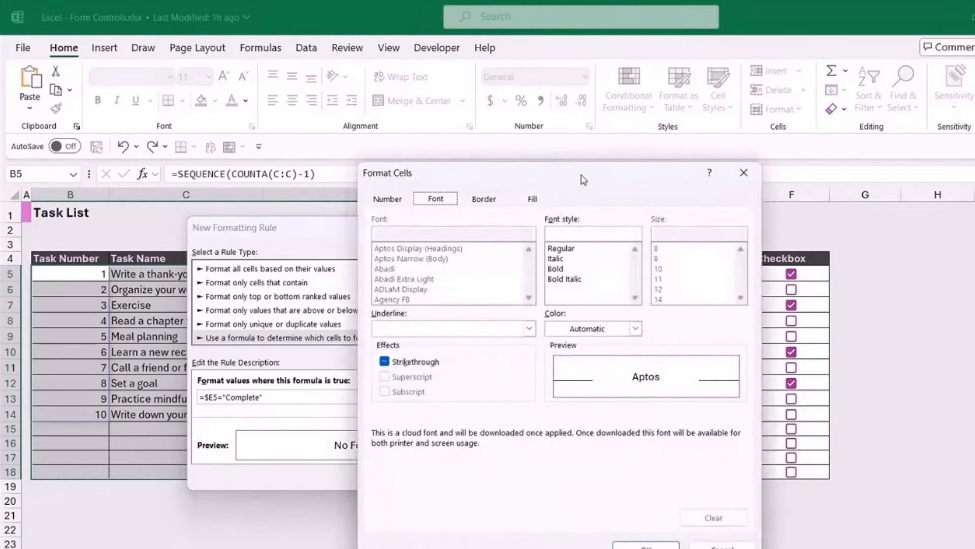
drag(522, 174, 328, 153)
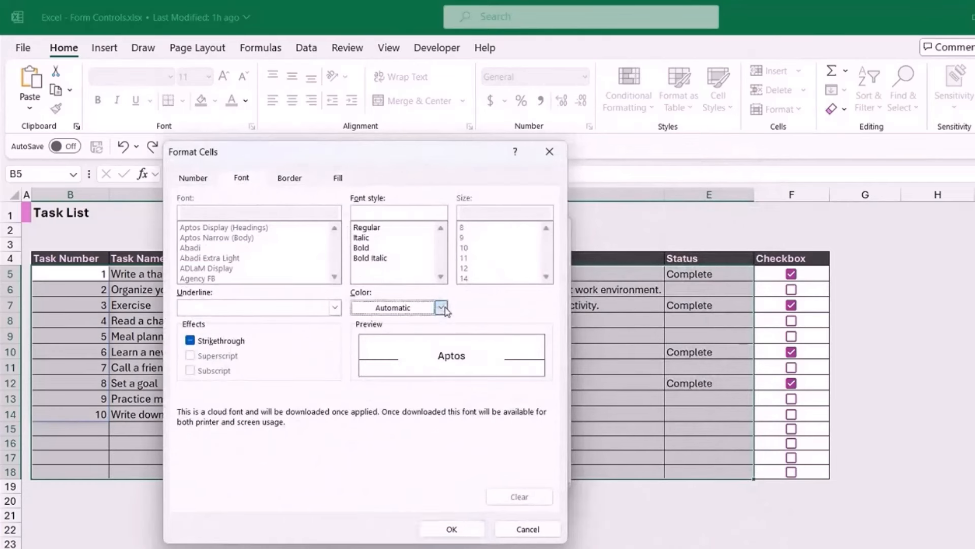
click(440, 307)
click(381, 375)
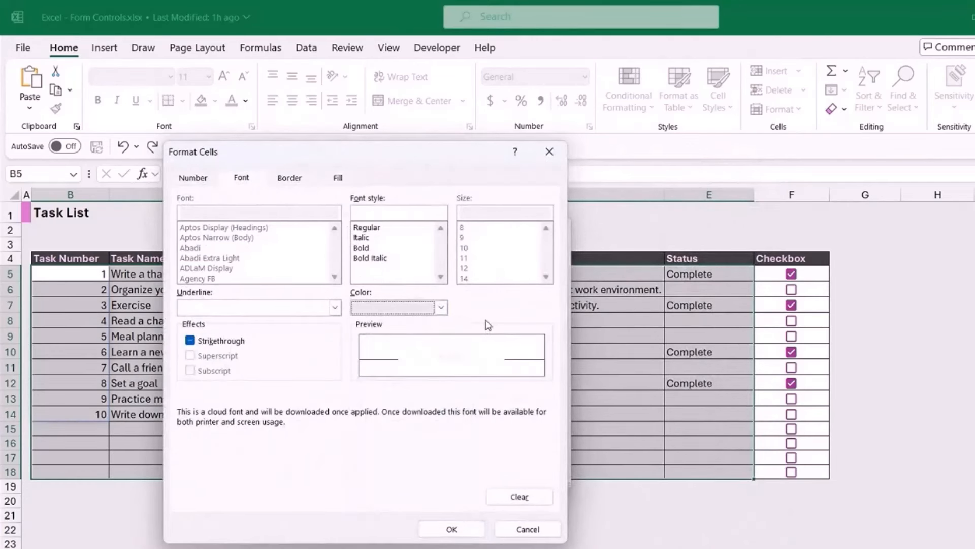
click(190, 340)
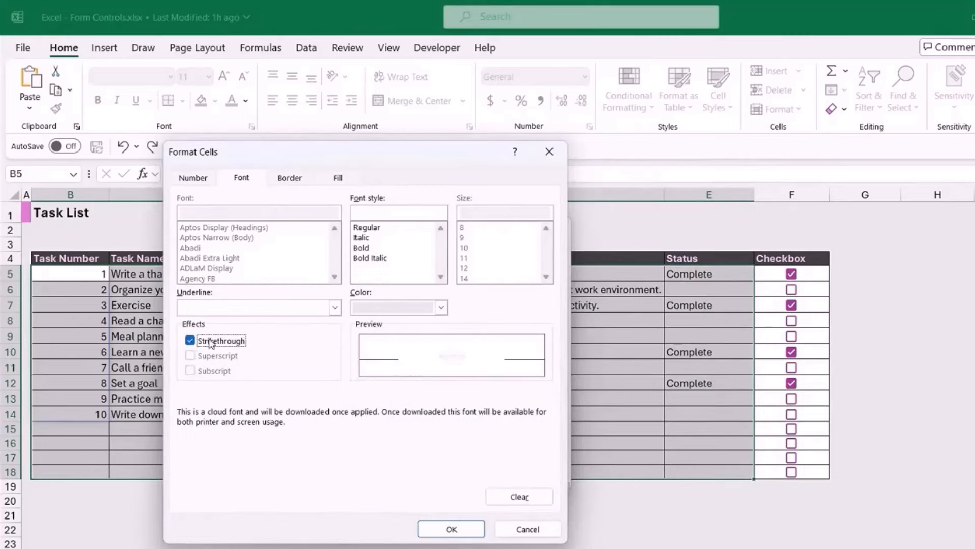
click(449, 527)
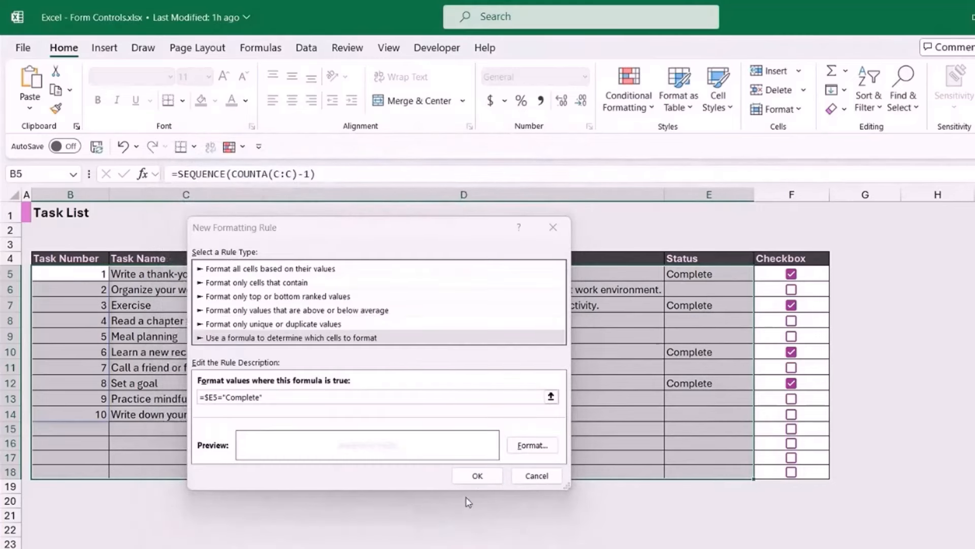
click(476, 476)
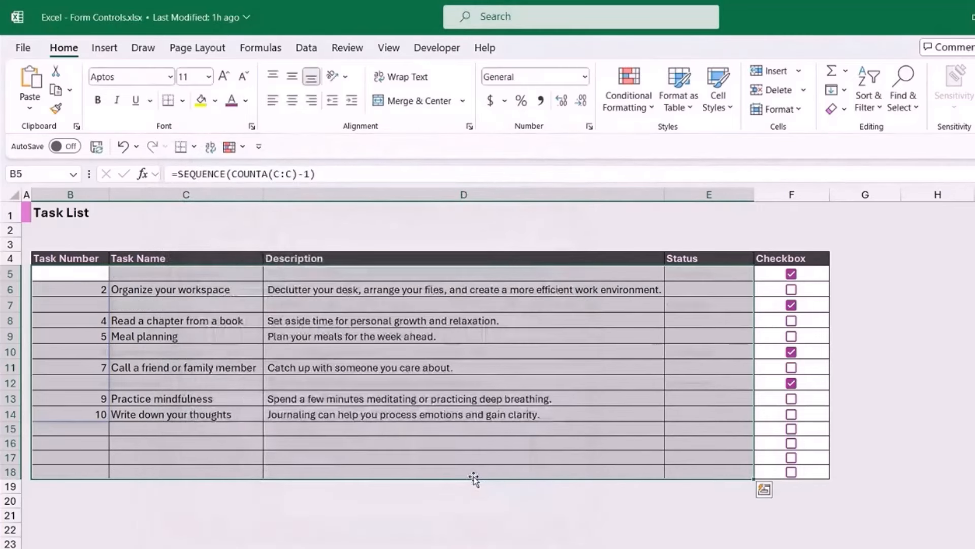
click(905, 337)
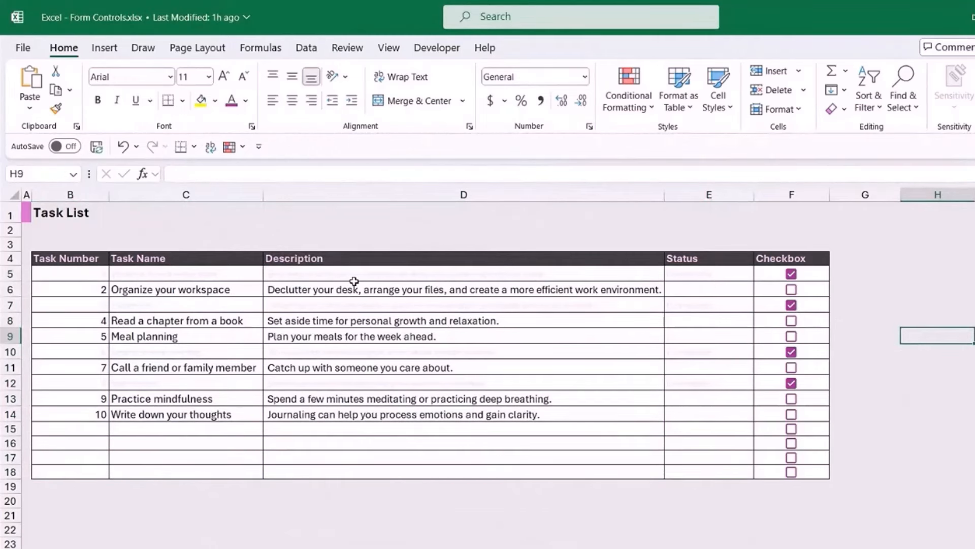
- Tick the checkboxes for tasks 2, 5, 7 and 9 in F6, F9, F11 and F13
click(793, 293)
click(792, 337)
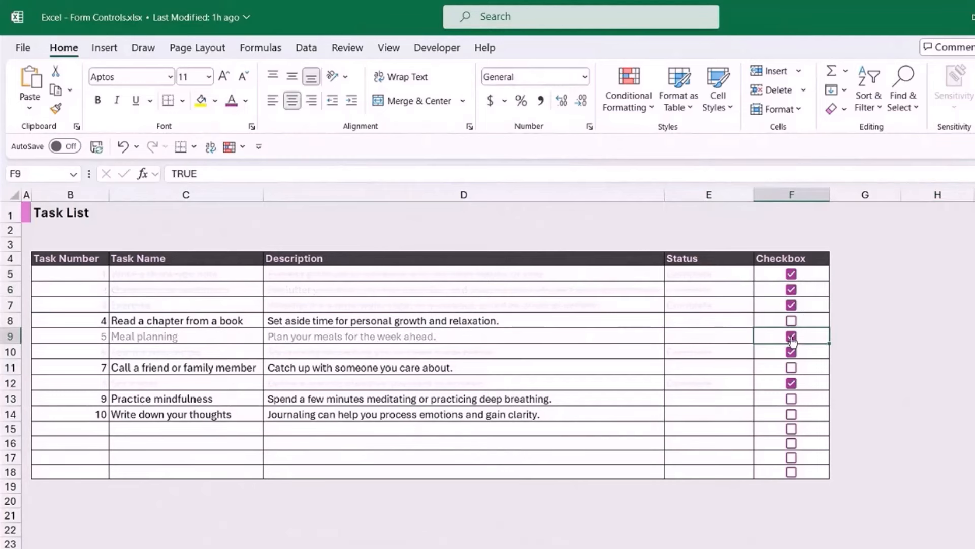
click(791, 368)
click(791, 400)
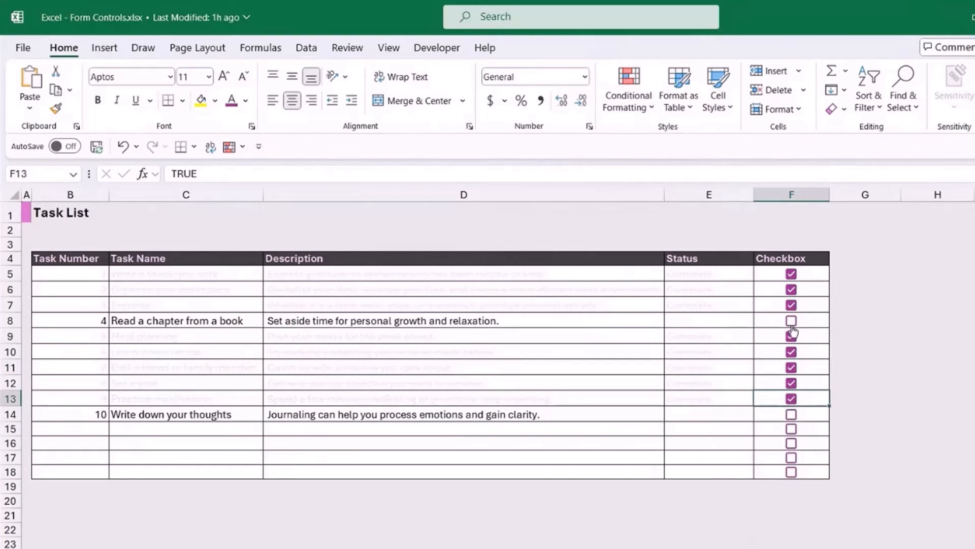
- Clear the checkboxes for tasks 3, 2 and 1 in F7, F6 and F5
click(792, 305)
click(791, 290)
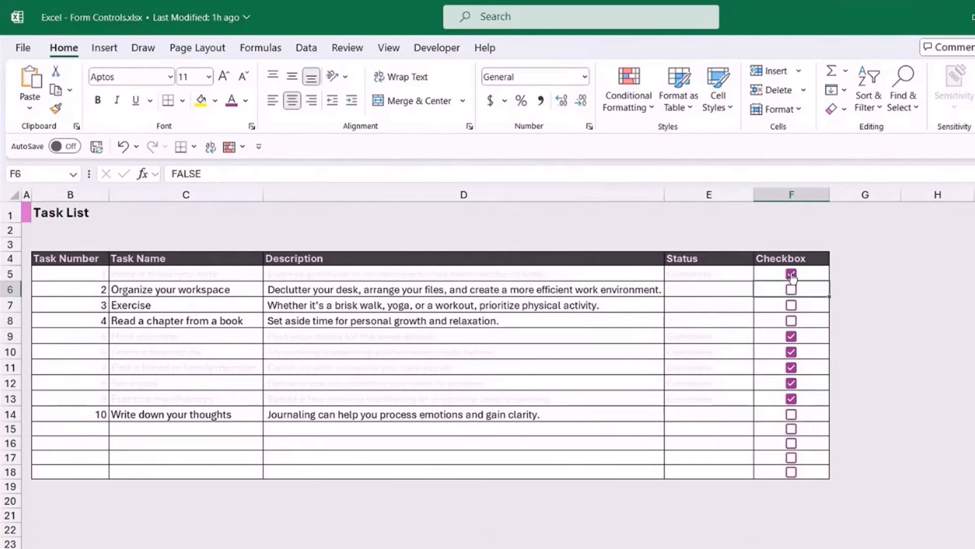
click(791, 274)
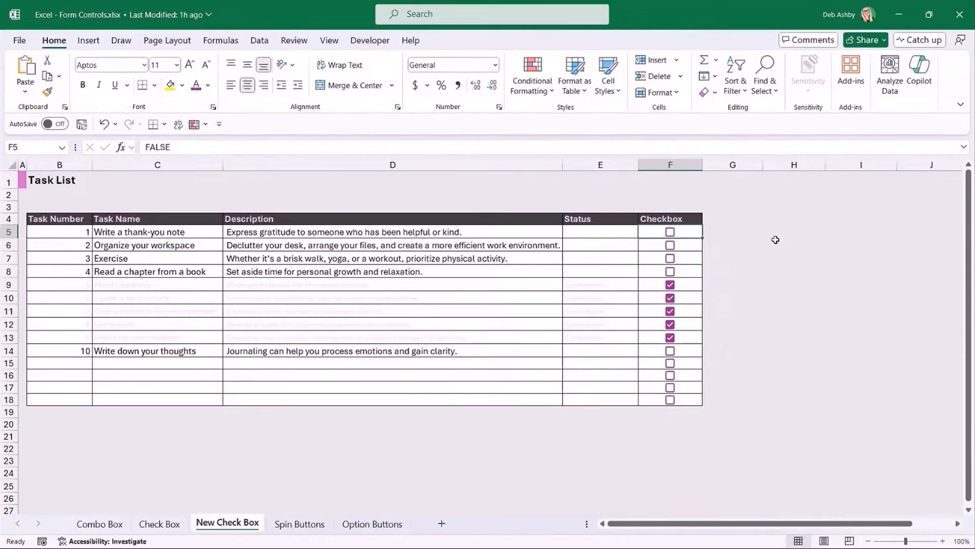
click(776, 237)
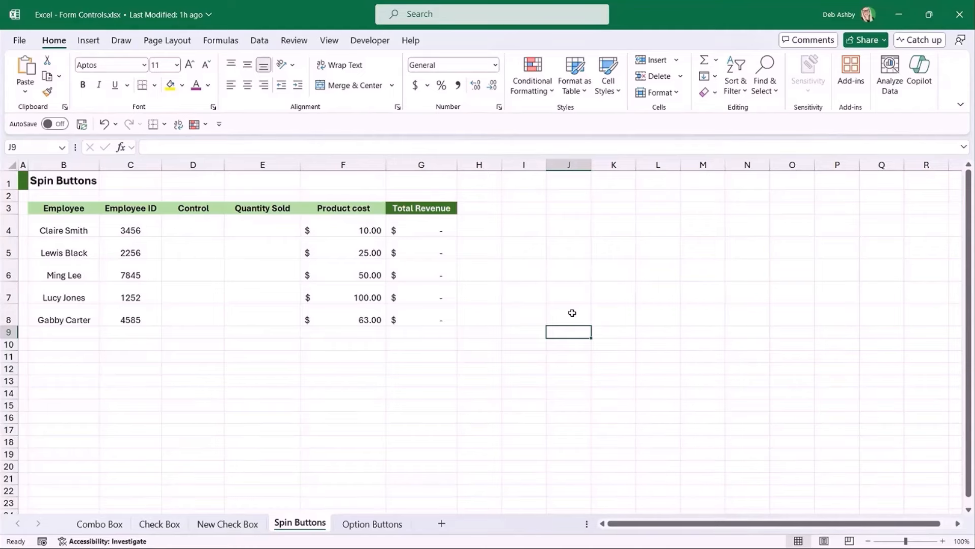
- Examine the Spin Buttons table's Employee, Control, Quantity Sold and Product cost columns and the Total Revenue formula in G4
click(139, 401)
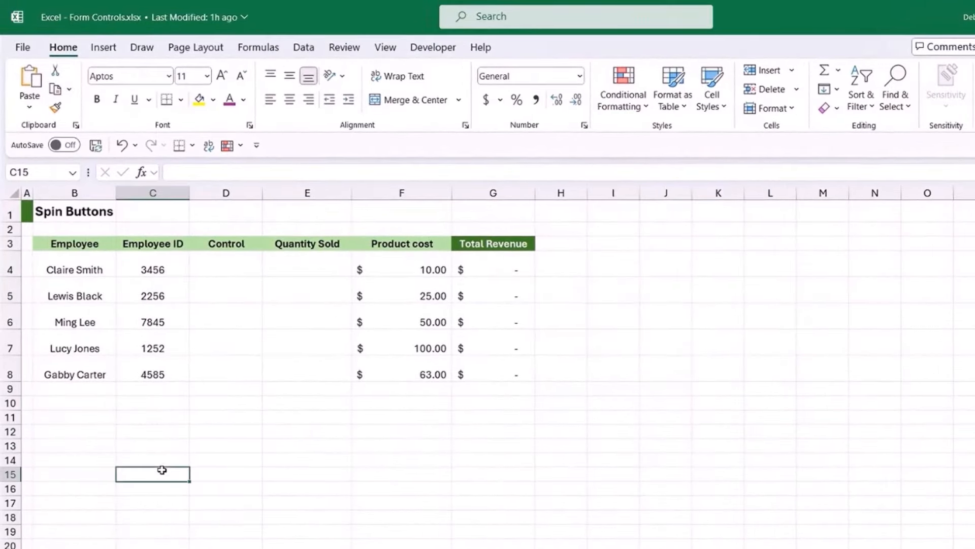
drag(81, 246, 87, 375)
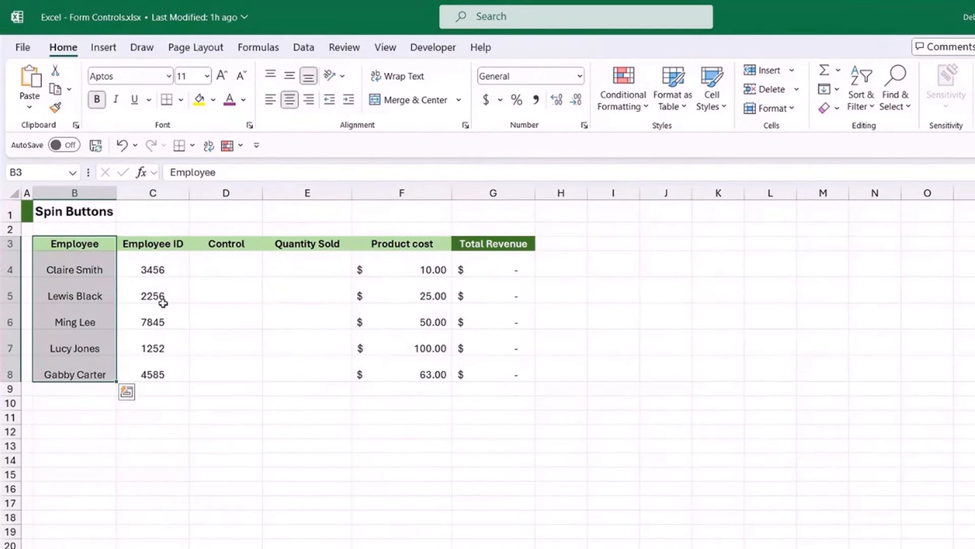
drag(223, 257, 223, 366)
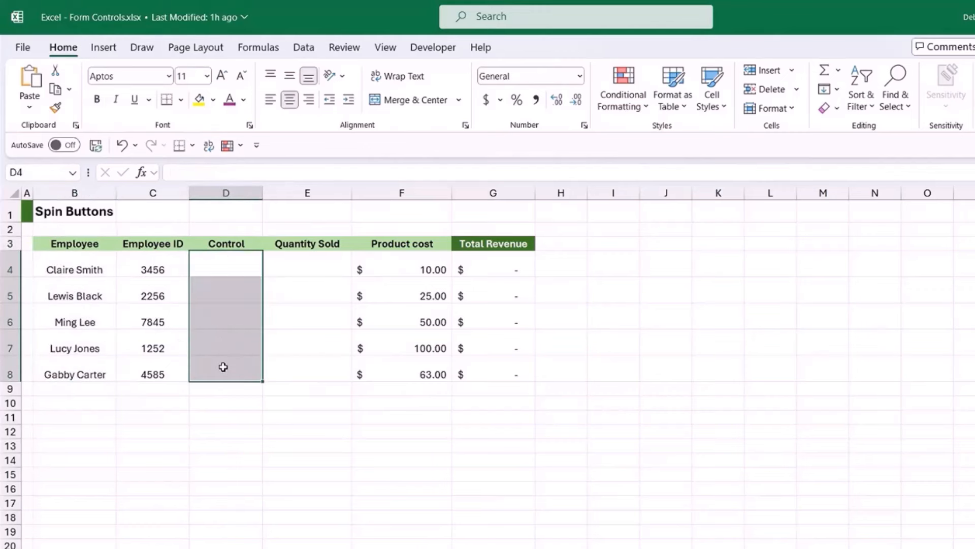
click(310, 264)
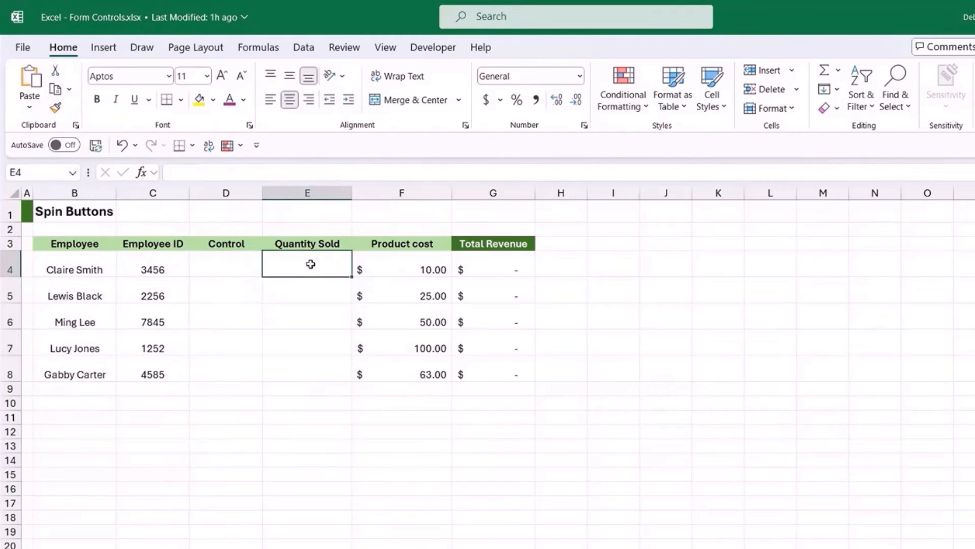
click(391, 269)
click(501, 264)
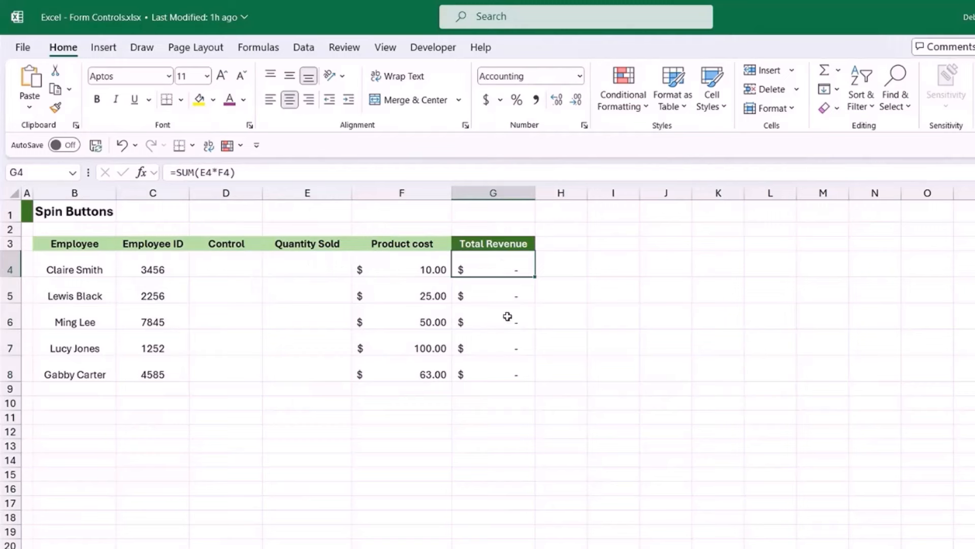
click(666, 322)
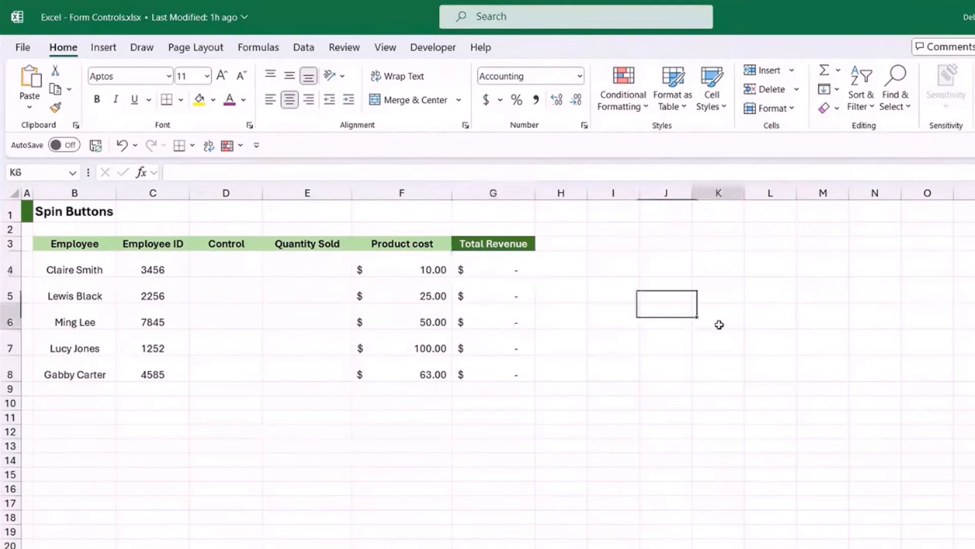
click(718, 322)
click(531, 265)
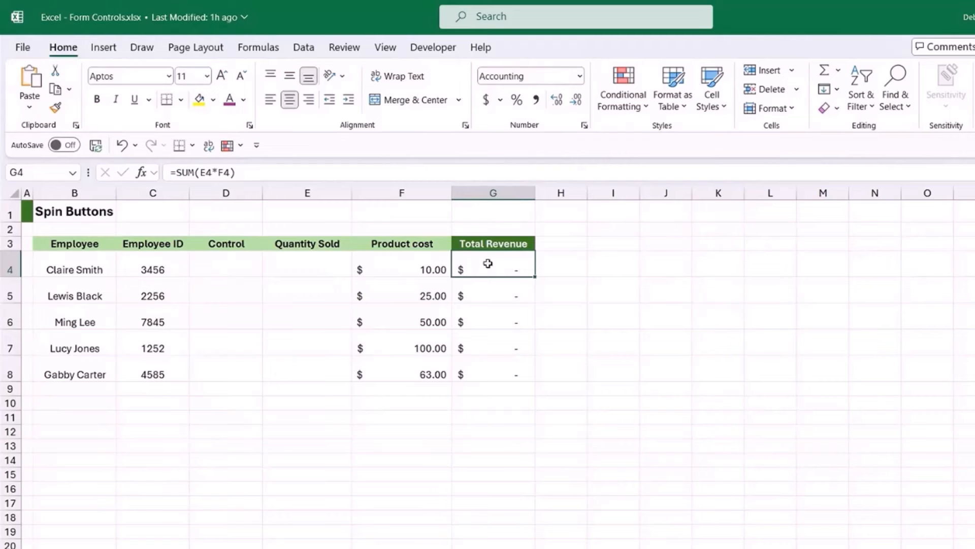
click(665, 312)
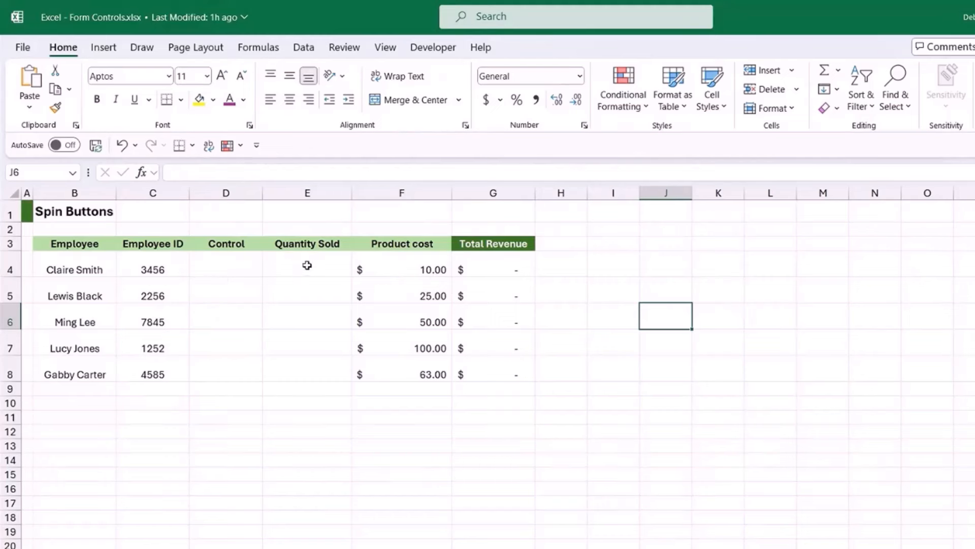
click(636, 289)
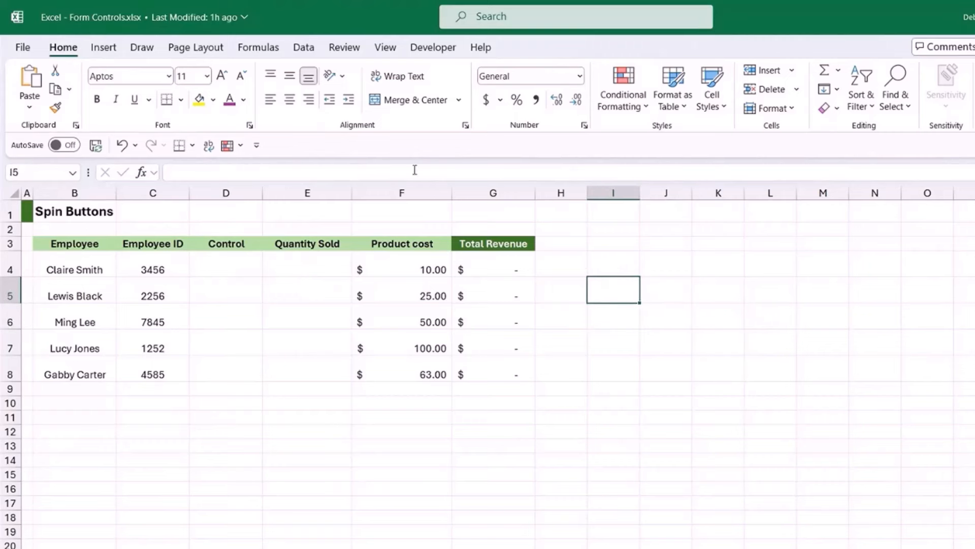
- Insert a spin button form control inside cell D4 of the Control column
click(434, 47)
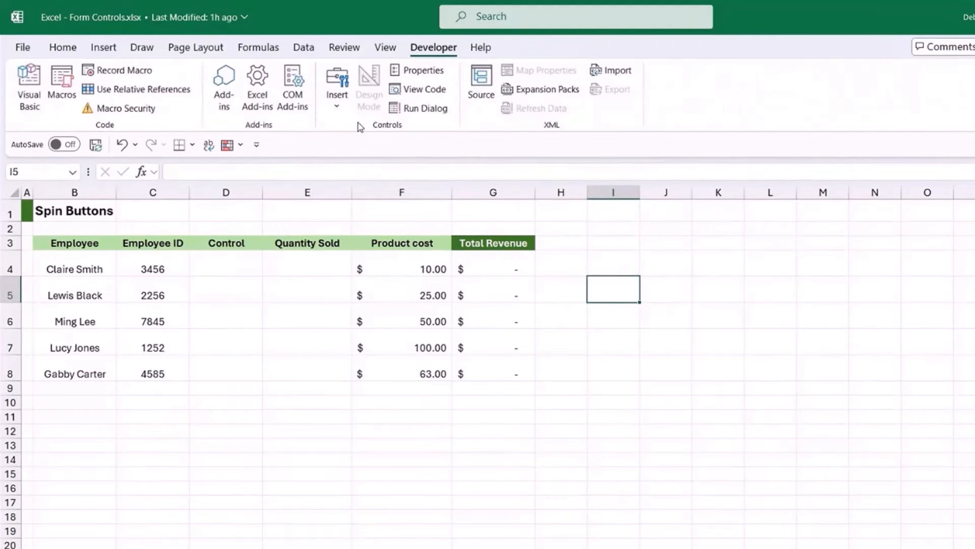
click(338, 104)
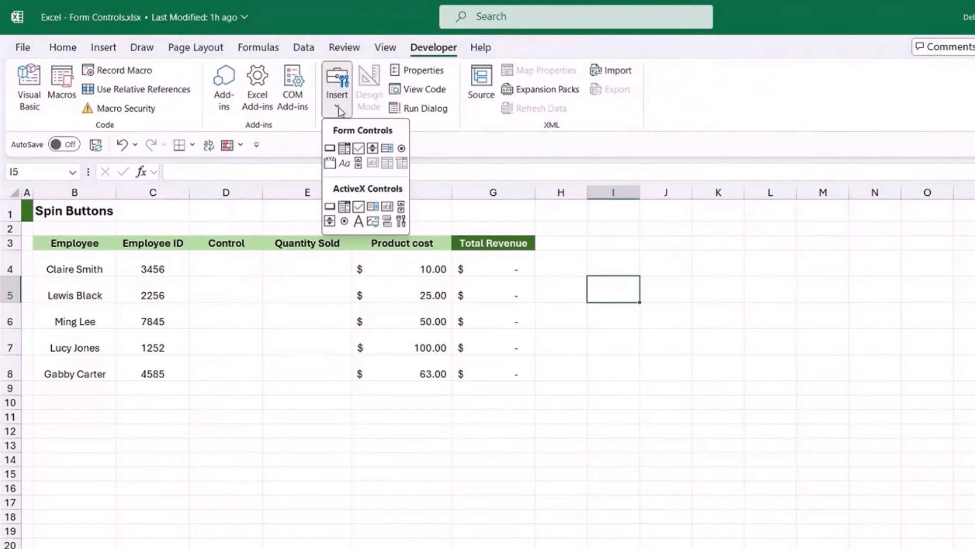
click(373, 148)
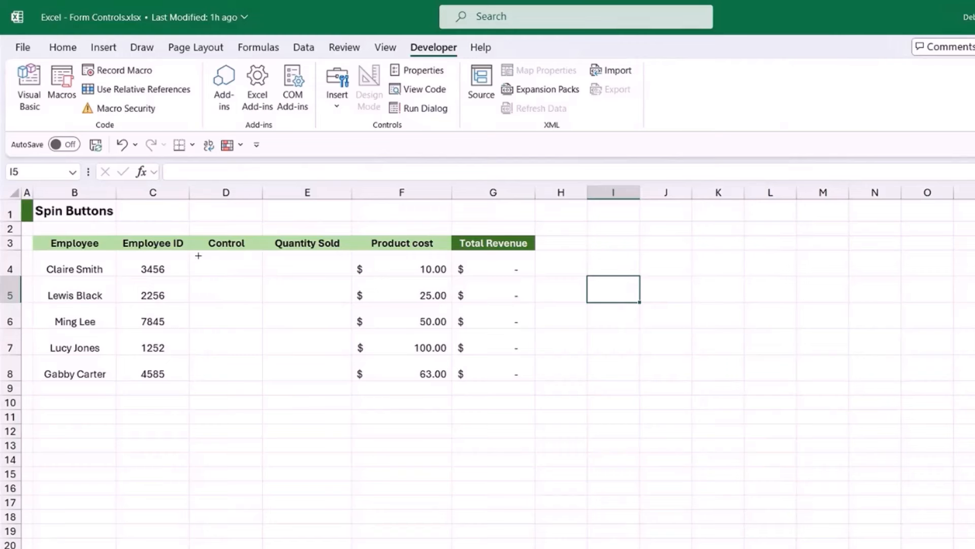
mouse_move(196, 255)
mouse_down()
mouse_move(210, 271)
mouse_move(253, 272)
mouse_up()
click(335, 345)
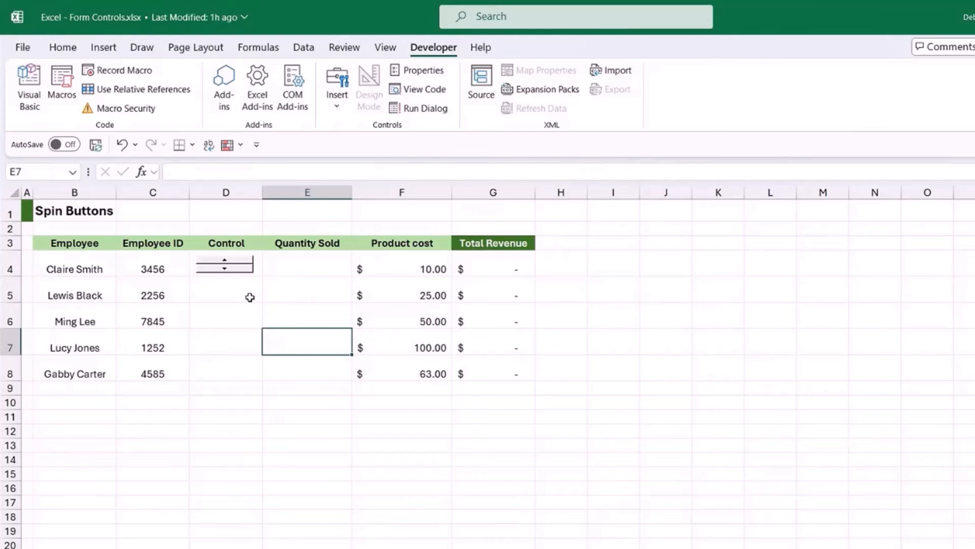
- Fill the spin button in D4 down through D8 so every employee row has one
click(258, 269)
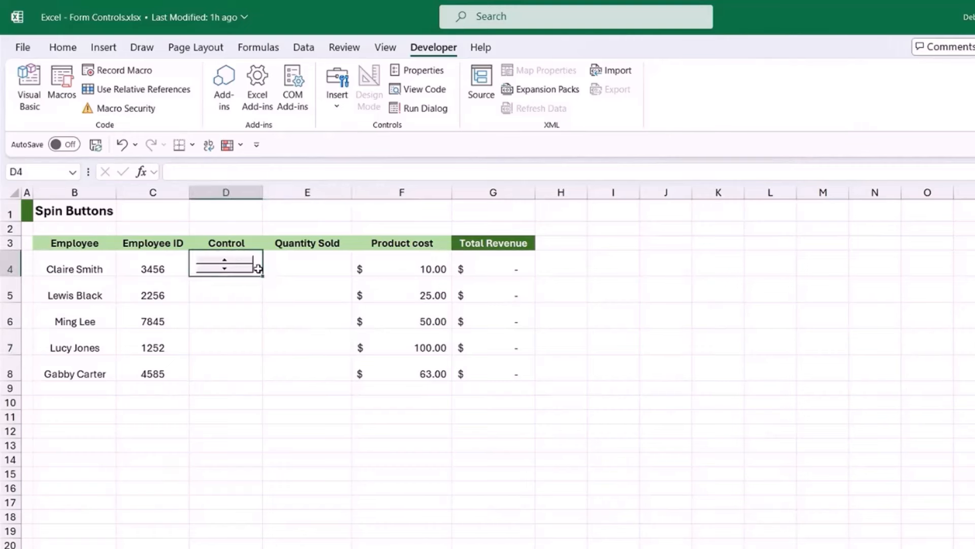
drag(262, 277, 257, 383)
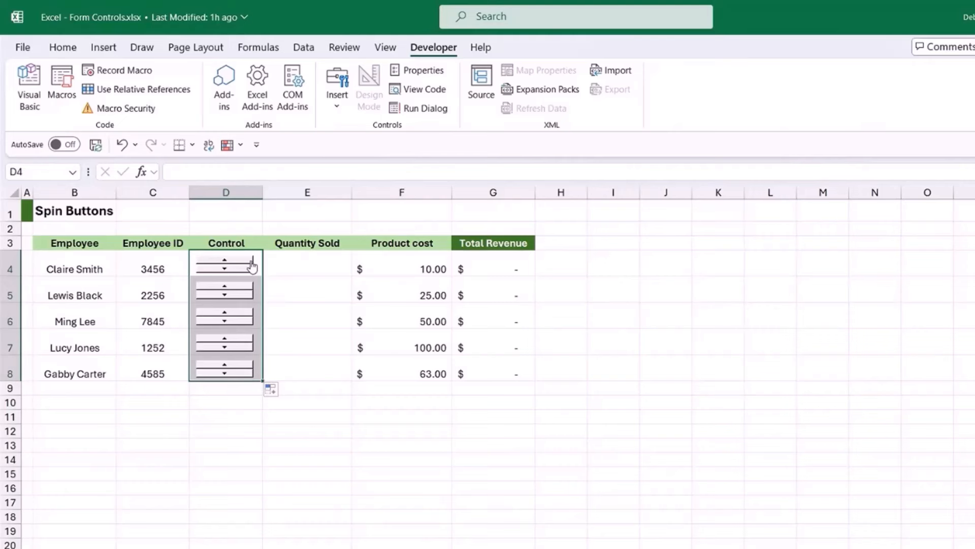
click(600, 324)
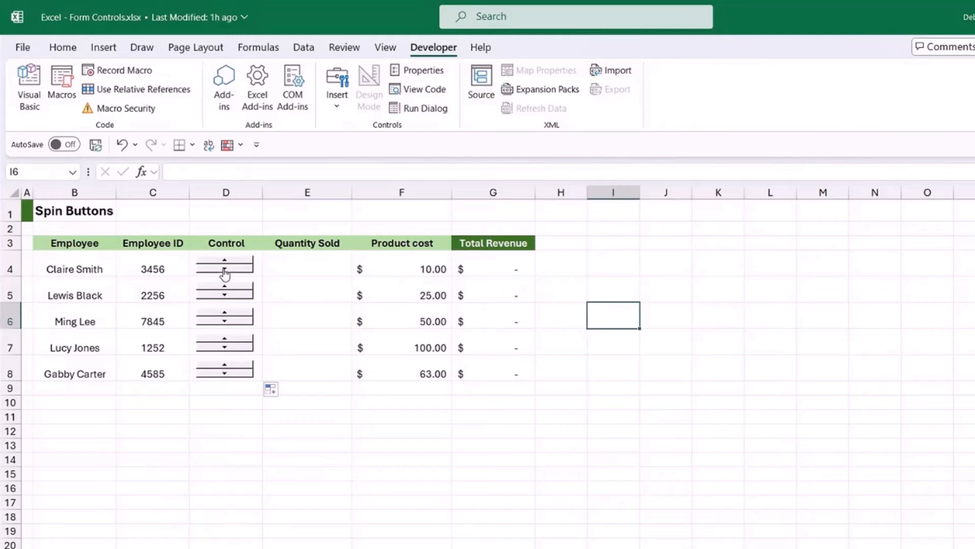
click(676, 300)
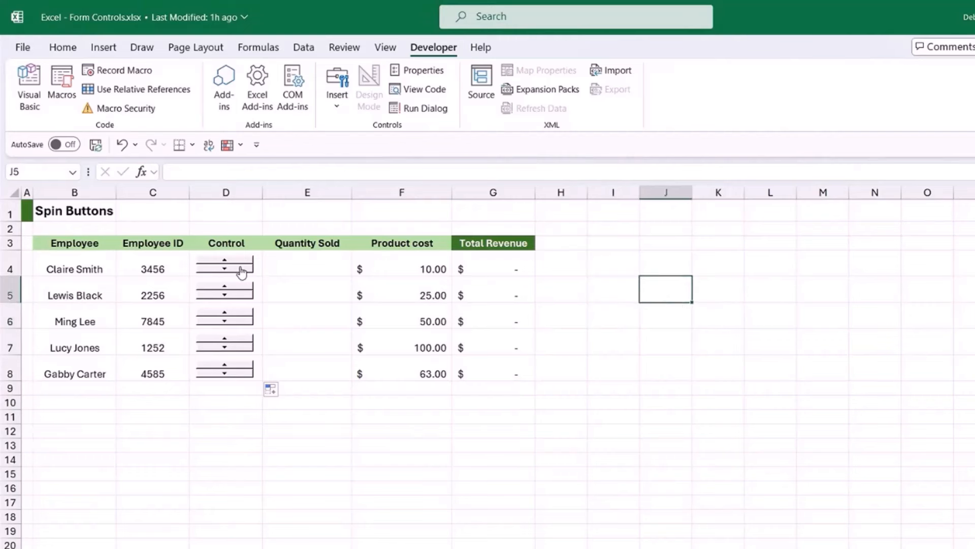
- Format the spin button in D4 with current value 1, minimum value 1 and maximum value 20
key(ctrl)
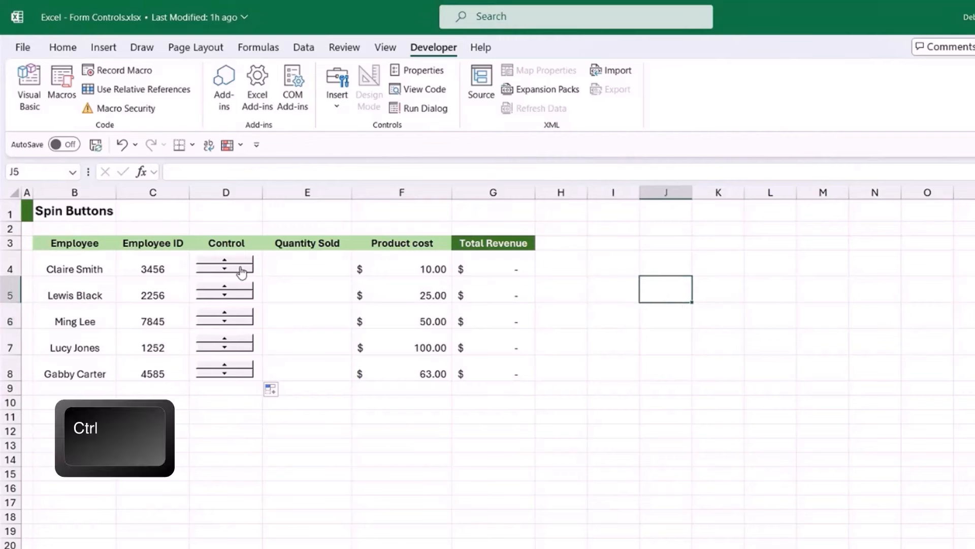
ctrl+click(242, 272)
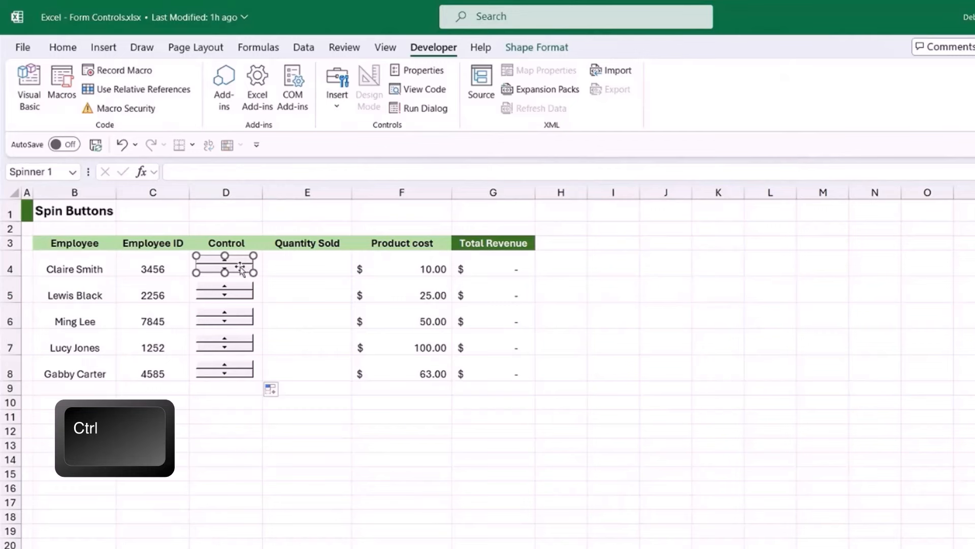
right_click(240, 268)
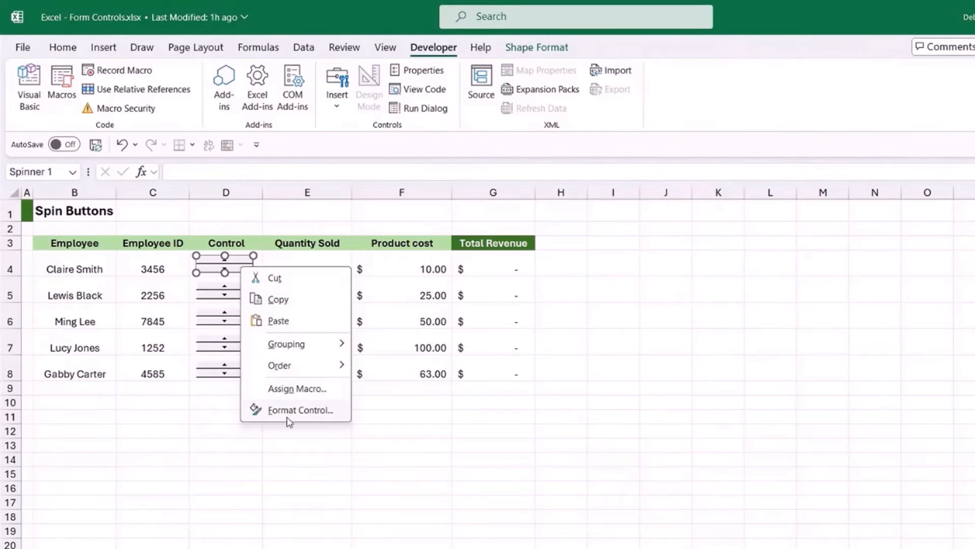
click(289, 410)
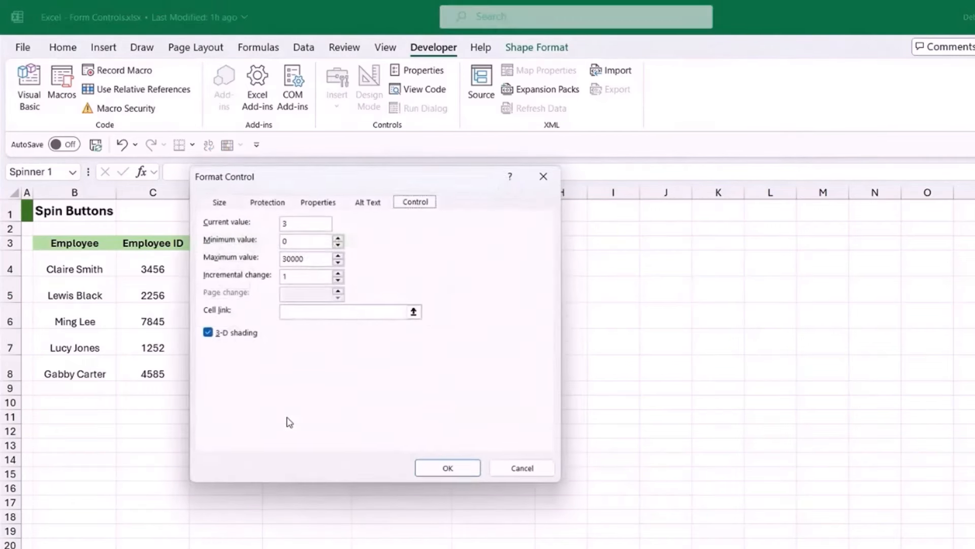
drag(331, 183, 692, 178)
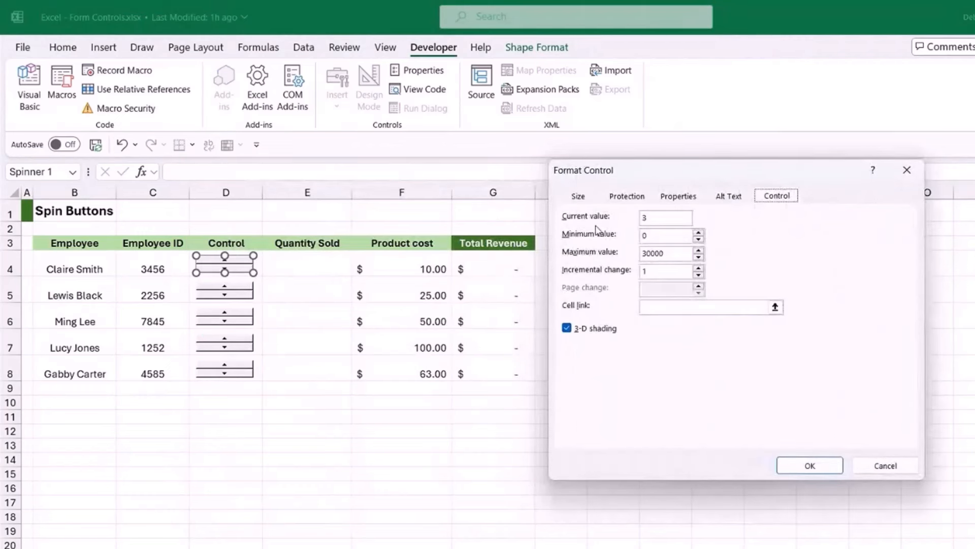
click(652, 220)
drag(653, 223, 630, 224)
drag(665, 236, 624, 240)
text(1)
drag(671, 253, 615, 247)
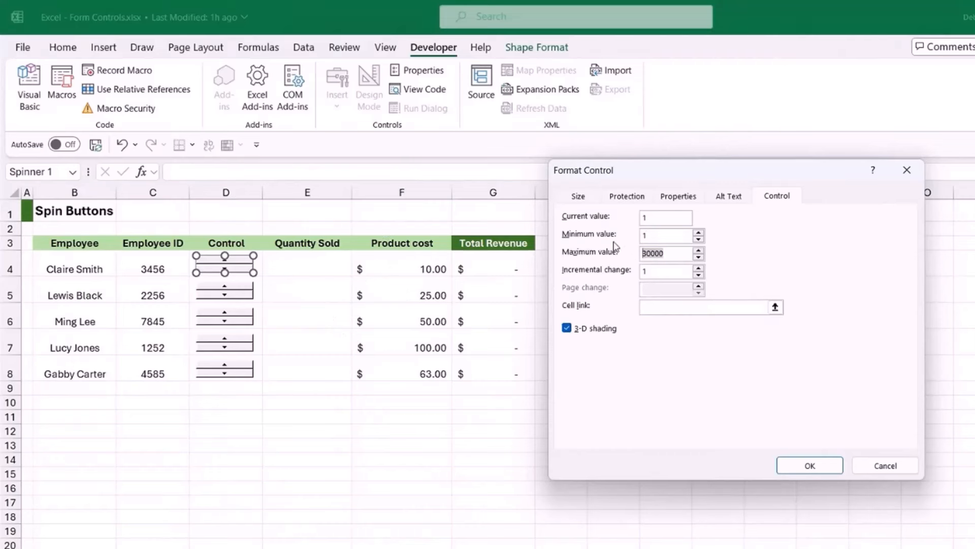
text(20)
- Link the D4 spin button to cell E4 and apply the control settings
click(656, 307)
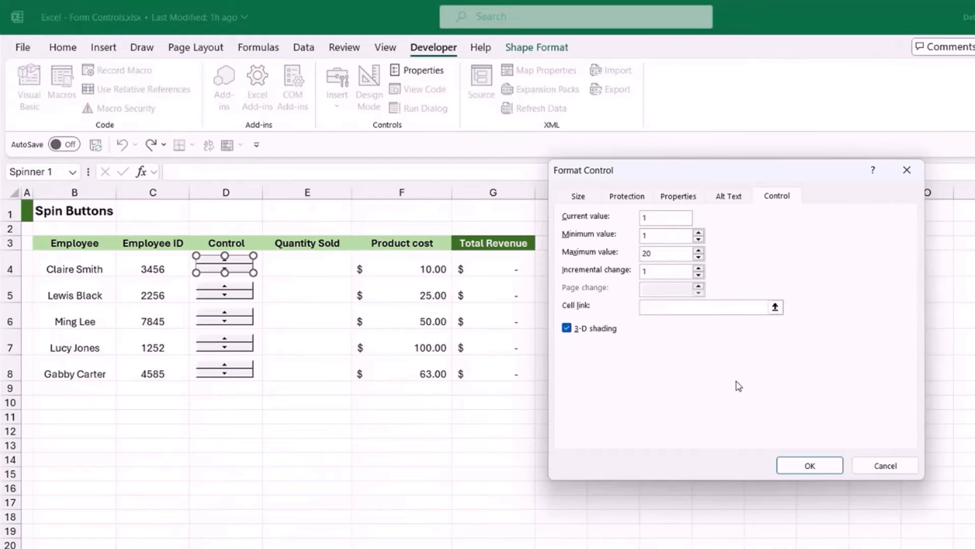
click(303, 265)
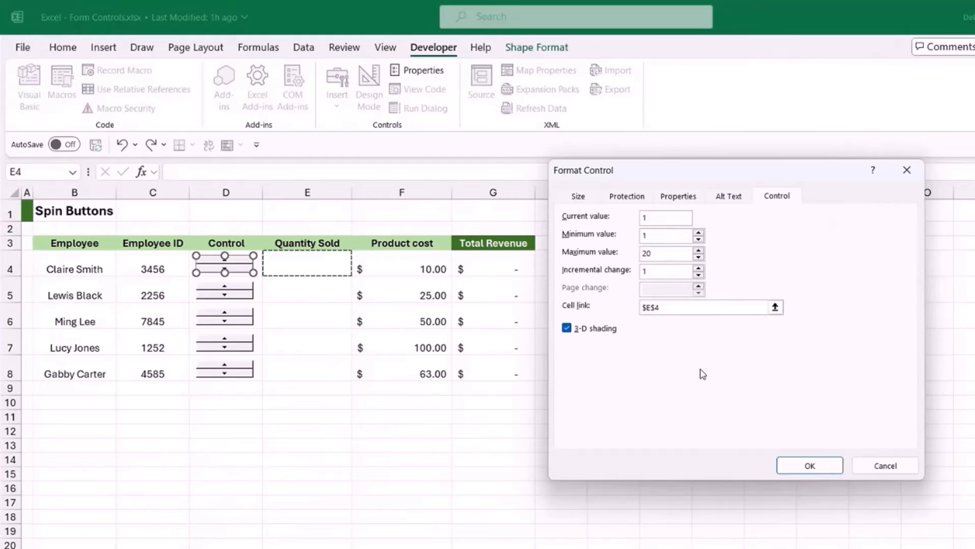
click(810, 466)
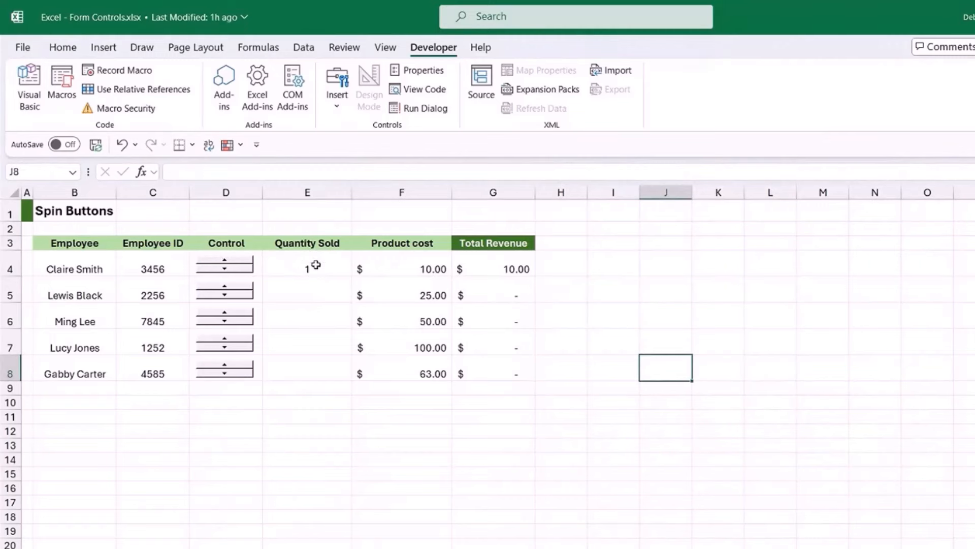
- Check the Total Revenue formula in G4 and use the D4 spin button to set the quantity sold to 5
click(493, 265)
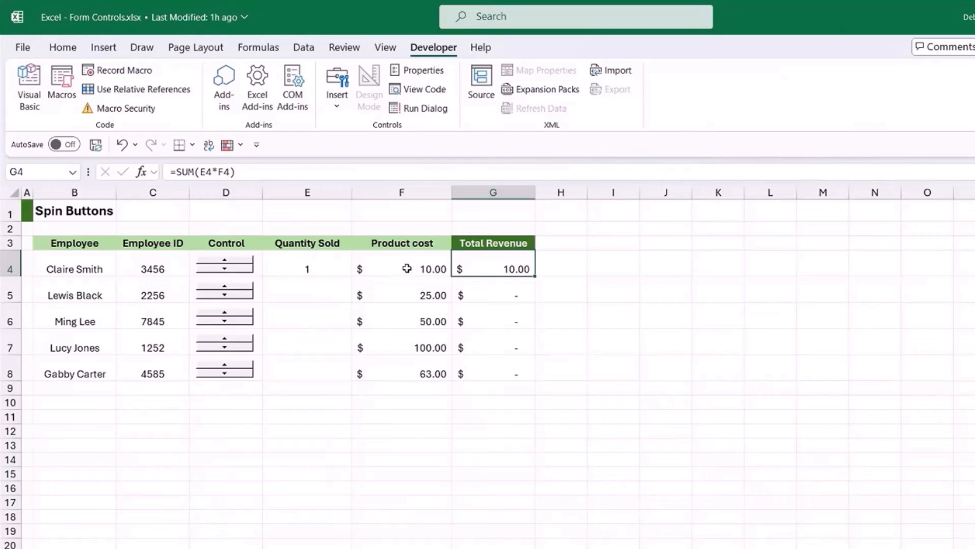
click(225, 261)
click(225, 261)
click(234, 272)
click(231, 261)
click(232, 272)
click(669, 340)
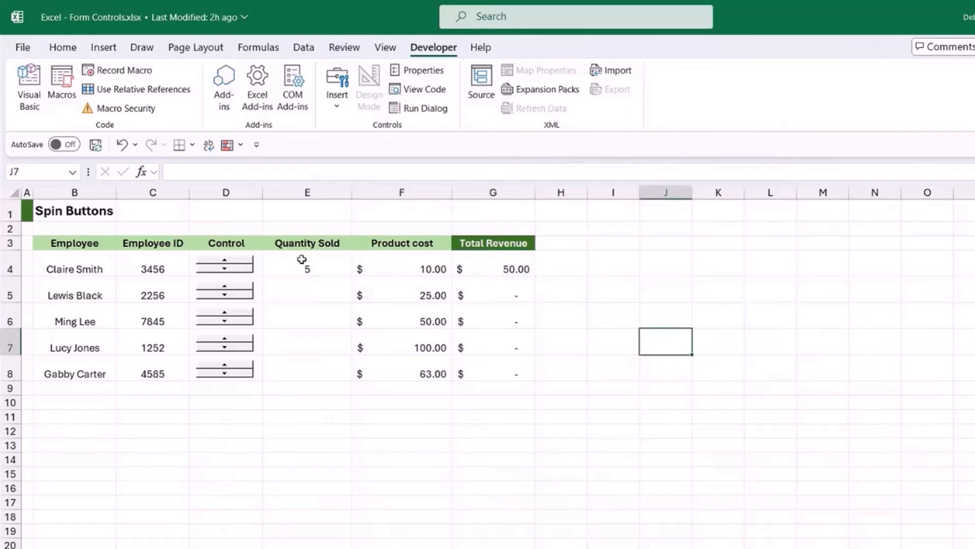
- Format the spin button in D5 with current value 1, minimum value 1 and maximum value 20
right_click(240, 297)
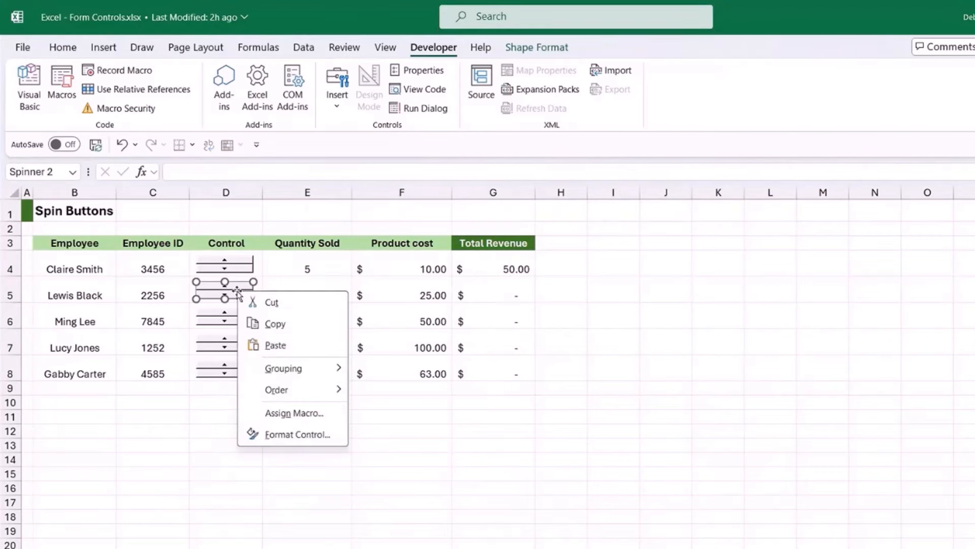
click(297, 435)
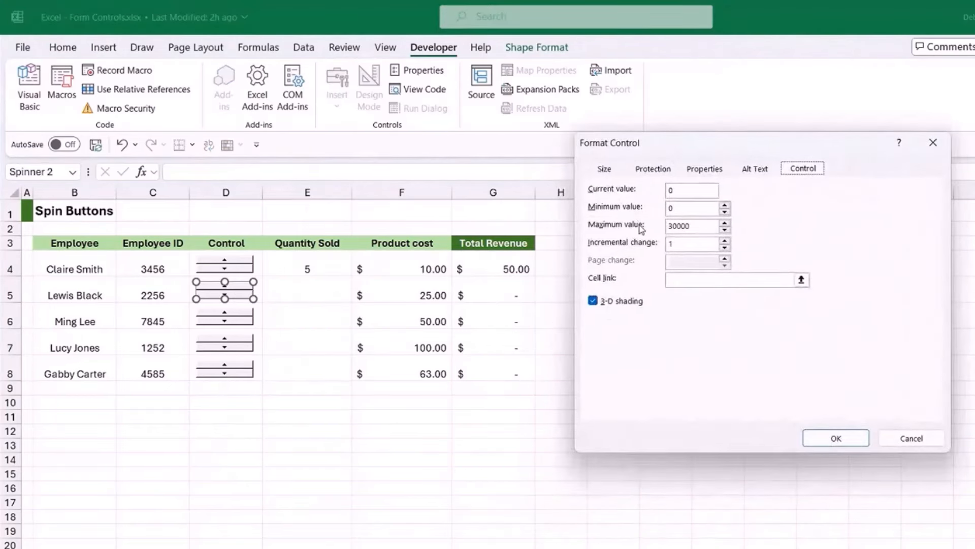
click(674, 193)
text(1)
key(Tab)
text(1)
key(Tab)
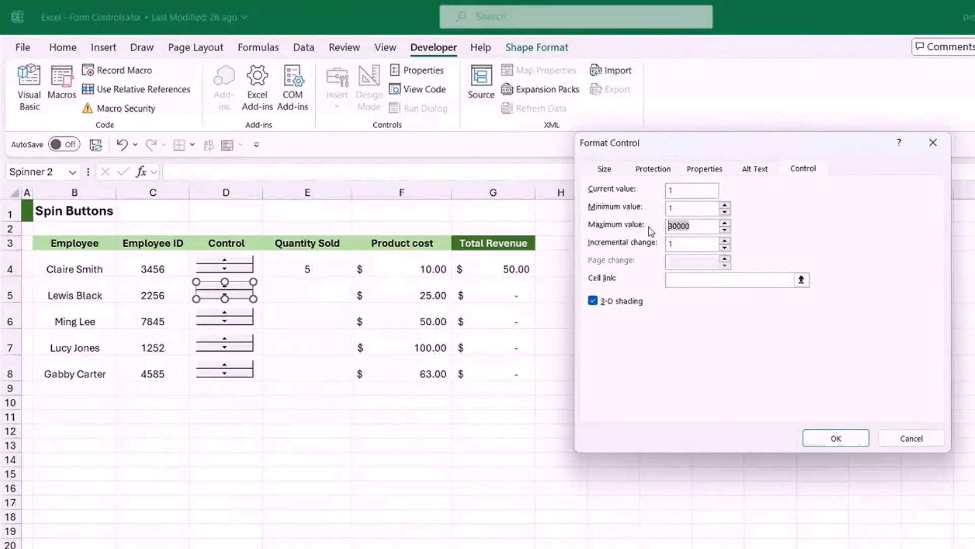
text(20)
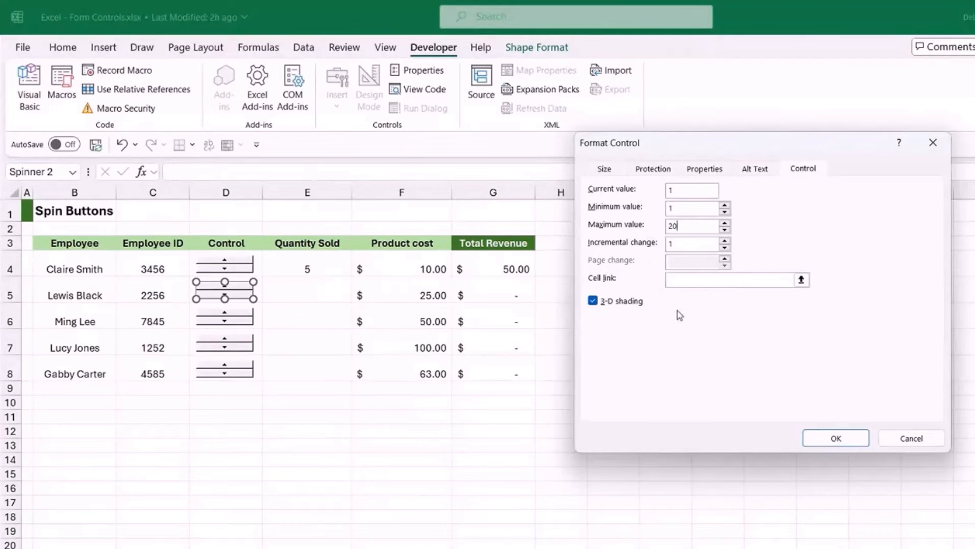
- Link the D5 spin button to cell E5, apply the settings and deselect the control
click(675, 282)
click(330, 298)
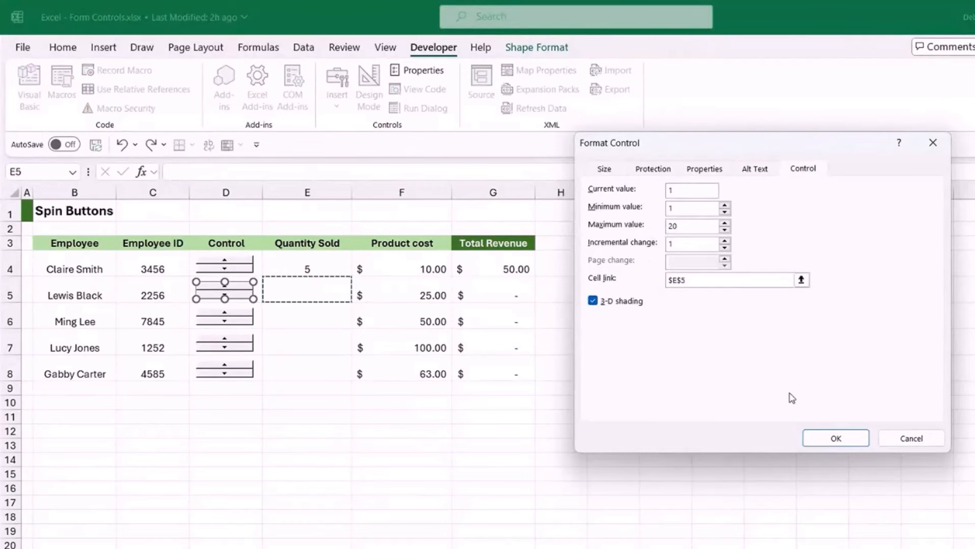
click(834, 437)
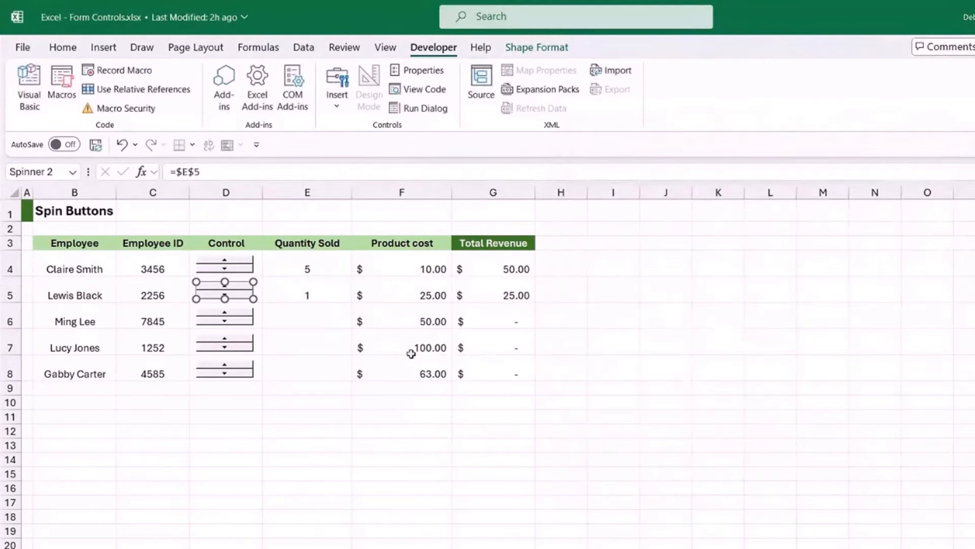
drag(391, 395, 393, 404)
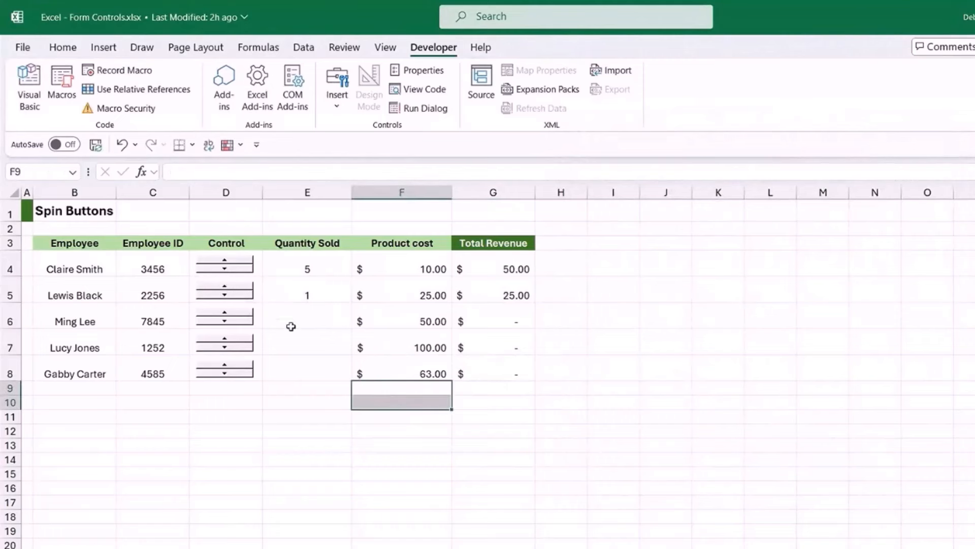
- Use the D5 spin button to raise the quantity sold in E5 to 4
click(239, 293)
click(239, 293)
click(239, 292)
click(325, 415)
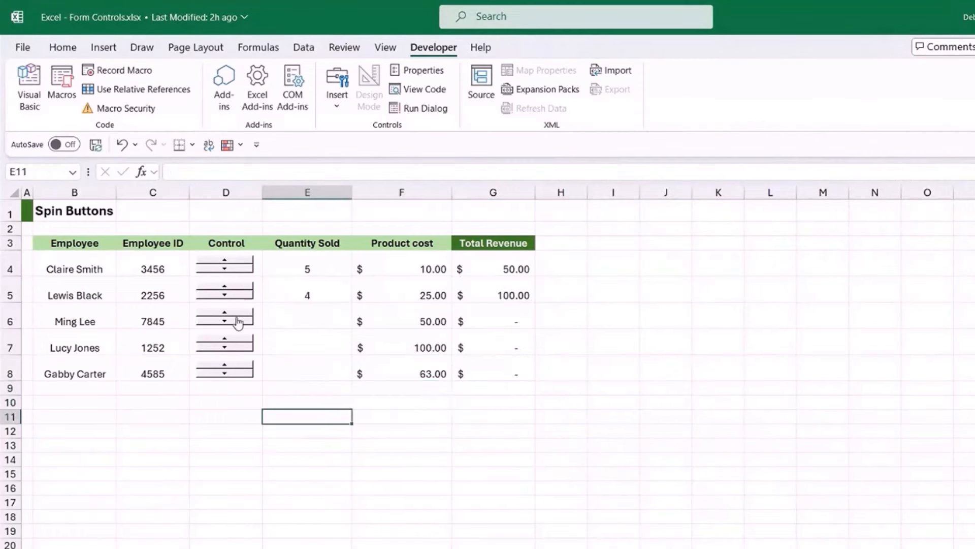
- Format the spin button in D6 with current value 1, minimum value 1 and maximum value 20
key(ctrl)
ctrl+click(238, 321)
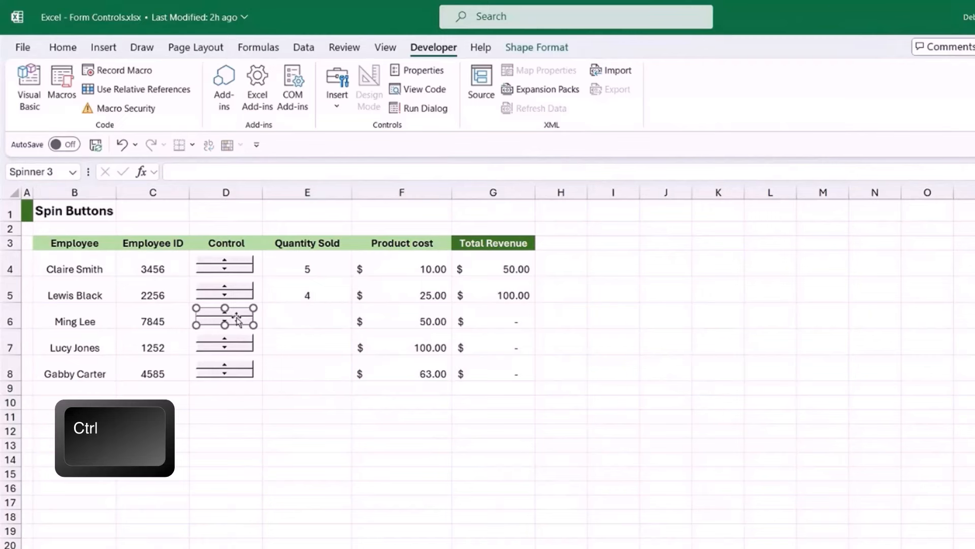
right_click(237, 319)
click(282, 464)
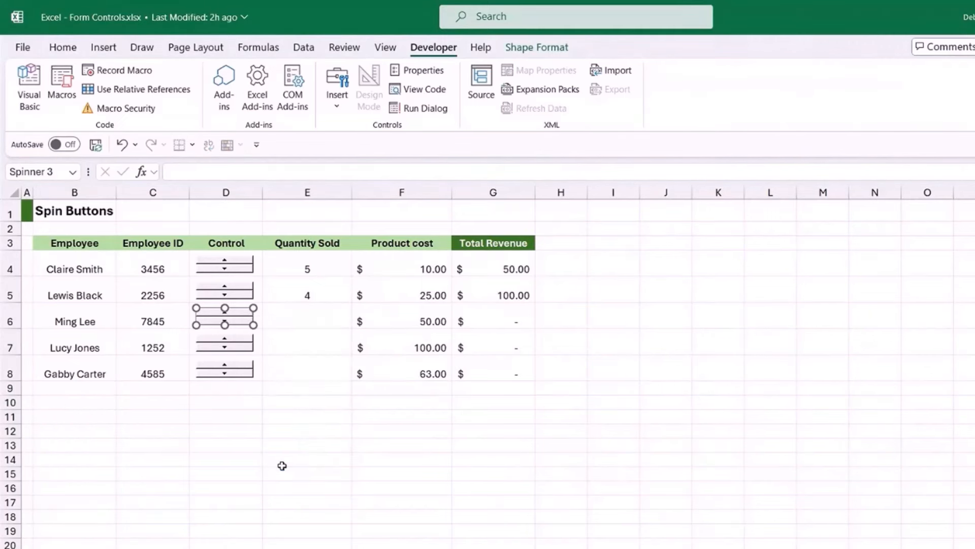
click(678, 191)
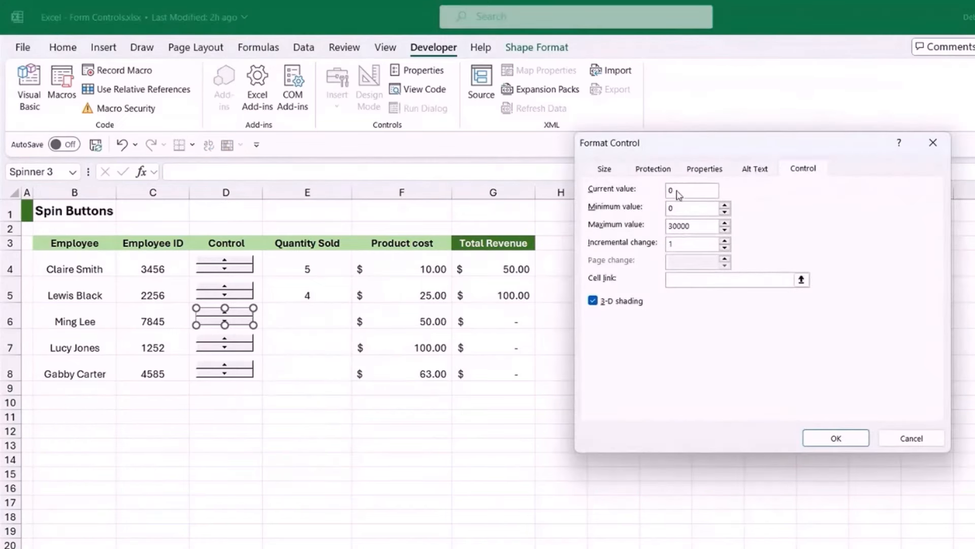
text(1)
key(Tab)
key(Tab)
text(20)
- Link the D6 spin button to cell E6, apply the settings and deselect the control
click(667, 286)
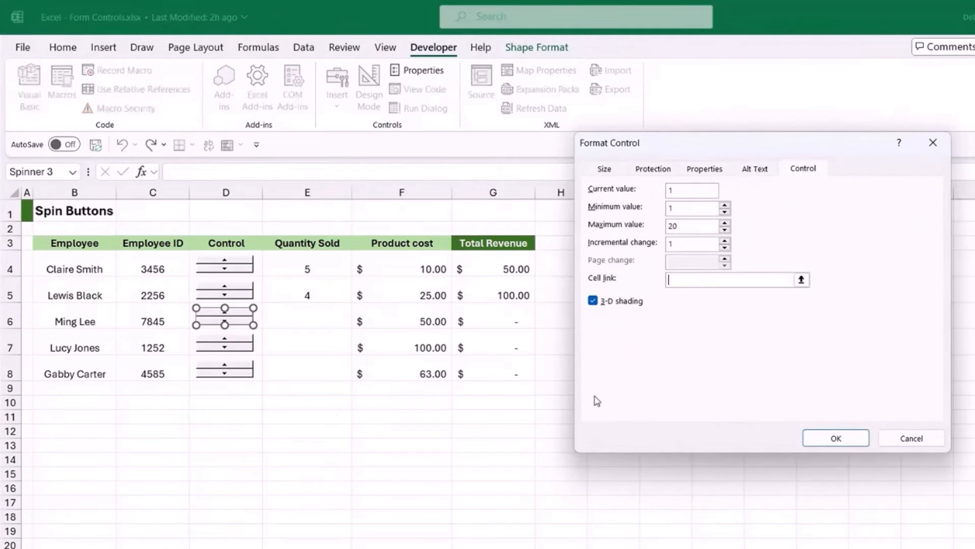
click(315, 315)
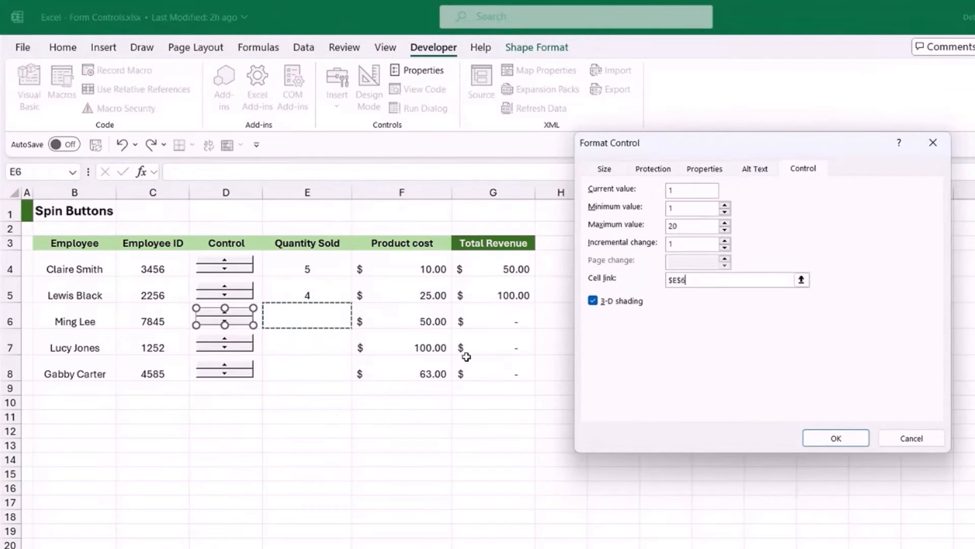
click(835, 438)
click(709, 404)
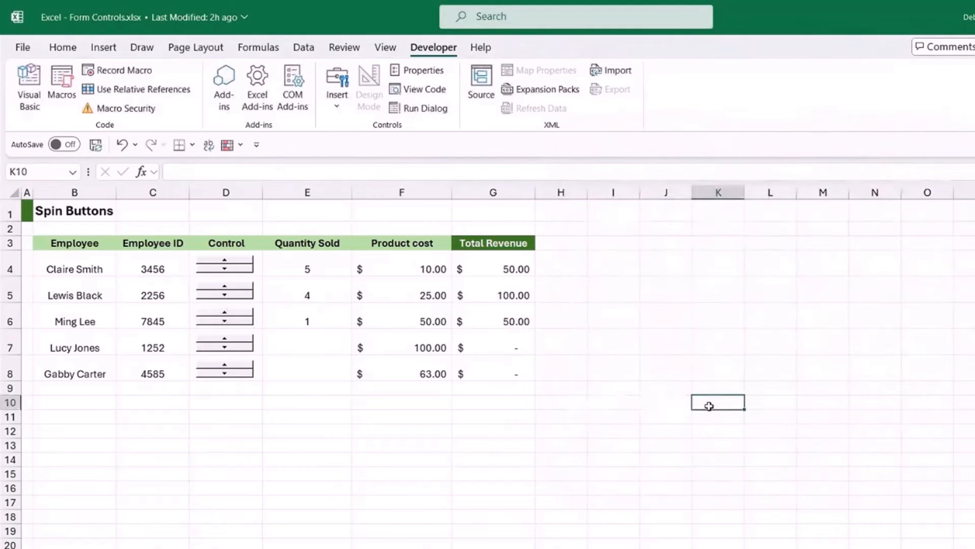
- Use the D6 spin button to set the quantity sold in E6 to 2
click(233, 313)
click(233, 322)
click(697, 325)
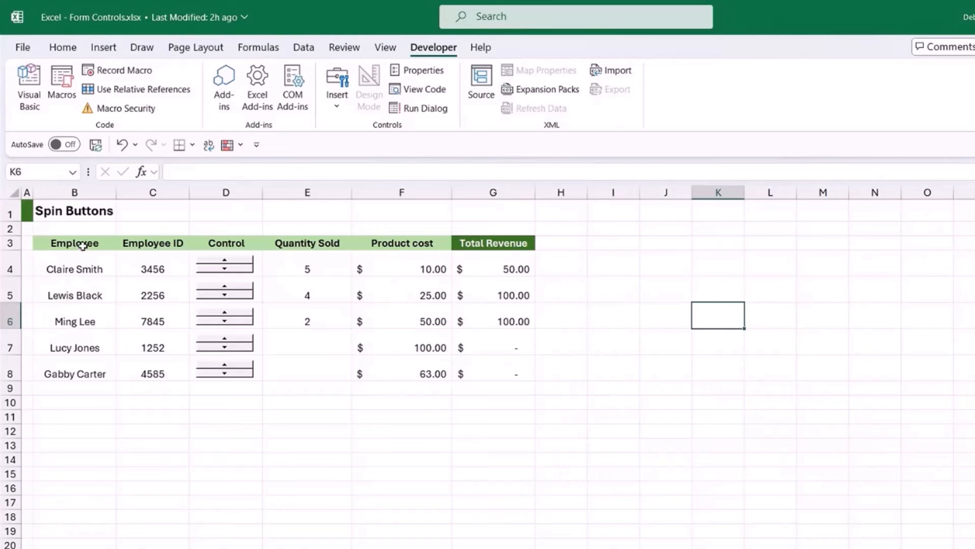
- Insert a 2-D clustered bar chart from B3:B6 and G3:G6 and place it beside the table, over columns I to O
drag(81, 244, 80, 321)
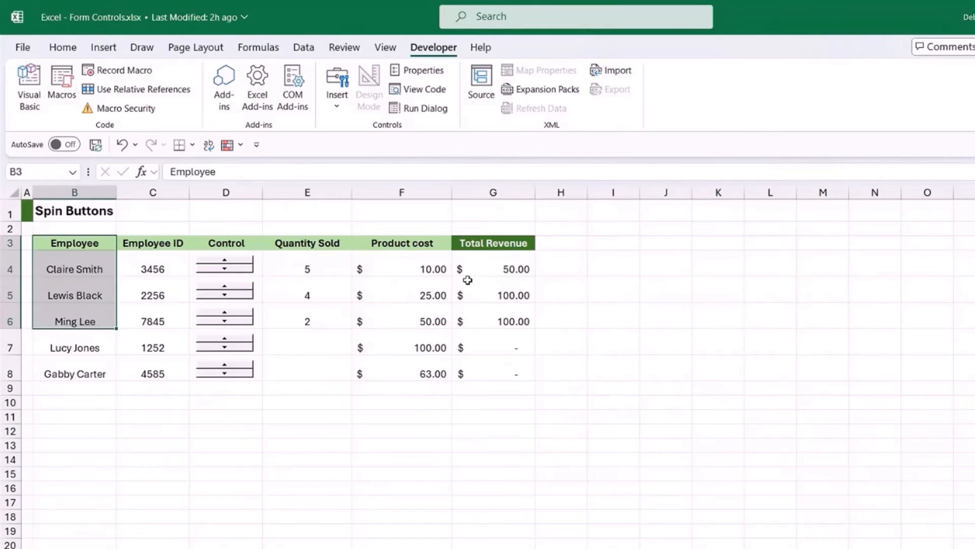
drag(494, 244, 489, 320)
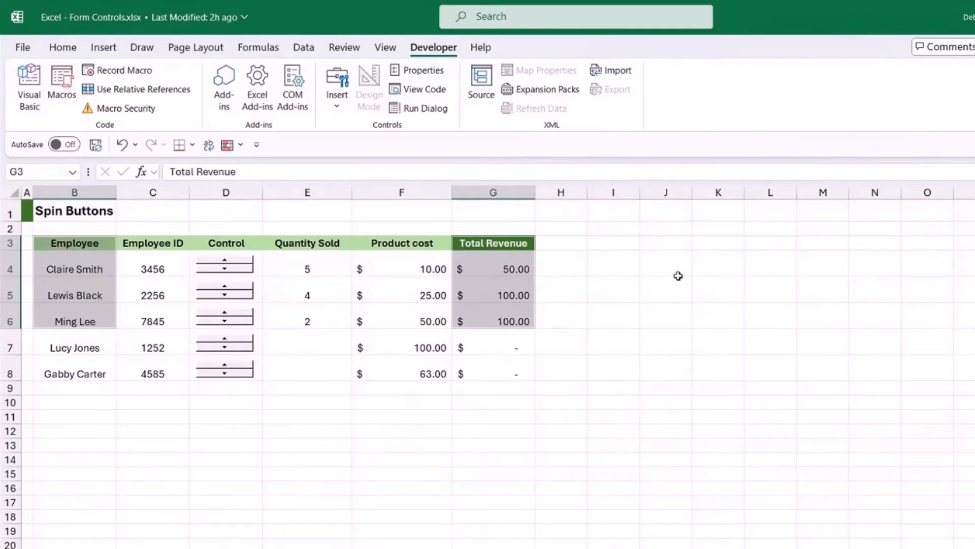
key(ctrl)
click(112, 49)
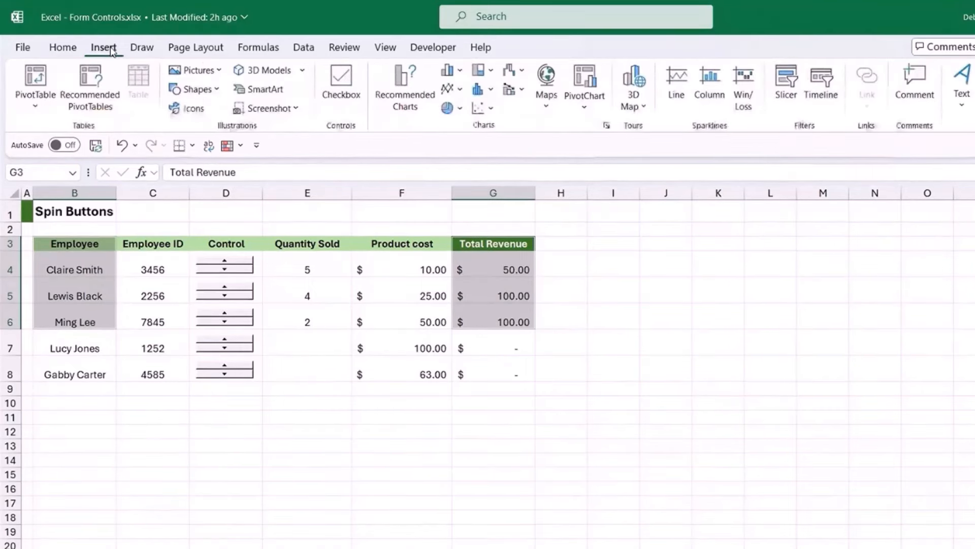
click(460, 72)
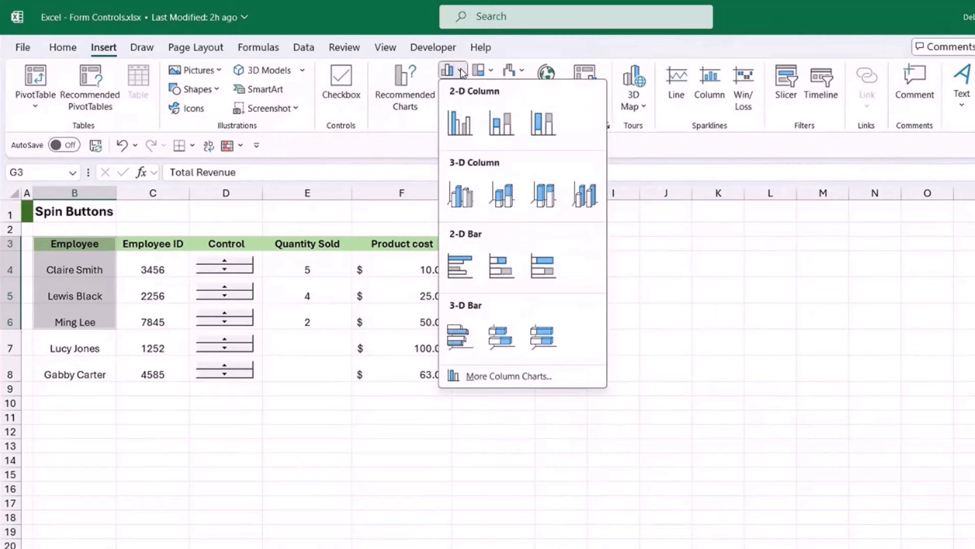
click(458, 267)
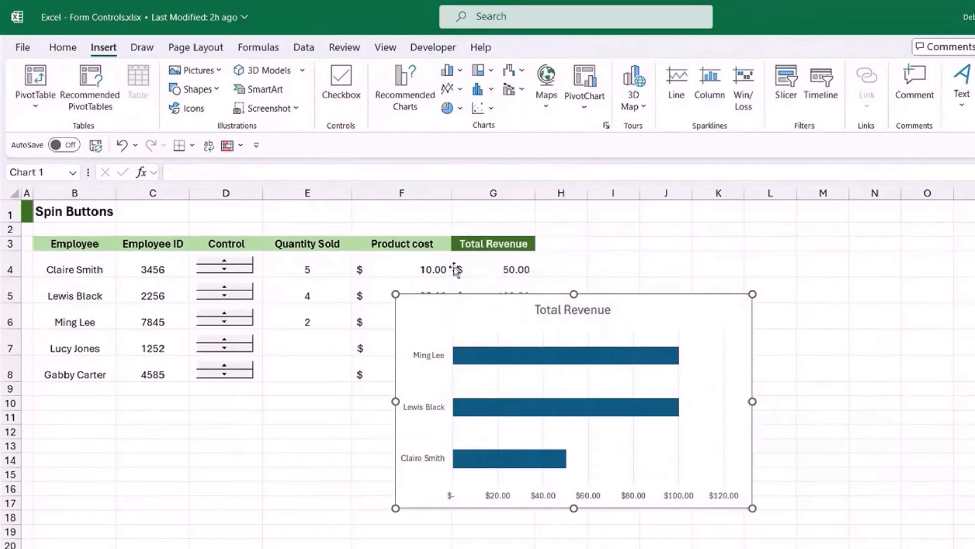
drag(634, 308, 843, 249)
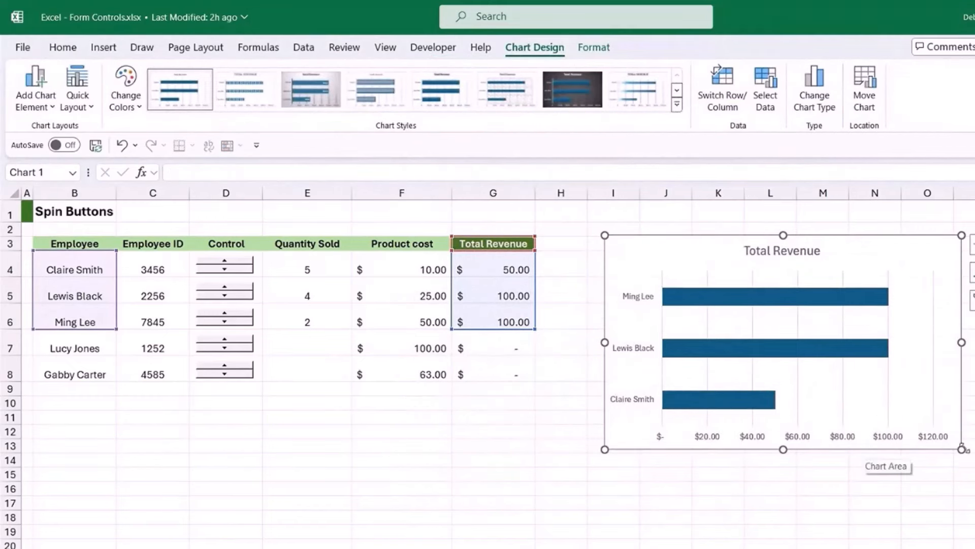
click(536, 459)
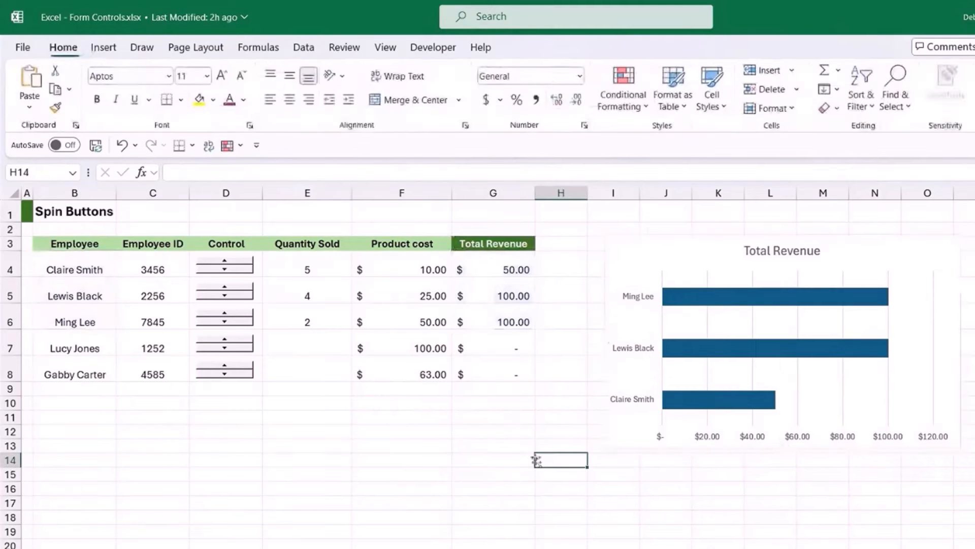
- Use the D4 spin button to set the quantity sold in E4 to 8
click(225, 262)
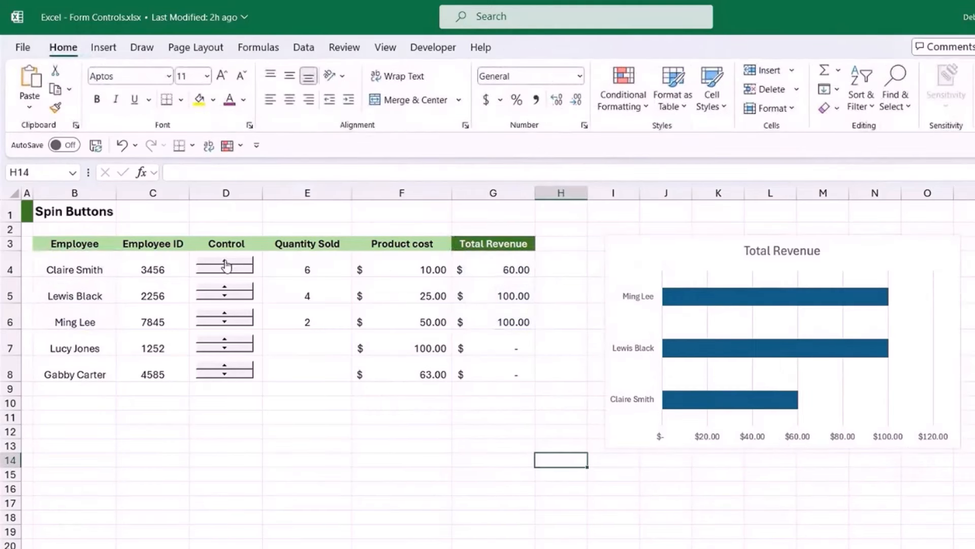
click(225, 261)
click(225, 261)
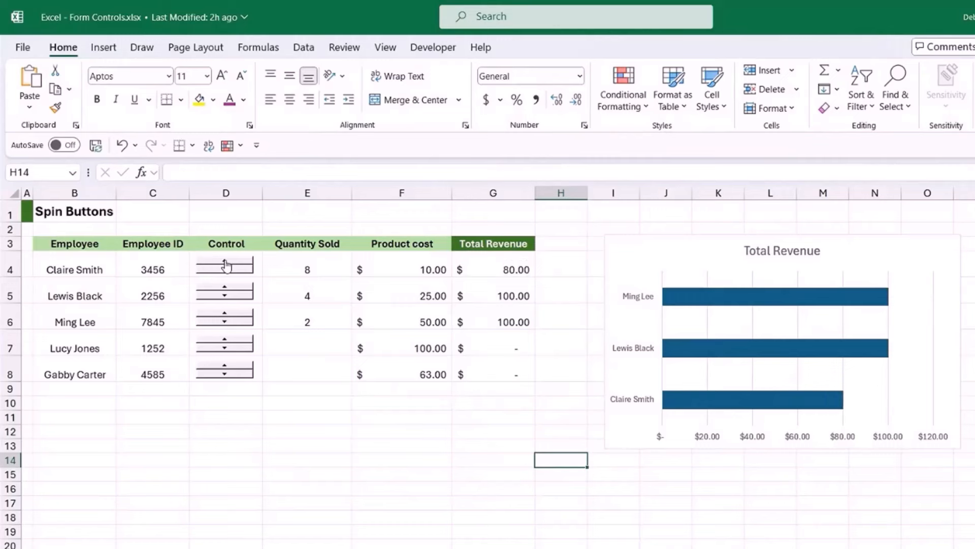
click(225, 261)
click(224, 269)
- Use the D5 and D6 spin buttons to set the quantities sold to 5 in E5 and 3 in E6
click(226, 288)
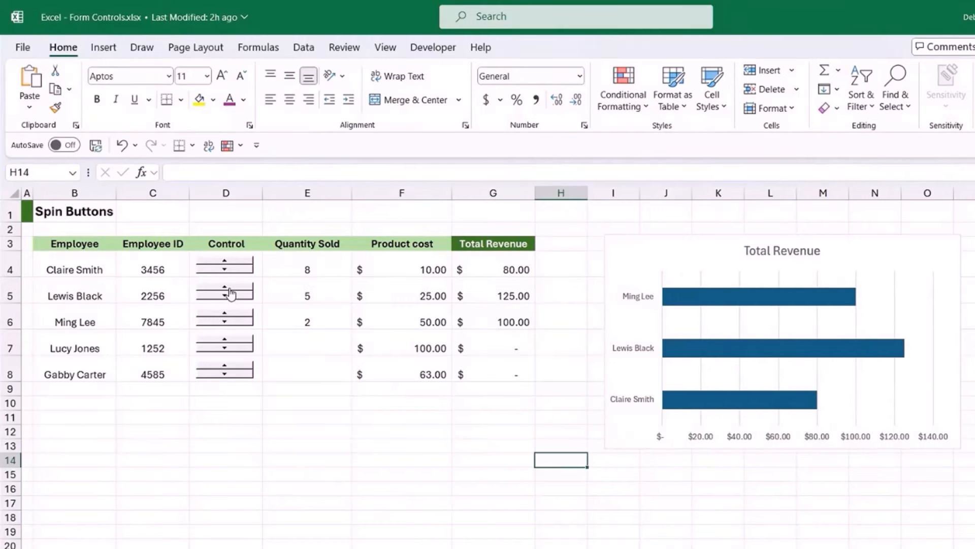
click(231, 297)
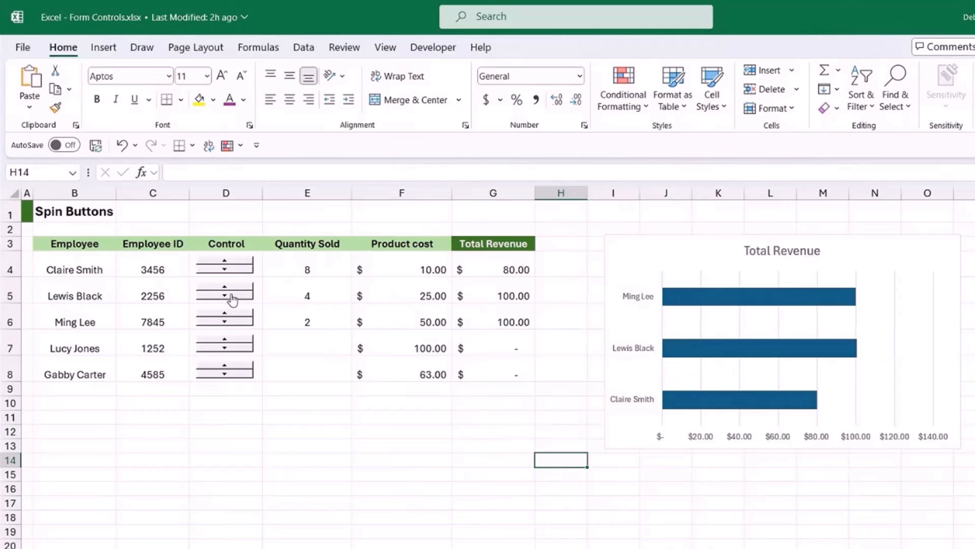
click(234, 316)
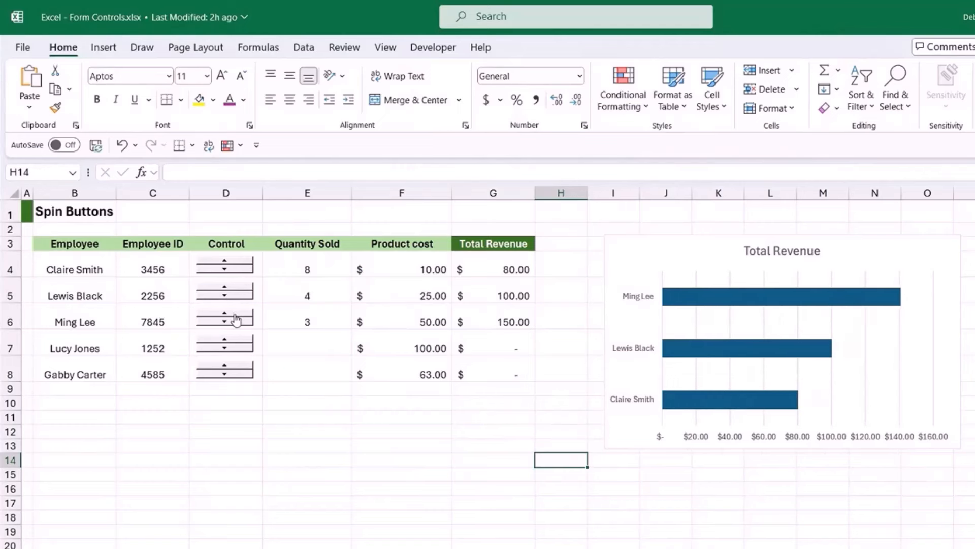
click(235, 323)
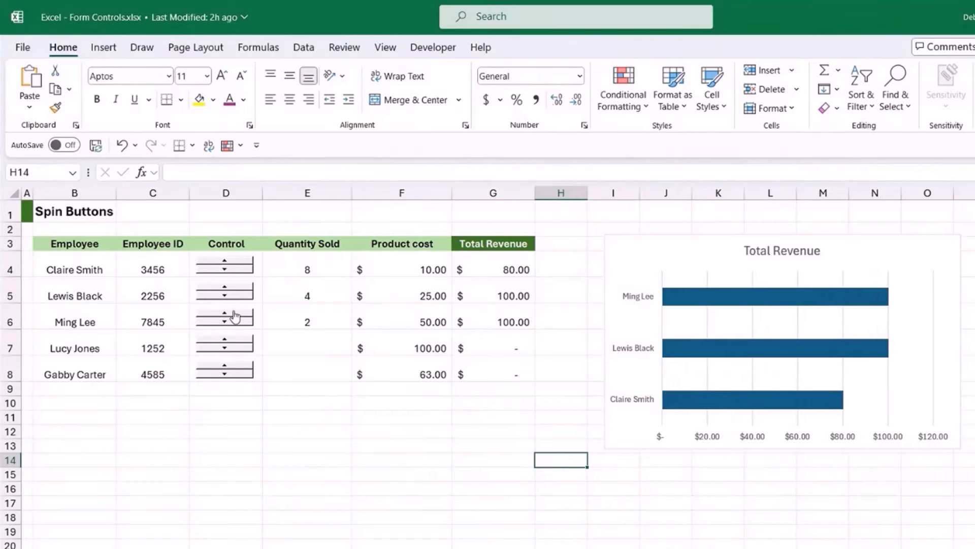
click(235, 316)
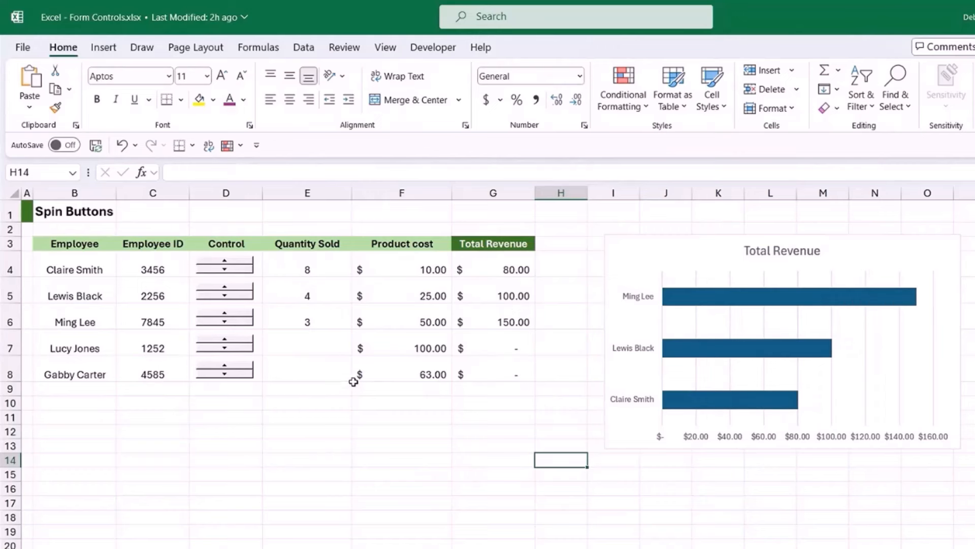
click(58, 344)
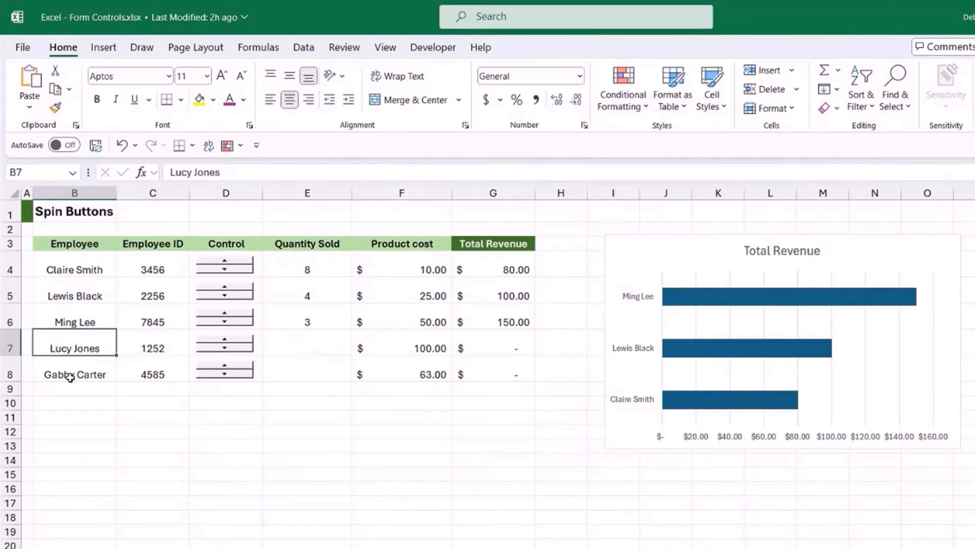
click(227, 288)
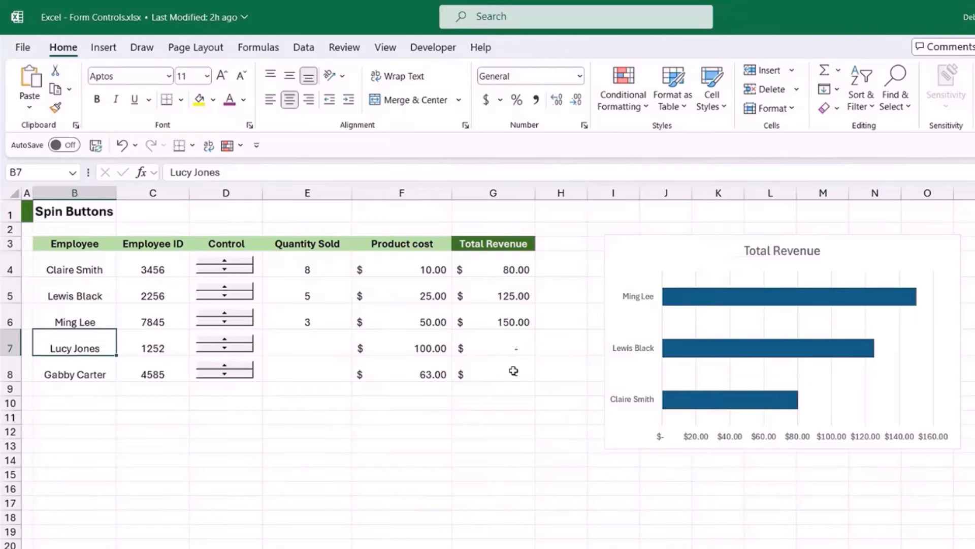
click(974, 316)
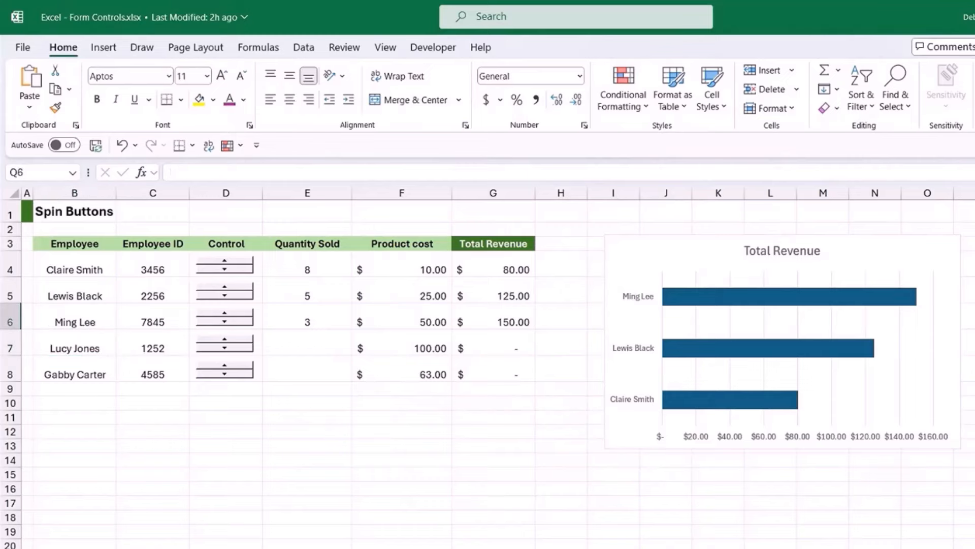
- Switch to the Option Buttons worksheet
click(249, 546)
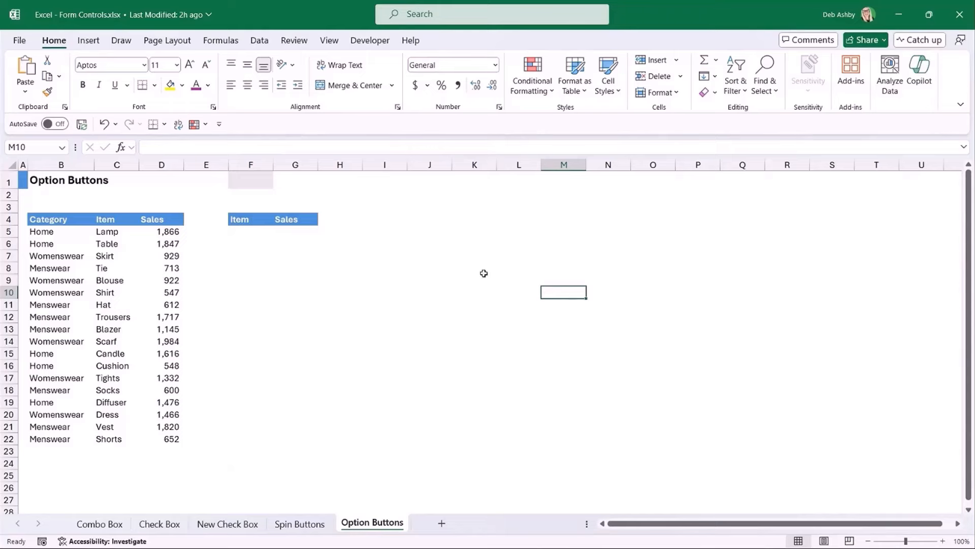
click(441, 257)
click(397, 316)
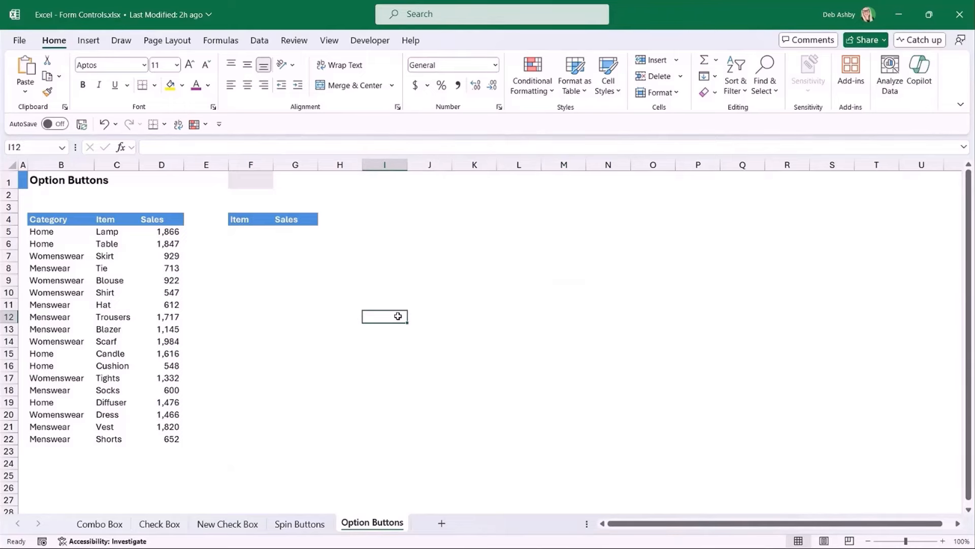
click(392, 292)
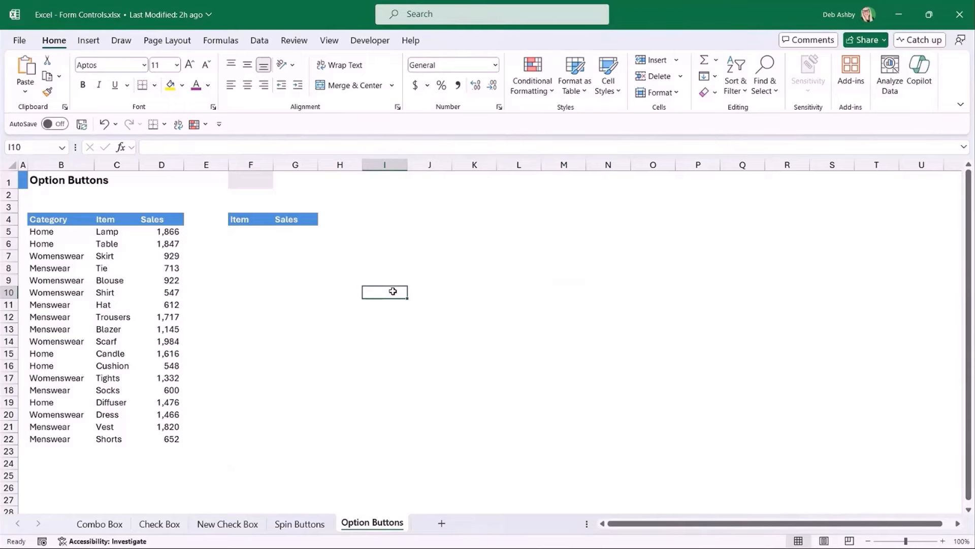
click(248, 291)
- Examine the Category, Item and Sales columns of the source table in B4:D22
click(71, 219)
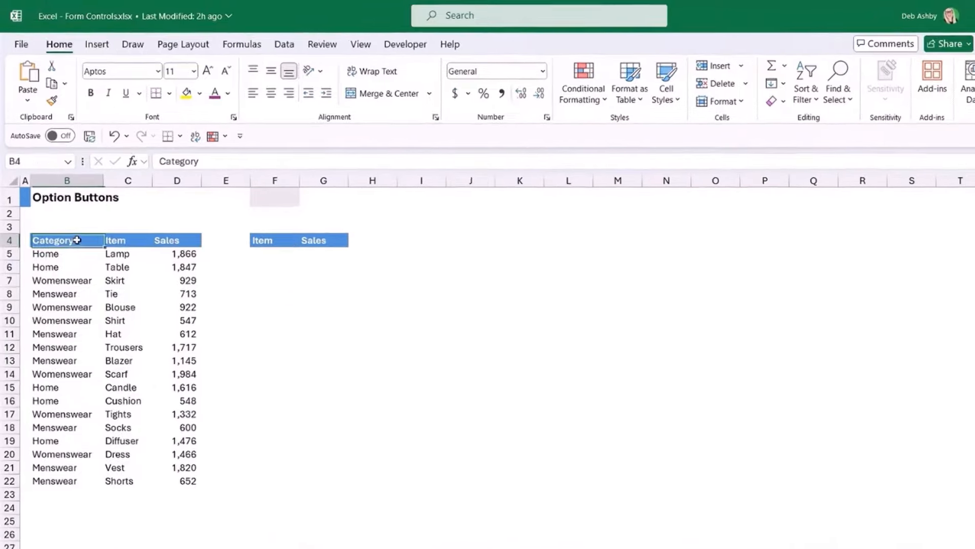
drag(77, 240, 66, 473)
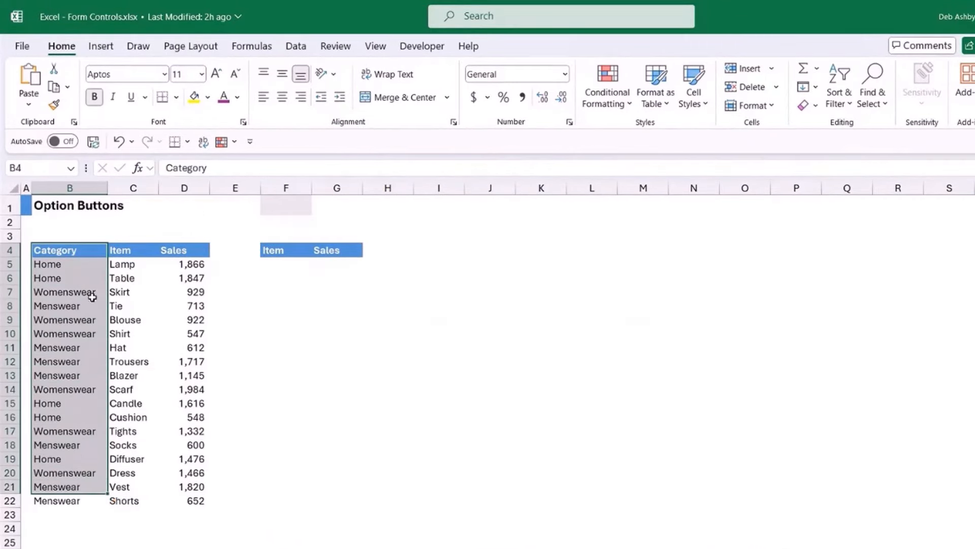
click(83, 305)
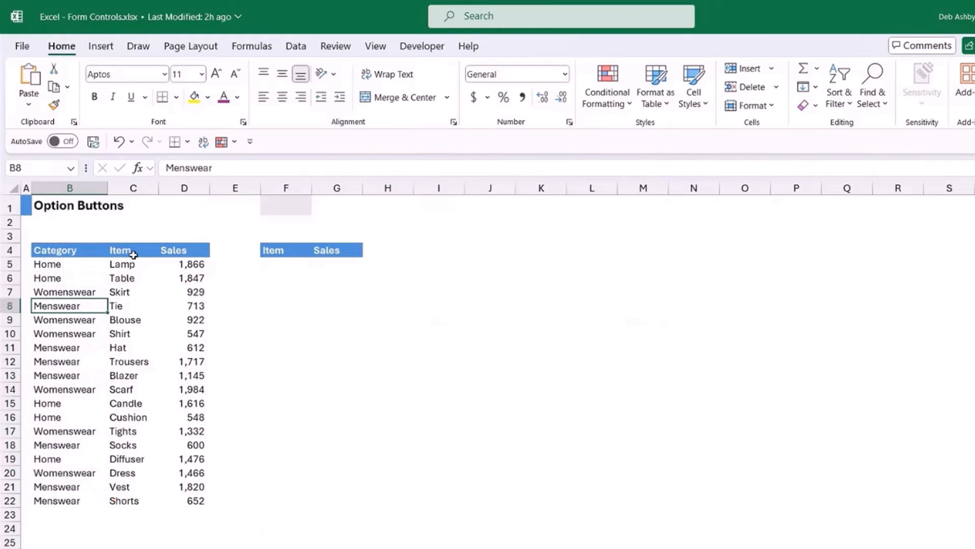
drag(130, 249, 117, 502)
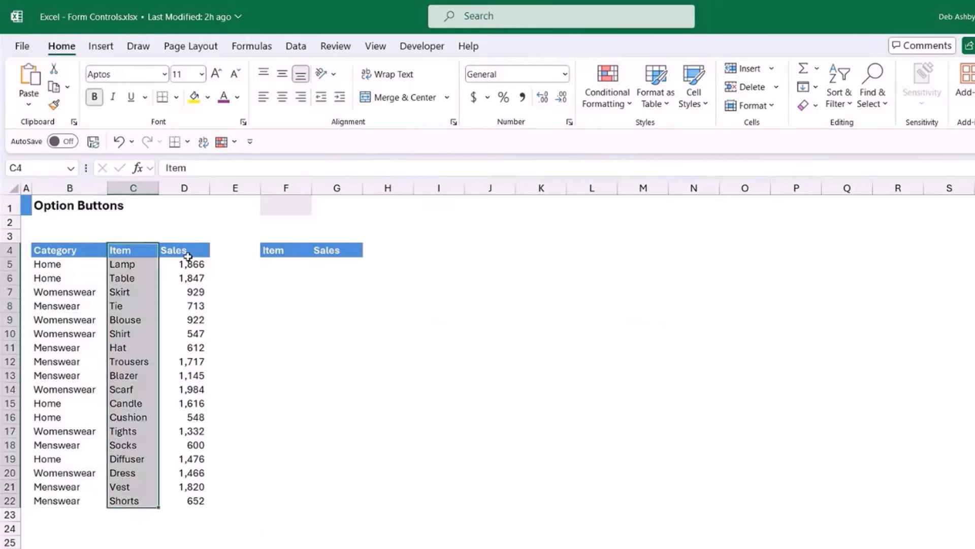
drag(185, 251, 190, 503)
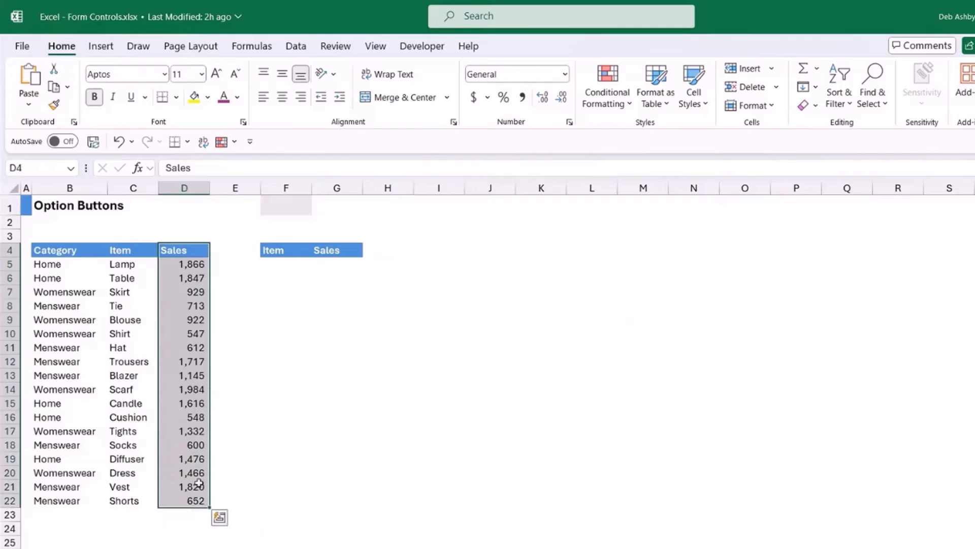
click(465, 334)
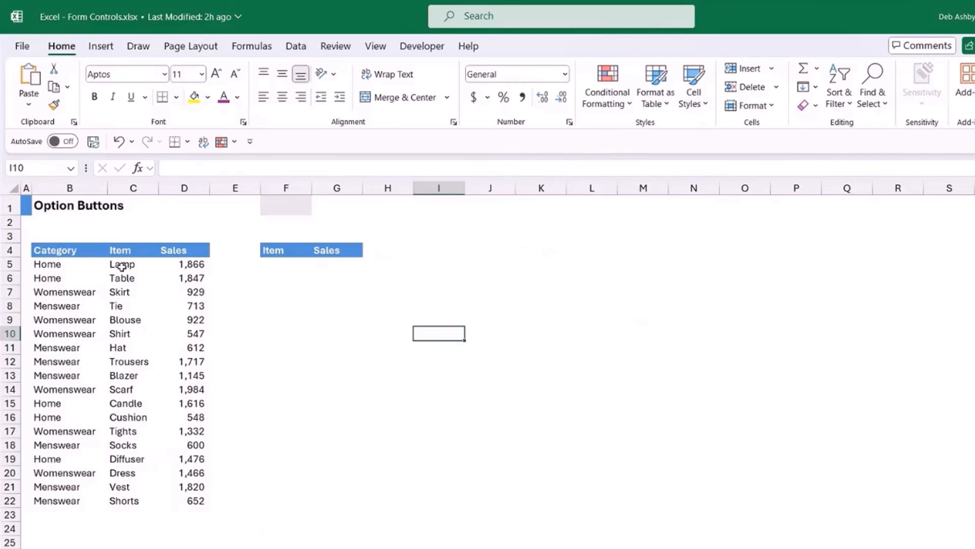
drag(61, 263, 76, 346)
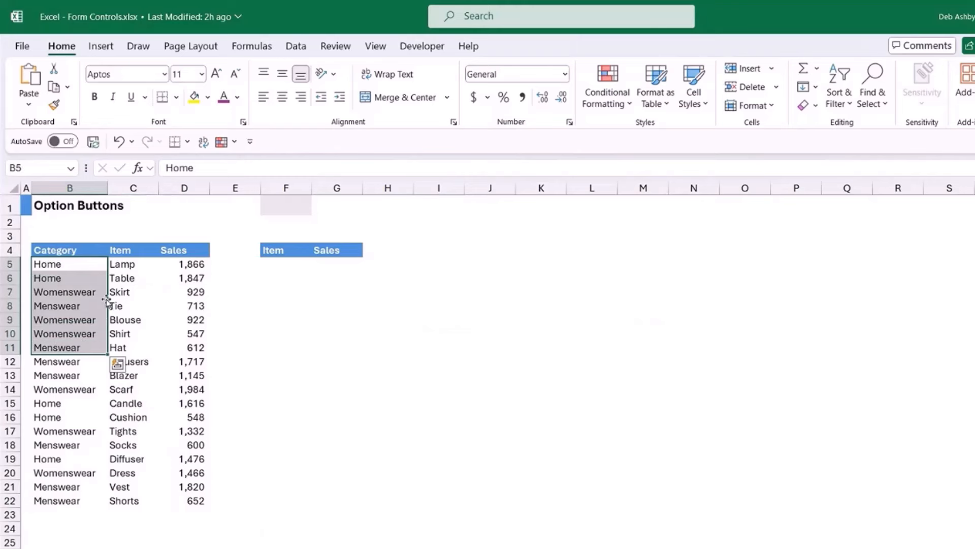
click(167, 309)
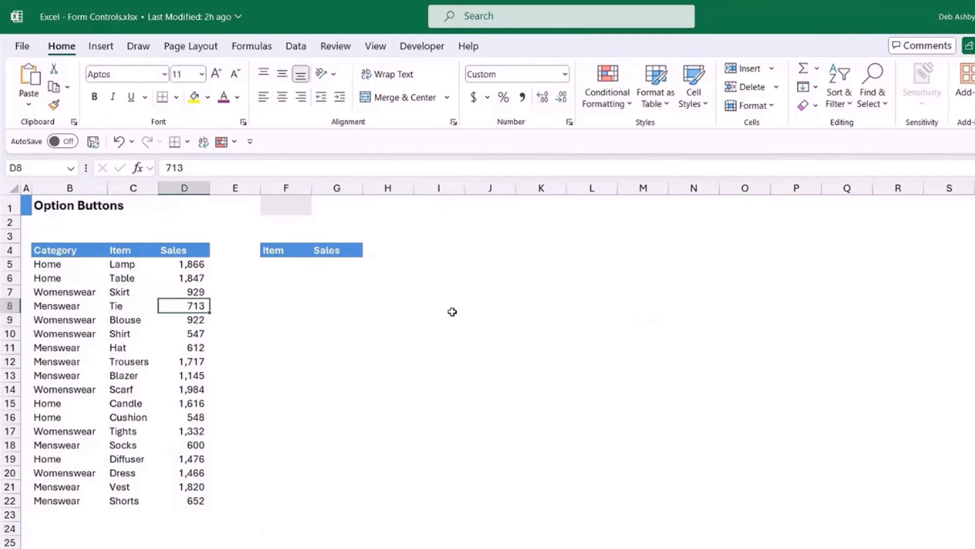
click(417, 308)
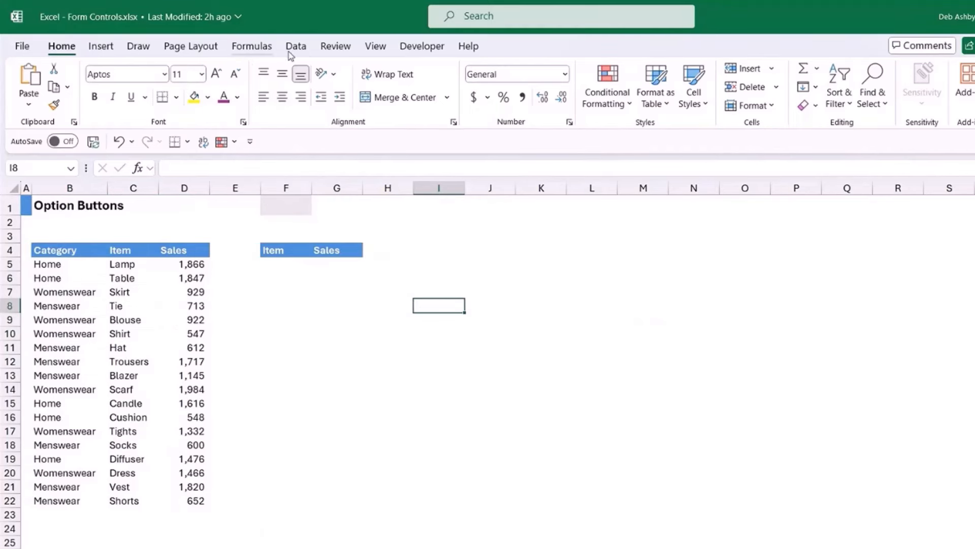
- Draw an option button form control around cells J4:K4, beside the Item and Sales output headers
click(426, 47)
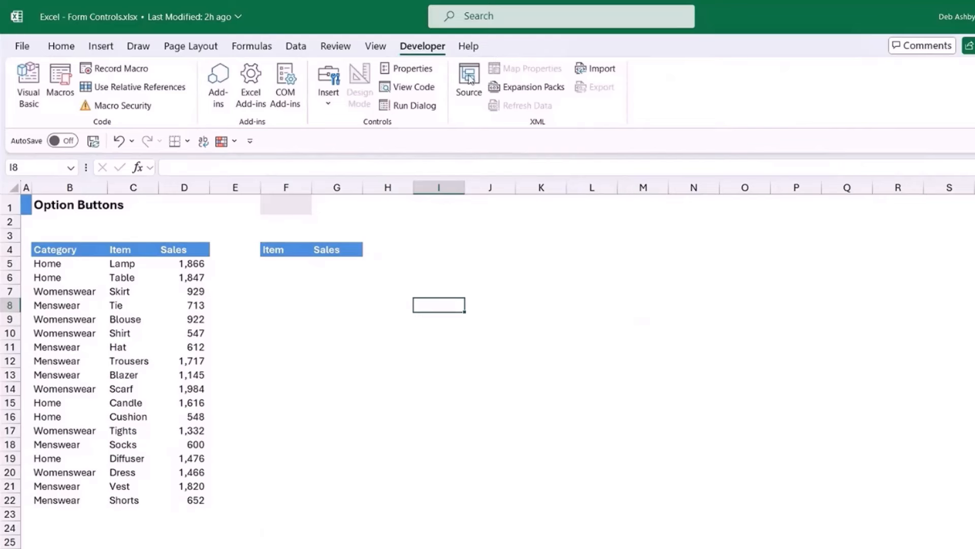
click(329, 104)
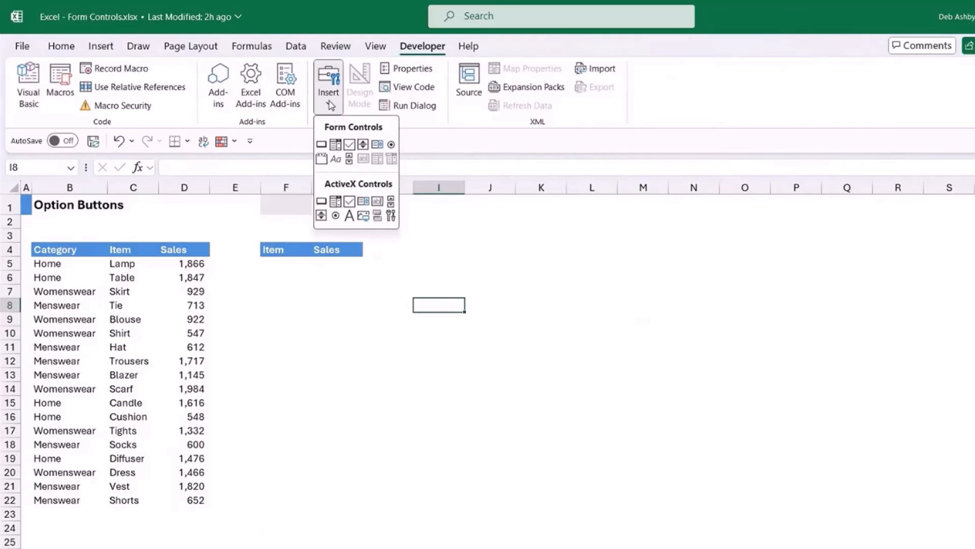
click(391, 145)
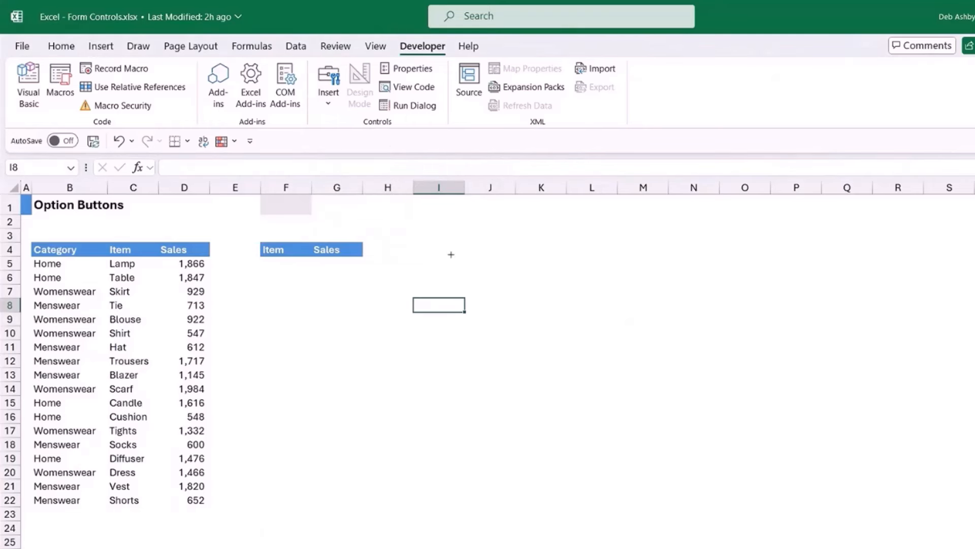
drag(482, 242, 542, 250)
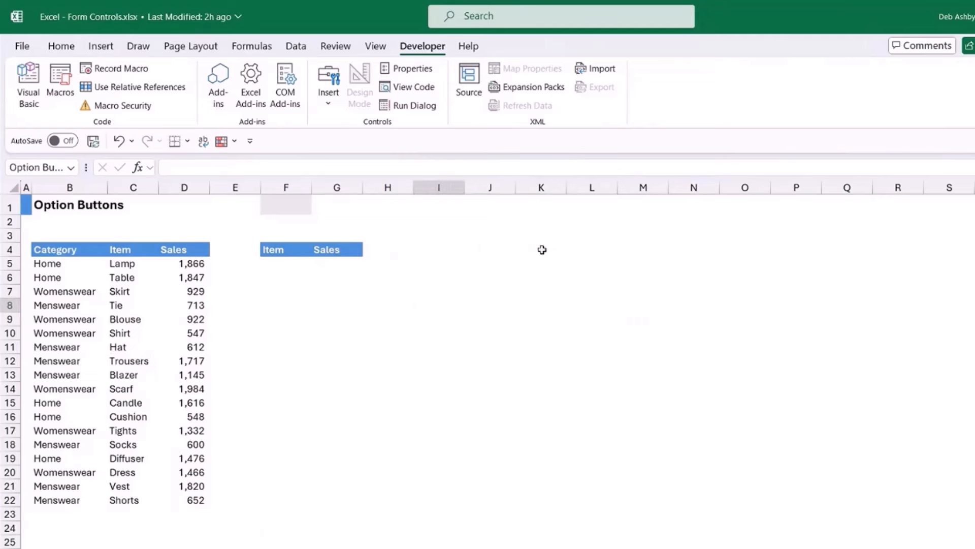
- Replace the caption of the option button near cells J4:K4 with "Home"
click(501, 246)
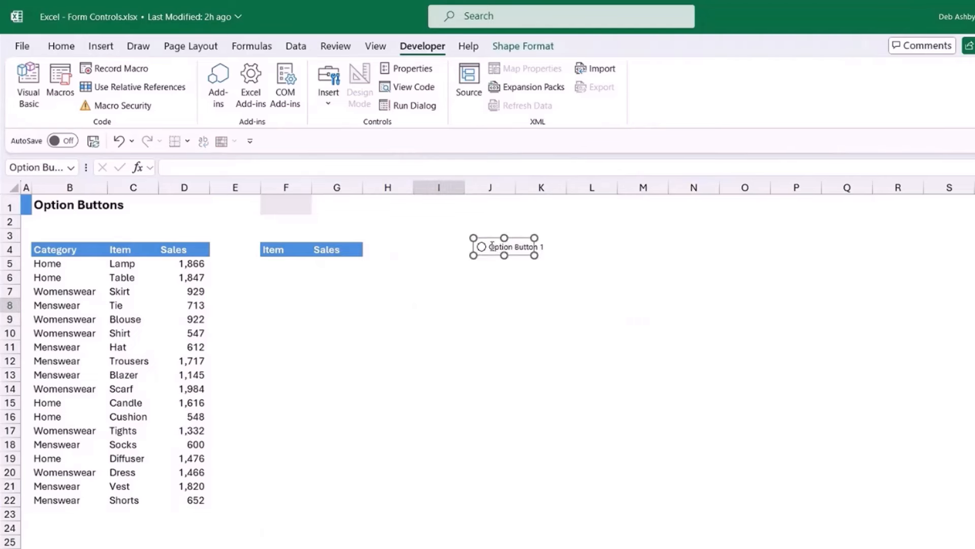
click(491, 247)
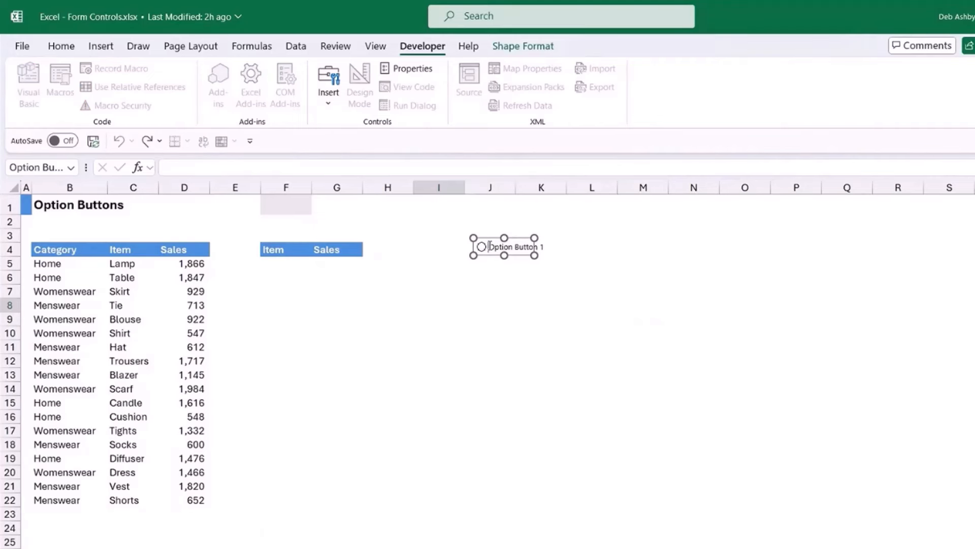
right_click(491, 247)
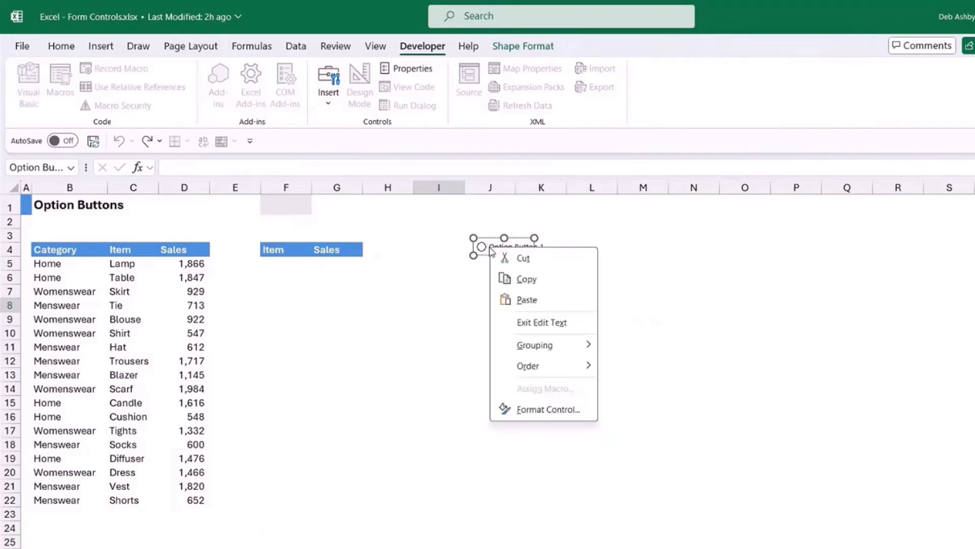
click(494, 245)
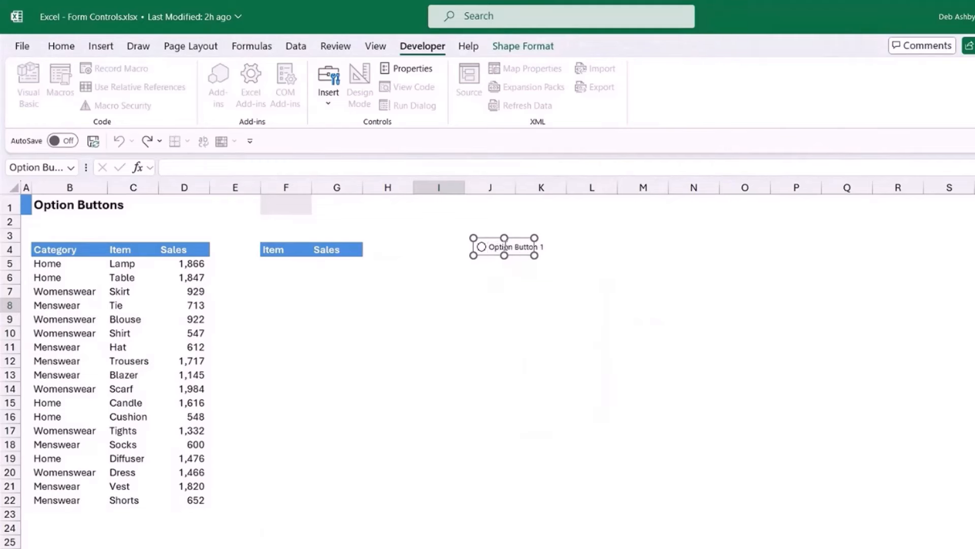
key(BackSpace)
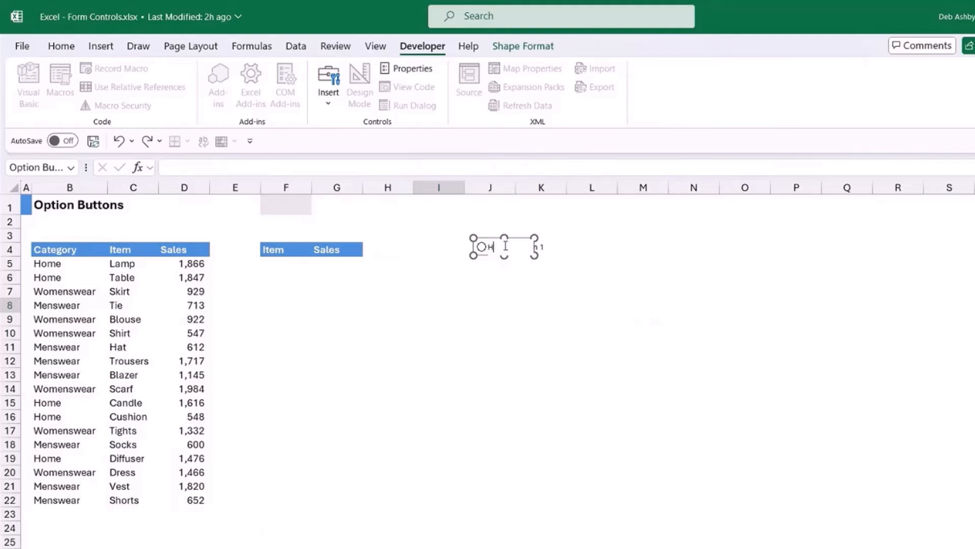
click(589, 276)
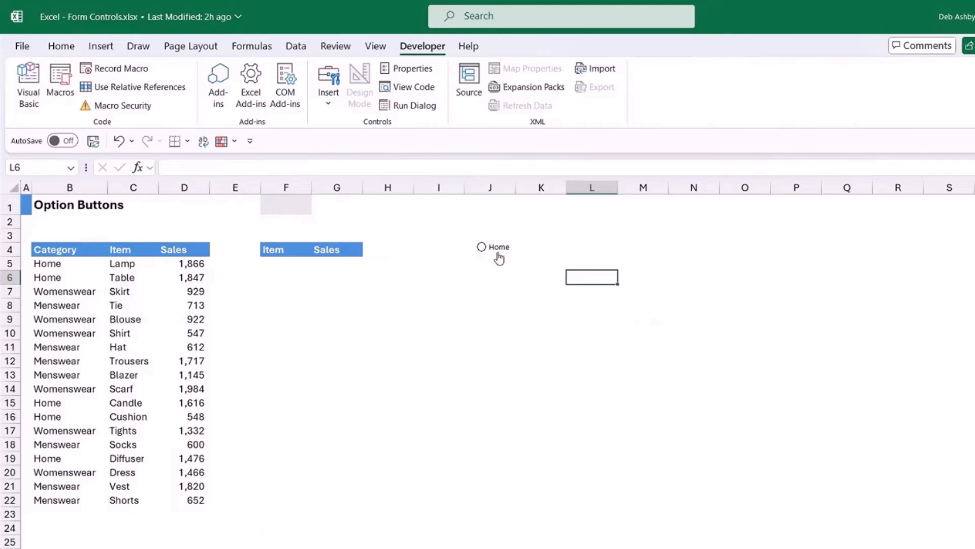
- Duplicate the Home option button beside the original, around K4:L4, and nudge the copy level with it
ctrl+click(500, 259)
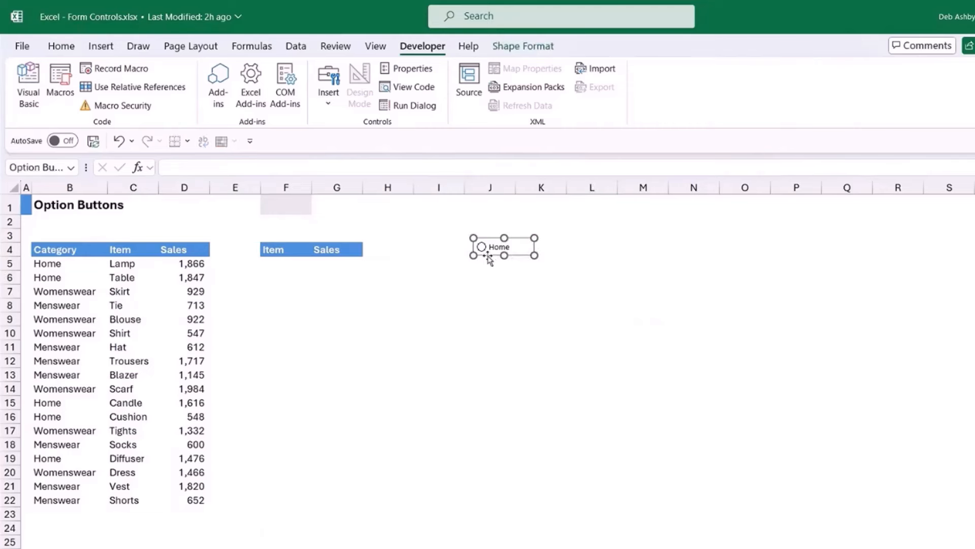
key(ctrl)
drag(488, 258, 578, 237)
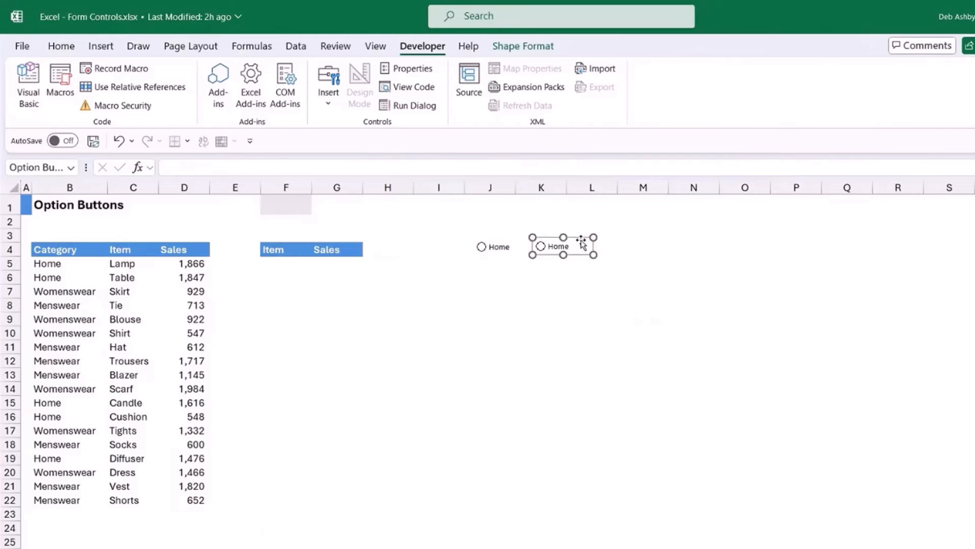
key(Up)
key(Up)
key(Up)
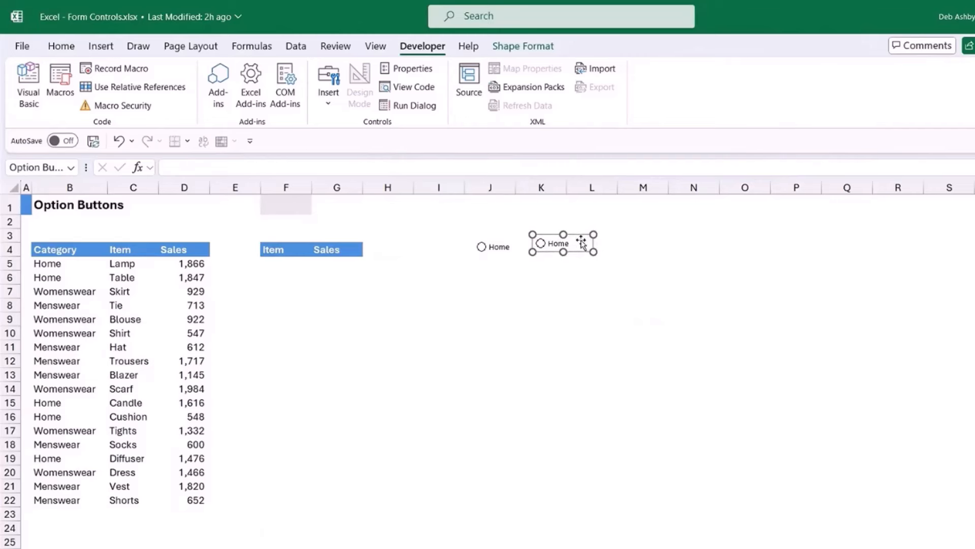
key(Down)
key(Down)
key(Down)
key(Left)
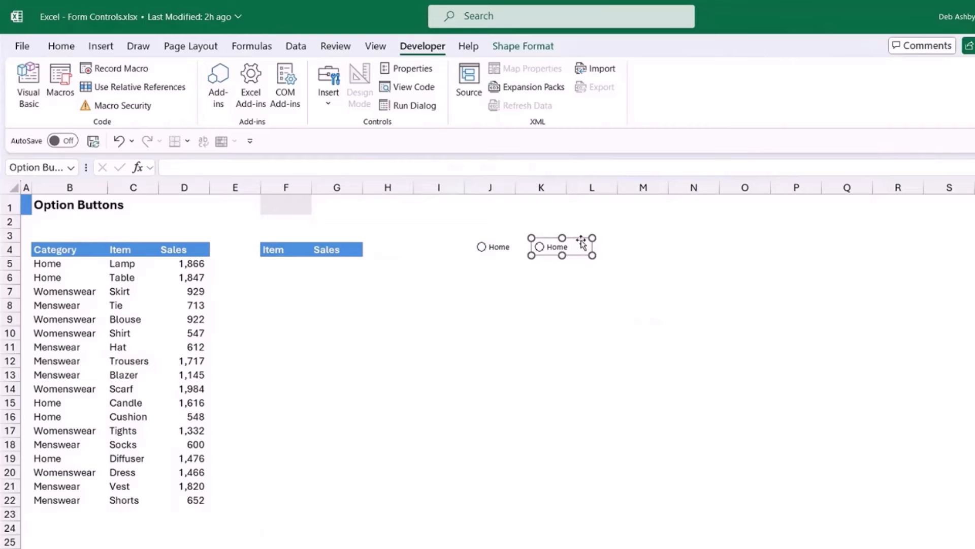
- Change the caption of the duplicated option button to "Womenwear"
click(550, 248)
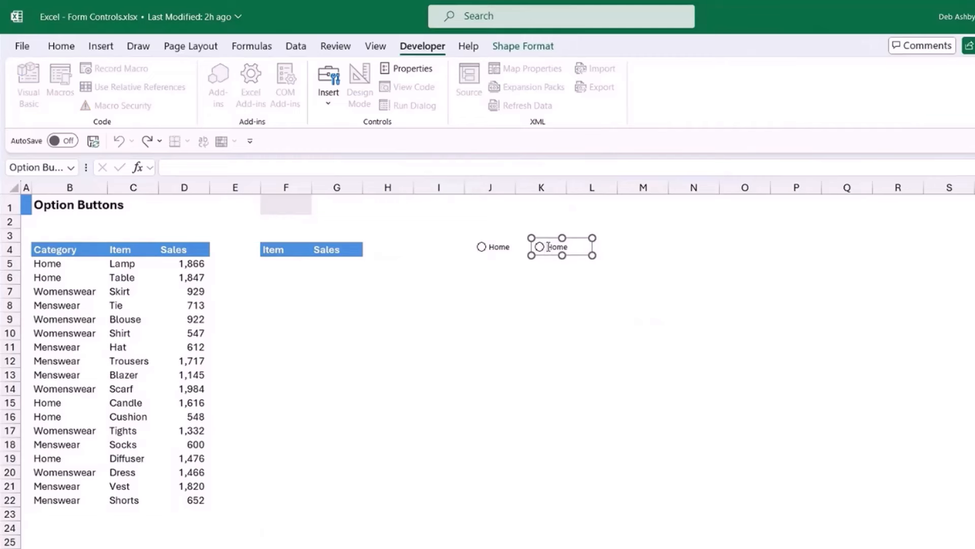
double_click(554, 247)
text(Womenwear)
key(Escape)
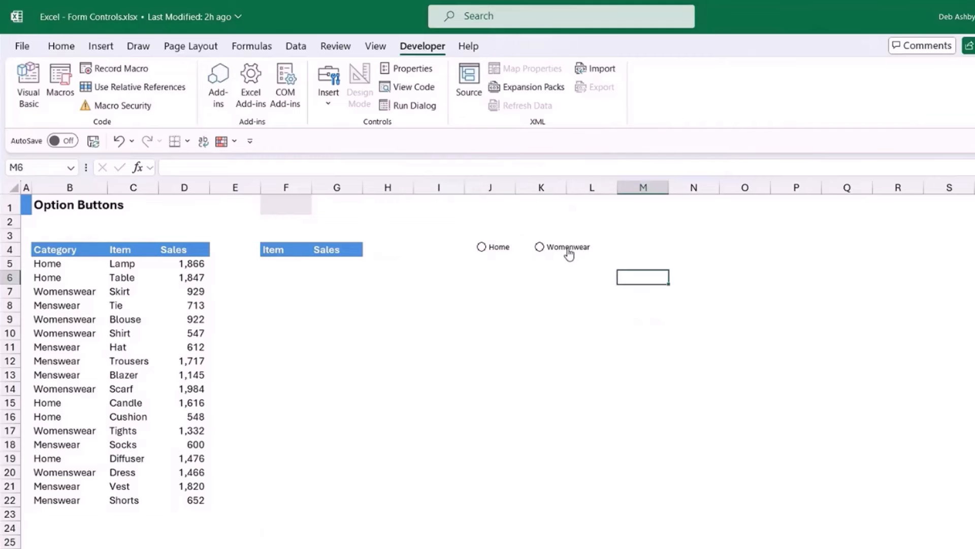
- Duplicate the Womenwear option button around L4:M4 and caption the copy "Menswear"
ctrl+click(569, 254)
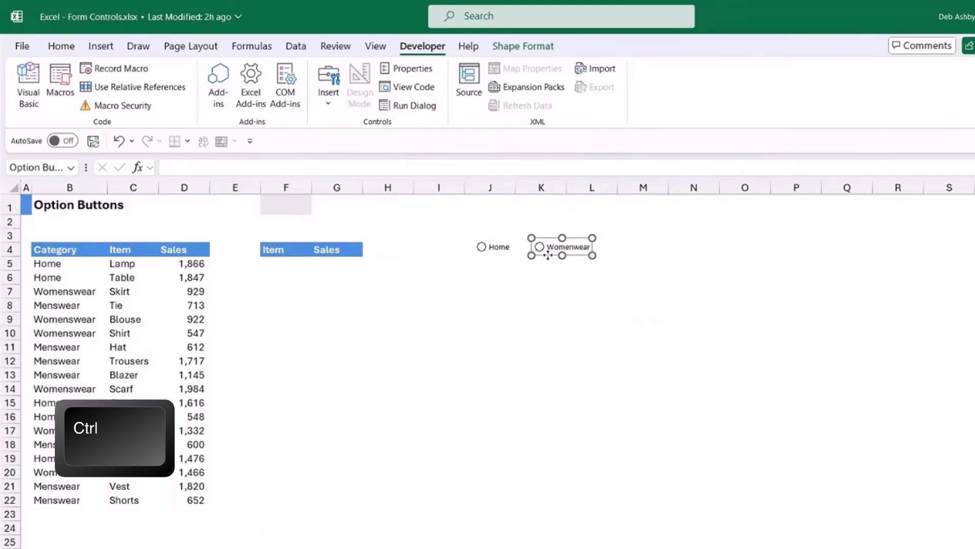
drag(550, 258, 655, 248)
click(617, 247)
text(M)
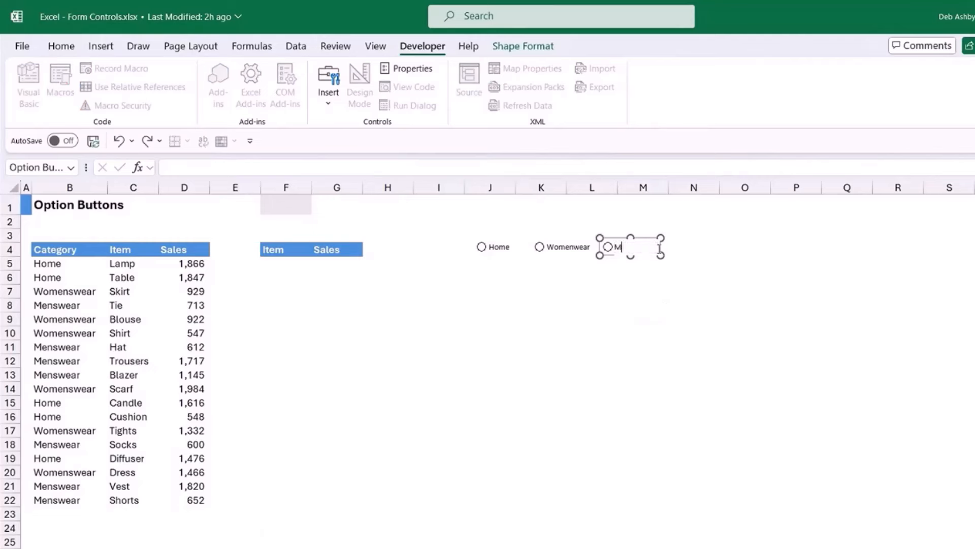
text(enswear)
key(Escape)
key(Escape)
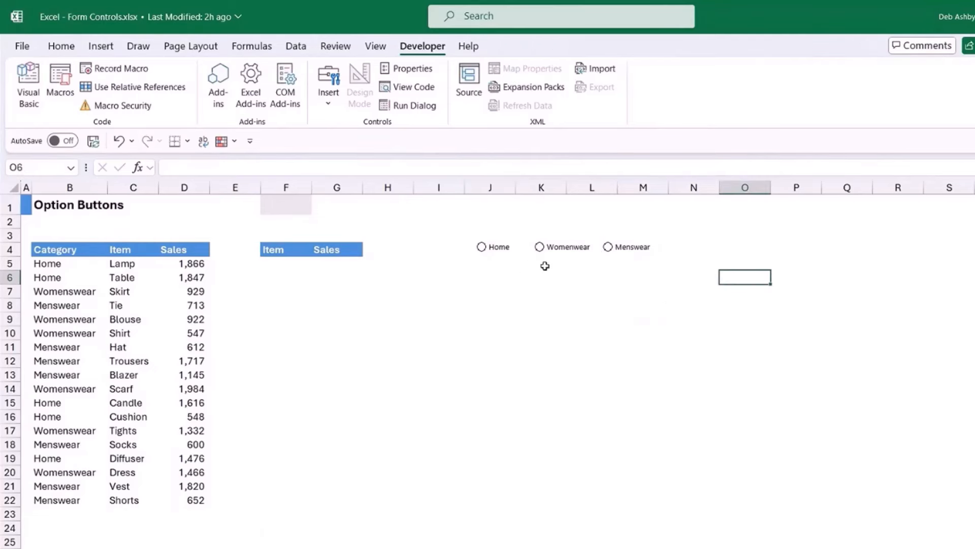
- Align the Home, Womenwear and Menswear option buttons to their tops and distribute them horizontally
ctrl+click(573, 253)
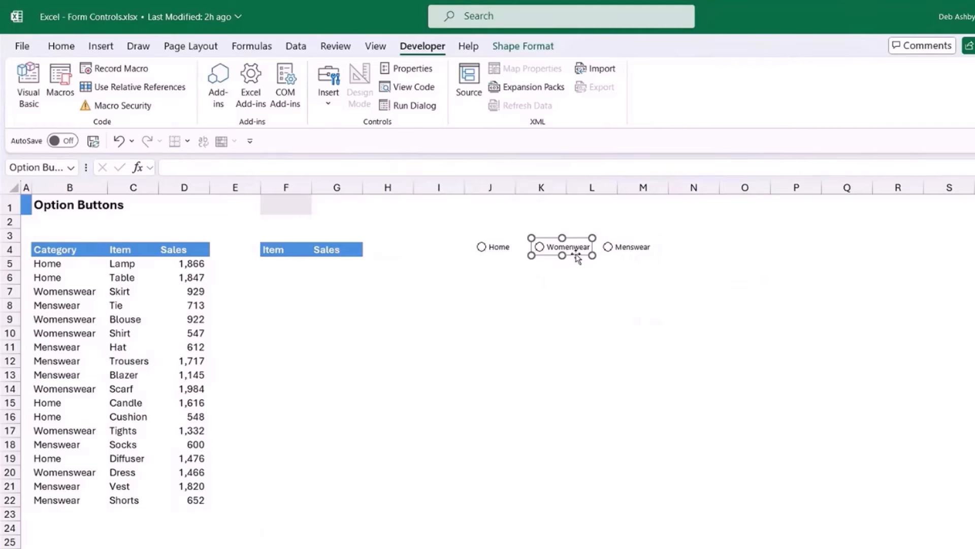
drag(576, 256, 571, 255)
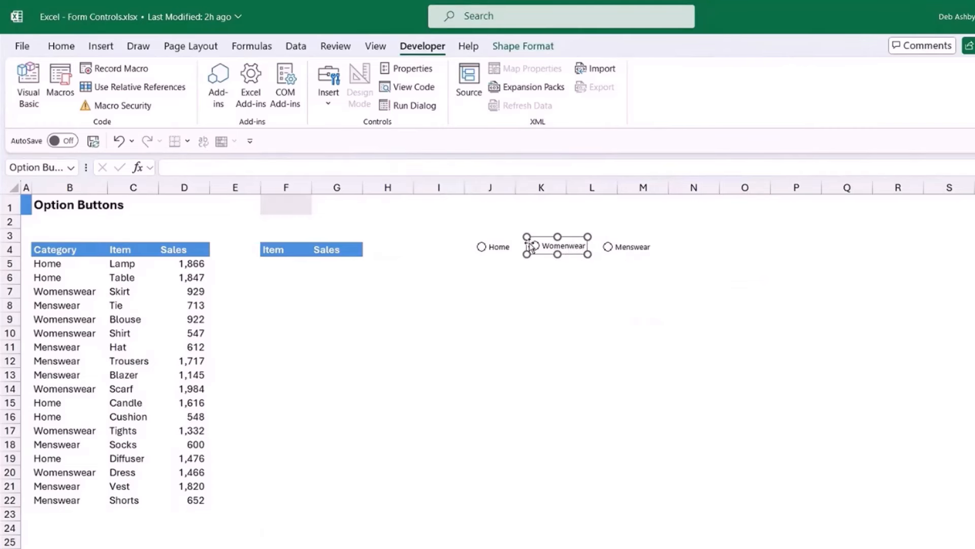
ctrl+click(502, 259)
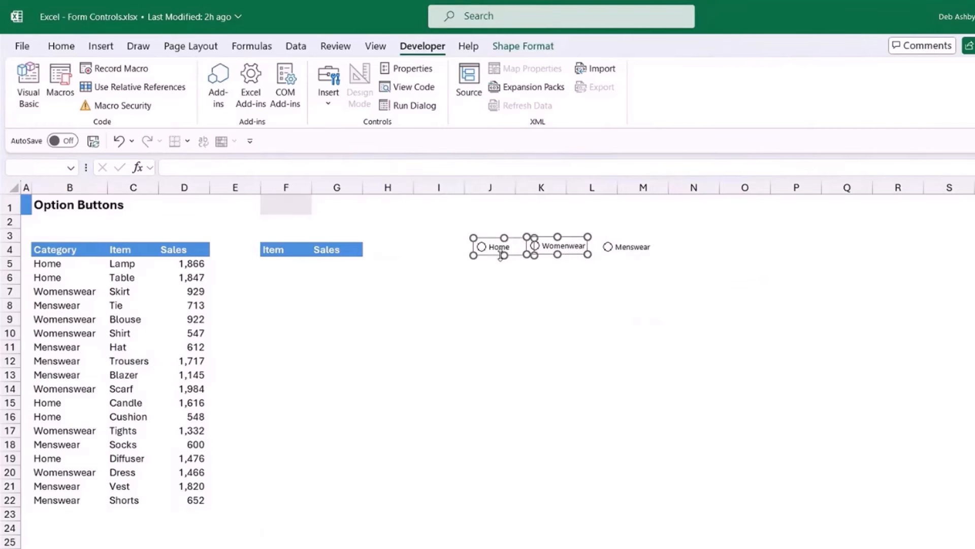
ctrl+click(626, 259)
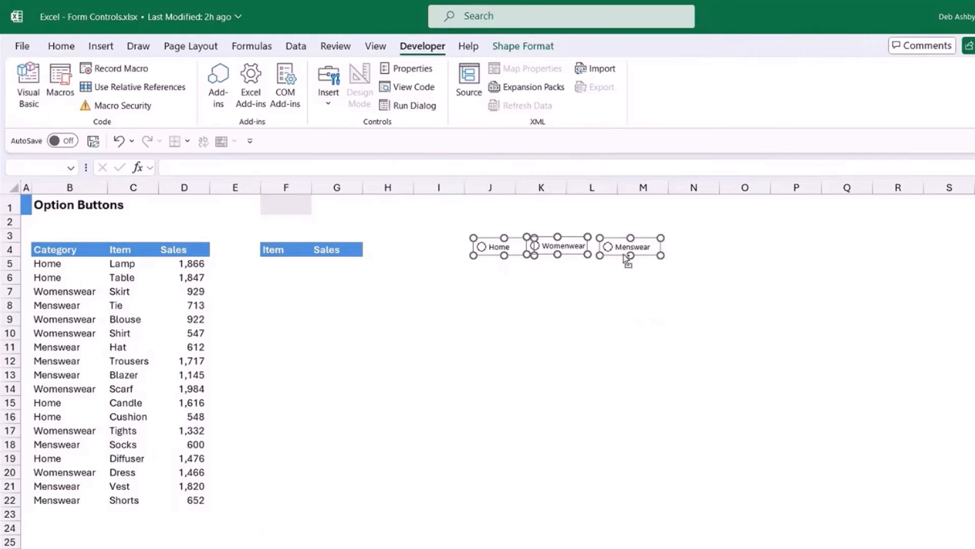
click(516, 45)
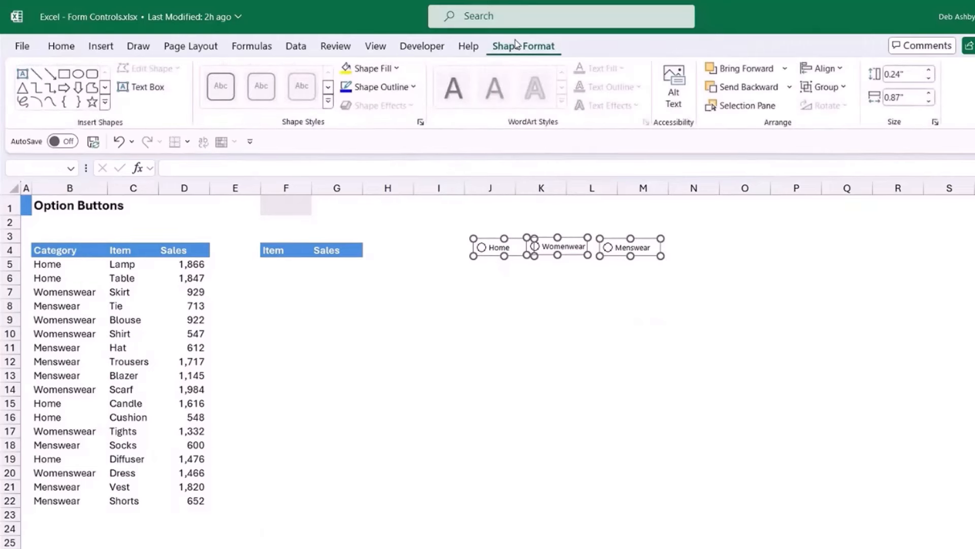
click(841, 69)
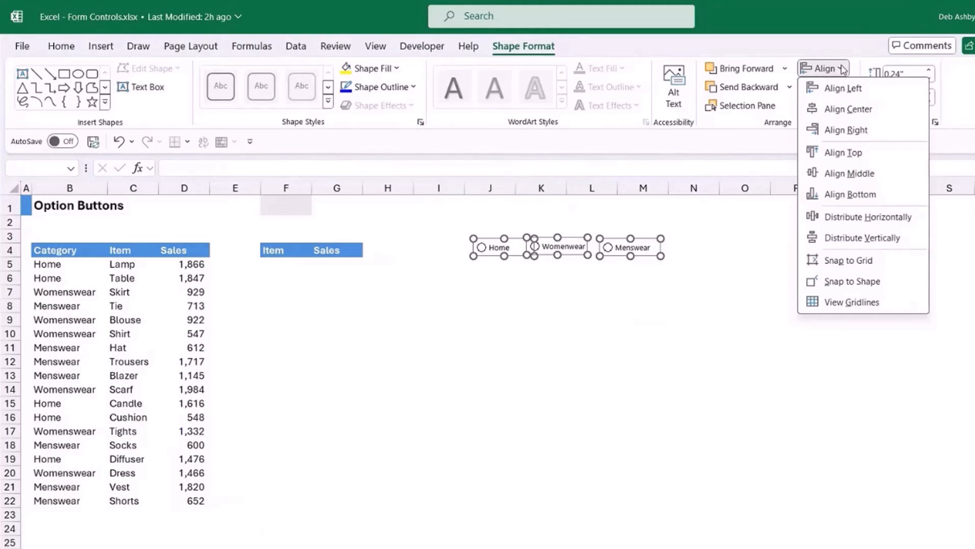
click(843, 152)
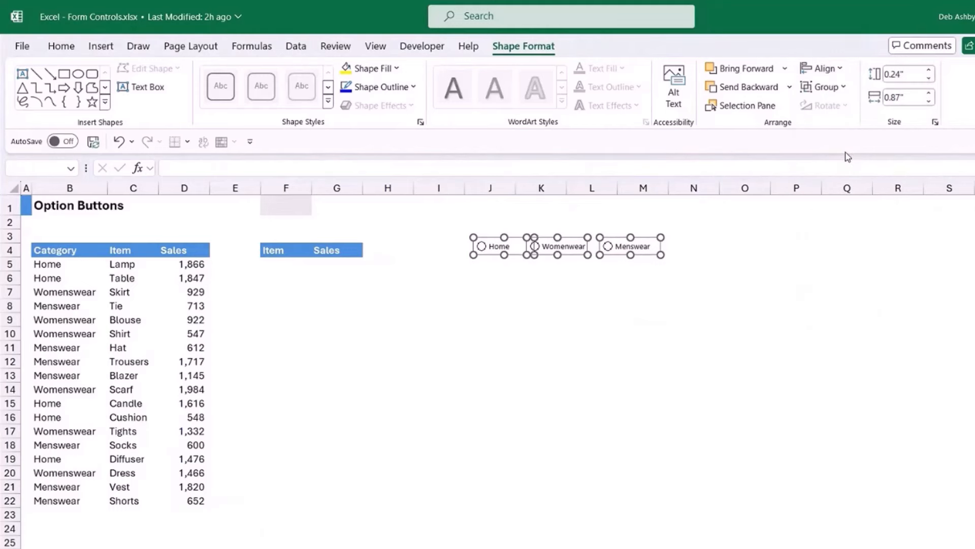
click(821, 68)
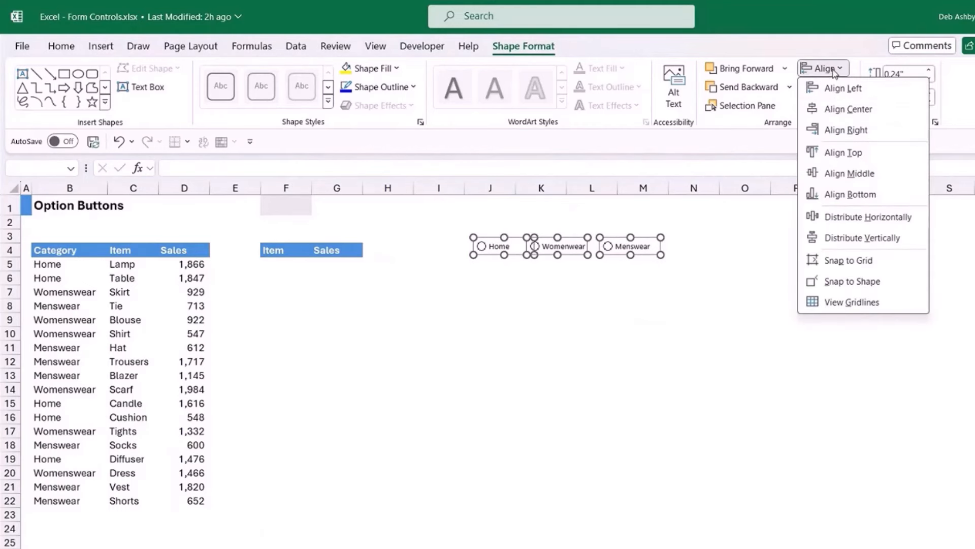
click(844, 219)
click(745, 255)
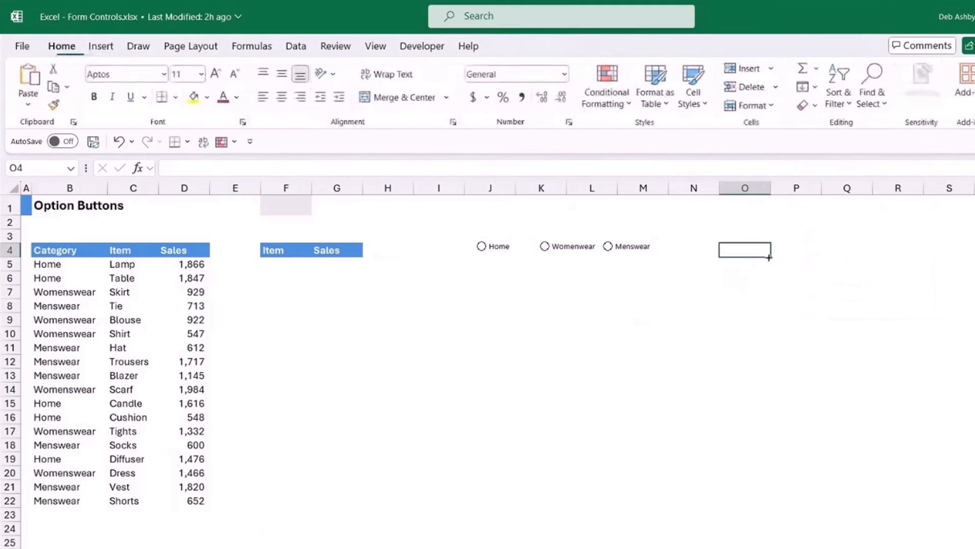
- Nudge the Home option button slightly right, closer to the Womenwear button
ctrl+click(516, 253)
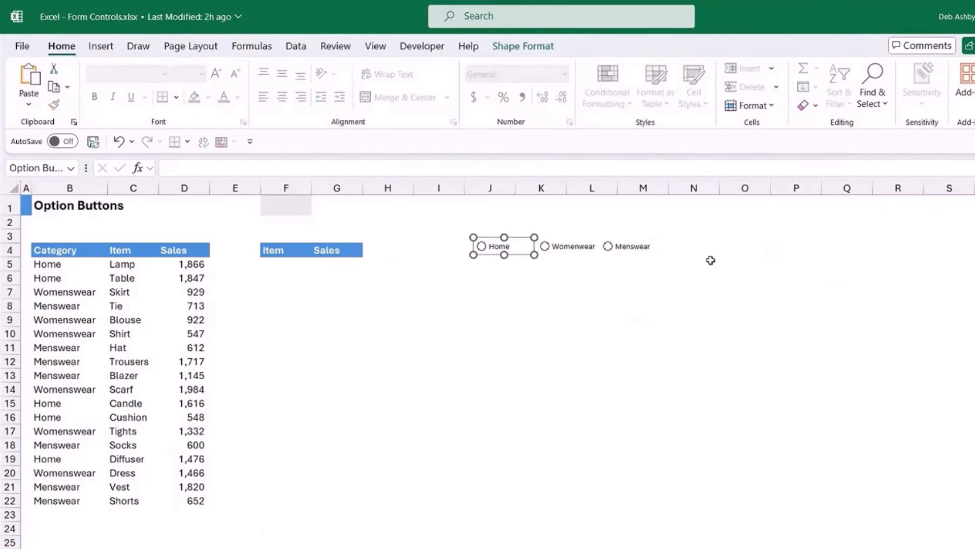
key(Right)
key(Right)
key(Right)
key(Right)
key(Right)
key(Right)
key(Right)
key(Right)
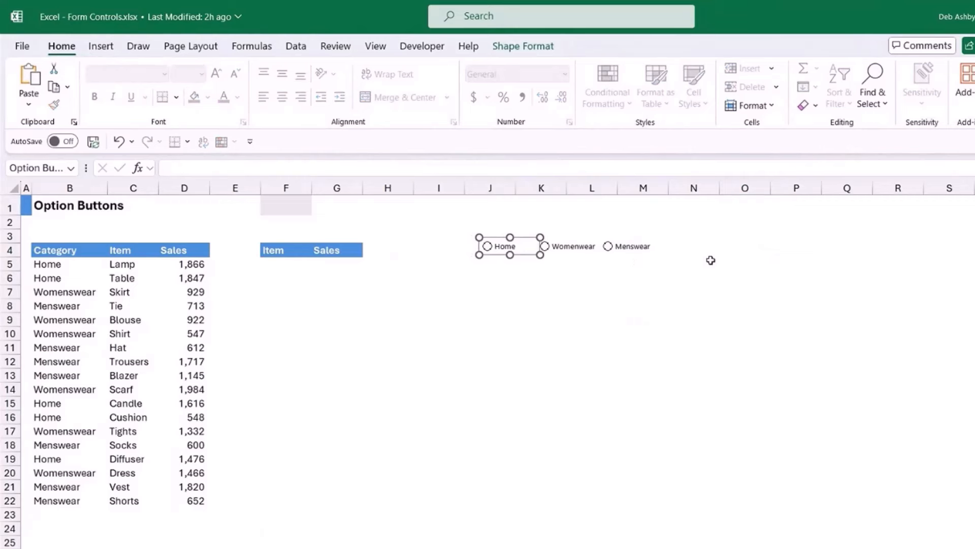
click(734, 266)
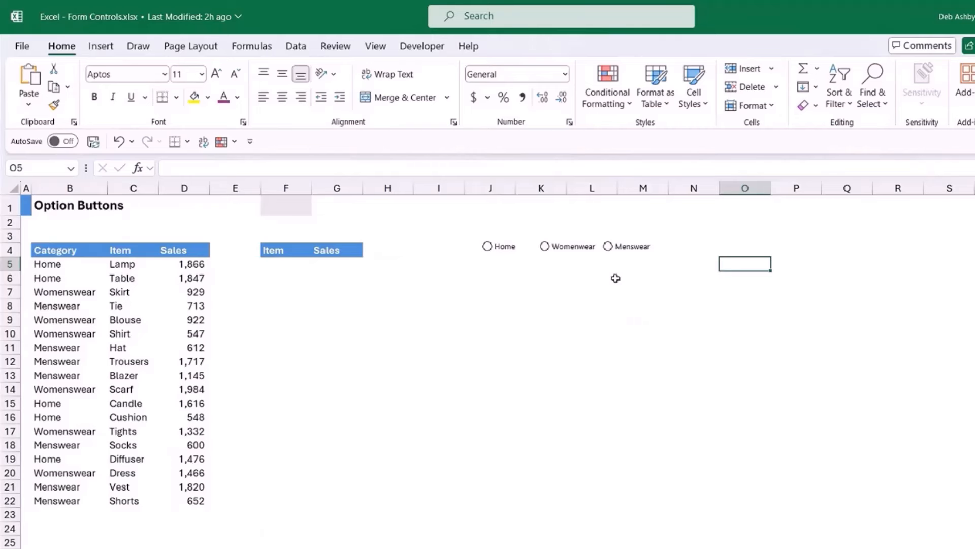
- Test the three option buttons by selecting Home, Womenwear and Menswear in turn
click(608, 246)
click(545, 246)
click(488, 247)
click(544, 246)
click(608, 246)
click(544, 246)
click(488, 247)
click(545, 247)
click(608, 246)
click(852, 319)
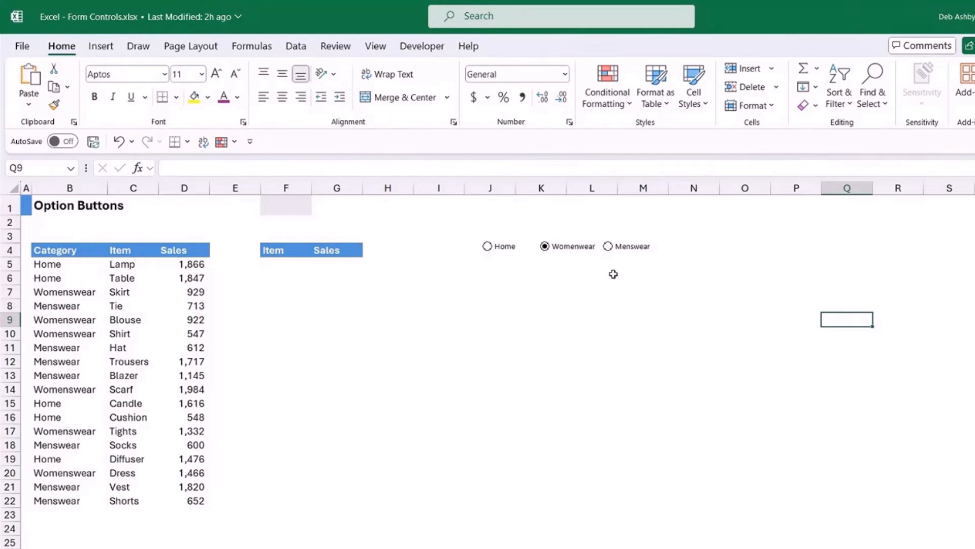
- Try out a group box form control drawn around the Home, Womenwear and Menswear option buttons
click(422, 47)
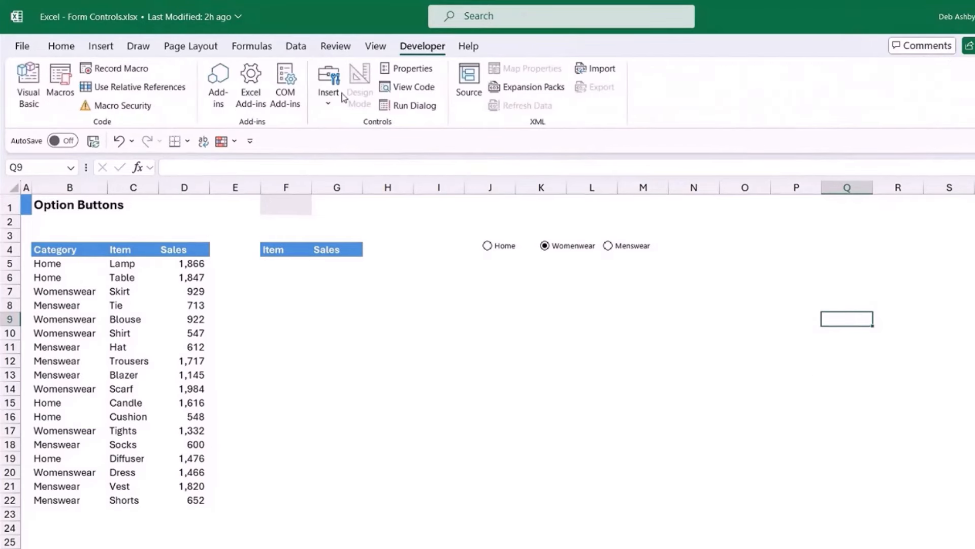
click(328, 105)
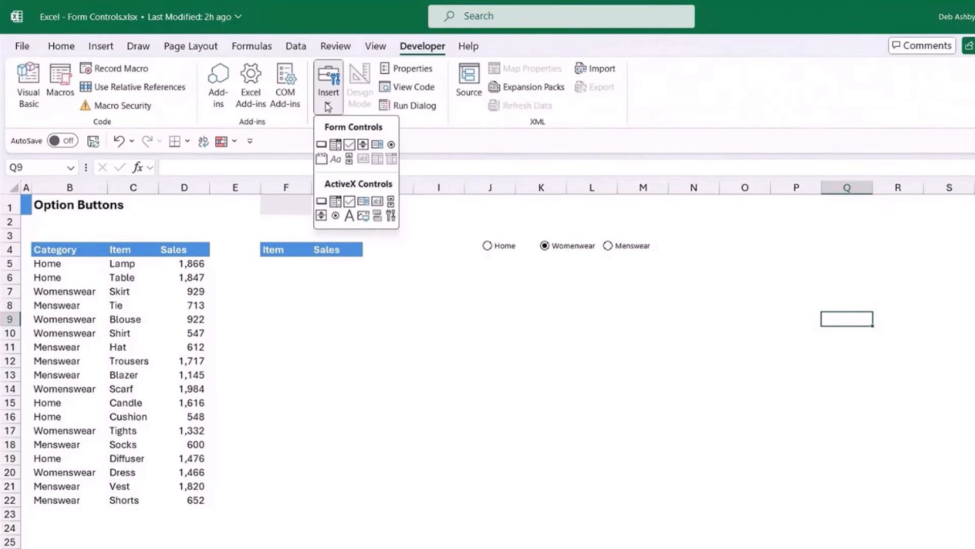
click(321, 161)
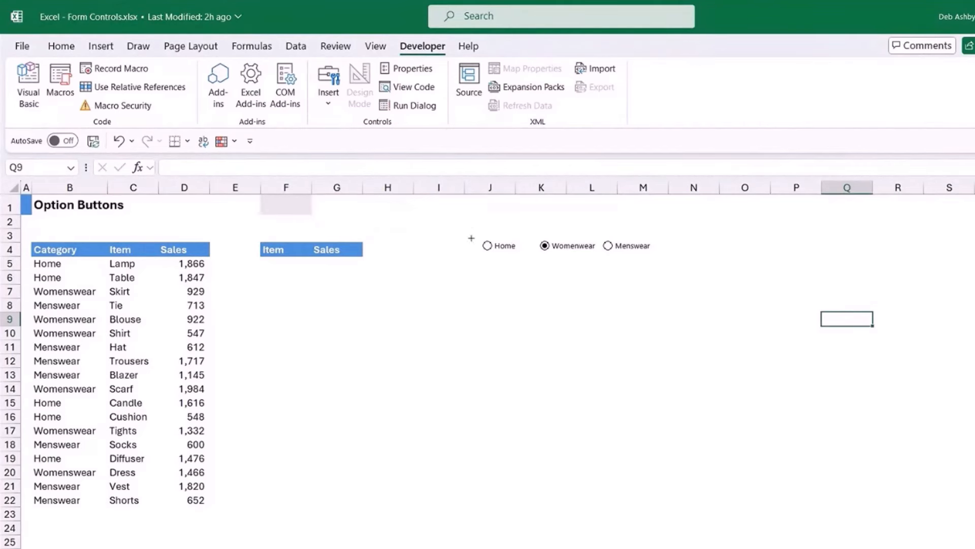
drag(468, 224, 677, 275)
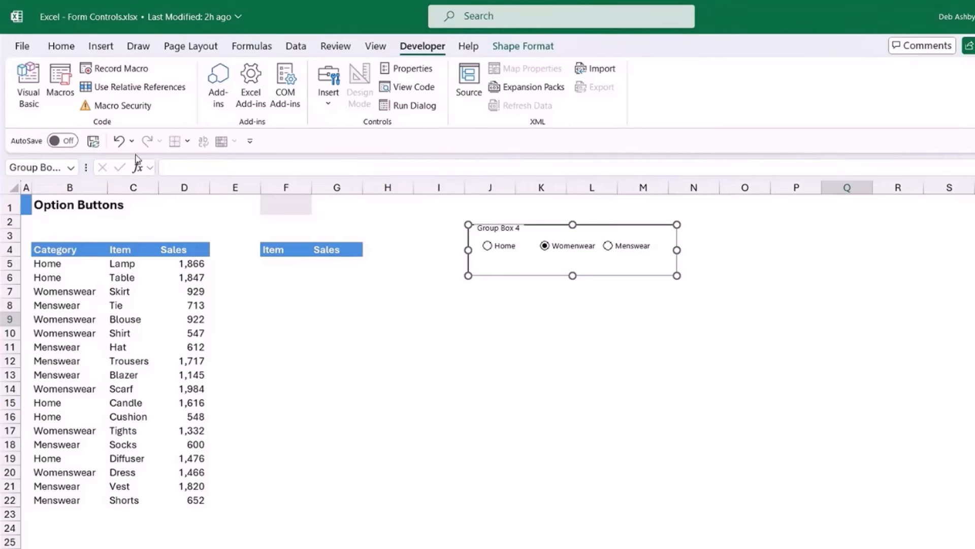
click(119, 142)
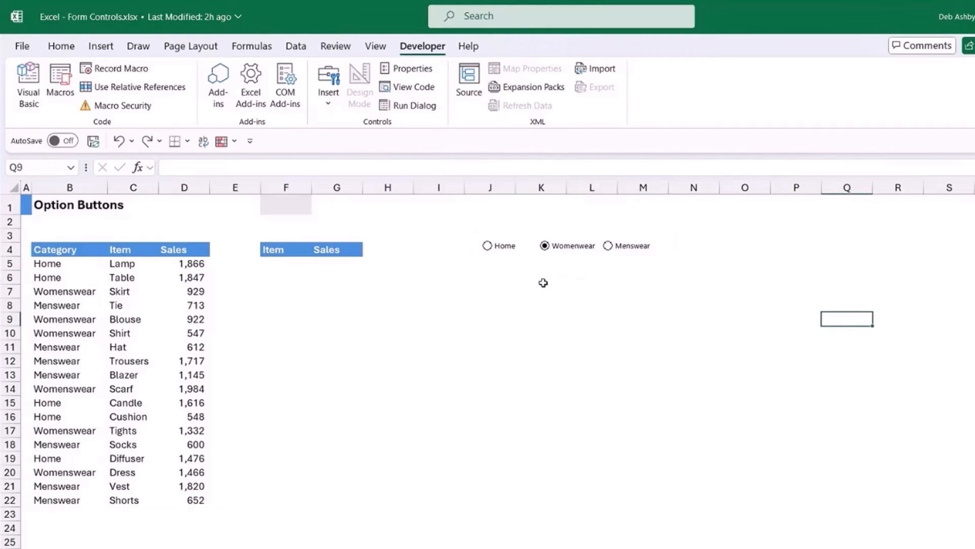
- Switch between the three option buttons again and leave Home selected
click(487, 246)
click(608, 247)
click(545, 247)
click(509, 247)
click(544, 247)
- Link the Home option button to cell $F$1 and select the Womenwear option to test the link
click(282, 207)
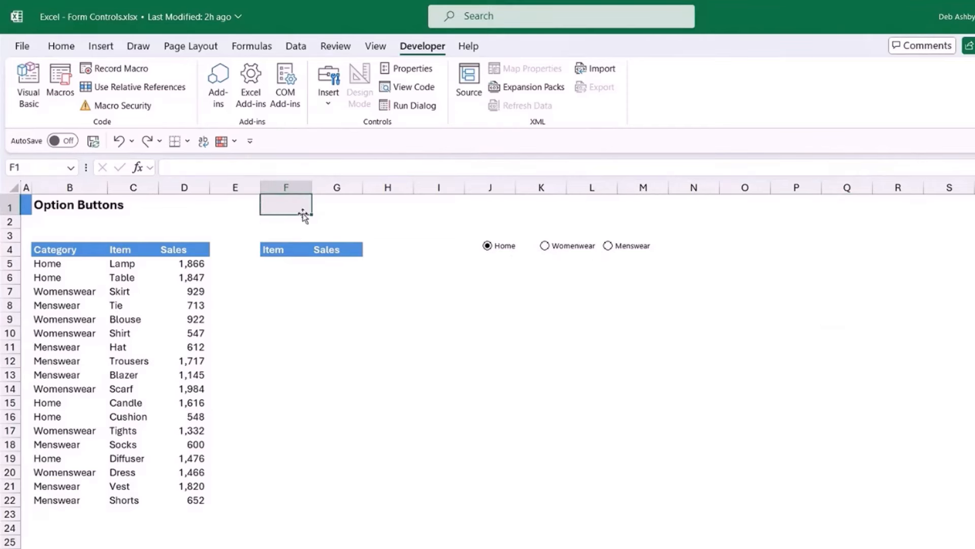
right_click(503, 249)
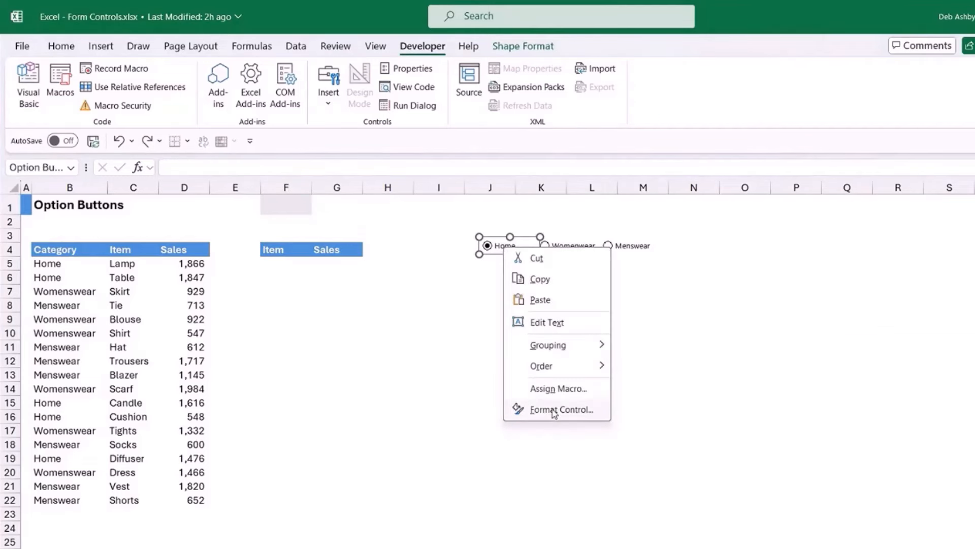
click(554, 409)
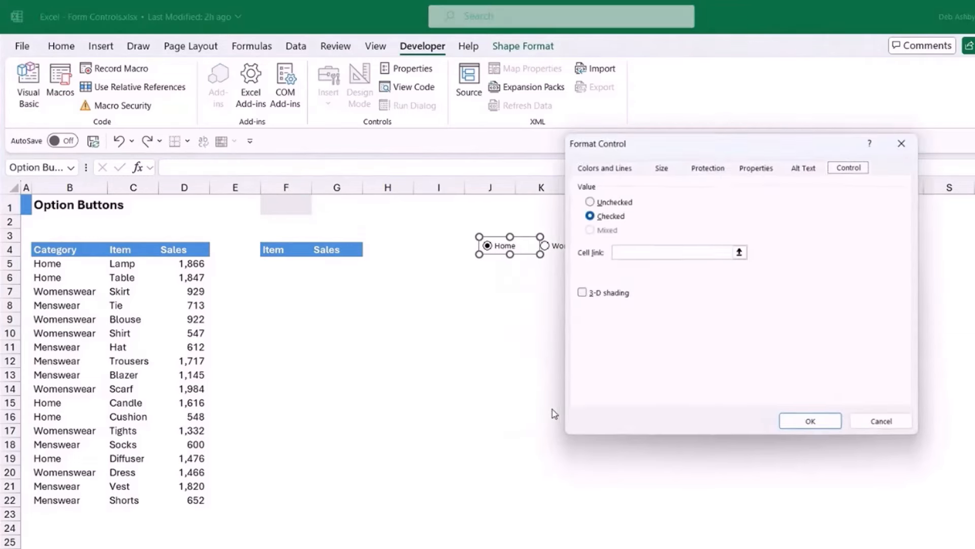
drag(701, 153, 735, 173)
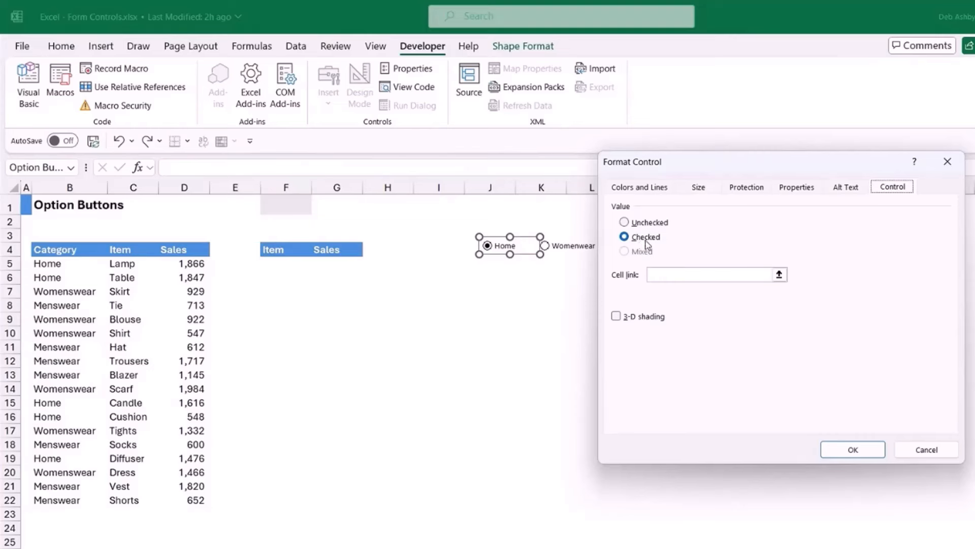
click(660, 274)
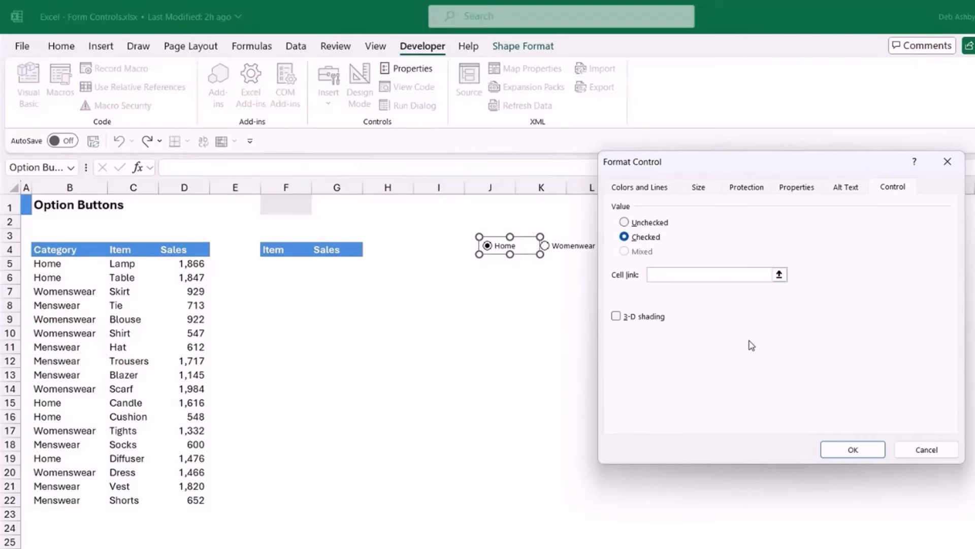
click(290, 203)
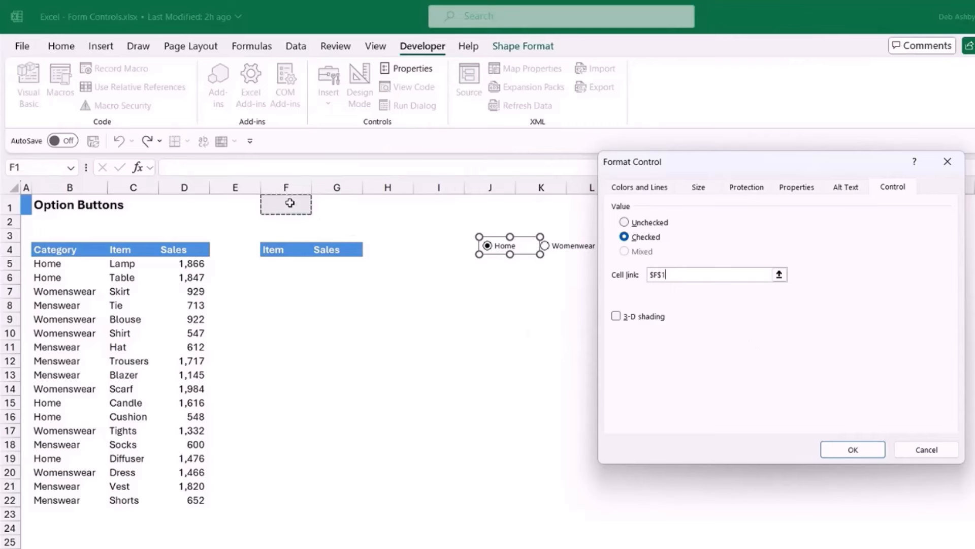
click(852, 449)
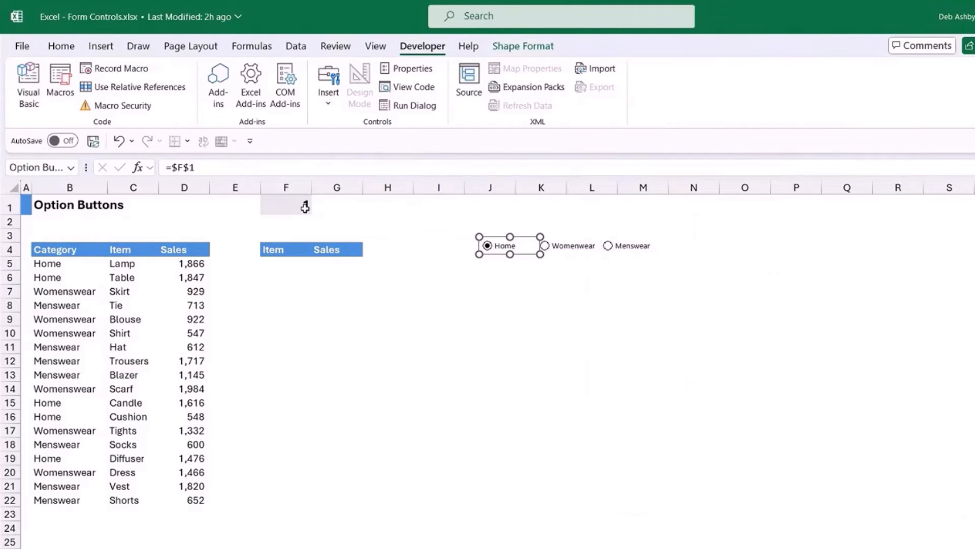
click(445, 378)
click(546, 247)
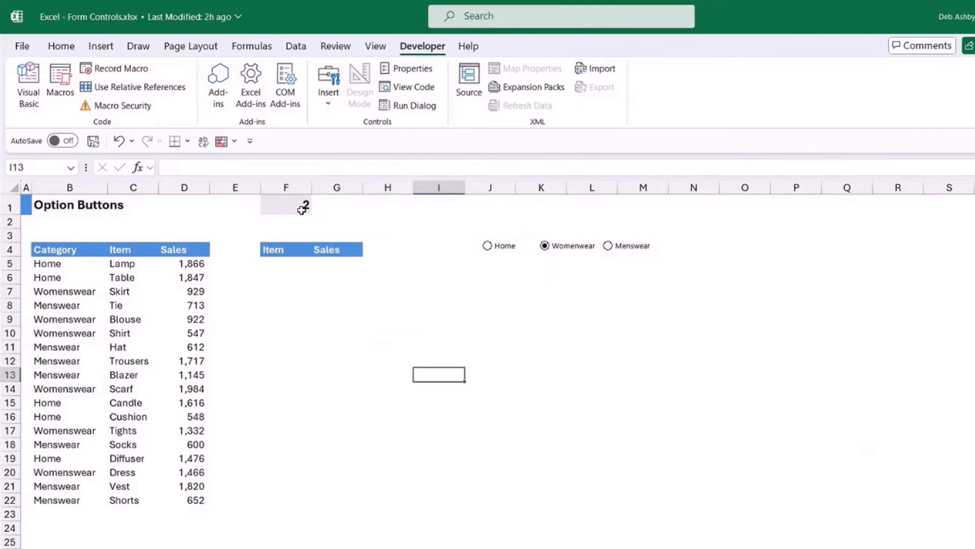
- Correct the Womenwear option button's label to Womenswear and nudge the button slightly left, away from Menswear
right_click(568, 248)
click(591, 320)
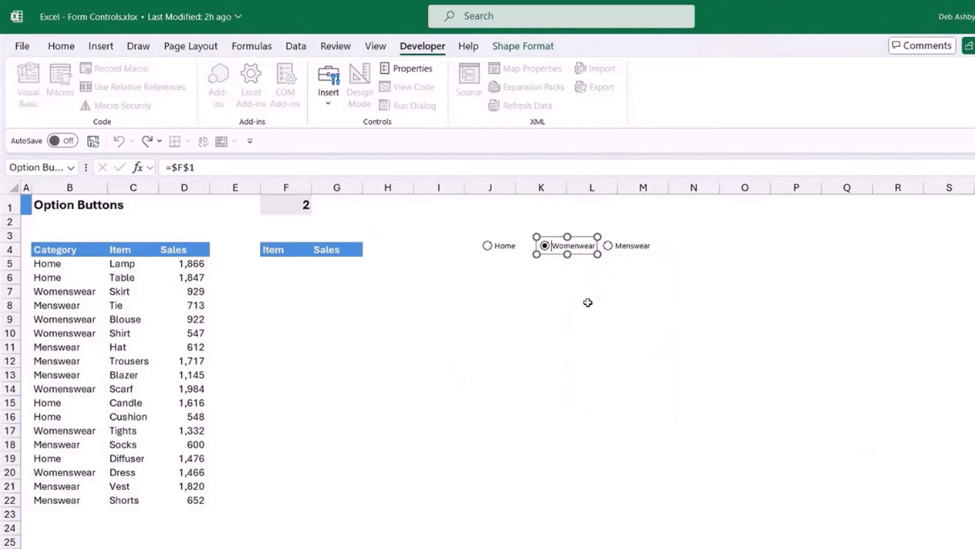
click(579, 245)
text(s)
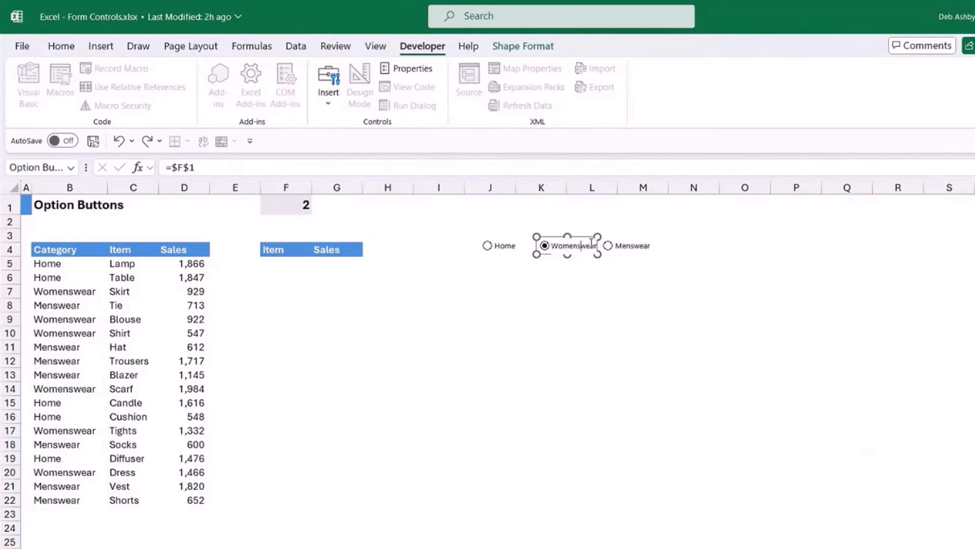
click(606, 276)
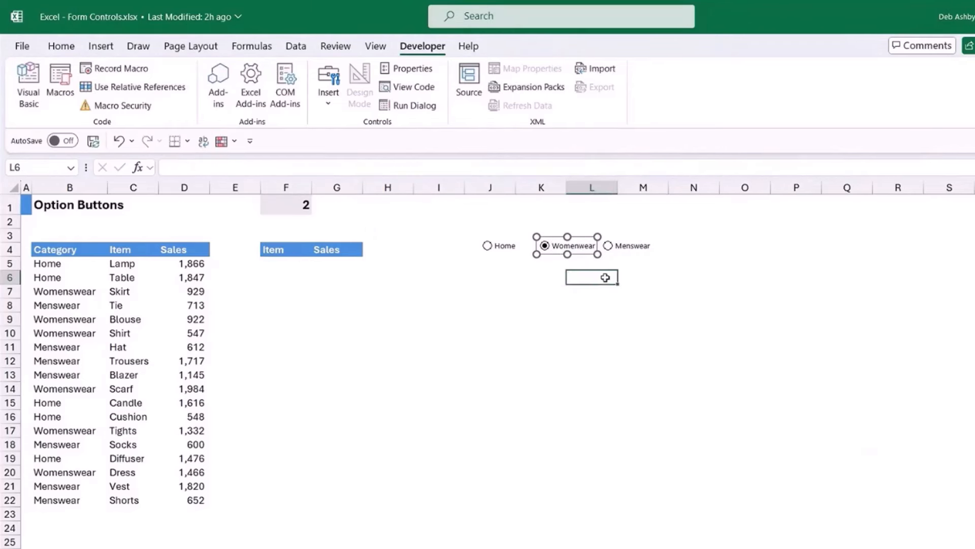
ctrl+click(569, 255)
drag(578, 253, 574, 253)
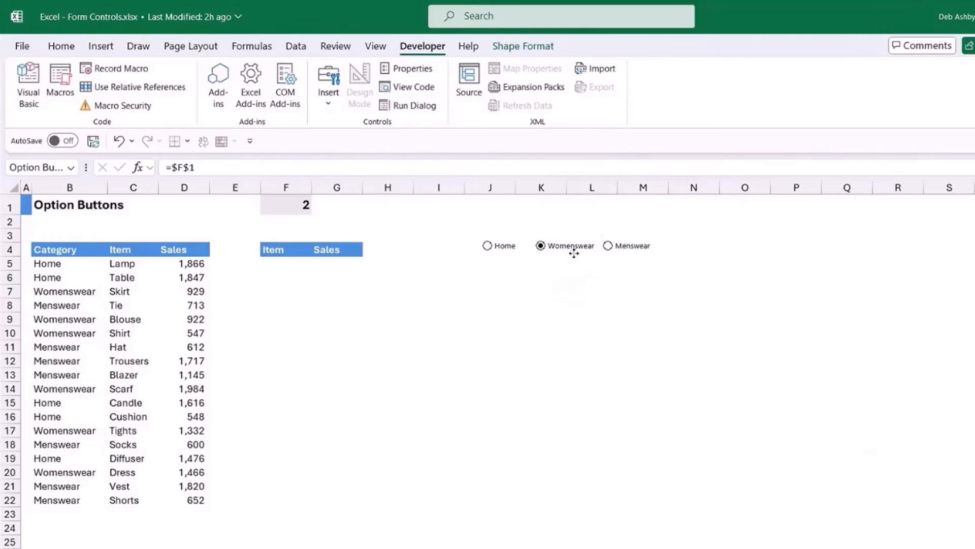
click(744, 305)
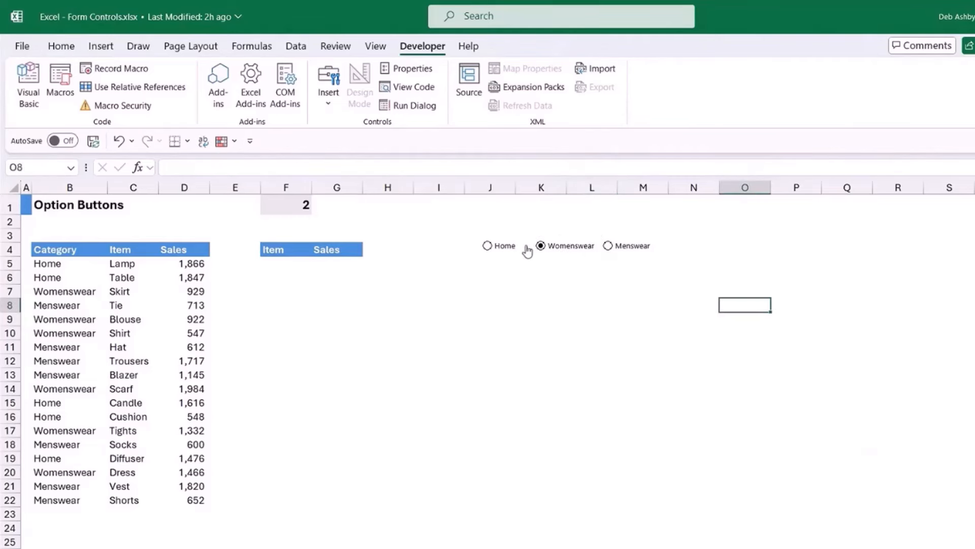
- Test the linked option buttons by selecting Menswear and returning to Home
click(609, 248)
click(488, 247)
drag(272, 264, 325, 264)
click(372, 359)
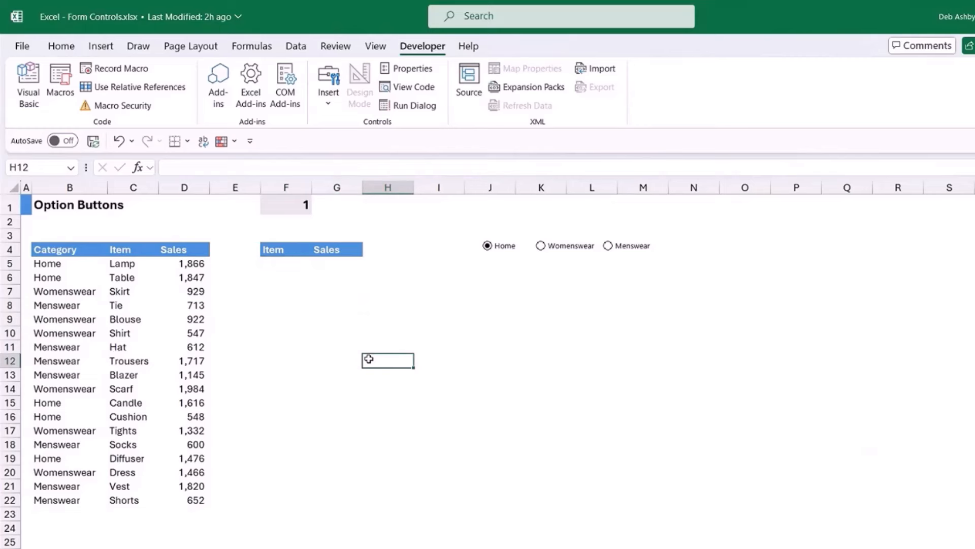
click(355, 324)
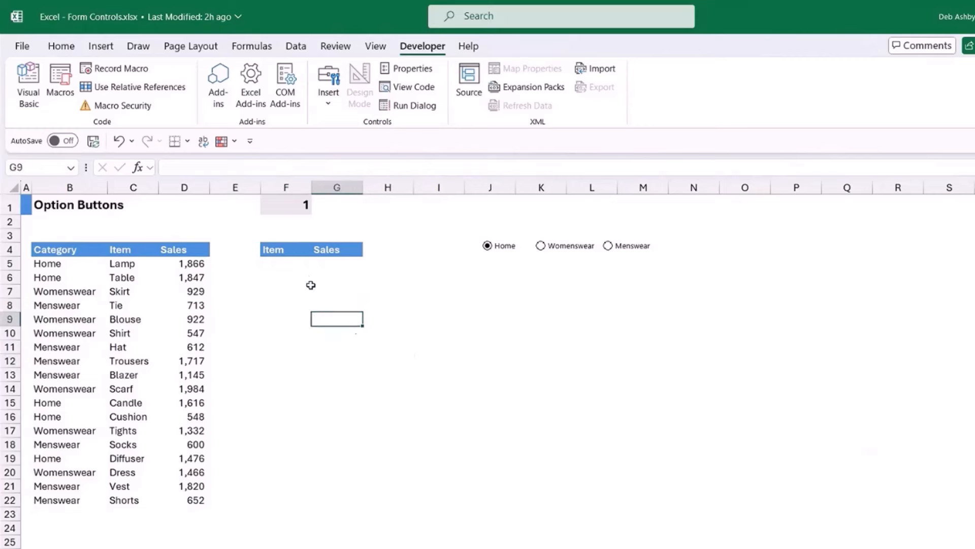
click(285, 264)
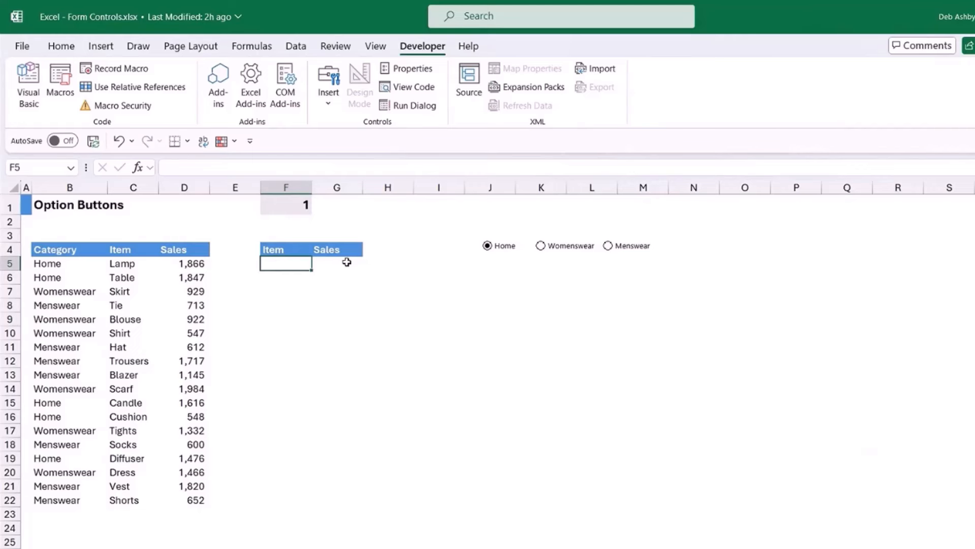
- Examine the source table and the empty Item and Sales output area, highlighting the Home rows 5, 6, 15, 16 and 19
drag(61, 250, 198, 458)
drag(292, 265, 336, 336)
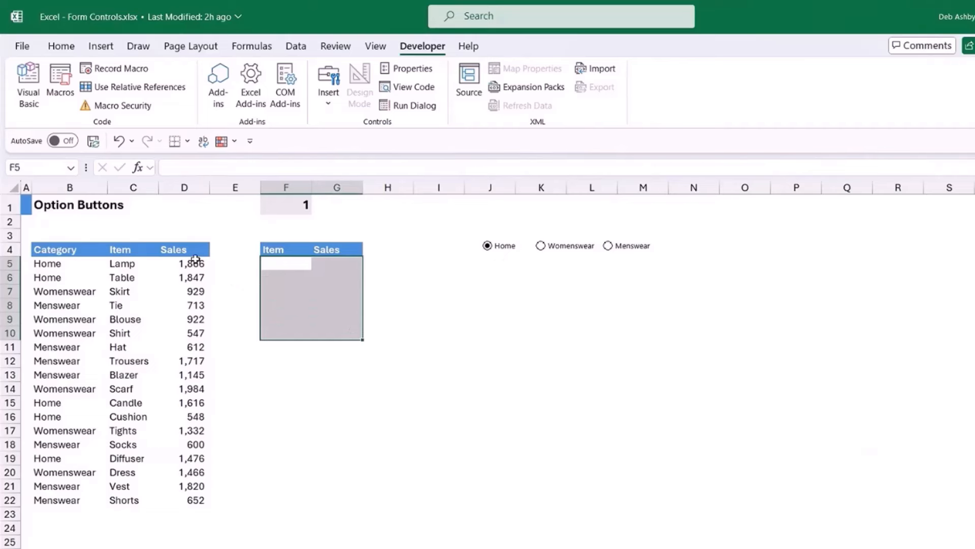
drag(48, 263, 171, 275)
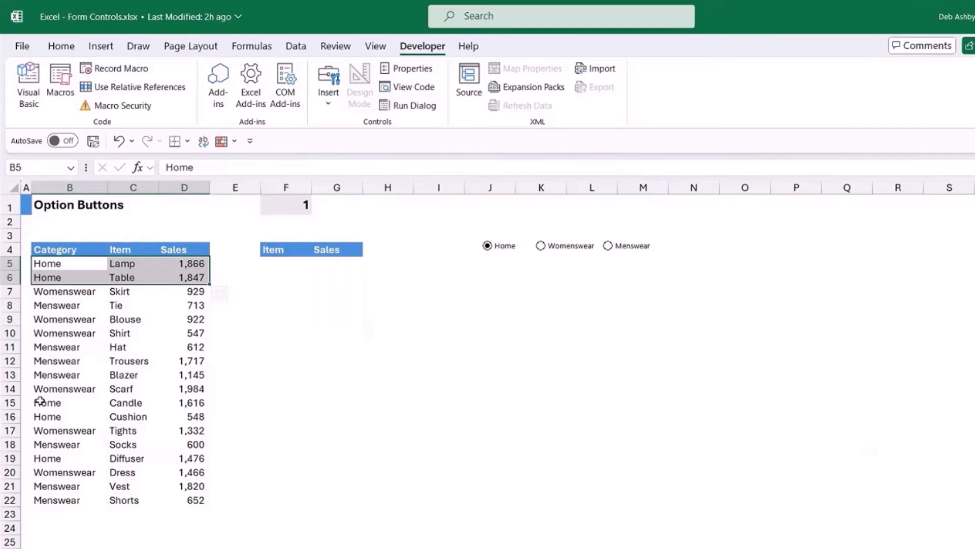
drag(40, 400, 186, 420)
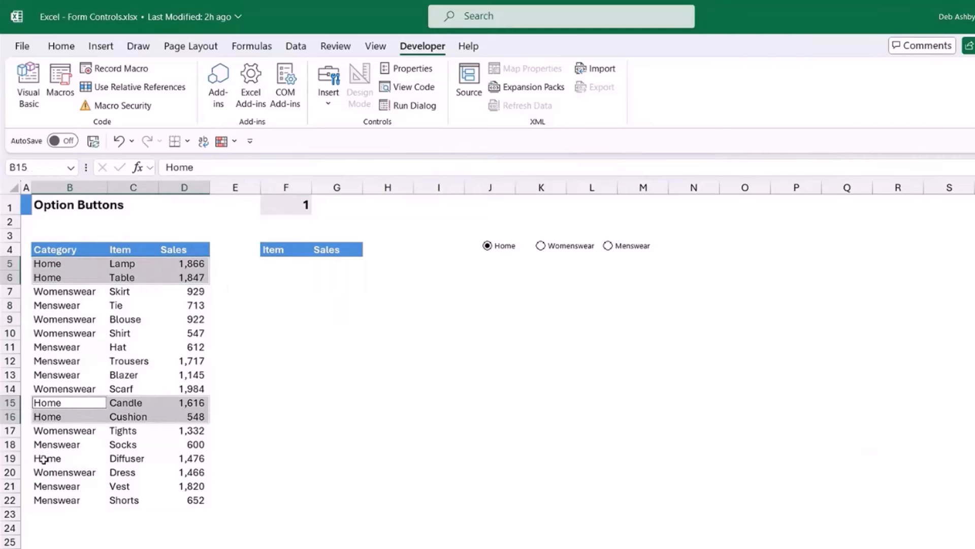
drag(44, 459, 171, 460)
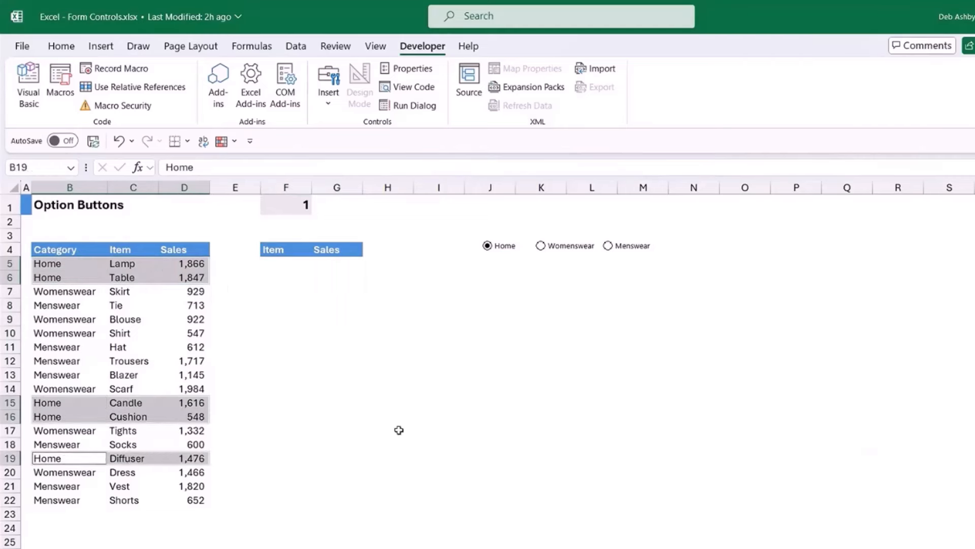
click(393, 389)
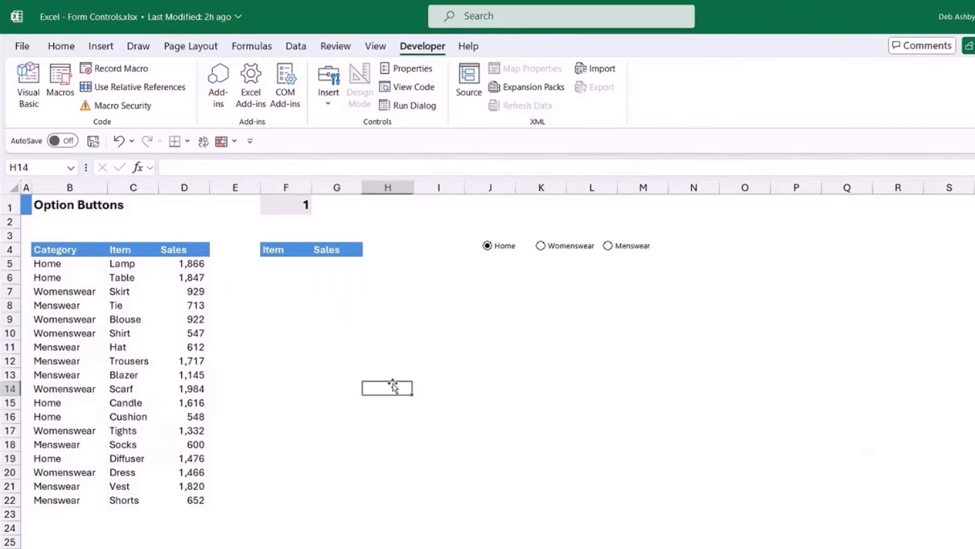
- Start a FILTER formula in F5 with array C5:D22 and an include condition that begins B5:B22=
click(275, 264)
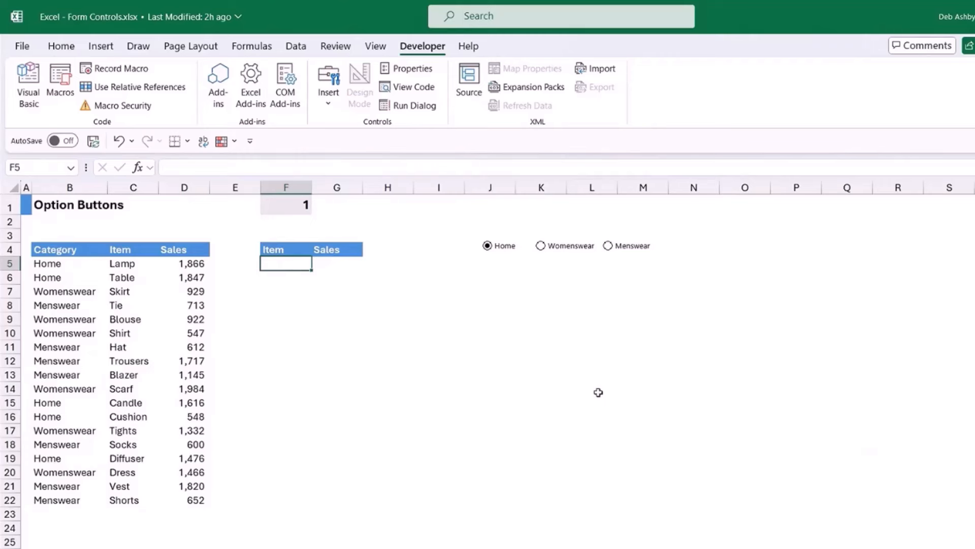
text(=FILTER)
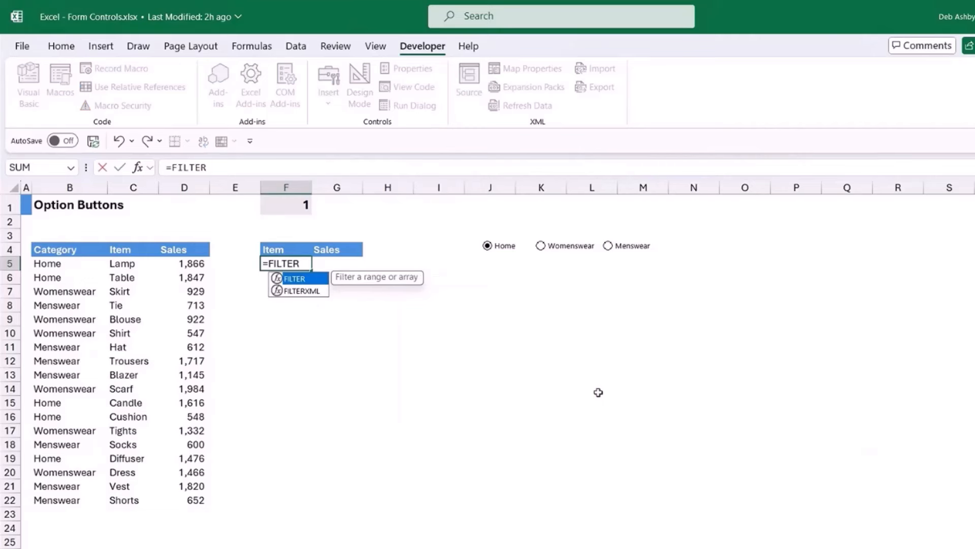
text(()
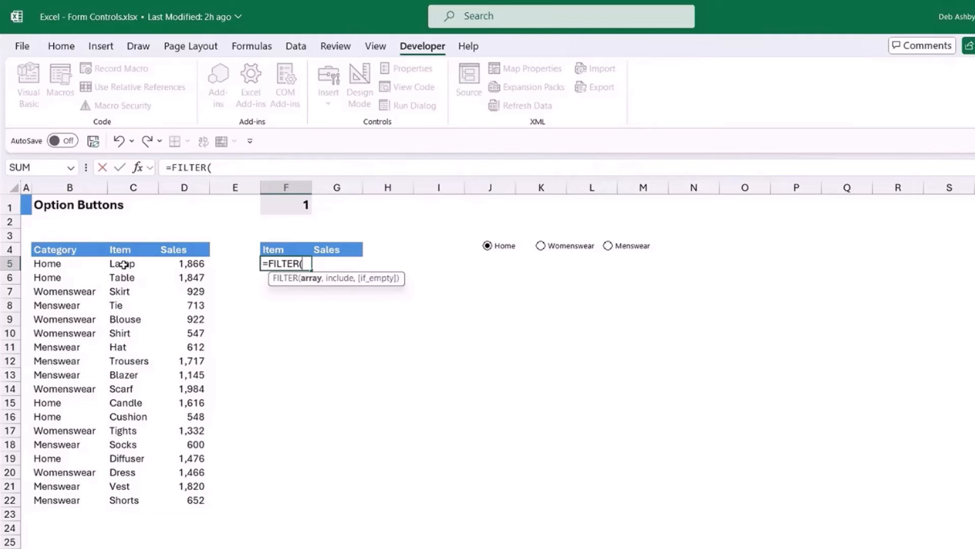
drag(122, 263, 182, 502)
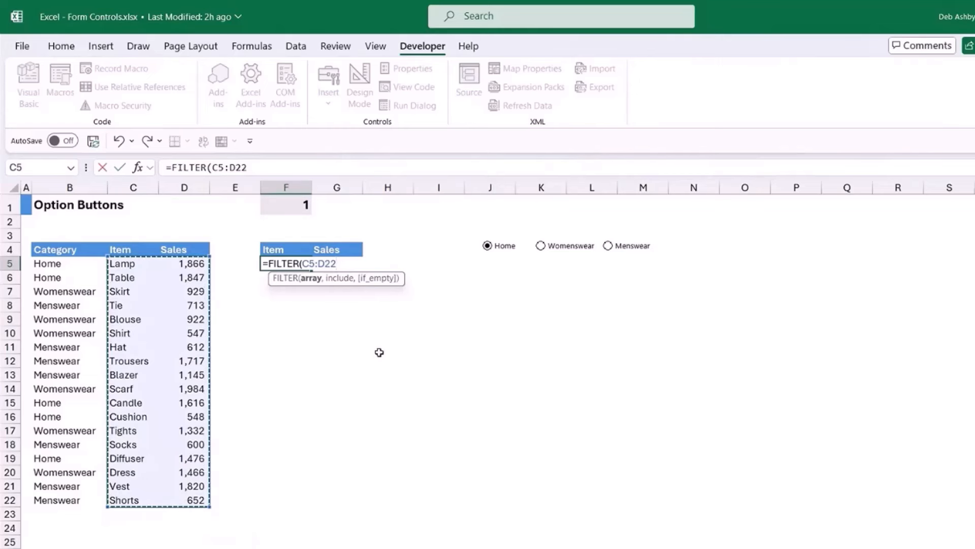
text(,)
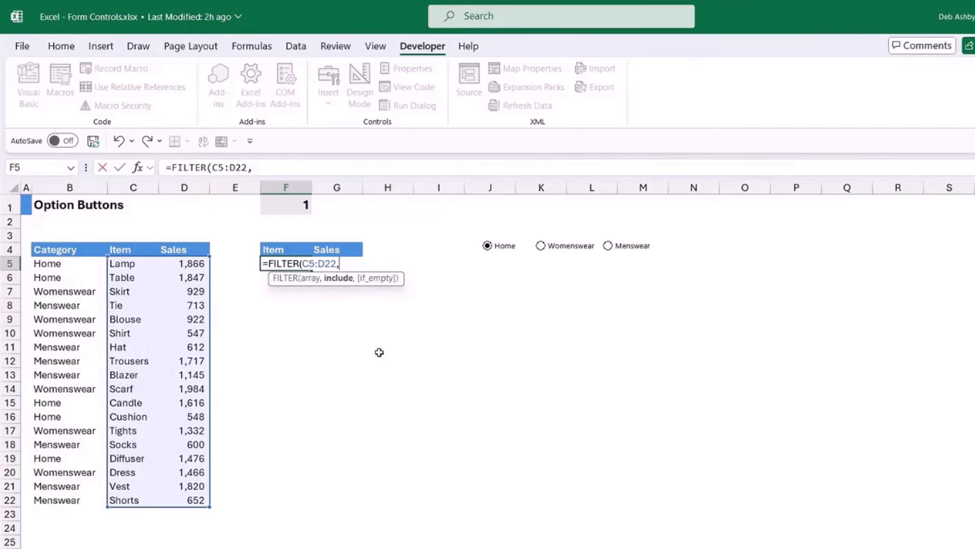
drag(64, 263, 65, 496)
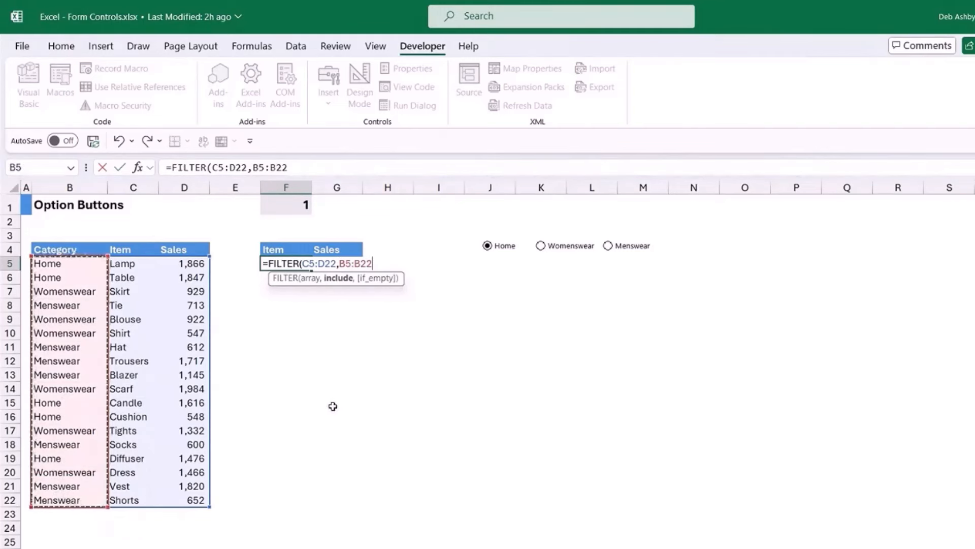
text(=)
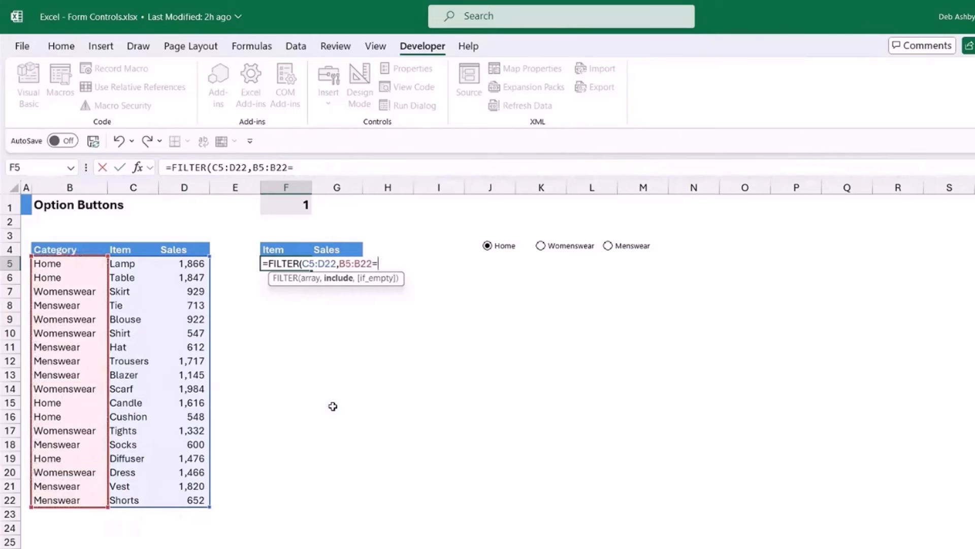
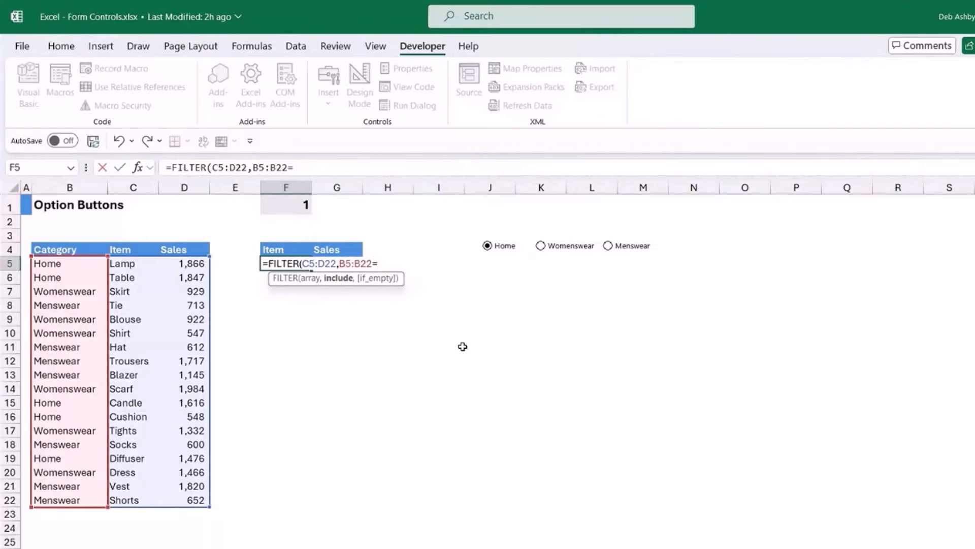
- Nest a SWITCH on F1 in the FILTER condition, mapping 1 to "Home" and 2 to "Womenswear"
text(SWITCH()
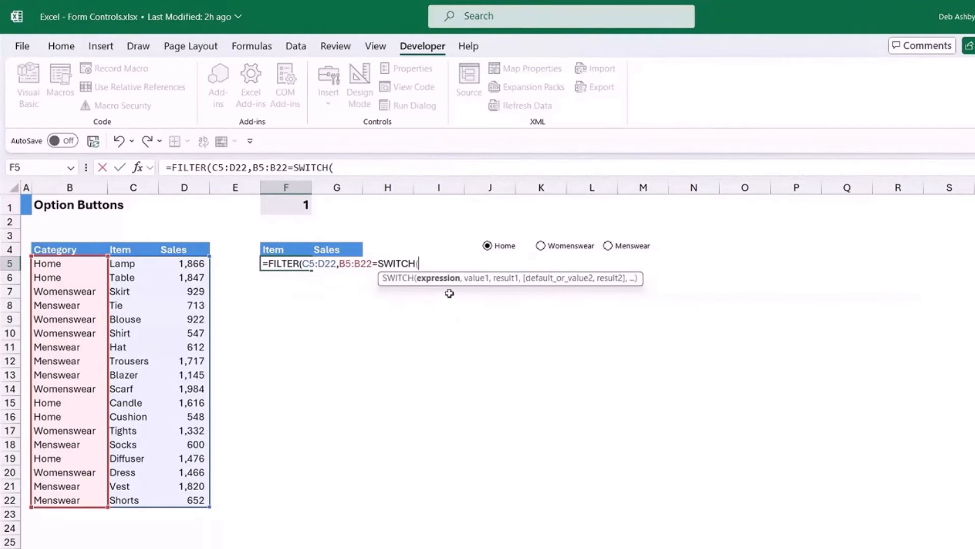
click(282, 205)
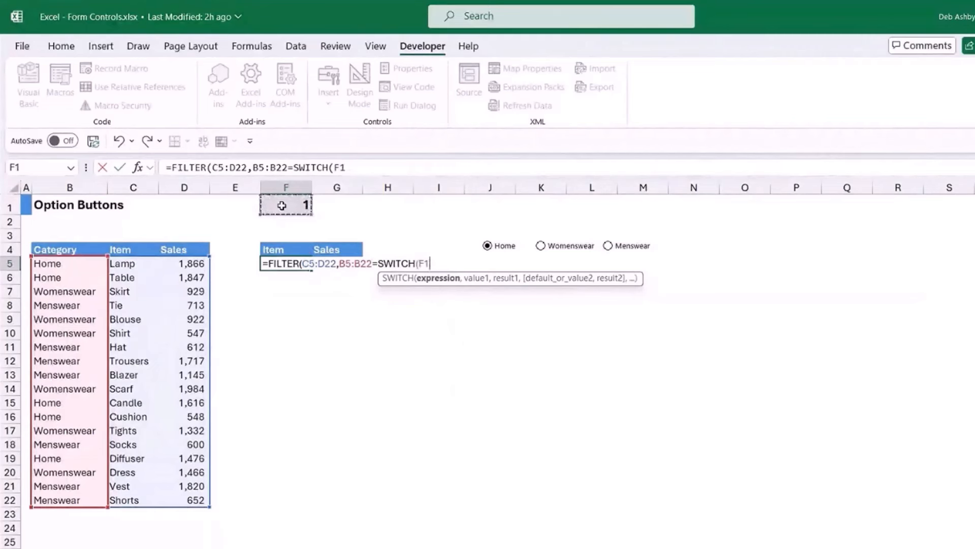
text(,)
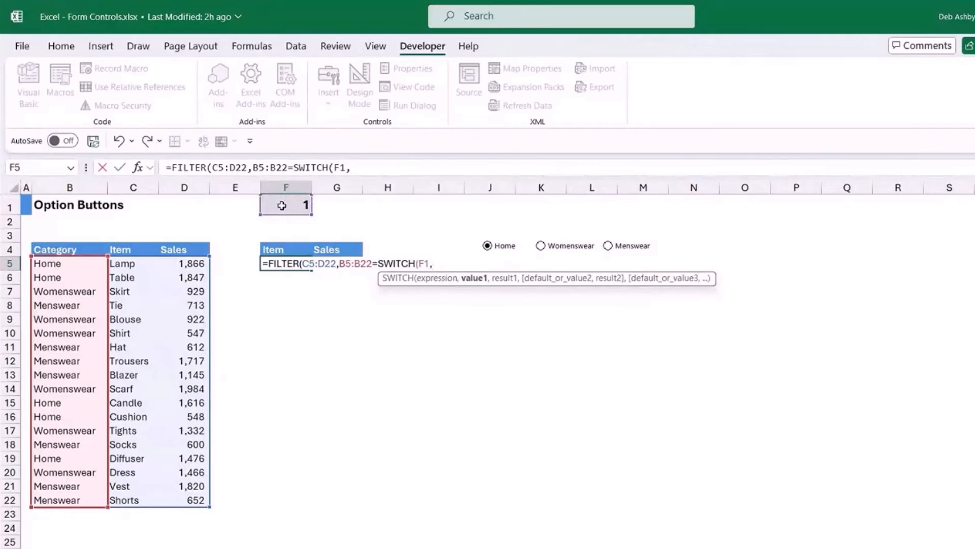
text(1,"Home")
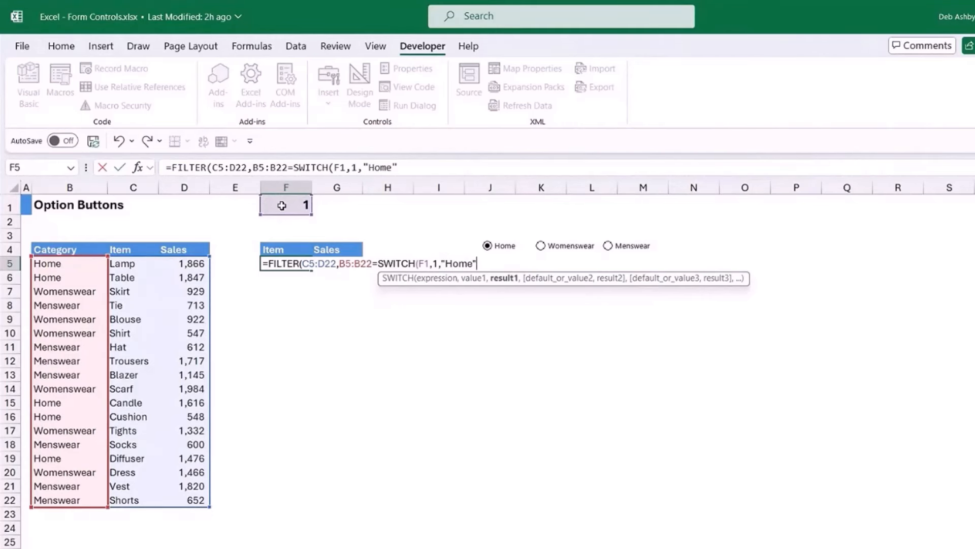
text(,2)
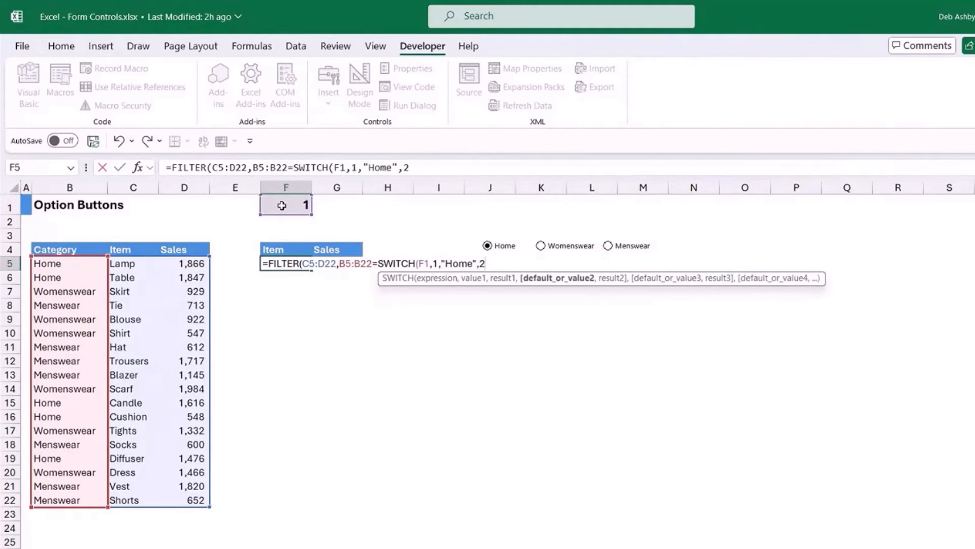
text(,)
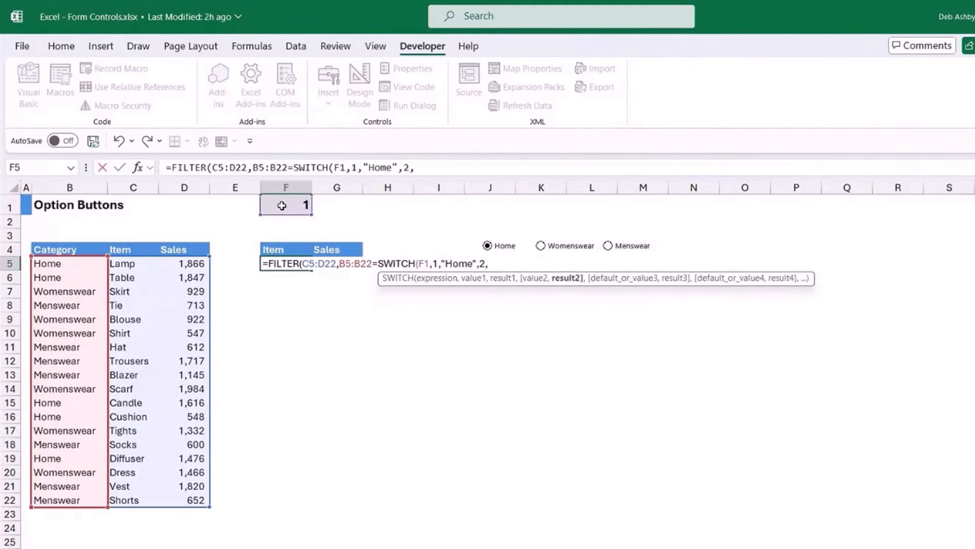
text("Womenswea)
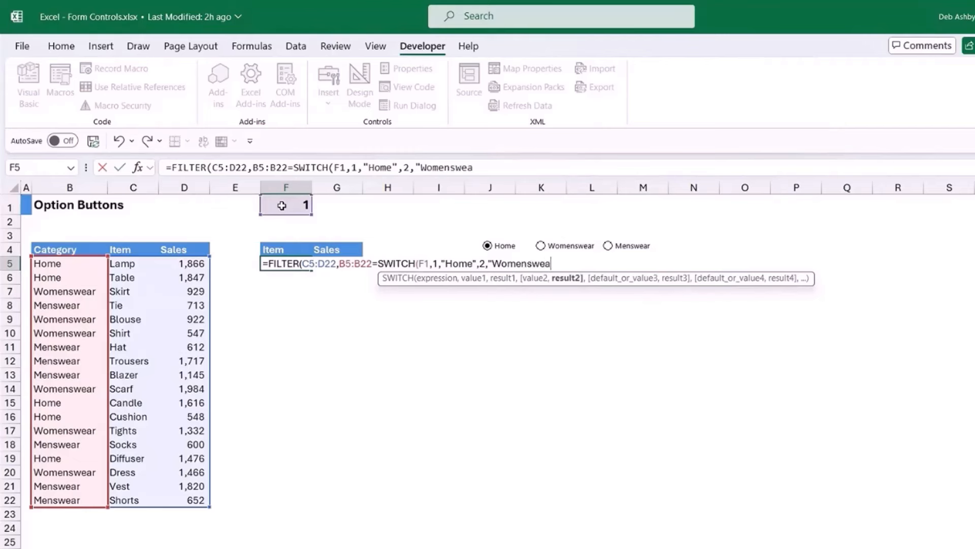
text(r",)
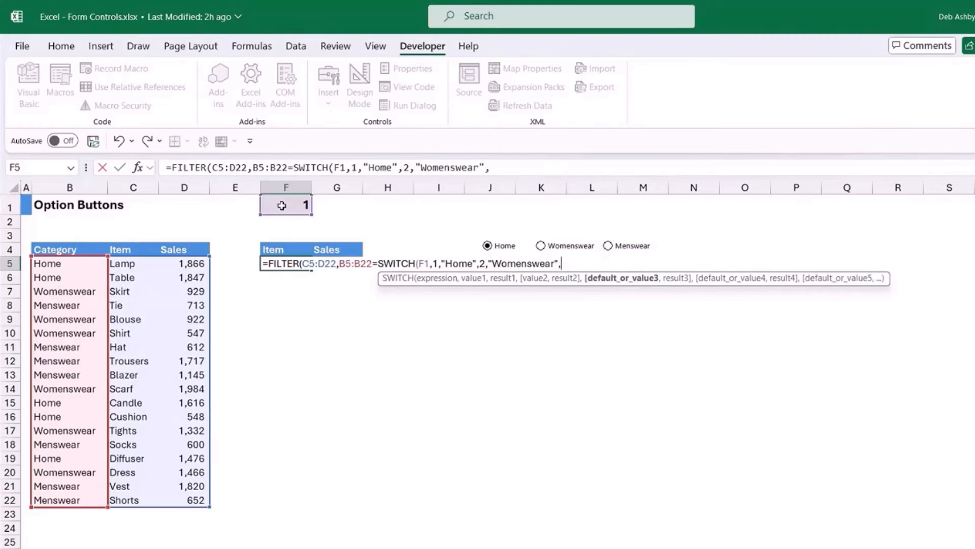
- Map 3 to "Menswear" in the SWITCH, close both functions and commit the FILTER formula in F5
text(3)
text(,")
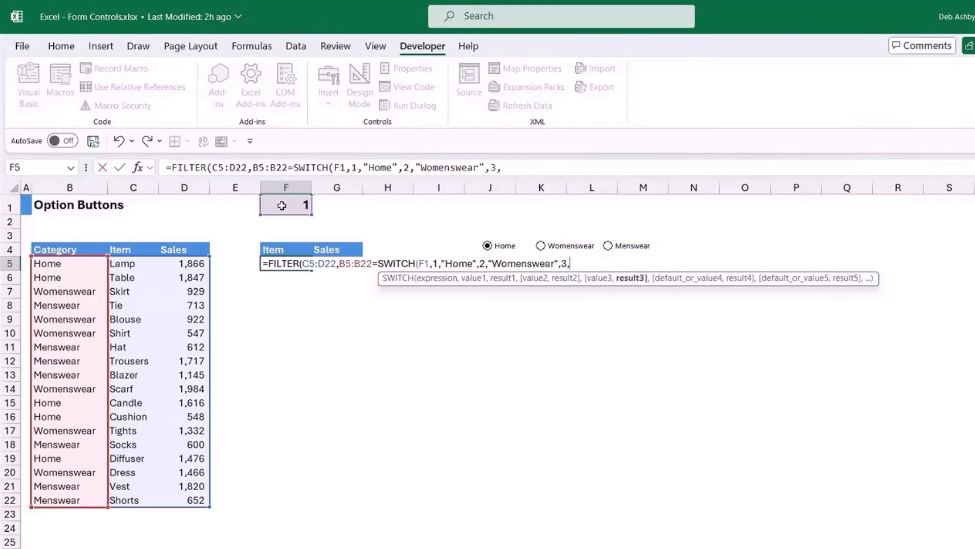
text(Menswear)
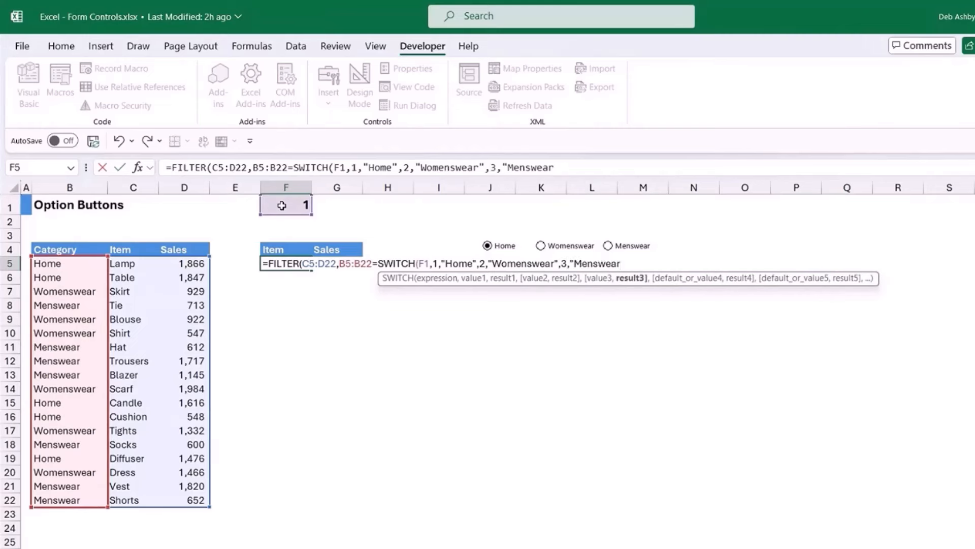
text("))
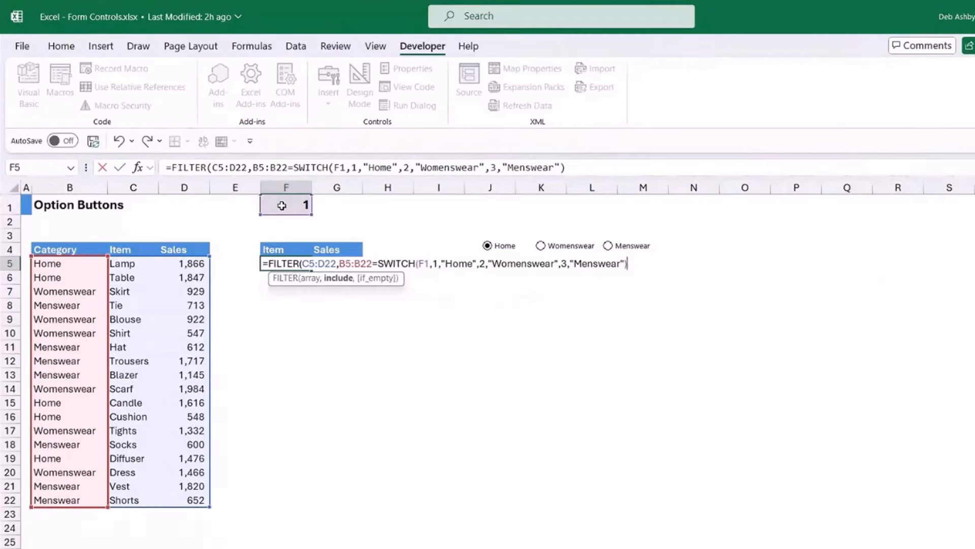
text())
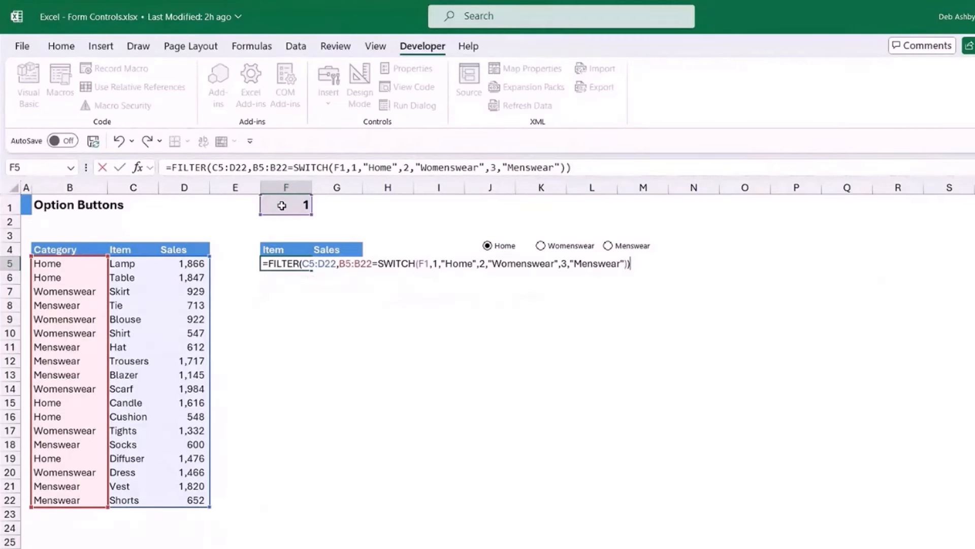
key(Return)
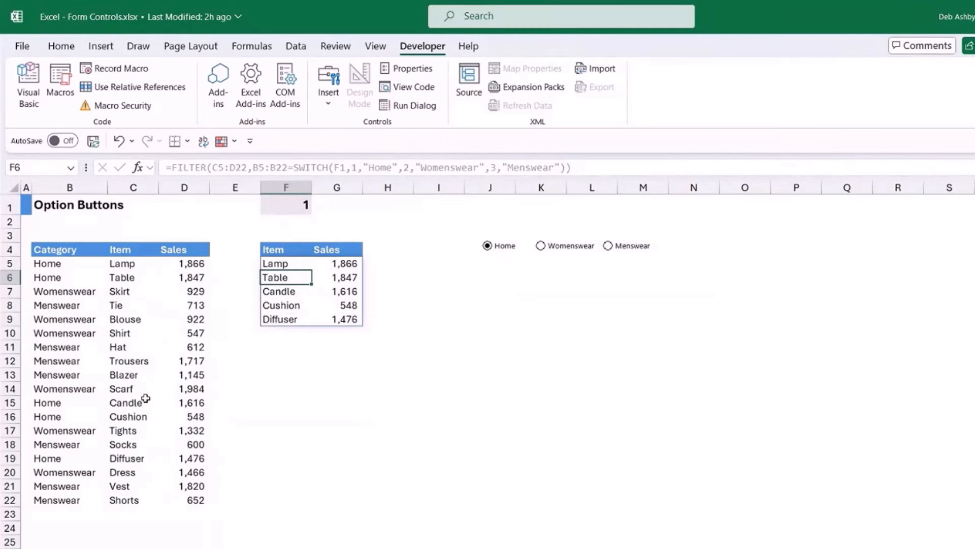
- Test the filtered Item and Sales list by cycling twice through Womenswear, Menswear and Home, ending on Home
click(541, 246)
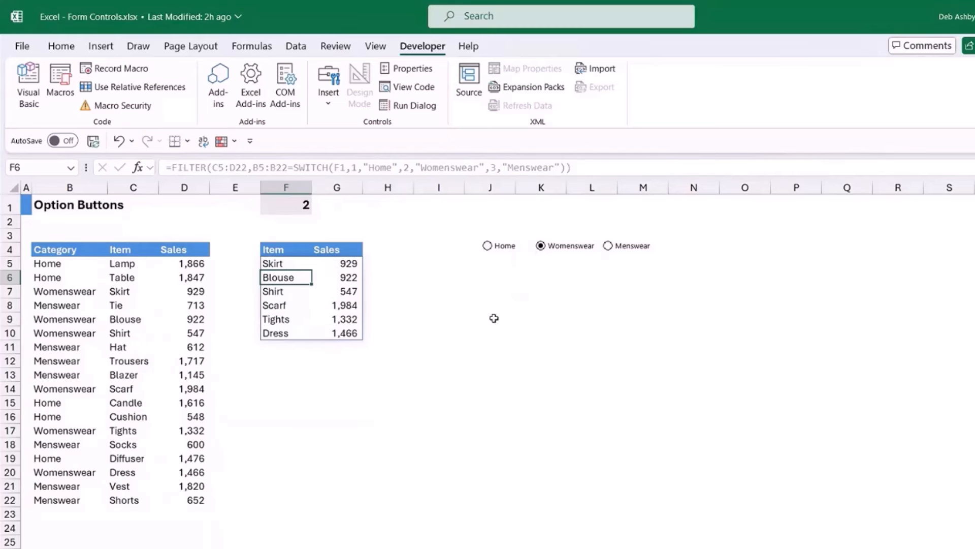
click(610, 249)
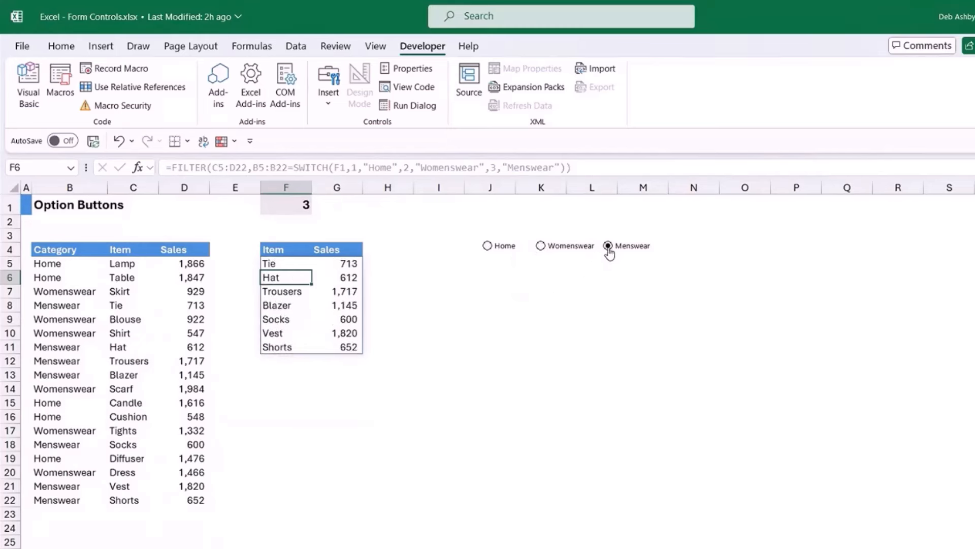
click(487, 246)
click(541, 247)
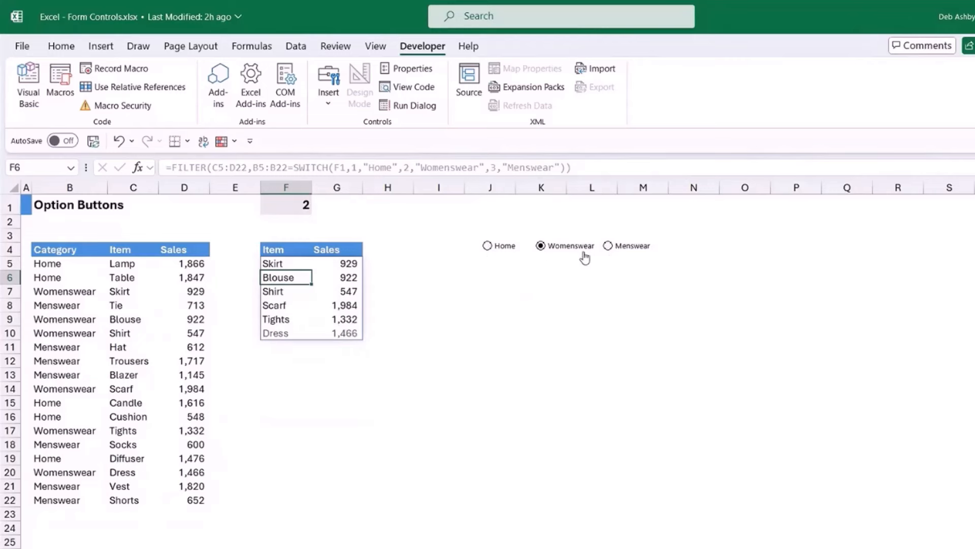
click(608, 246)
click(488, 246)
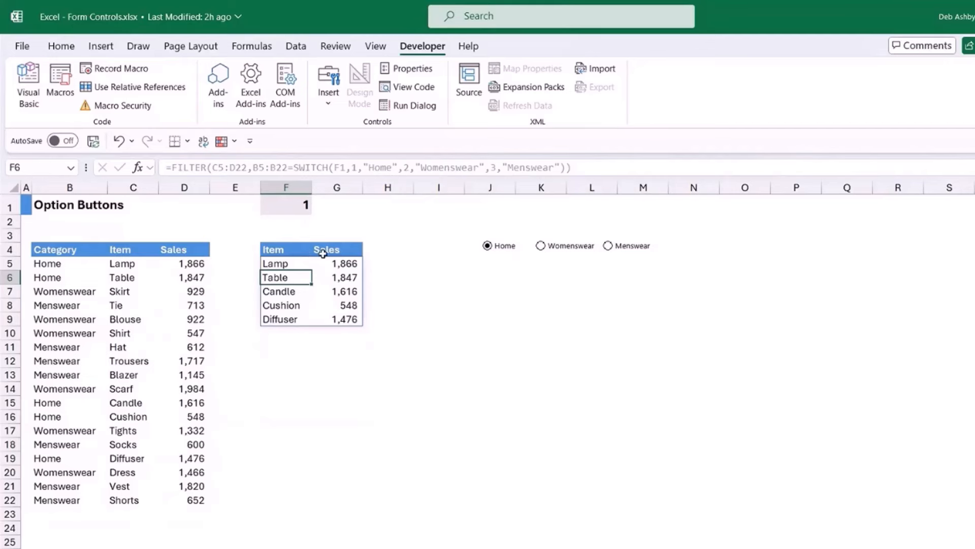
- Insert a 2-D clustered column chart from F4:G9 and place it below the option buttons
drag(279, 249, 348, 319)
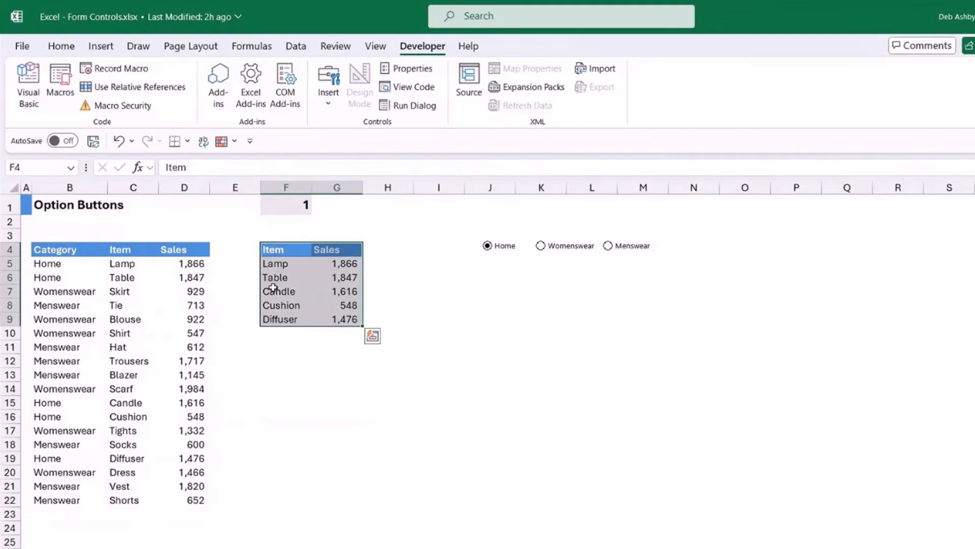
click(101, 46)
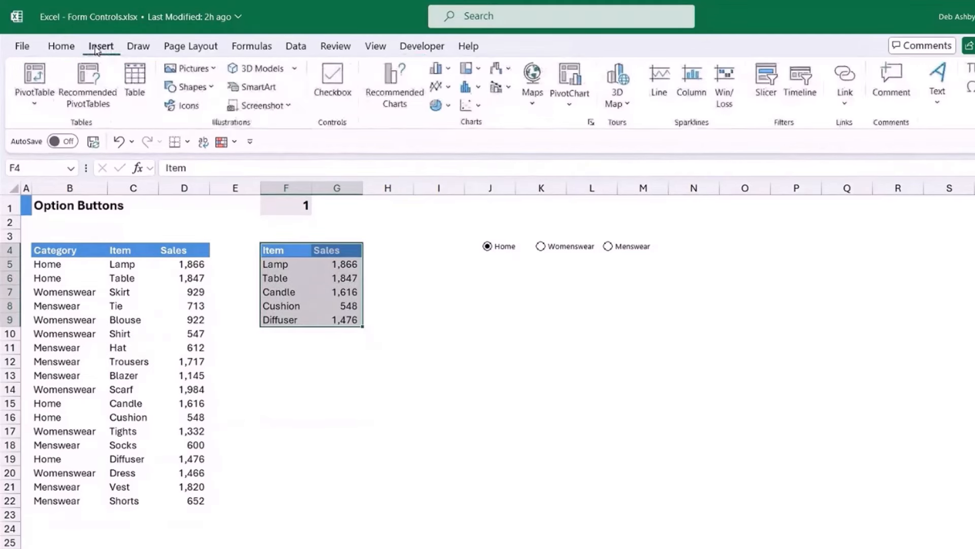
click(449, 71)
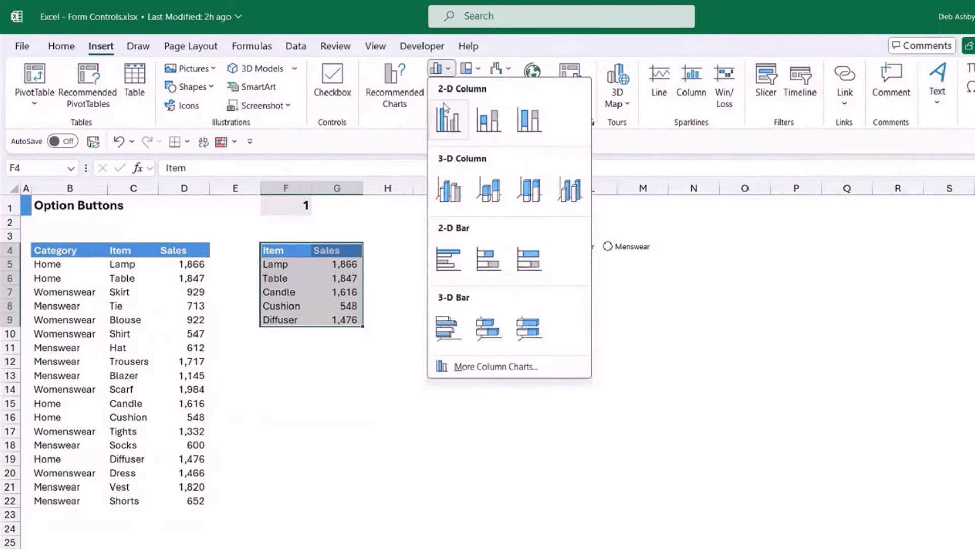
click(447, 125)
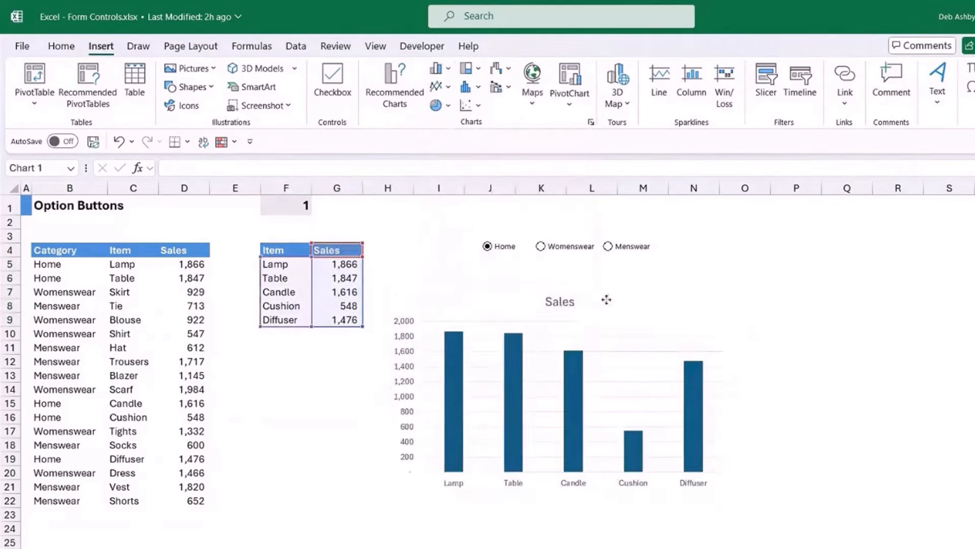
click(893, 329)
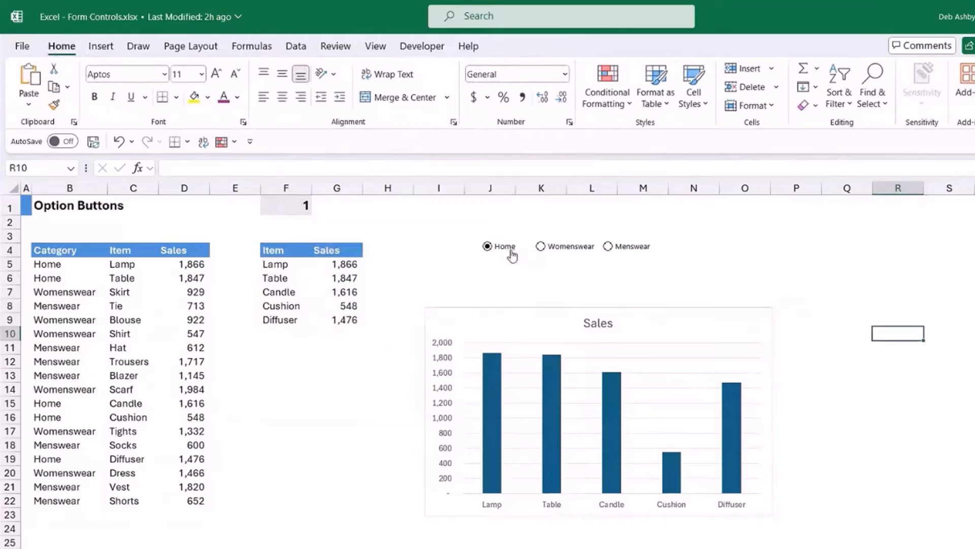
- Move the Home, Womenswear and Menswear option buttons together to just above the Sales chart
ctrl+click(512, 256)
ctrl+click(573, 254)
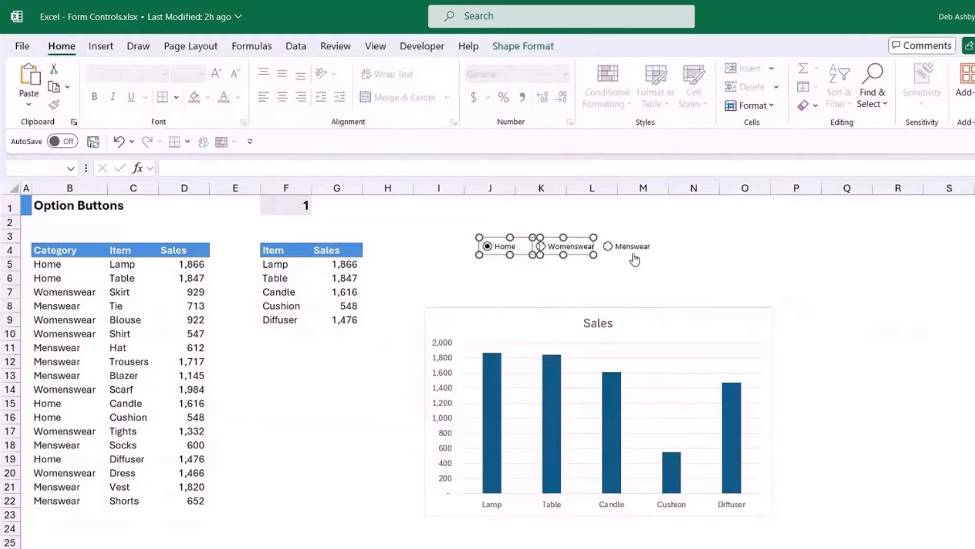
ctrl+click(634, 254)
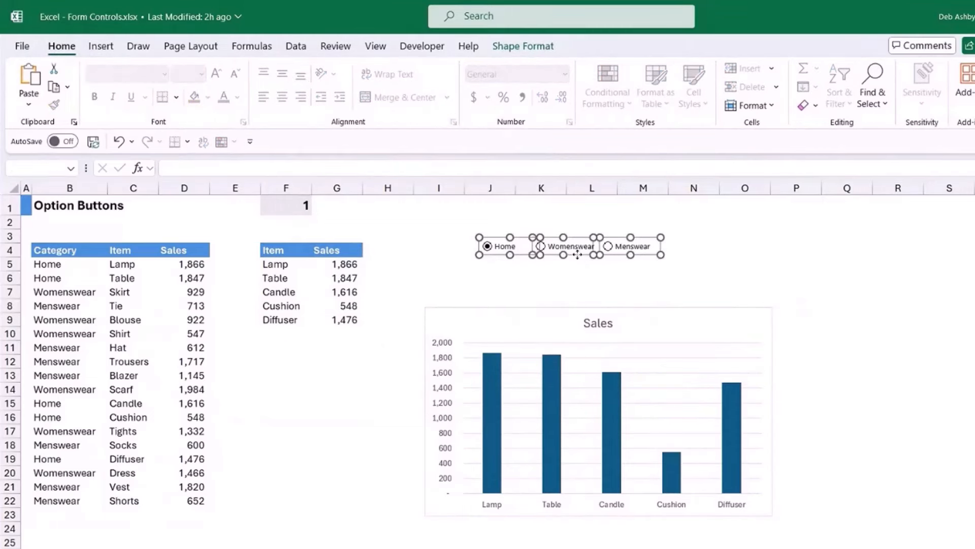
drag(578, 255, 604, 301)
click(823, 321)
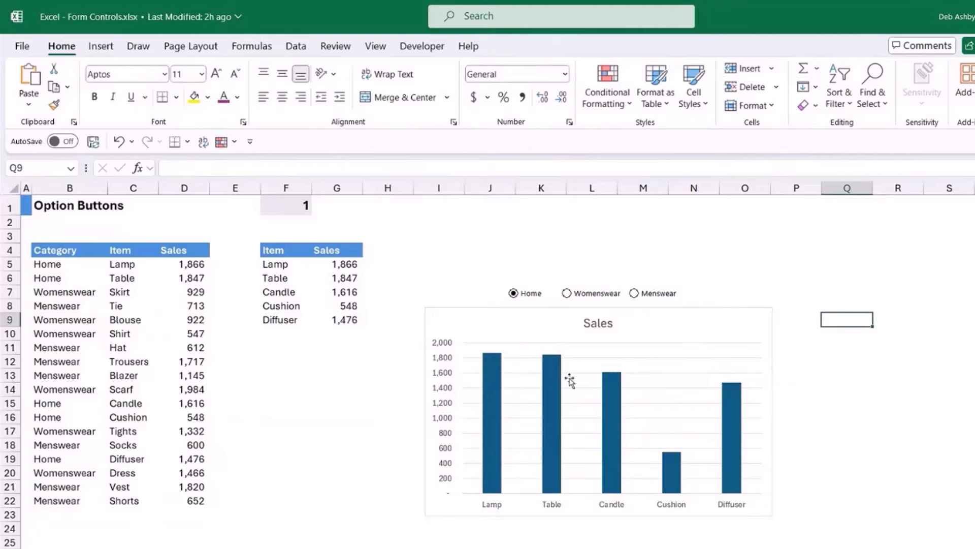
- Widen the Sales chart's columns by setting the data series gap width to 128%
mouse_move(555, 377)
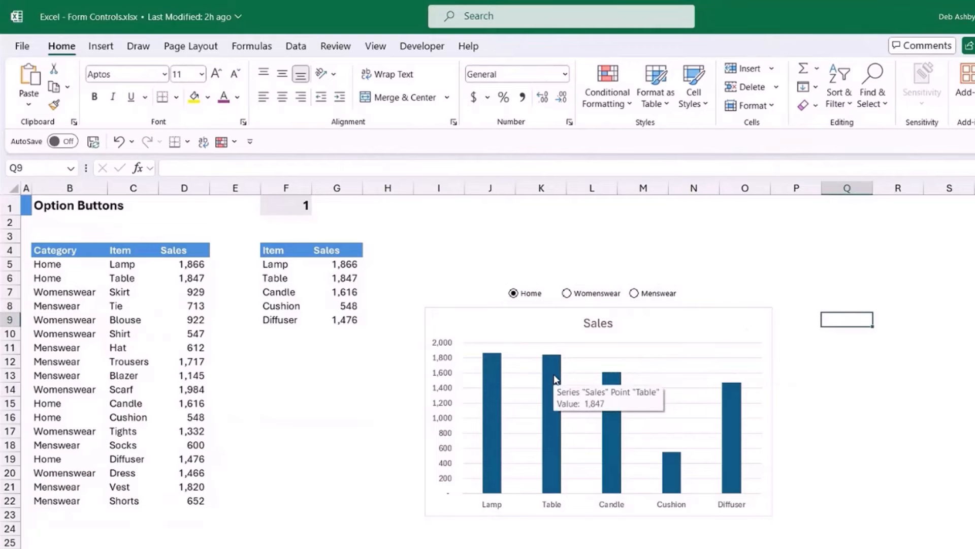
right_click(555, 377)
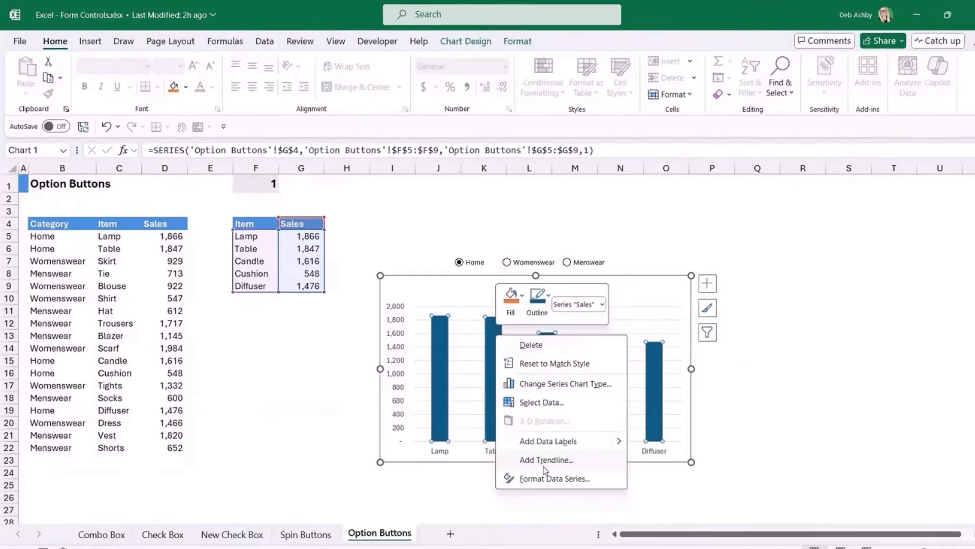
key(Escape)
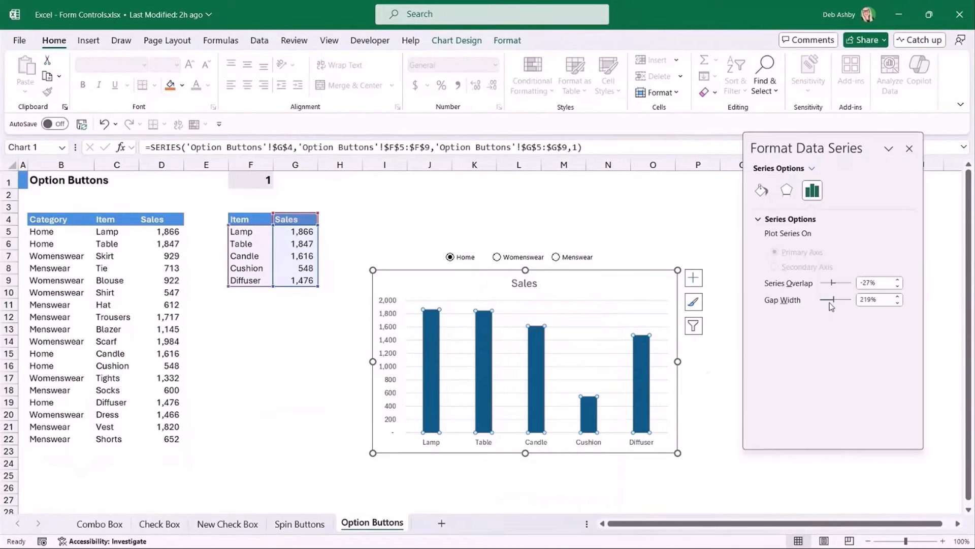
drag(833, 302, 829, 303)
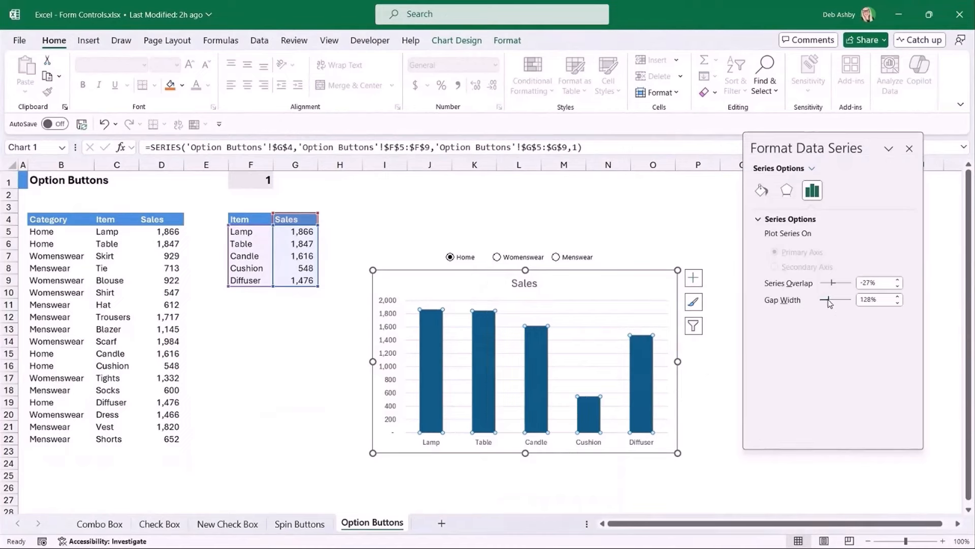
click(909, 149)
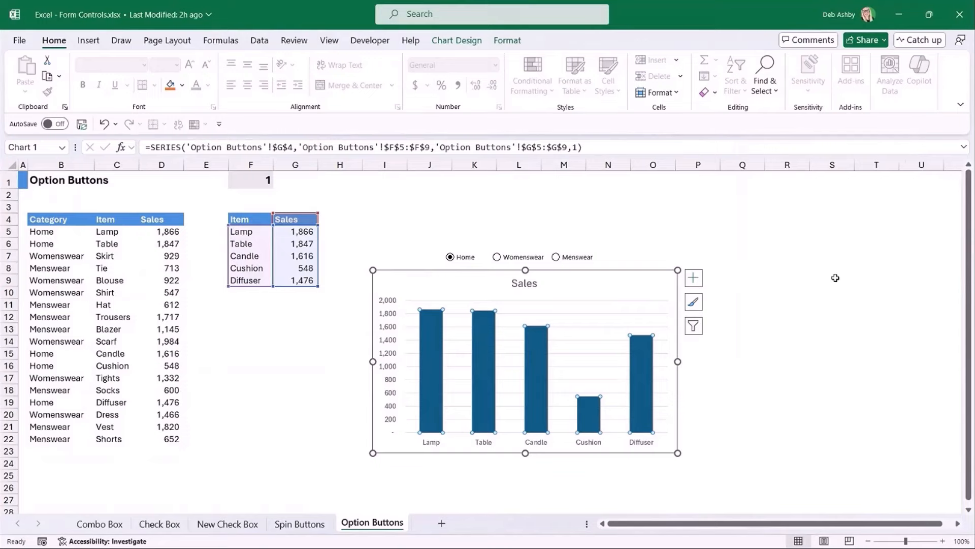
click(819, 315)
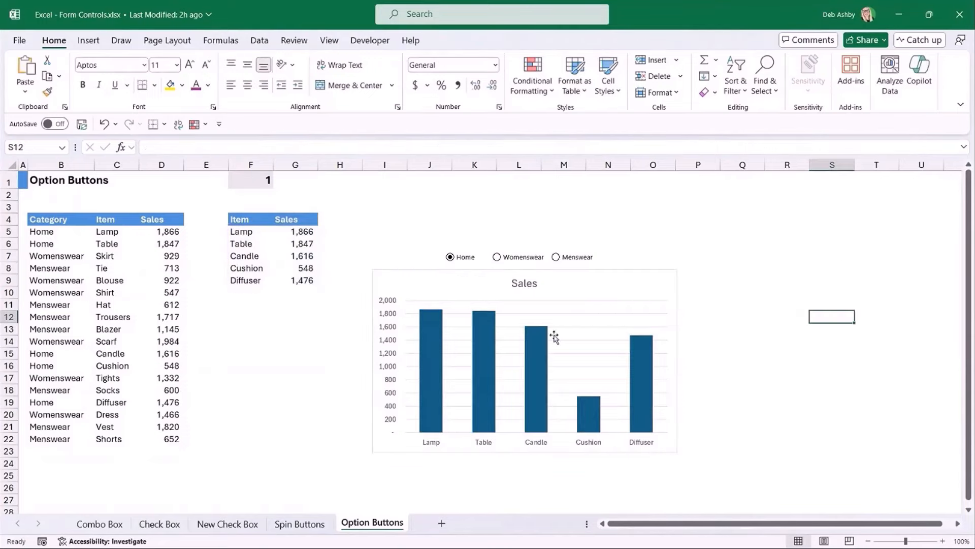
- Add data labels to the Sales series columns in the chart
click(484, 333)
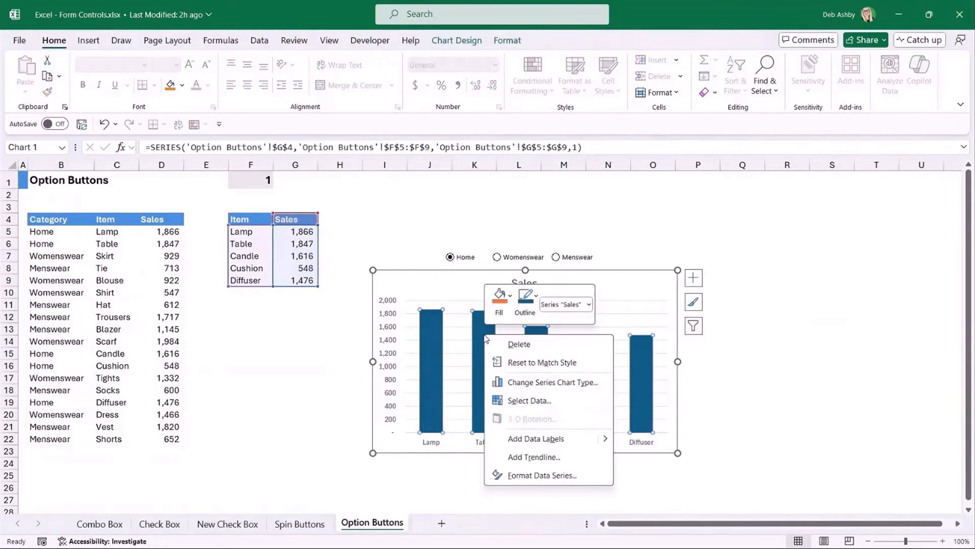
mouse_move(605, 440)
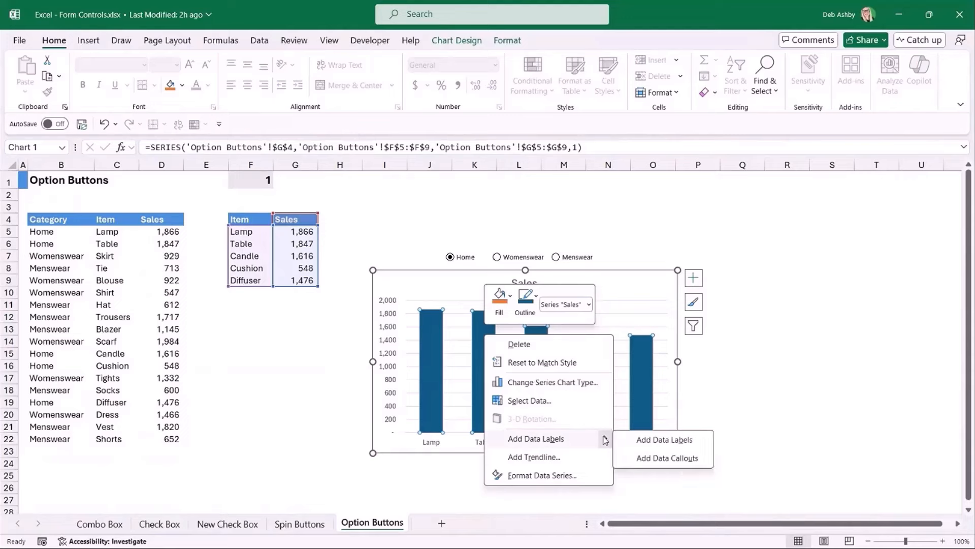
click(656, 440)
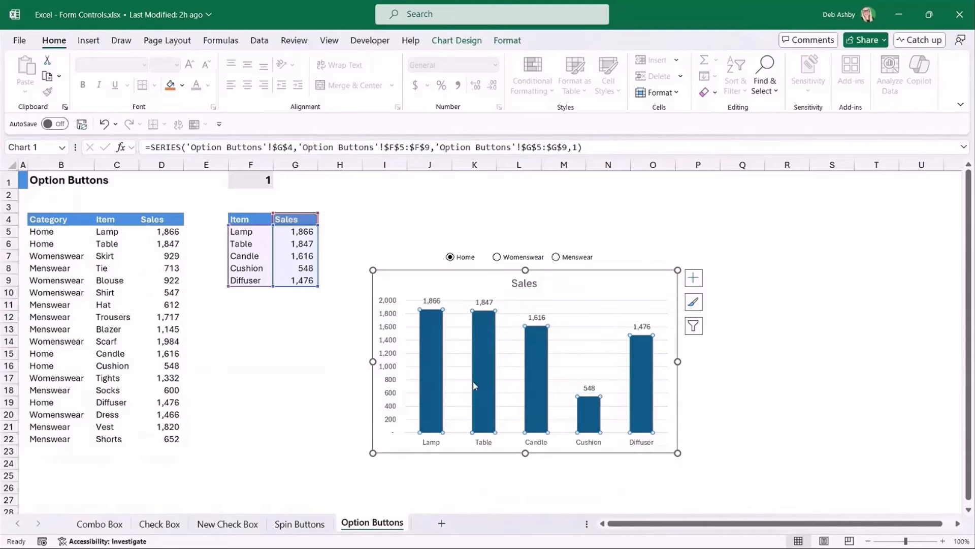
- Delete the vertical value axis and the horizontal gridlines from the Sales chart
click(386, 313)
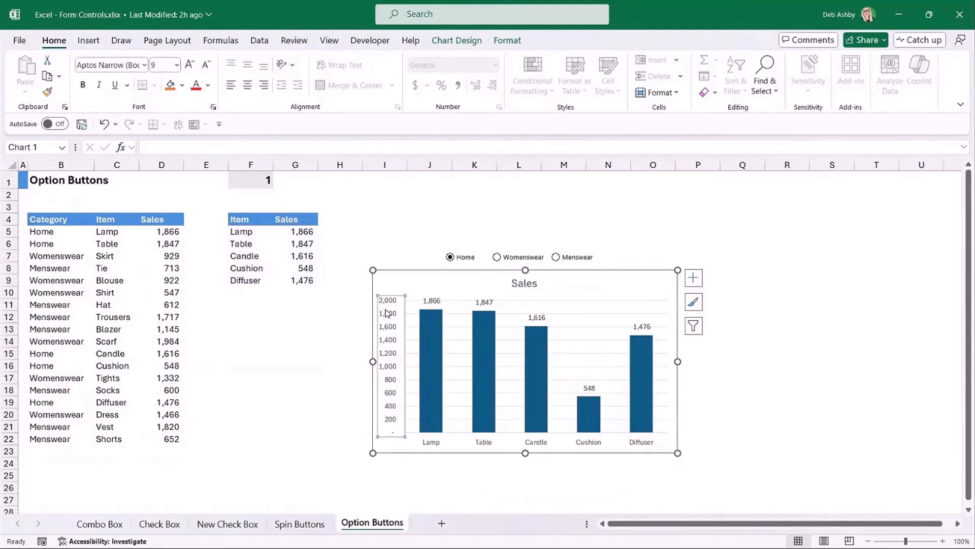
key(Delete)
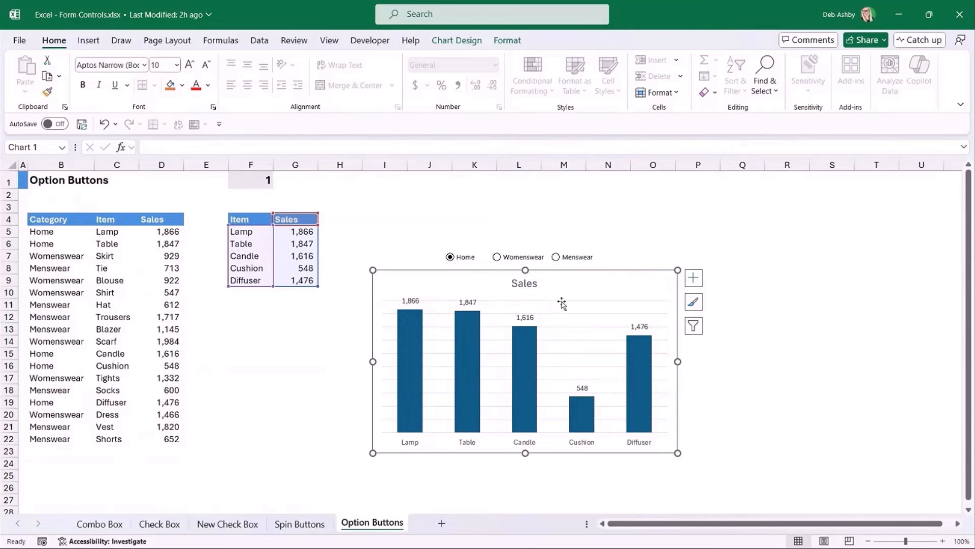
click(563, 314)
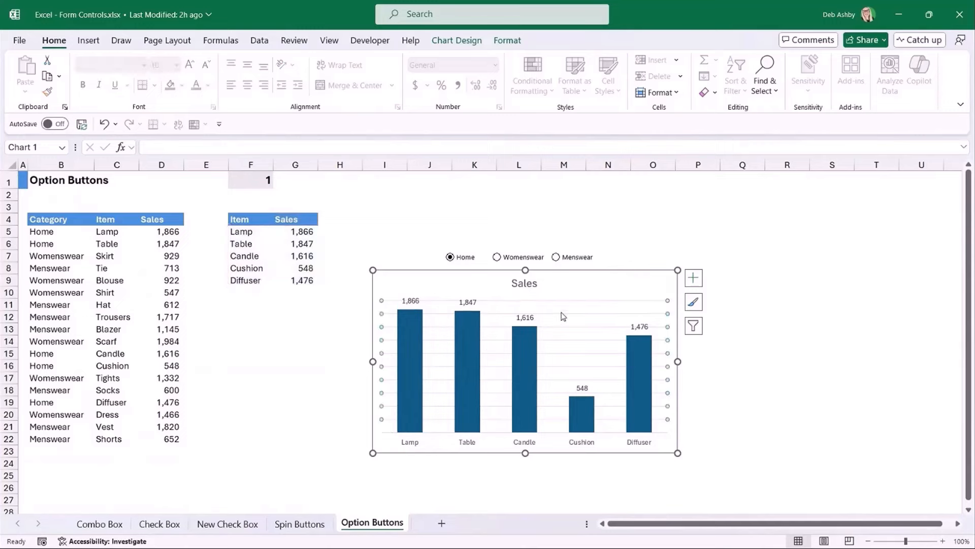
key(Delete)
click(785, 329)
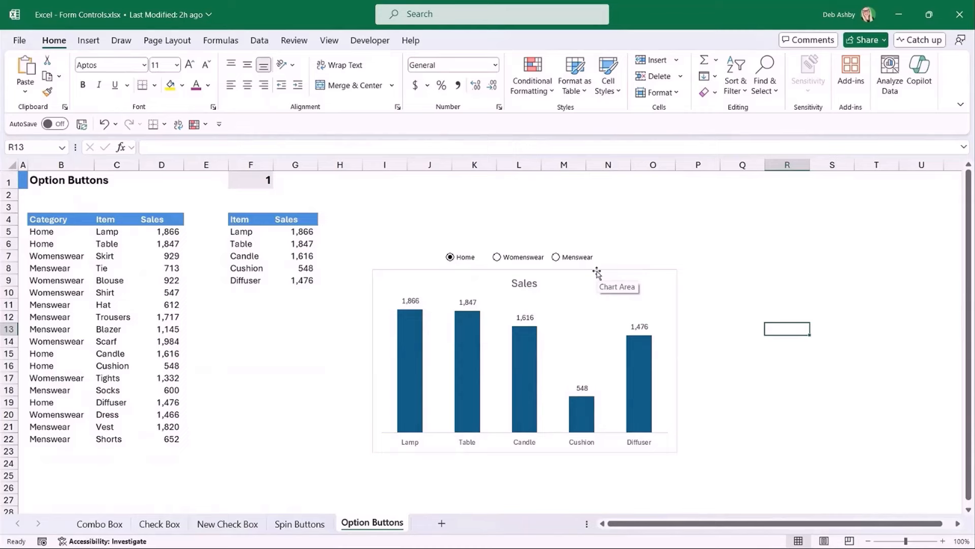
- Switch repeatedly between the Home, Womenswear and Menswear options to check how the filtered list and Sales chart respond
click(504, 259)
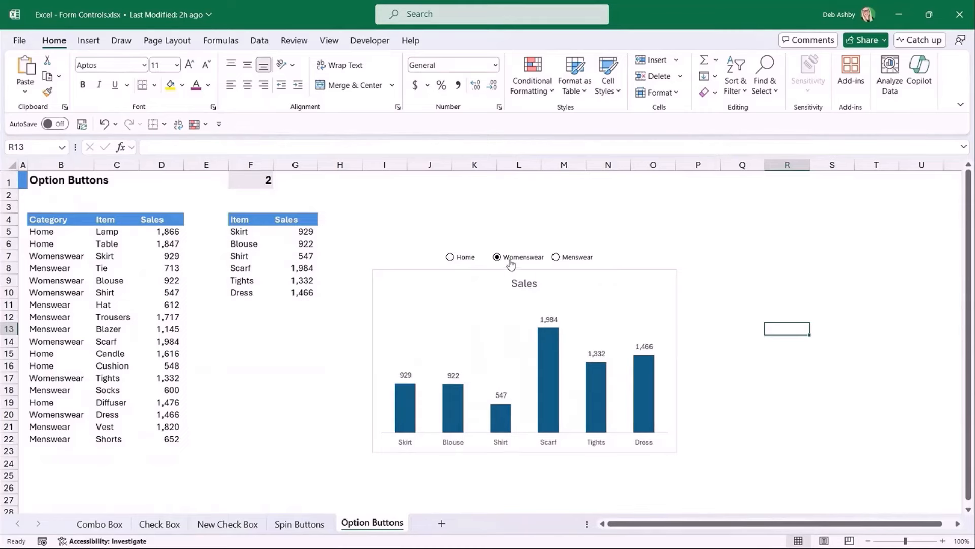
click(556, 259)
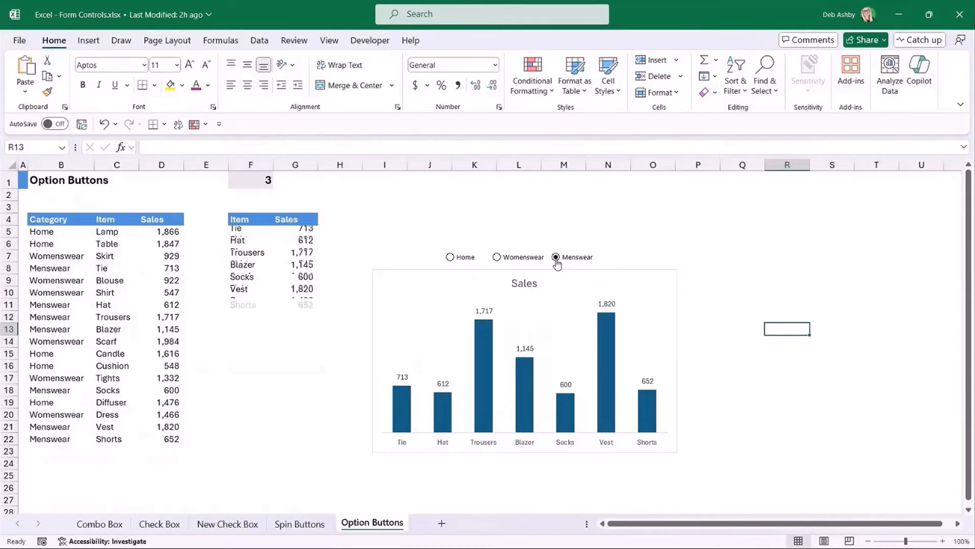
click(497, 259)
click(450, 258)
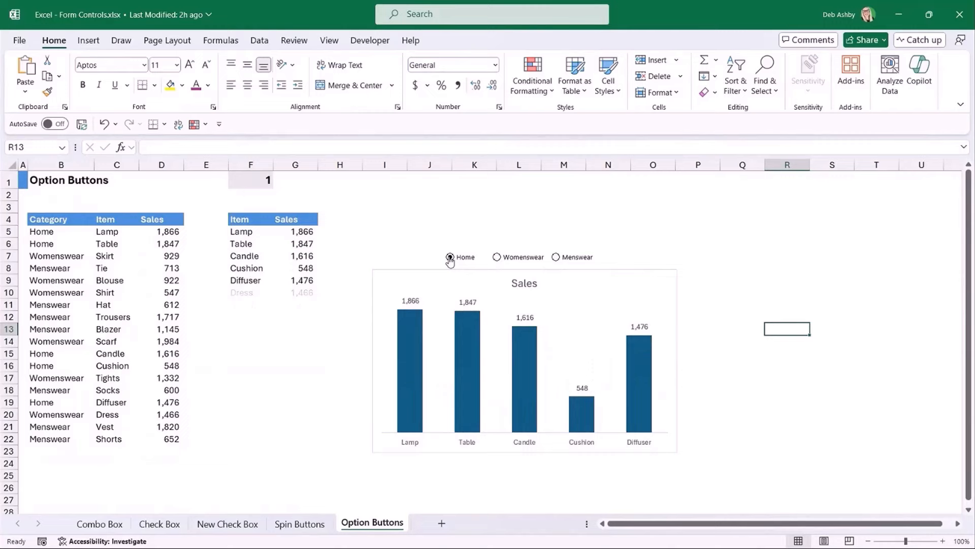
click(498, 259)
click(555, 258)
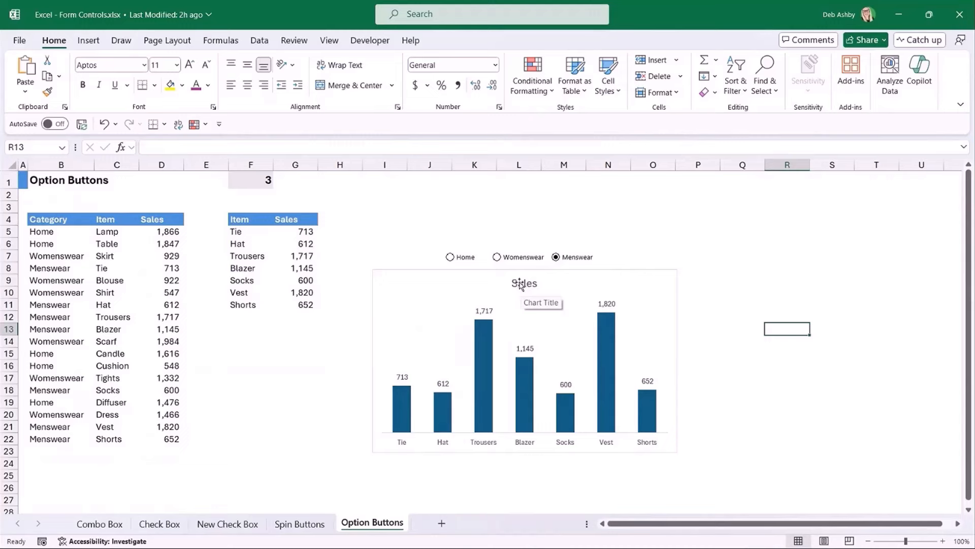
click(497, 258)
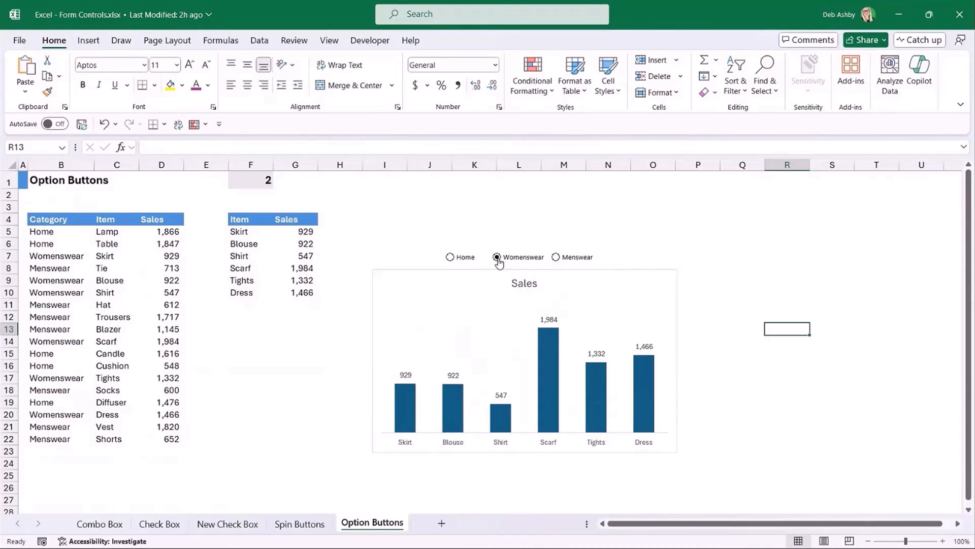
click(450, 257)
click(497, 258)
click(555, 257)
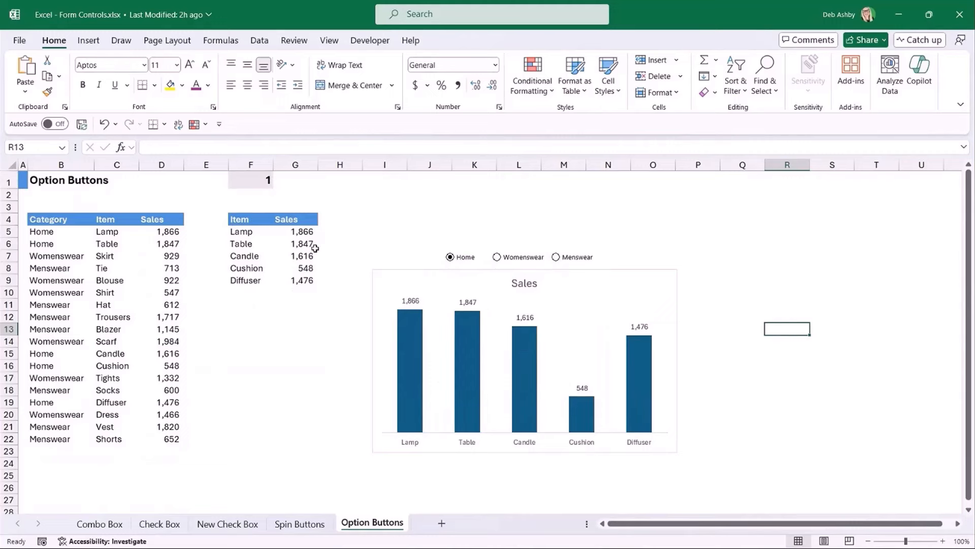
- Copy the SWITCH(F1,1,"Home",2,"Womenswear",3,"Menswear") part of the FILTER formula in F5, leaving the formula unedited
click(248, 233)
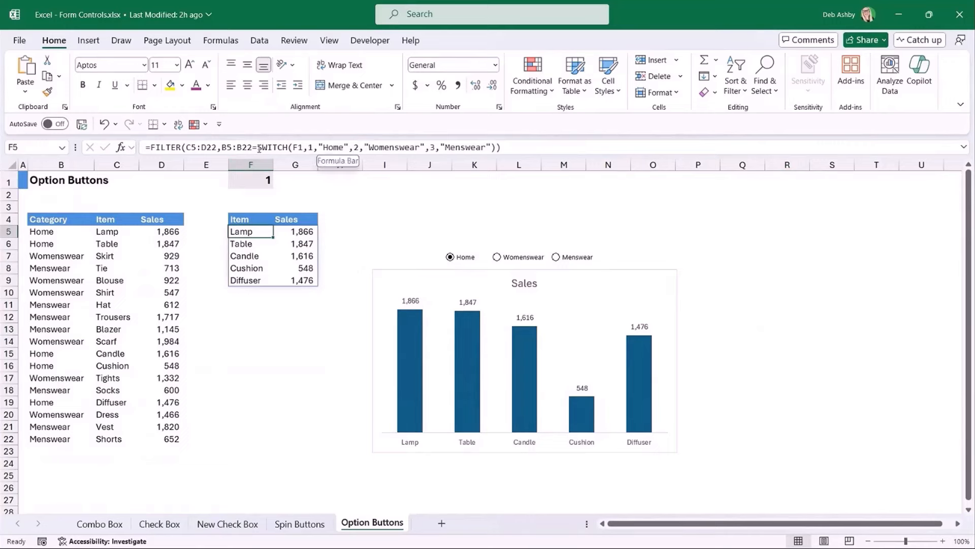
drag(259, 148, 497, 147)
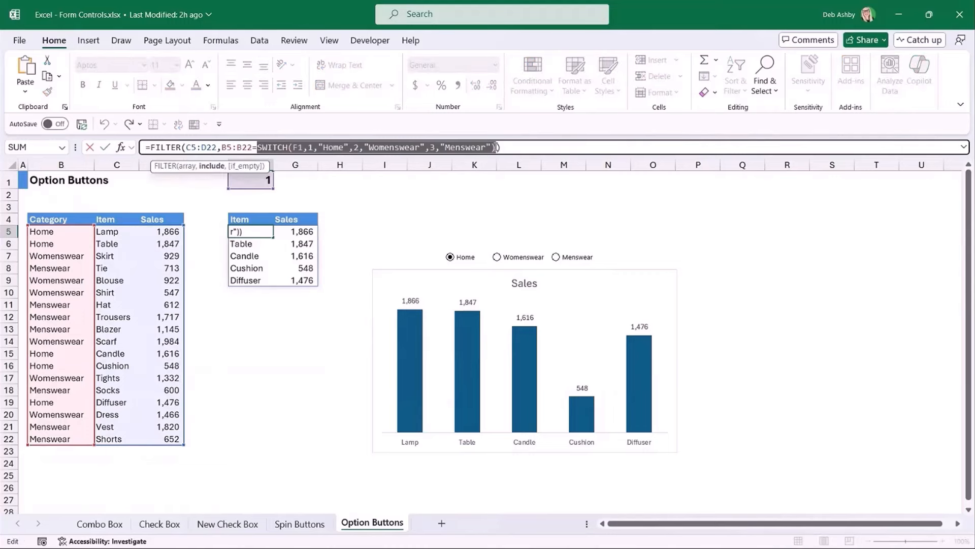
key(ctrl+c)
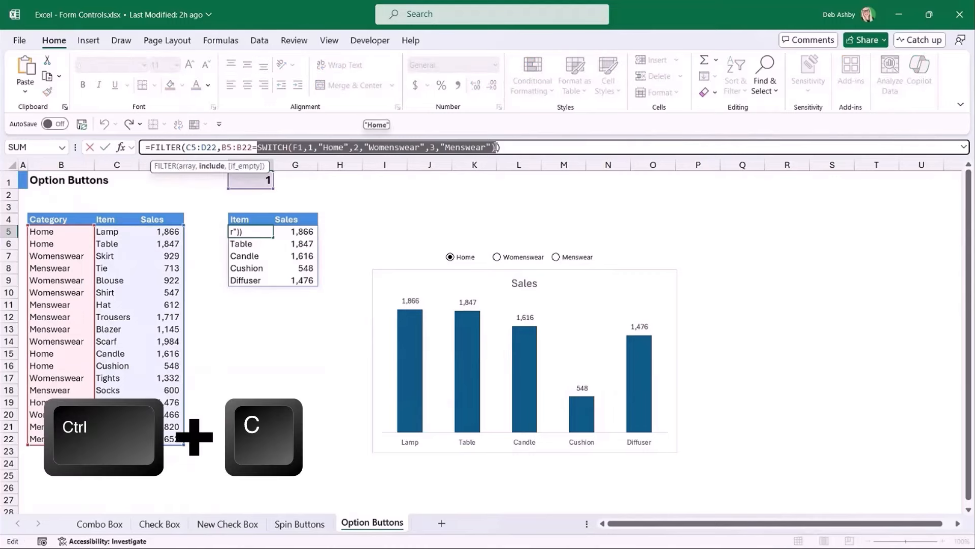
key(Escape)
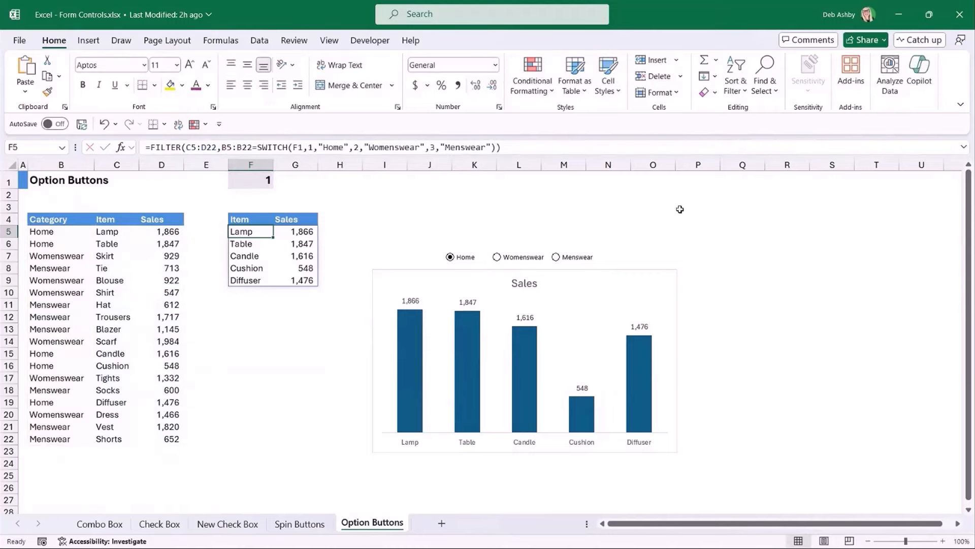
- Enter the formula ="Sales by Category: "&SWITCH(F1,1,"Home",2,"Womenswear",3,"Menswear") in P1, reusing the copied SWITCH expression
click(660, 208)
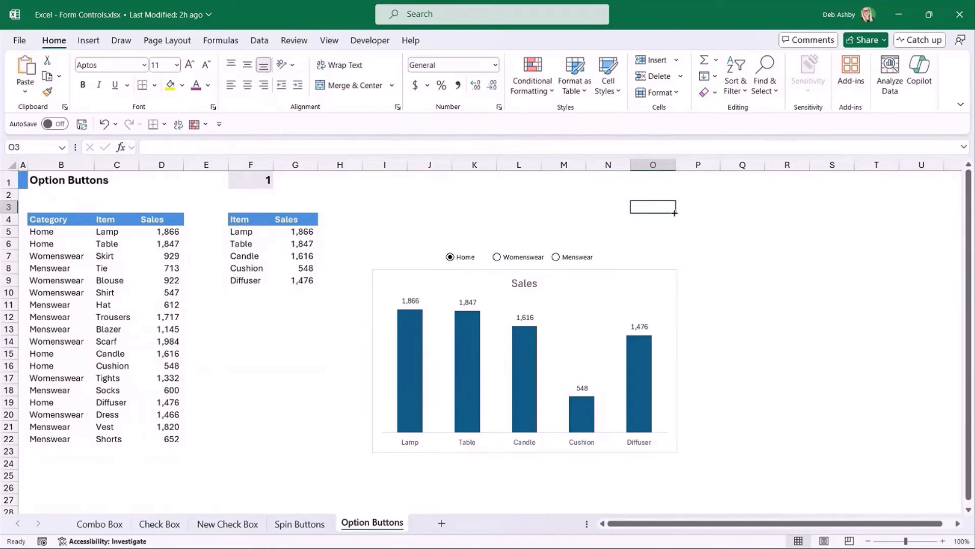
click(697, 182)
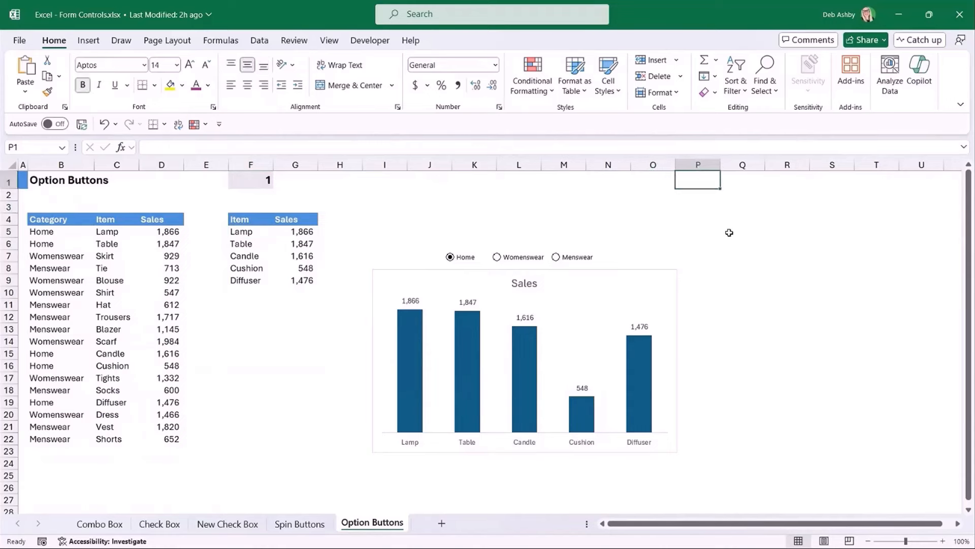
text(=")
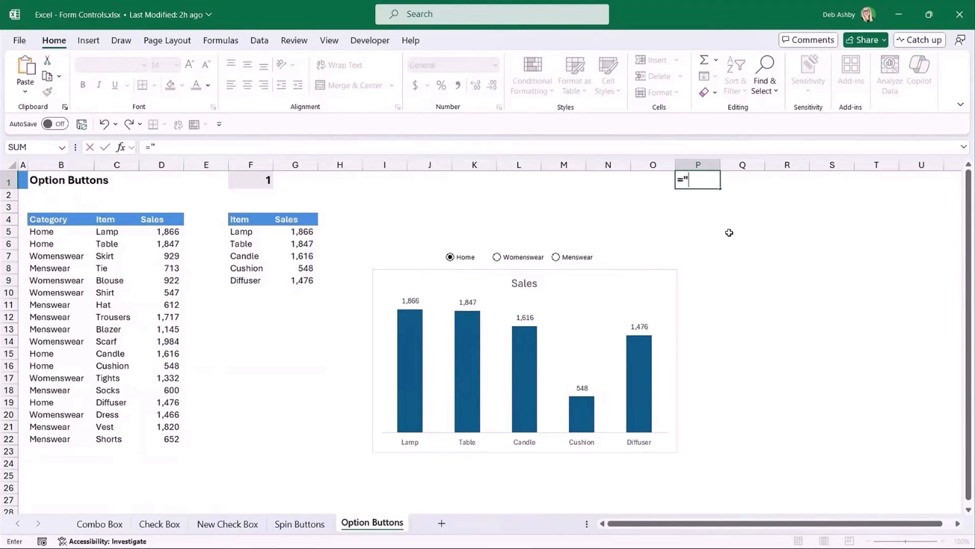
text(Sales by Cate)
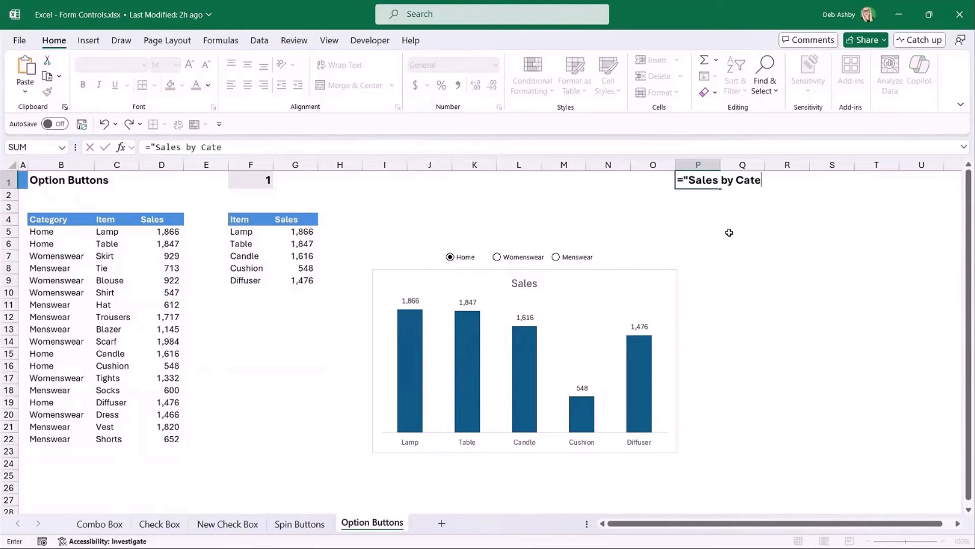
text(gory: "&)
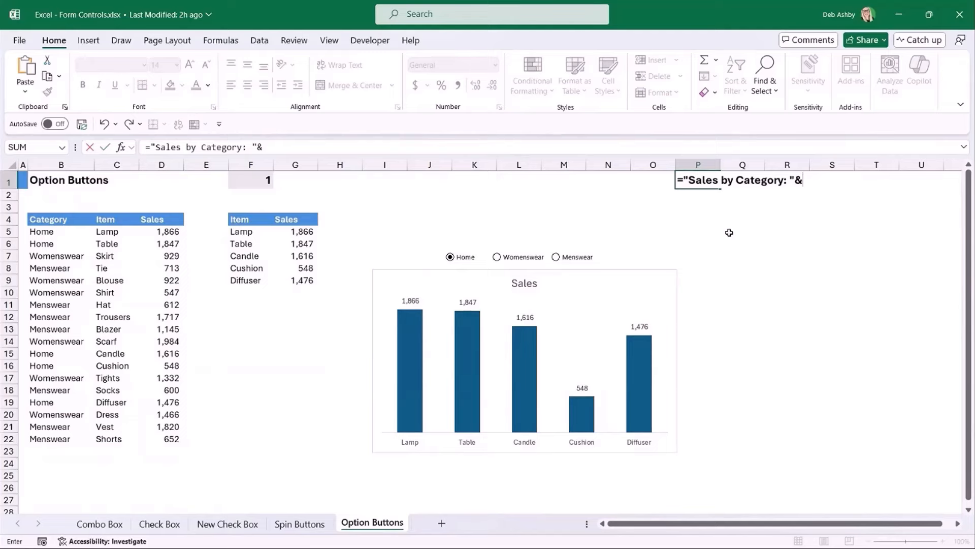
text(SWITCH(F1,1,"Home",2,"Womenswear",3,"Menswear"))
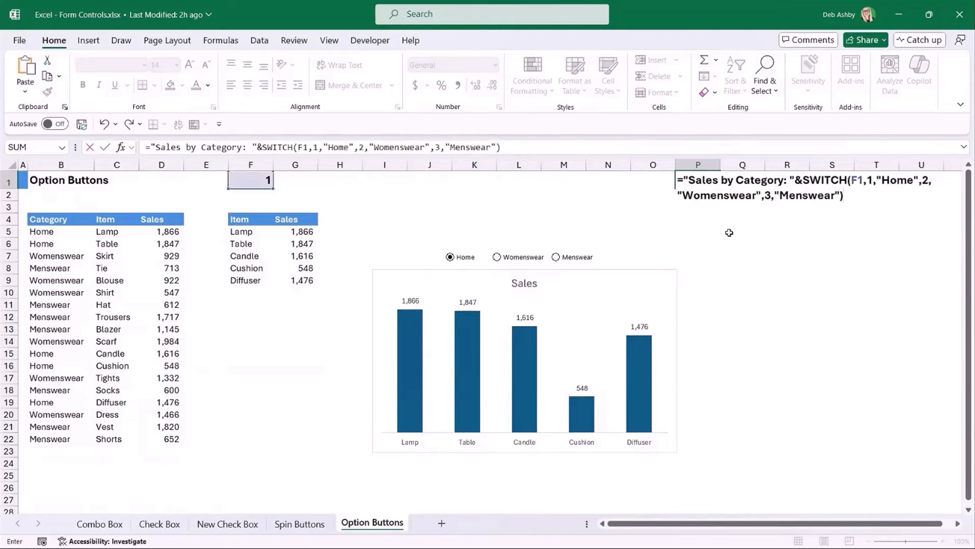
key(Return)
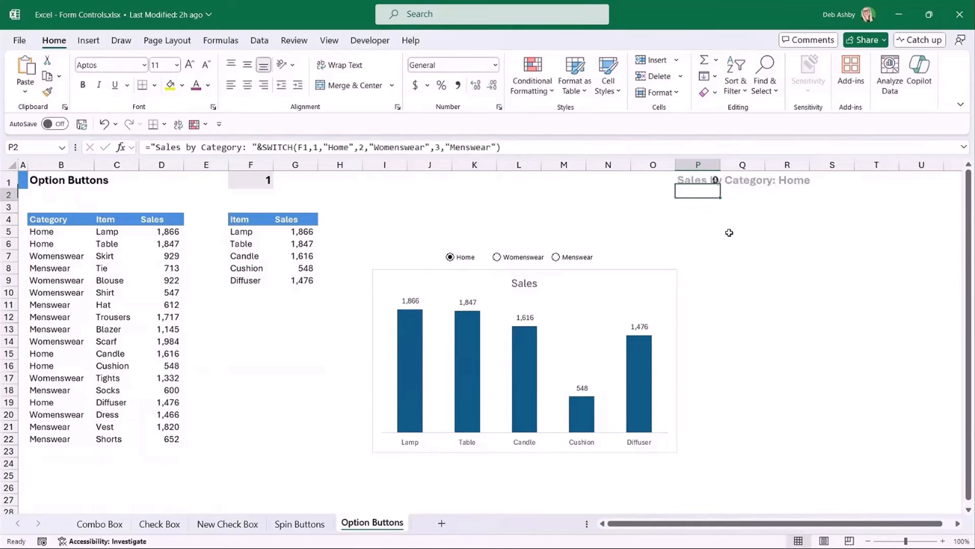
click(706, 181)
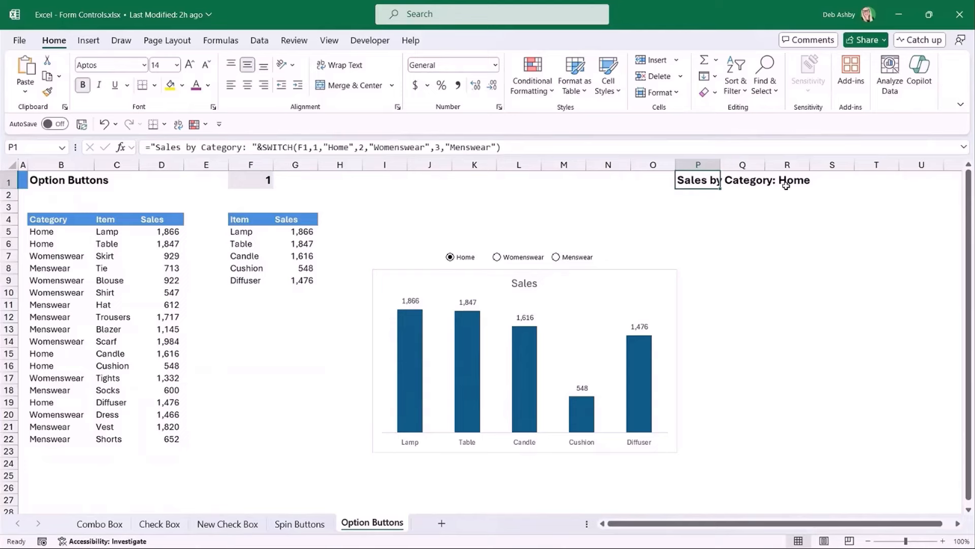
- Test the title text in P1 by choosing Womenswear, Menswear, Womenswear and Home with the option buttons
click(497, 257)
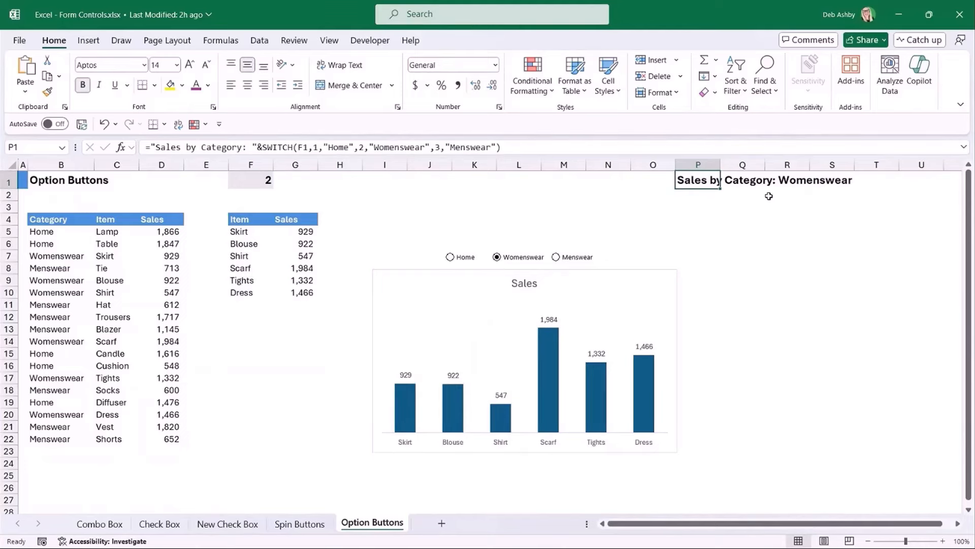
click(556, 257)
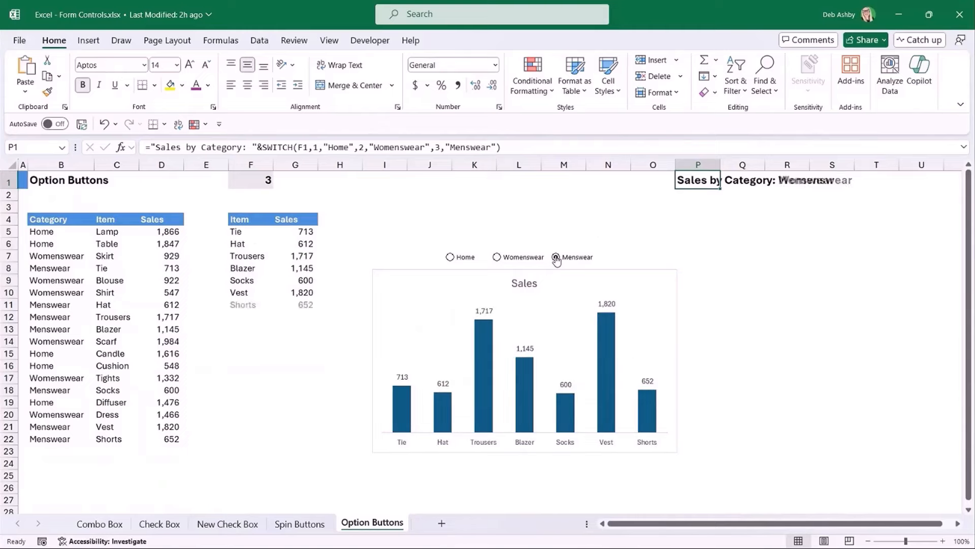
click(497, 257)
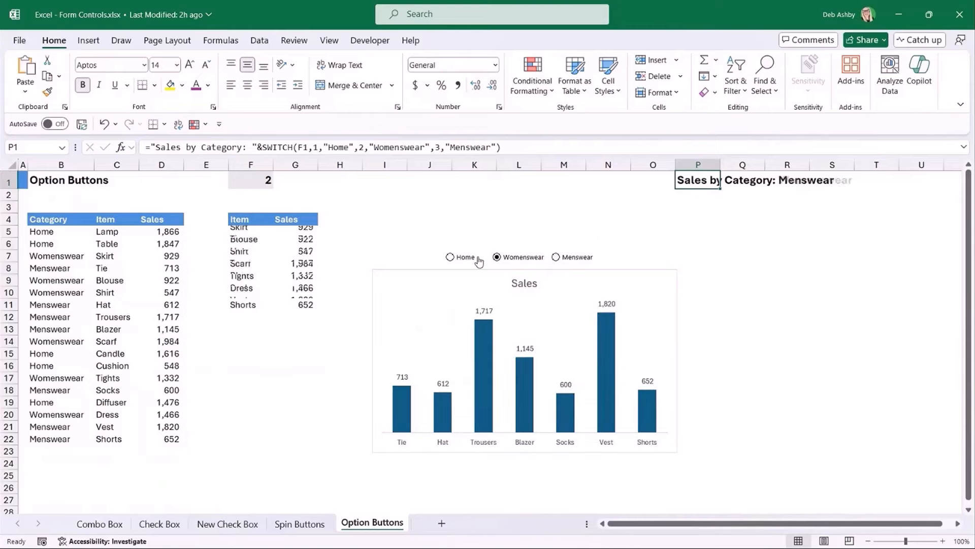
click(450, 257)
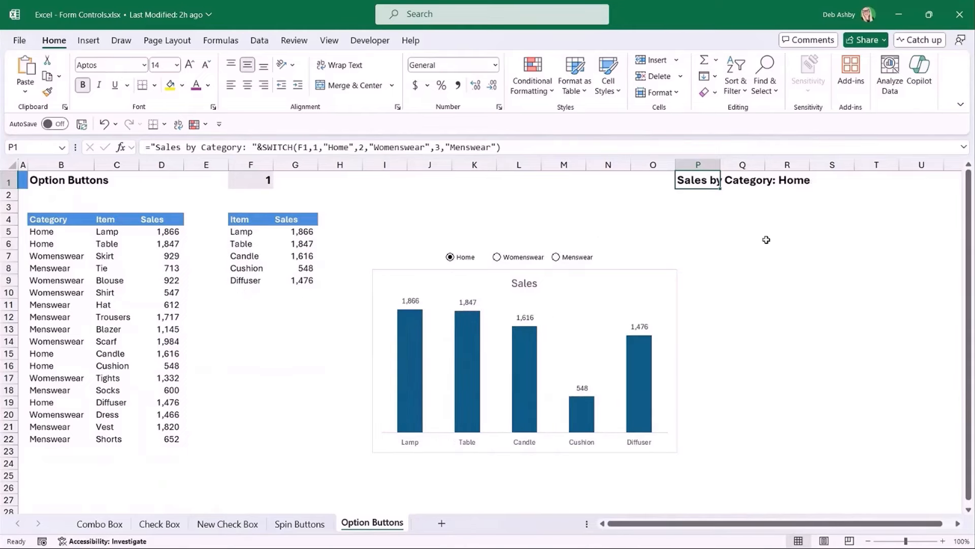
click(817, 317)
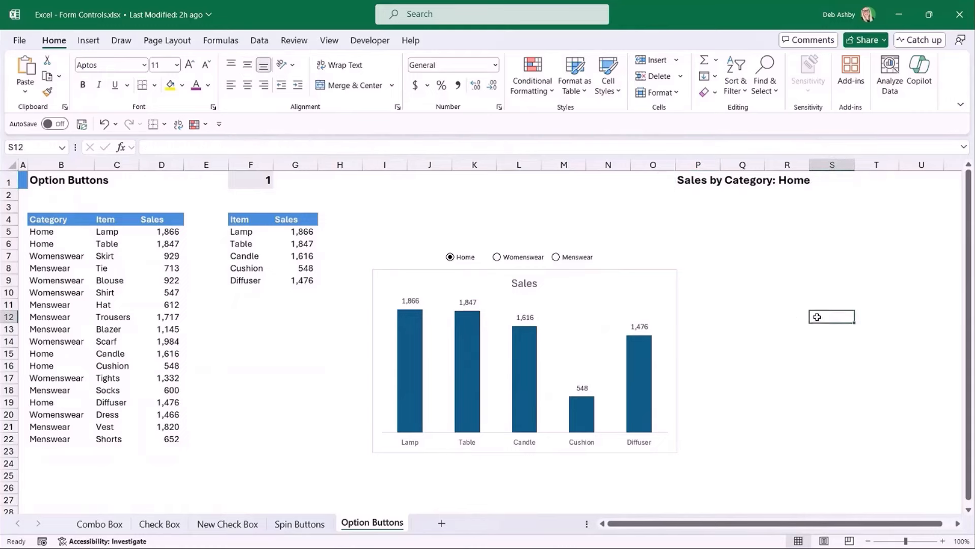
- Link the Sales chart's title to cell P1 with the reference ='Option Buttons'!$P$1
click(530, 287)
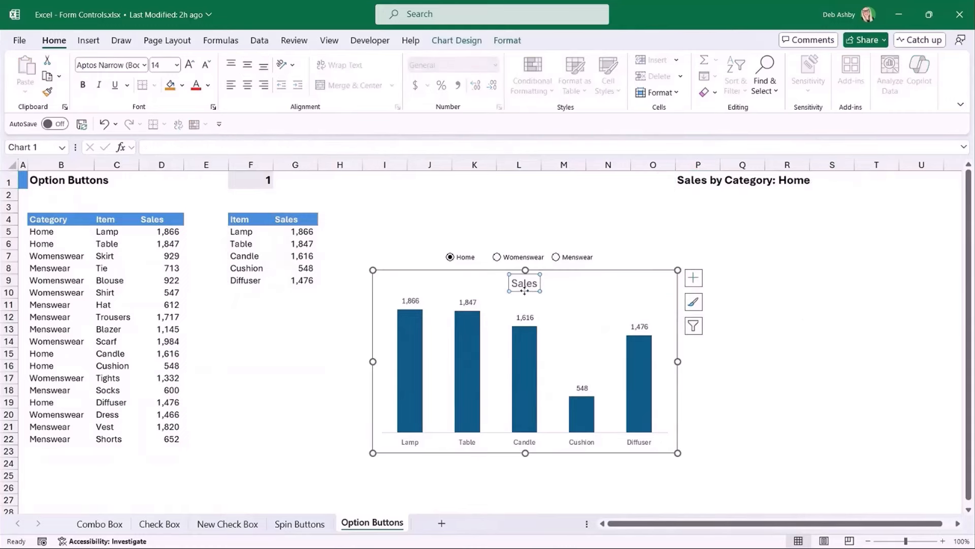
click(152, 147)
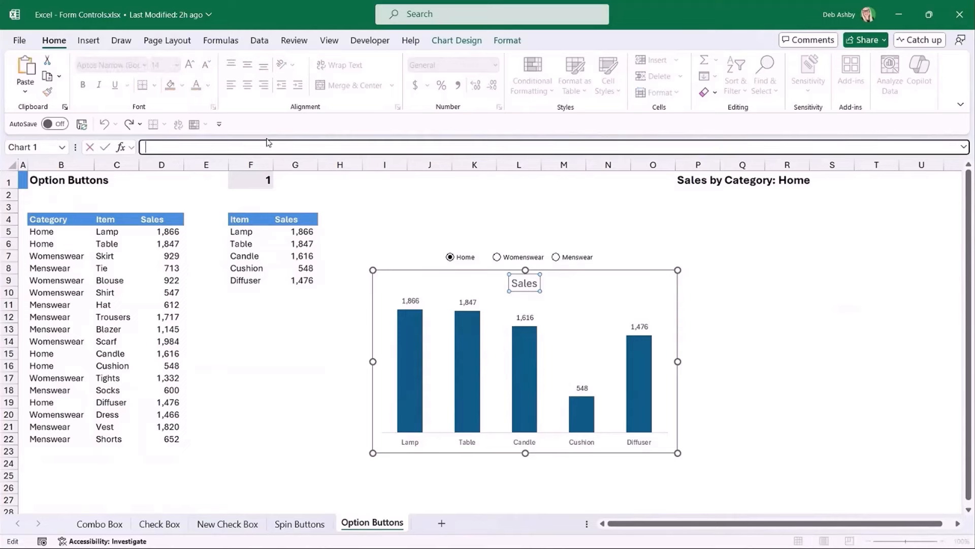
text(=)
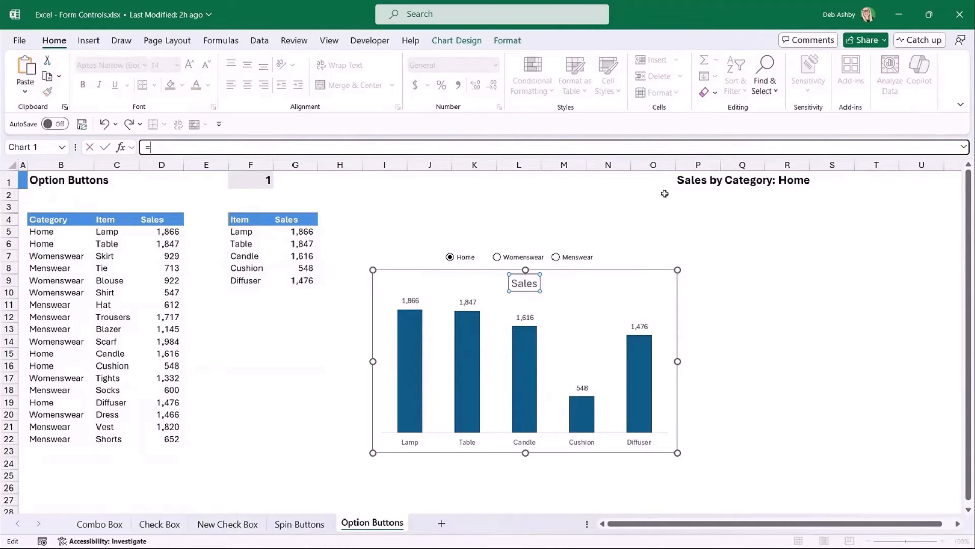
click(690, 180)
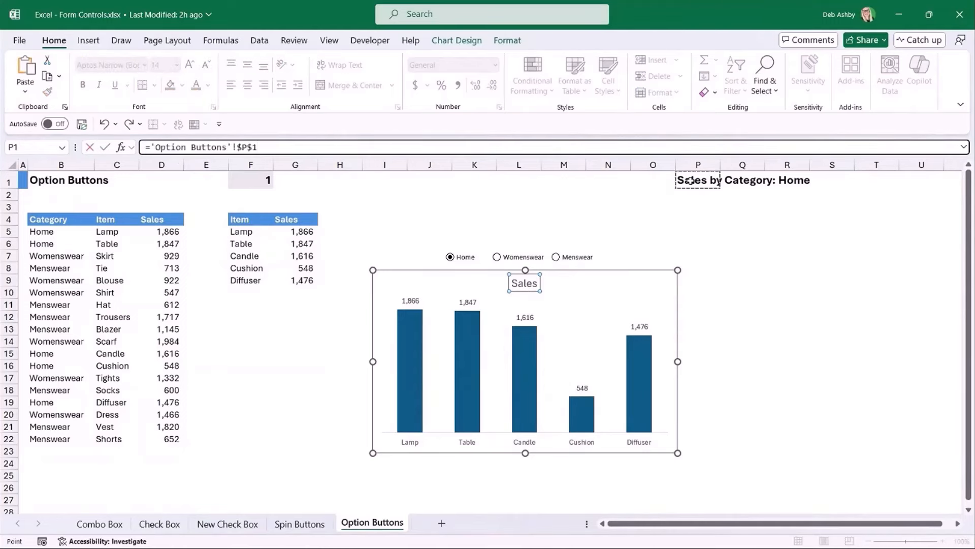
key(Return)
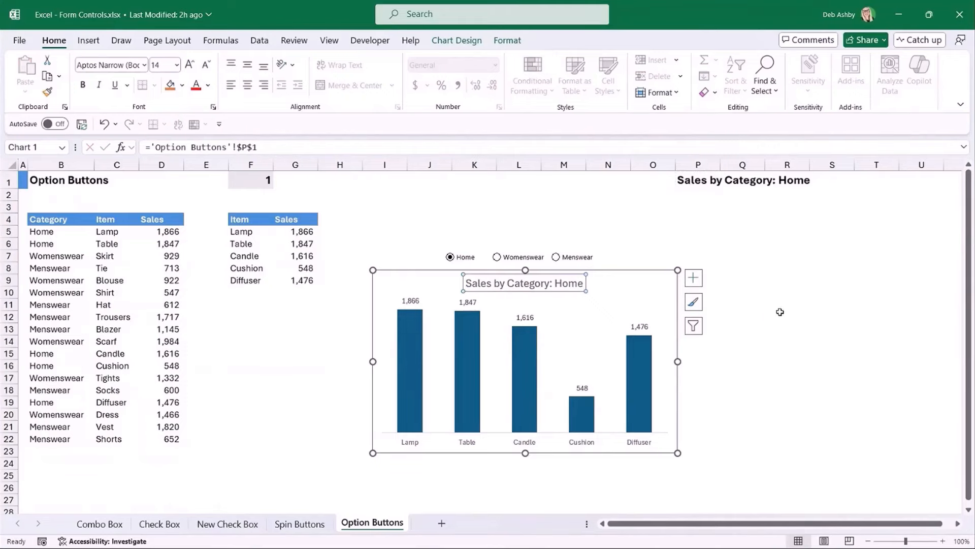
click(780, 312)
- Cycle through the Womenswear, Menswear and Home options to check the linked chart title, ending on Home
click(498, 257)
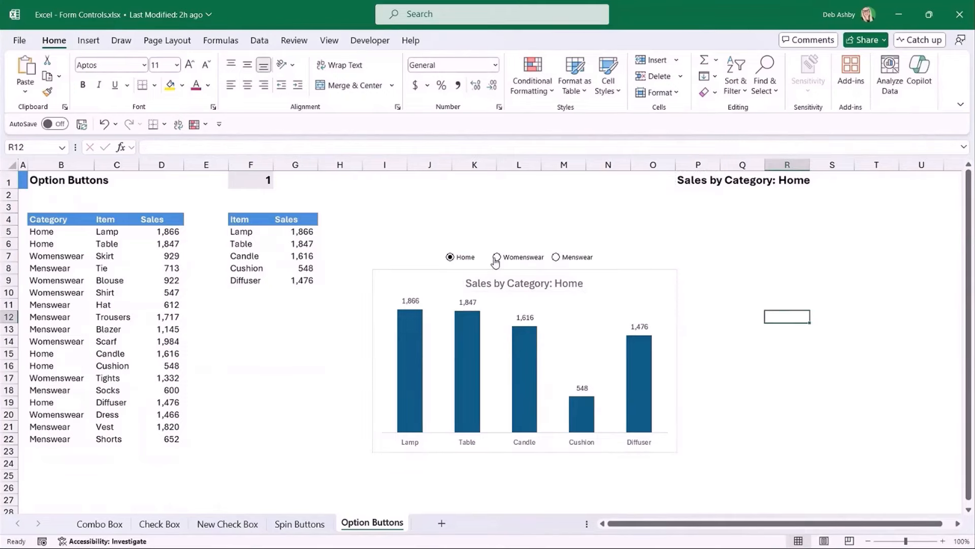
click(556, 257)
click(498, 258)
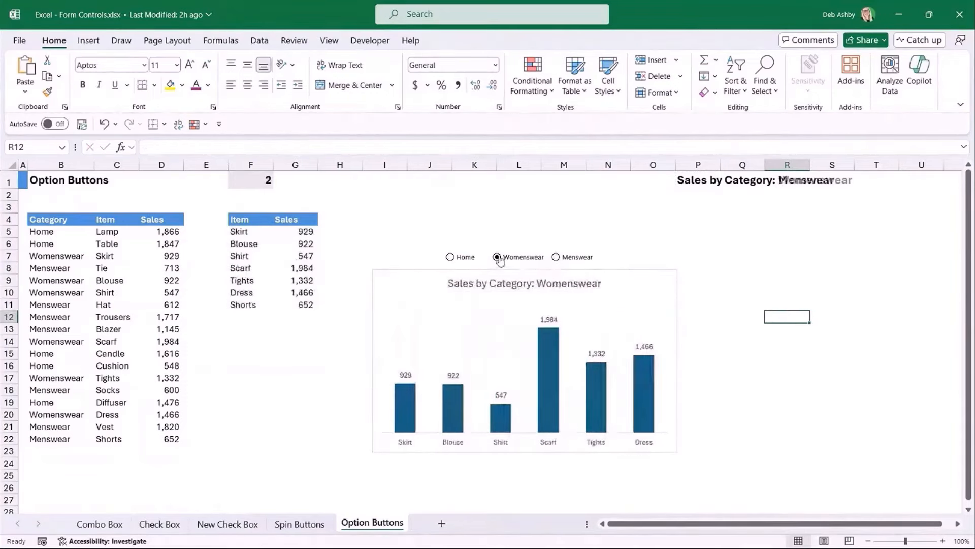
click(450, 258)
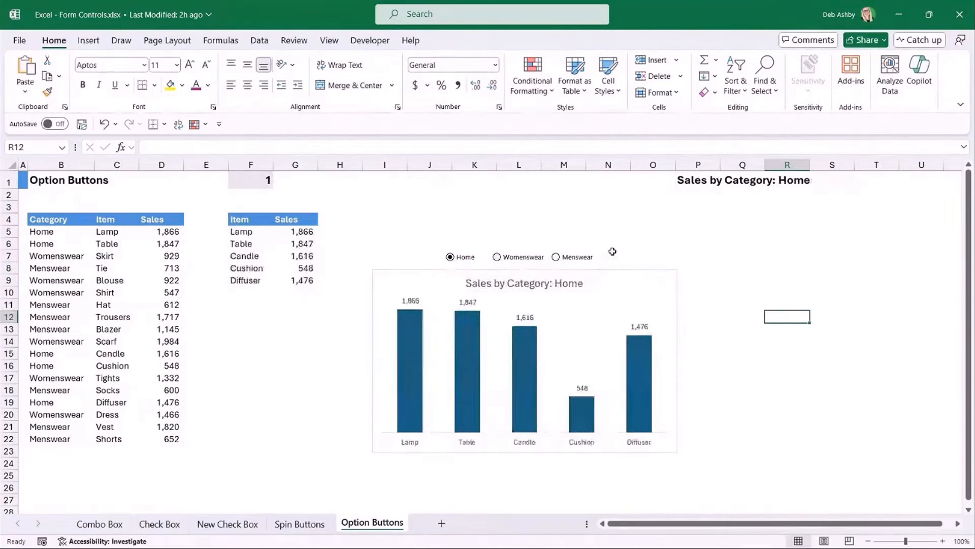
click(722, 253)
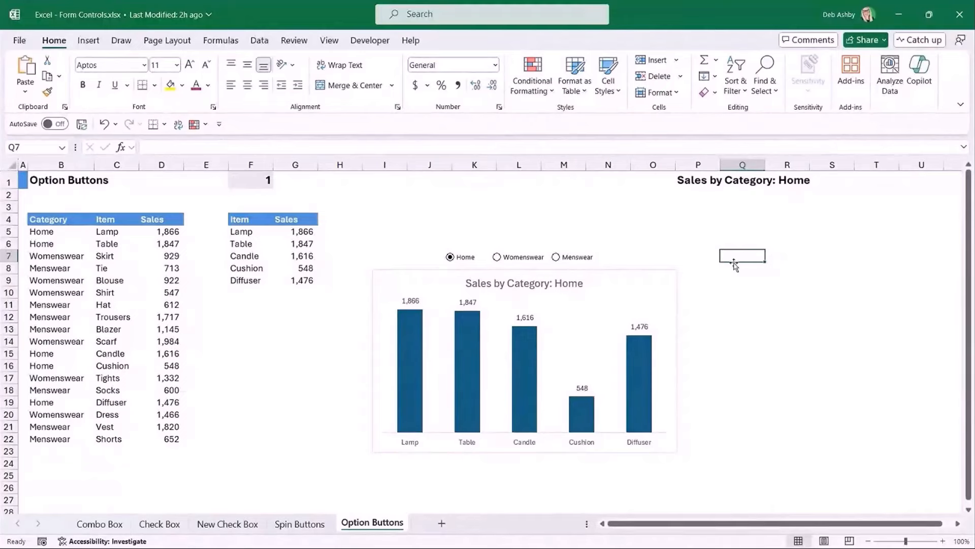
click(556, 258)
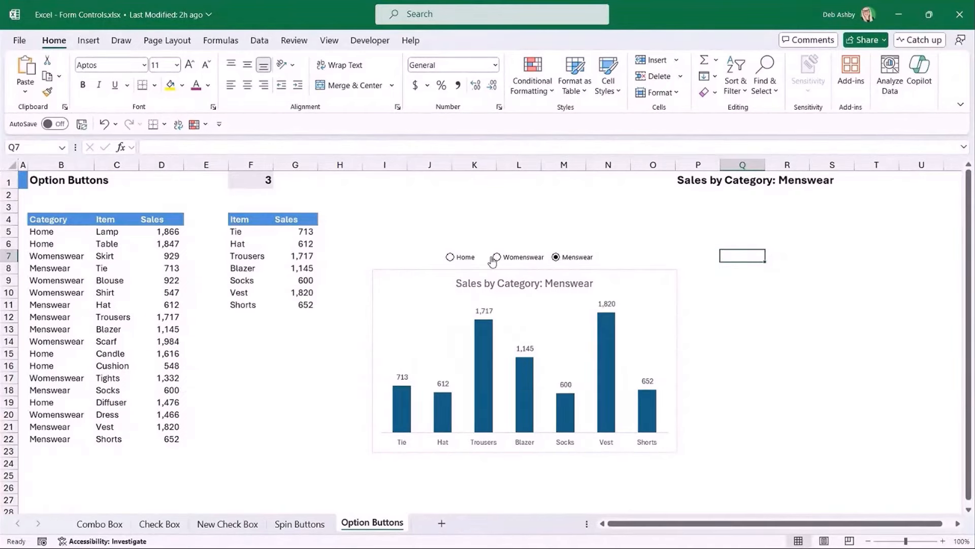
click(497, 257)
click(450, 257)
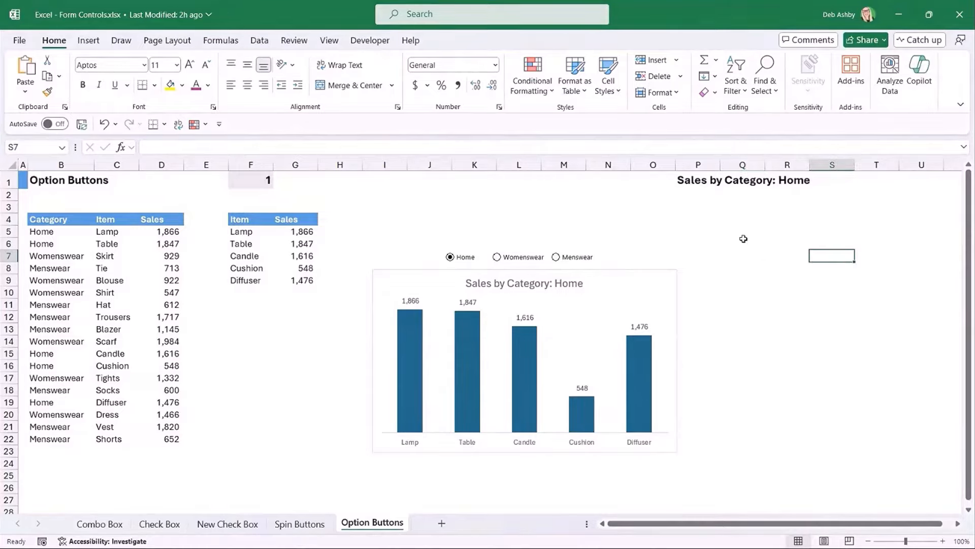